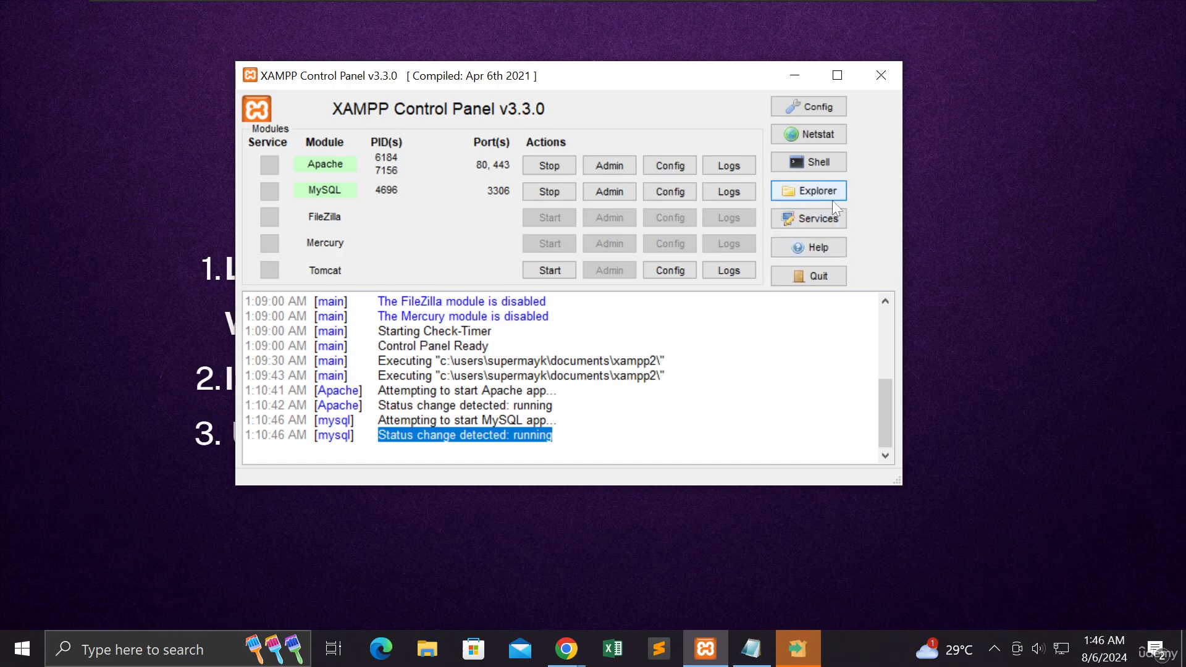
Step: Open the XAMPP installation folder in File Explorer, go into its htdocs folder, and close the Magnifier
click(810, 191)
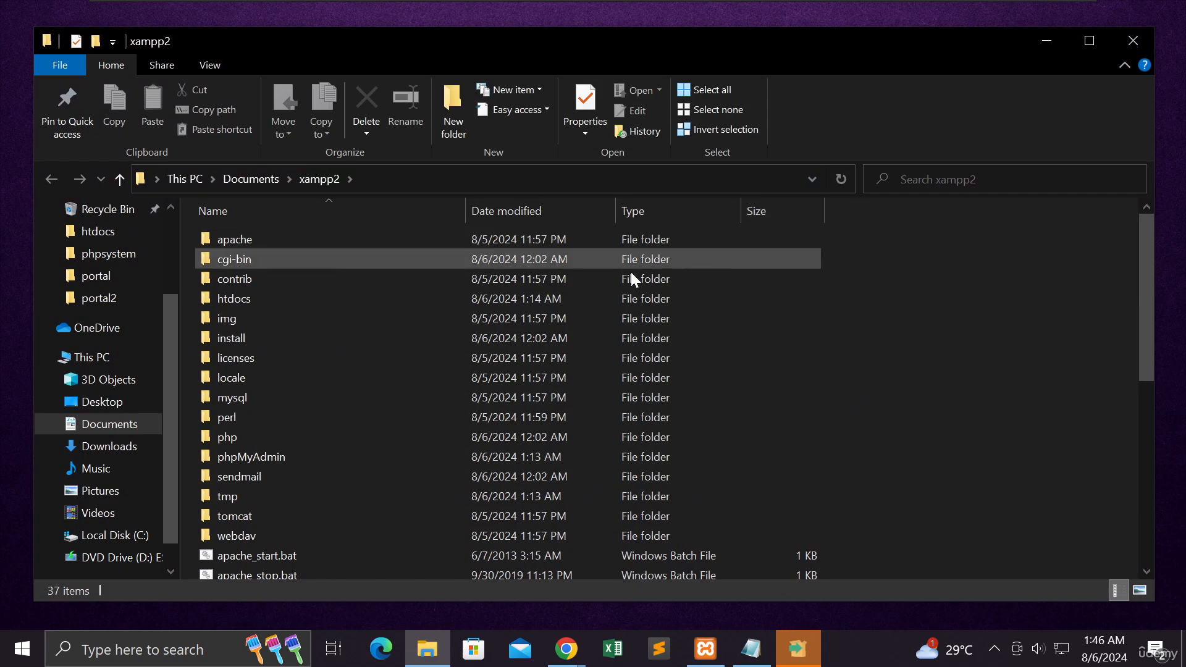
double_click(307, 299)
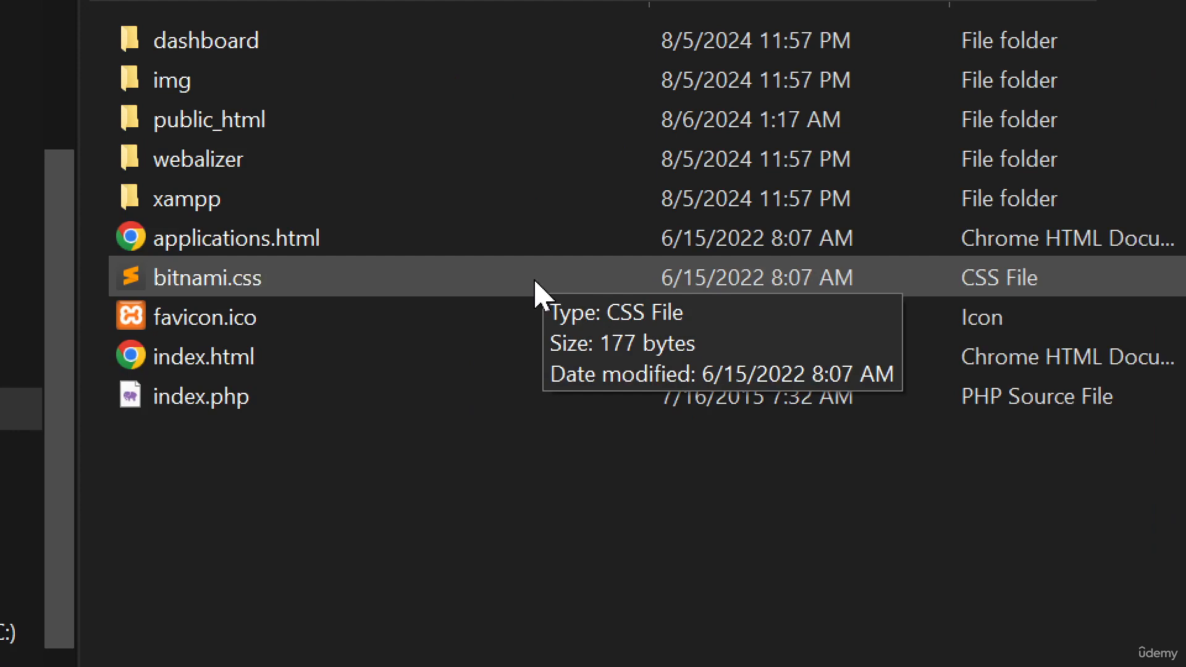
key(super+minus)
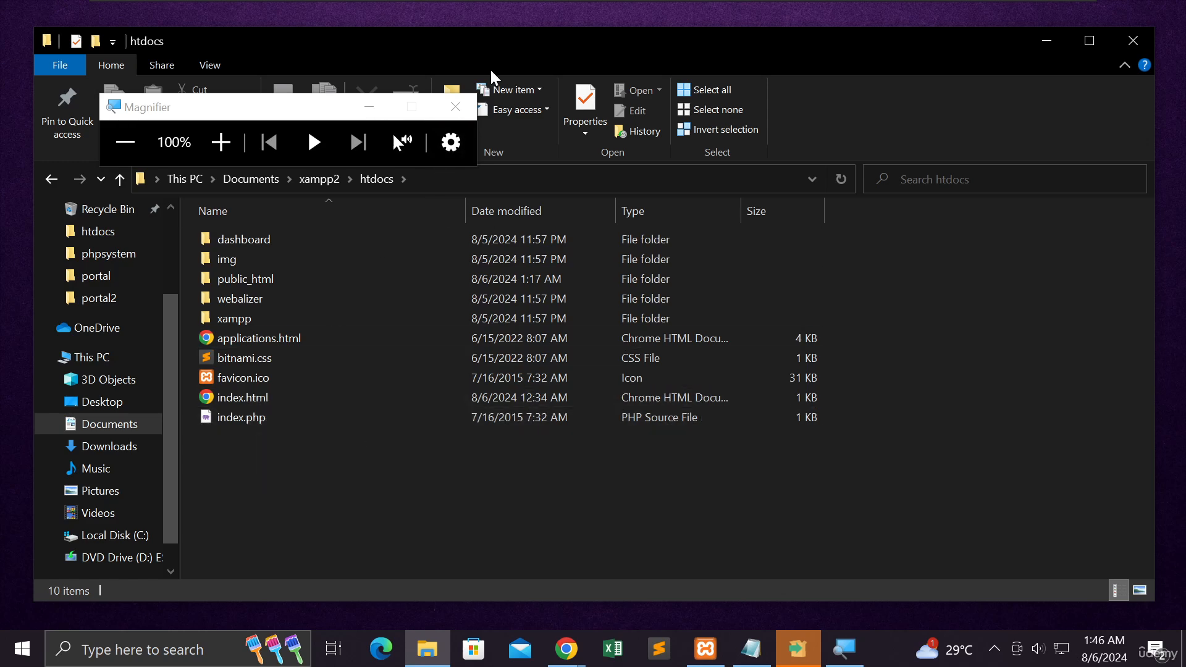
click(462, 106)
click(456, 107)
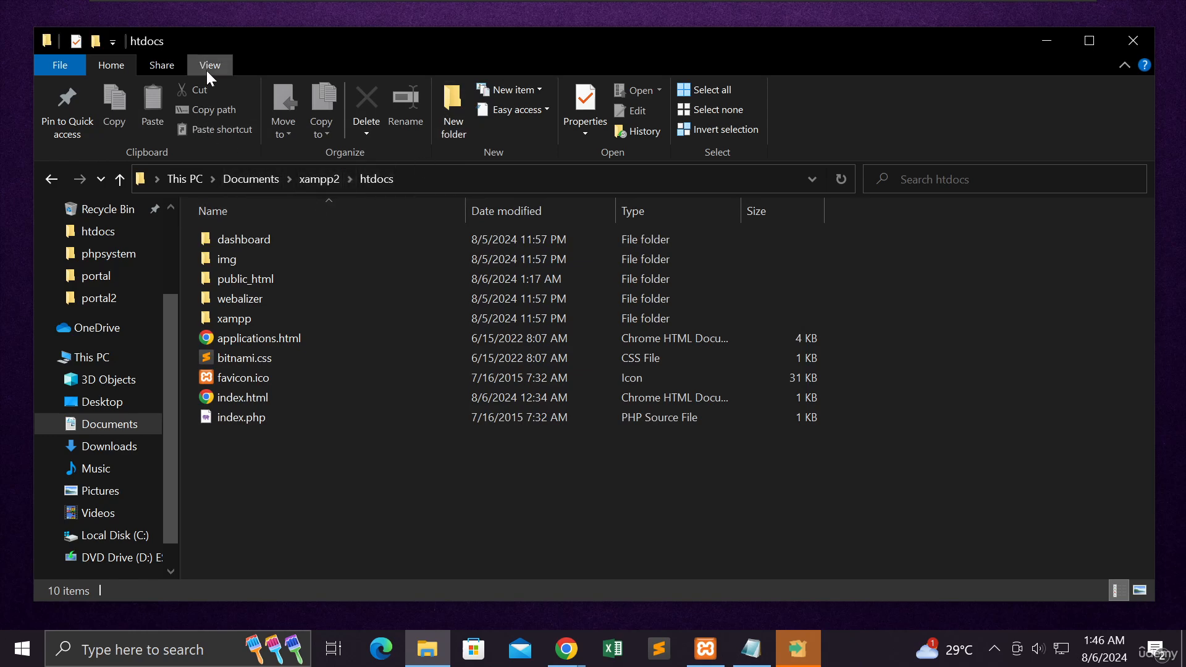
Step: Hide the file name extensions in the htdocs folder and show them again
mouse_move(232, 31)
mouse_down()
mouse_move(224, 47)
mouse_move(248, 20)
mouse_move(247, 42)
mouse_up()
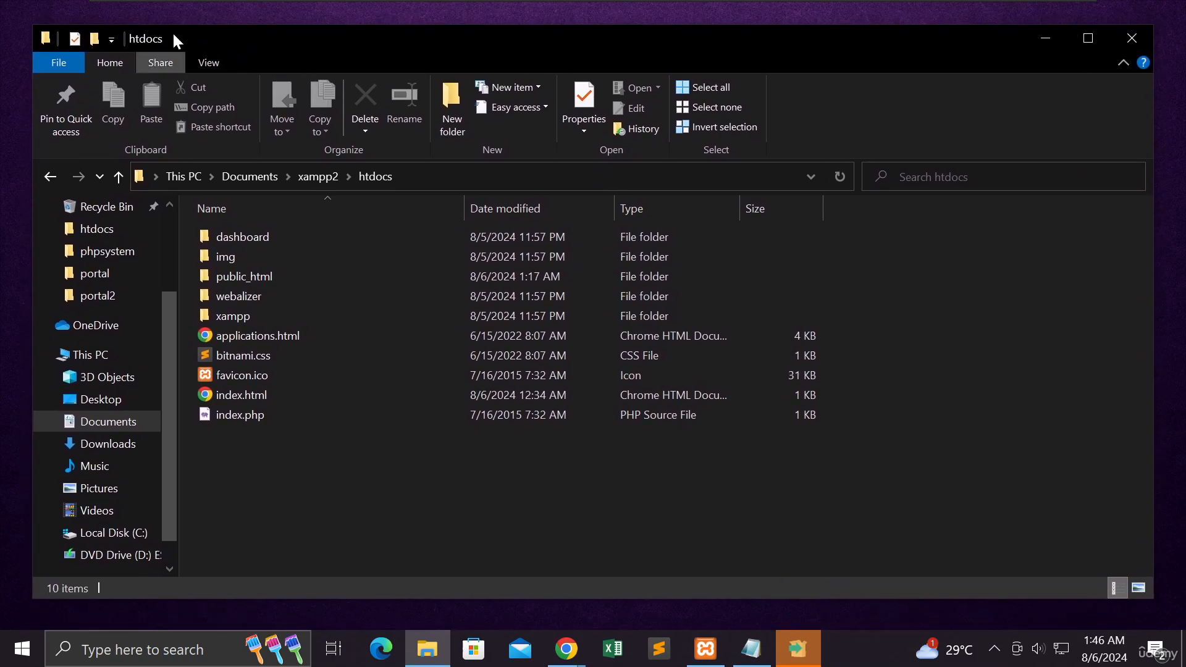
click(204, 61)
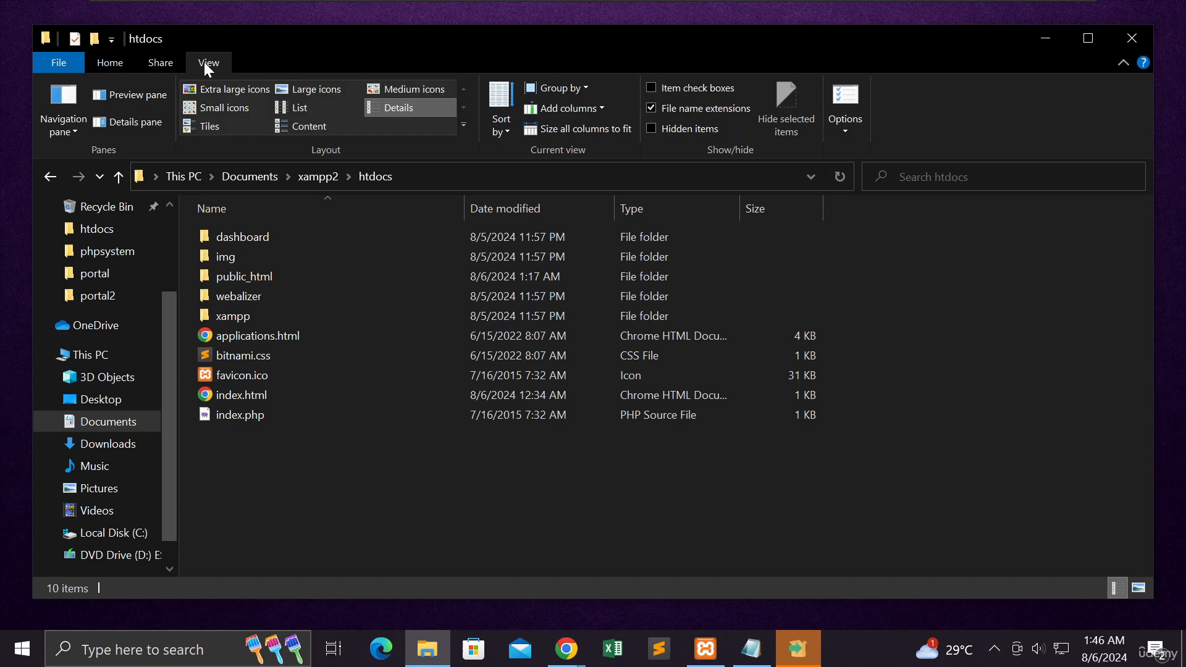
click(652, 107)
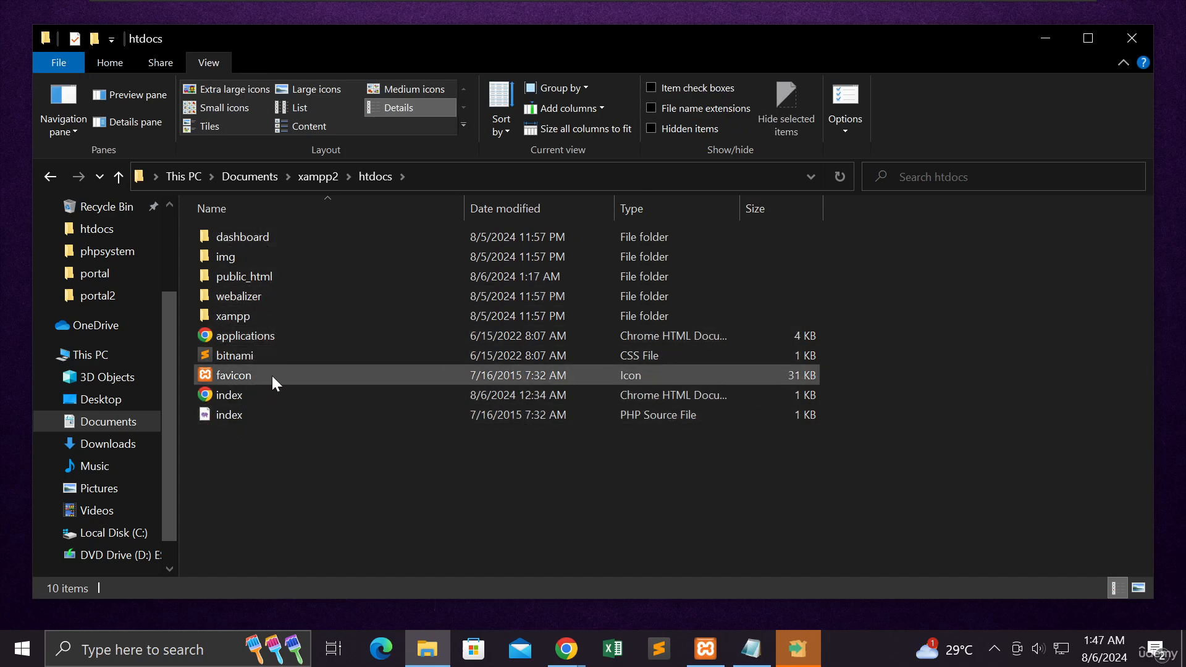
click(652, 109)
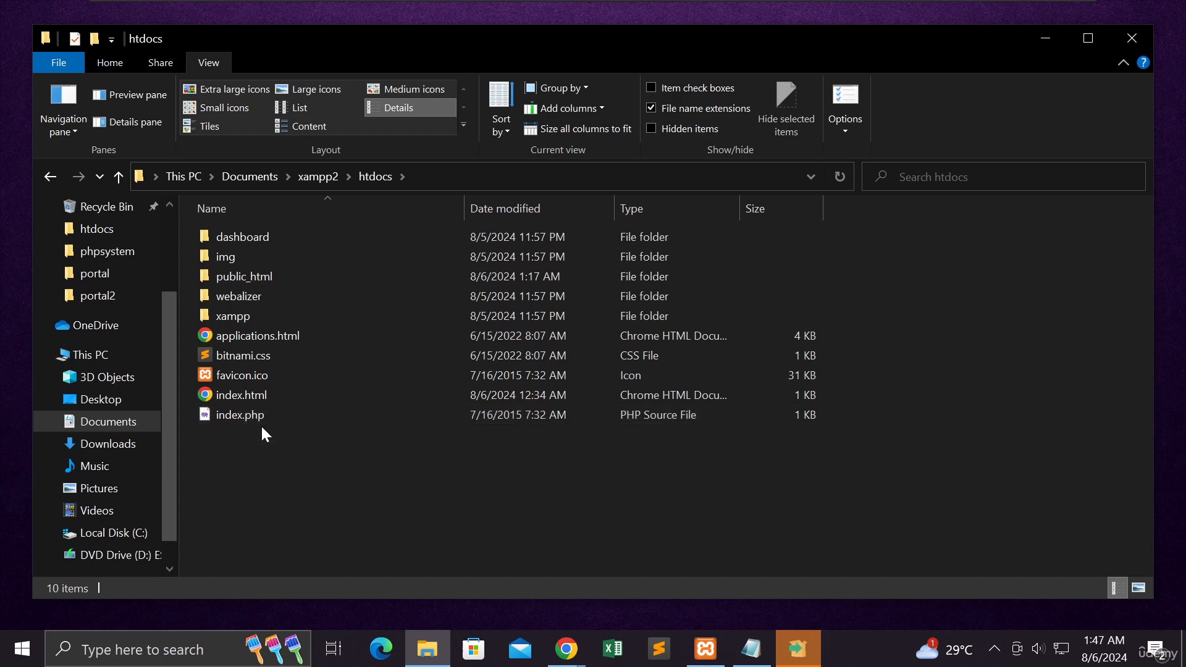
Step: Open the public_html folder inside htdocs
double_click(253, 278)
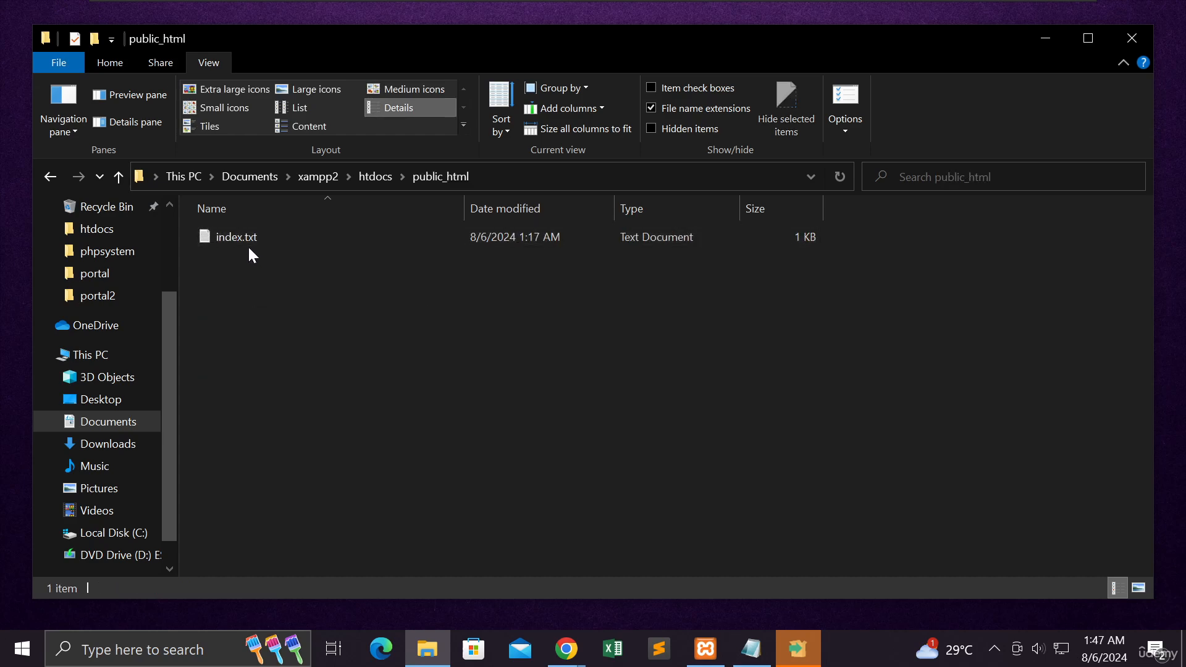
click(652, 108)
Step: Switch to the Chrome window showing localhost/public_html/index.txt and replace its two open tabs with a new empty tab
mouse_move(566, 648)
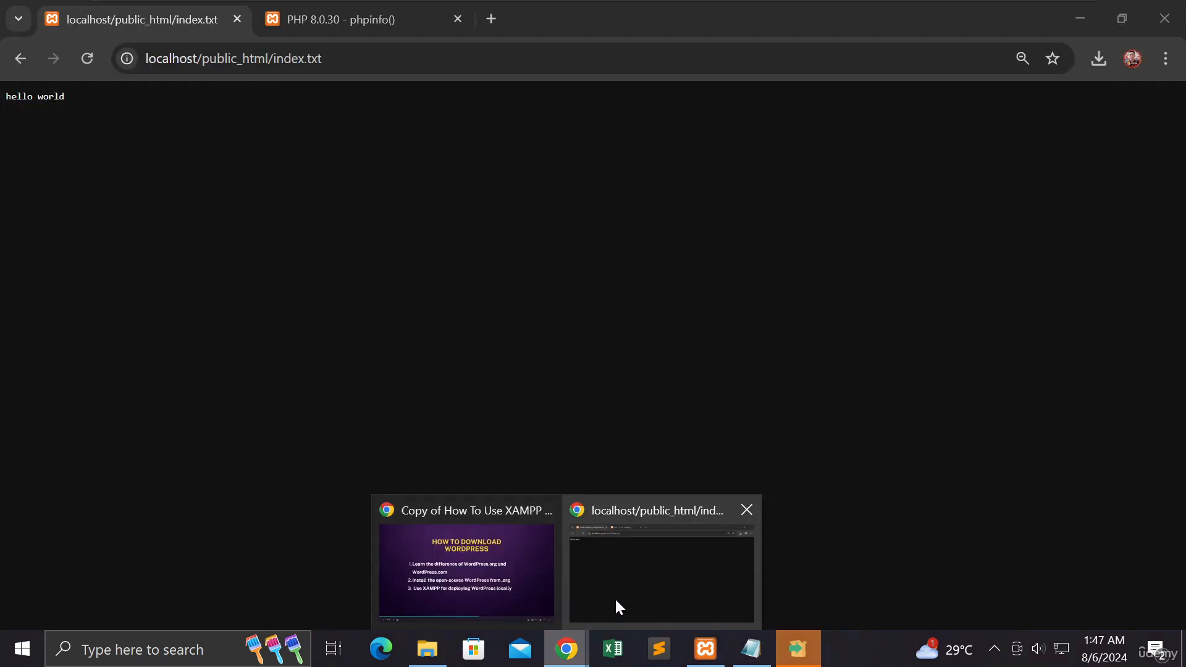
click(616, 595)
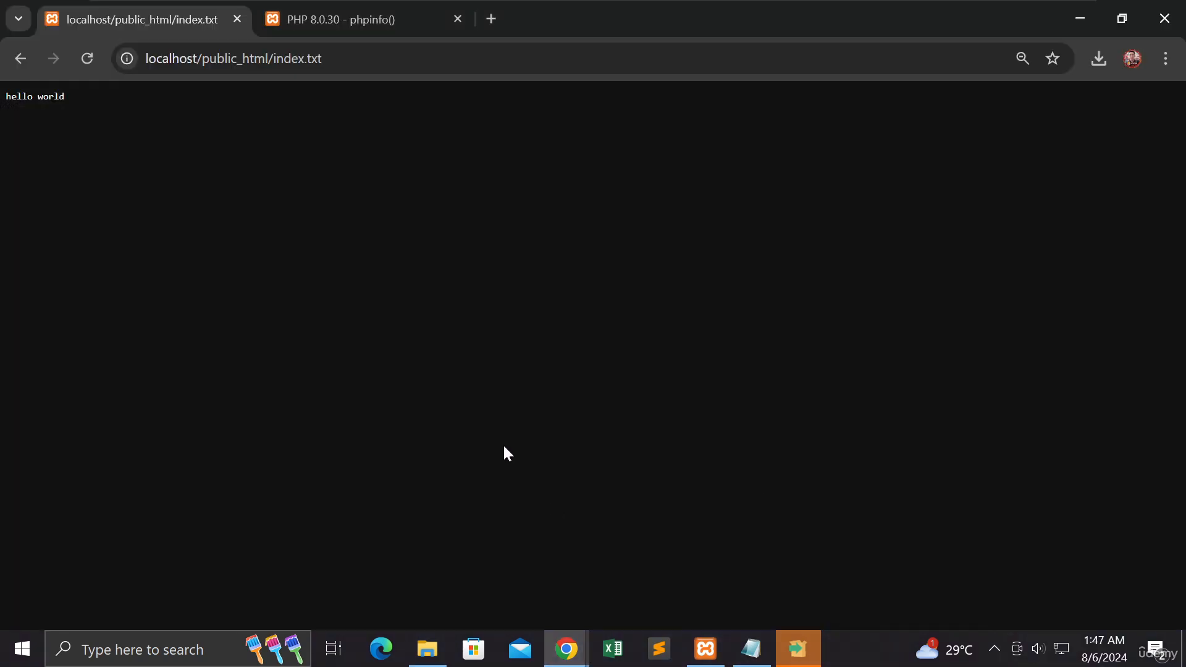
click(491, 20)
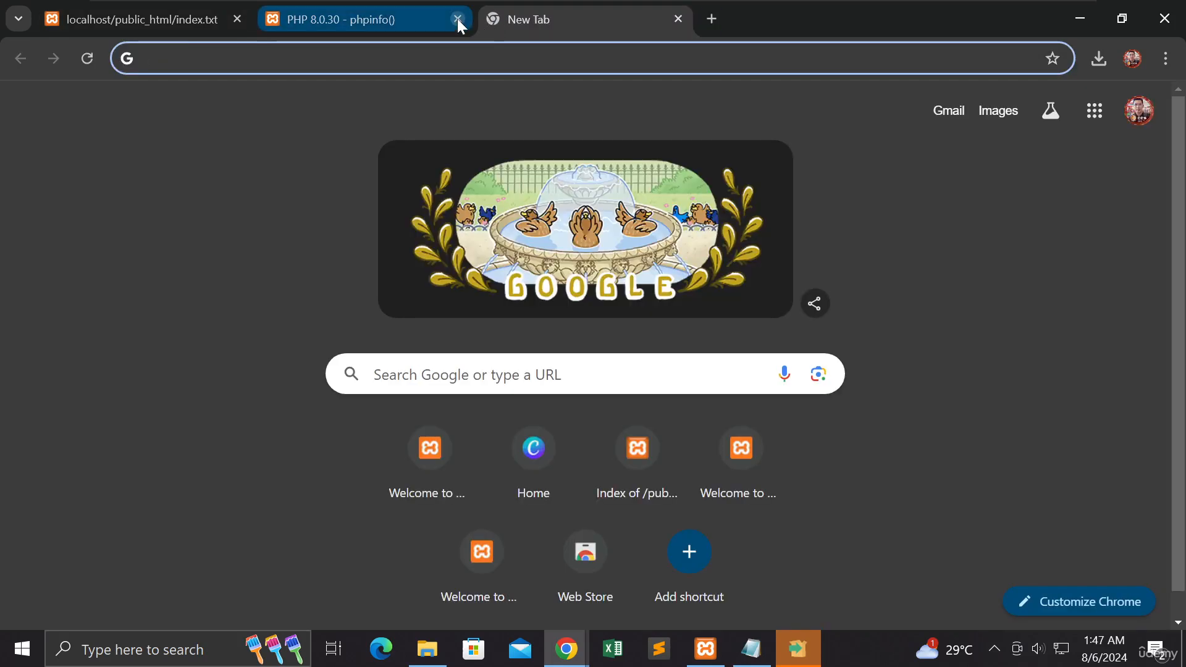
click(457, 19)
click(238, 20)
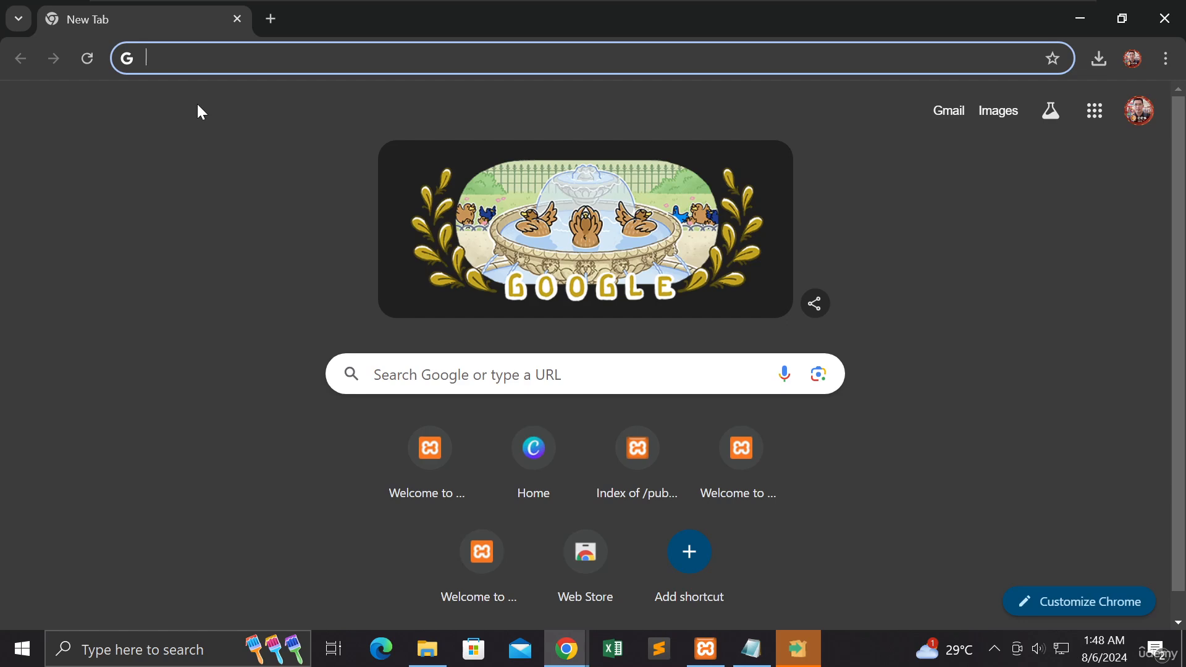
Step: Search Google for "wordpress" and open the WordPress.com homepage result in a new tab
text(wordpress)
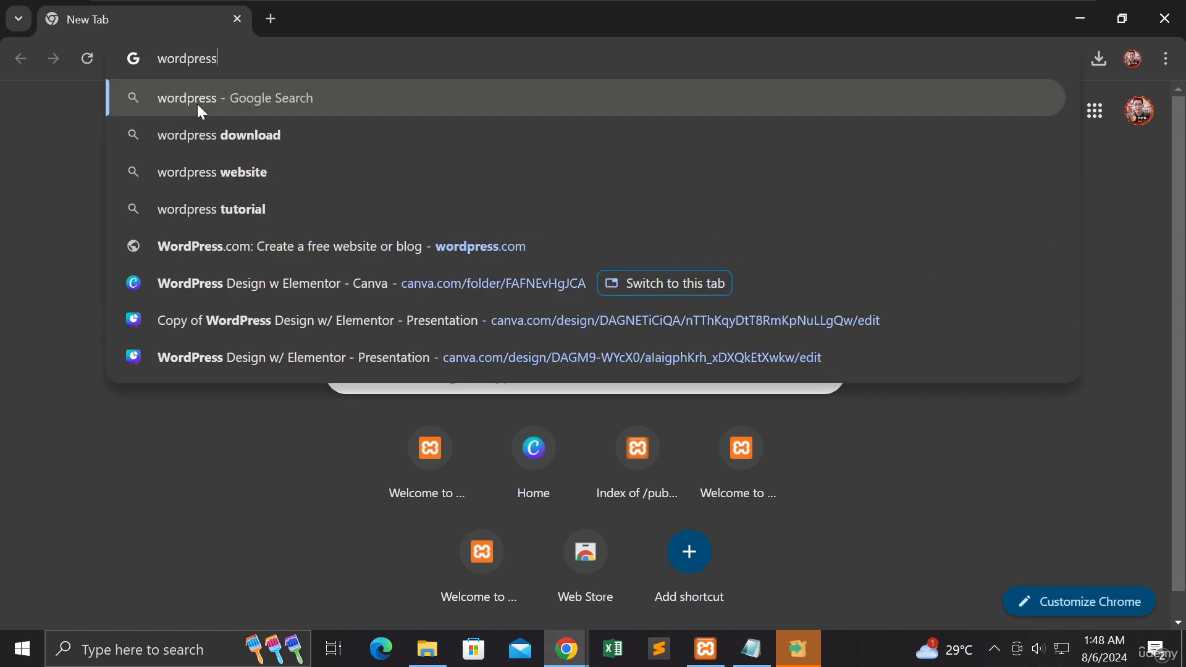
key(Return)
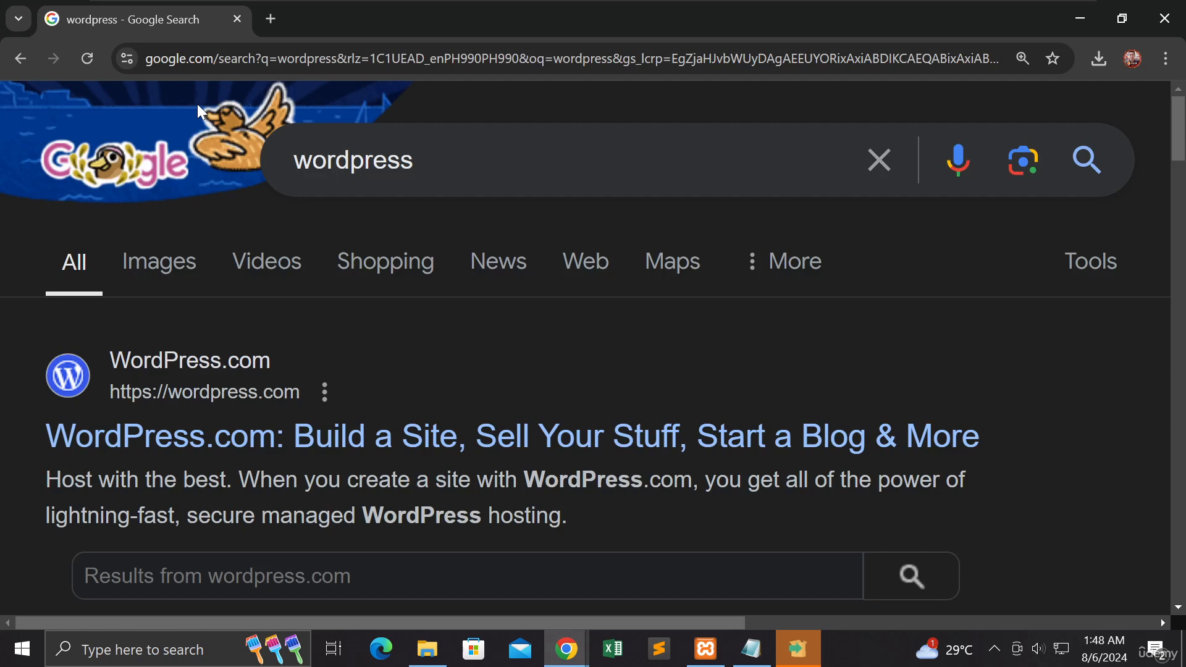
scroll(297, 259, down, 3)
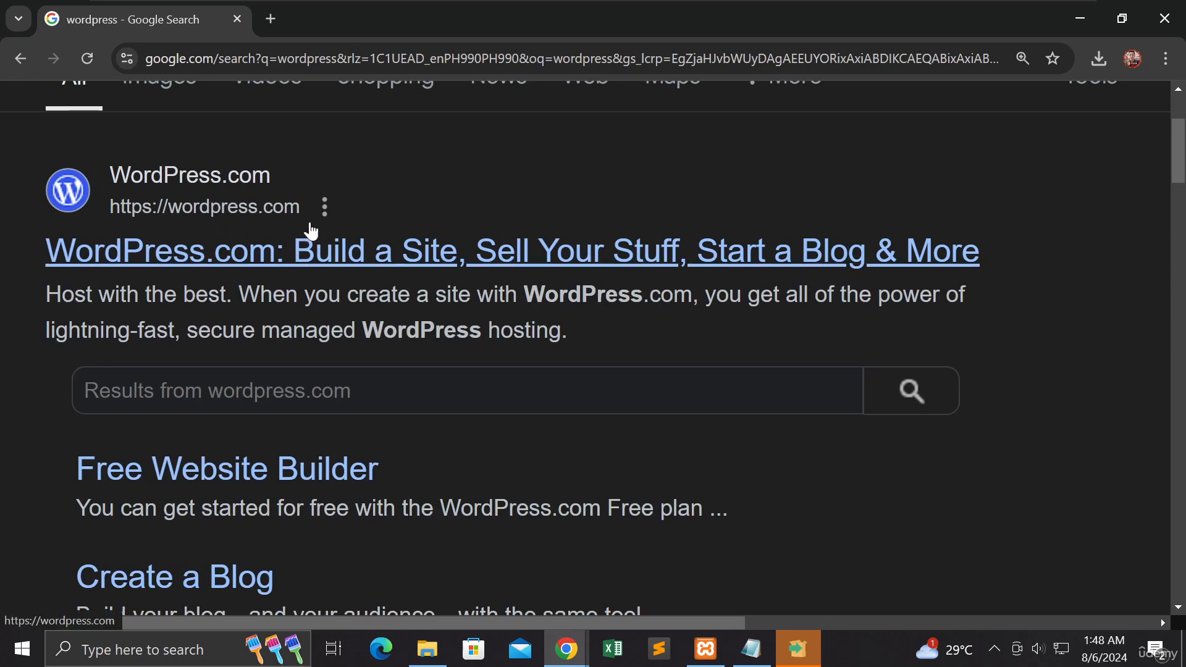
right_click(309, 248)
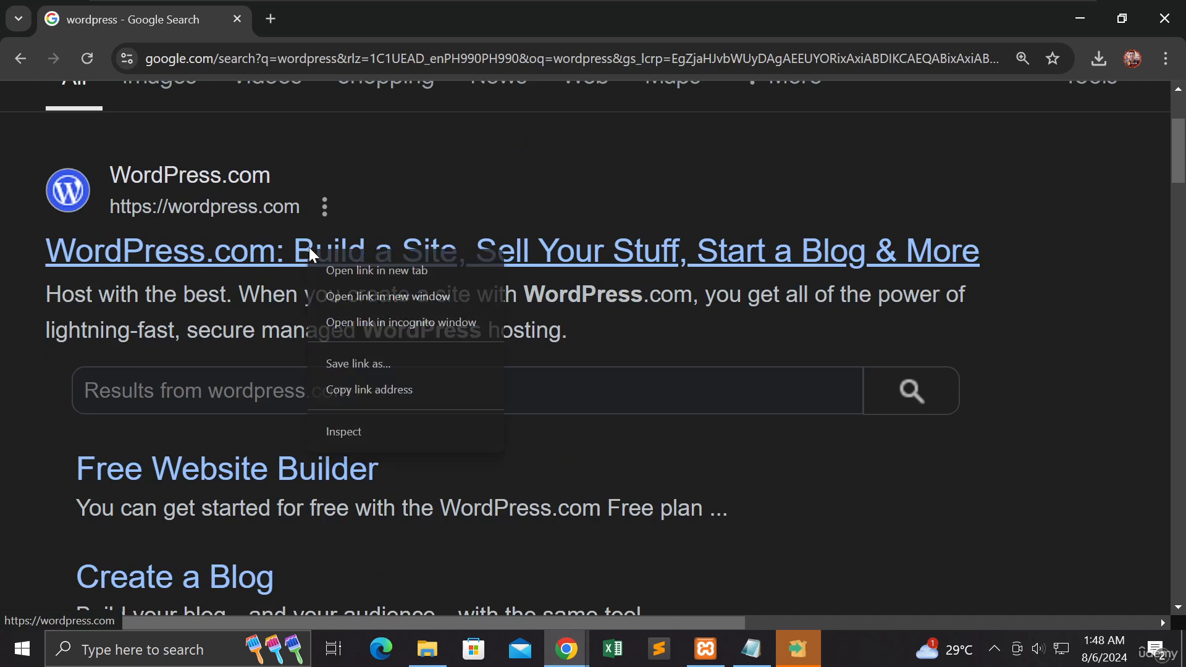
click(352, 272)
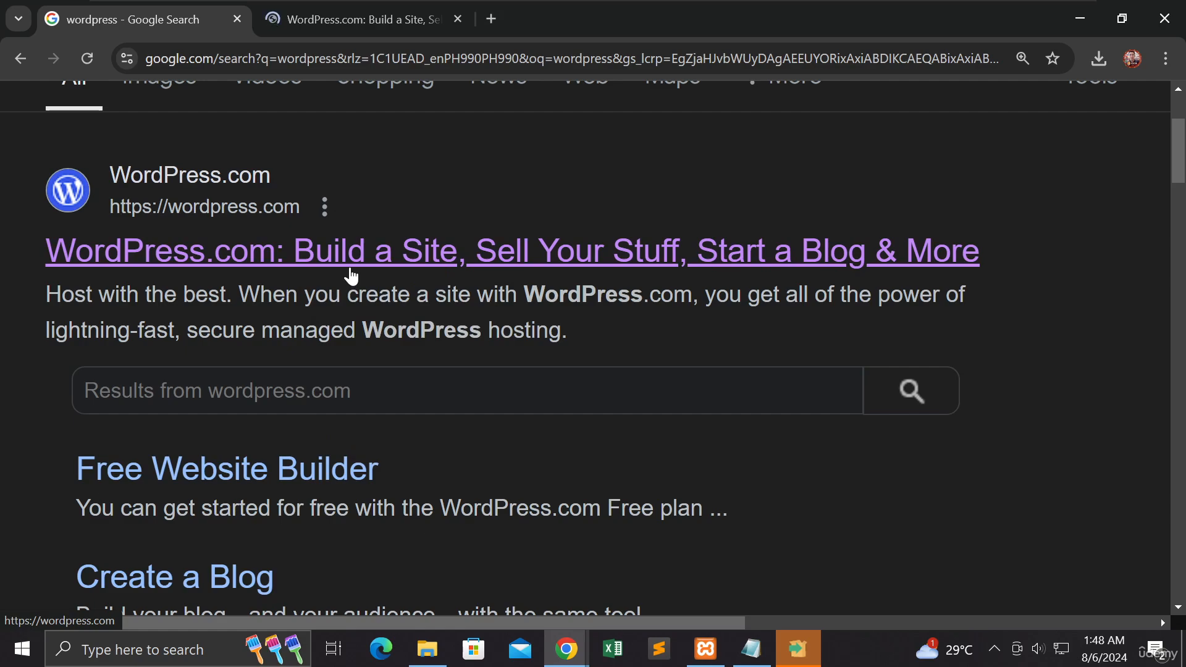
Step: Find the WordPress.org homepage among the search results and open it in a new tab
scroll(337, 290, down, 4)
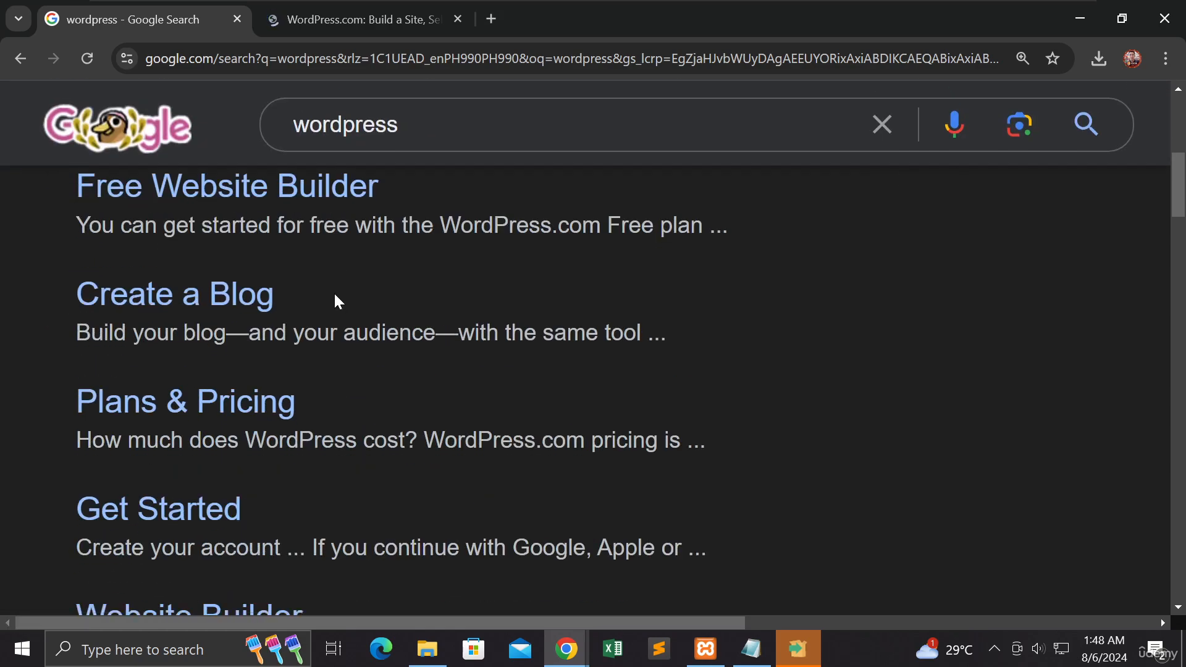
scroll(335, 295, down, 12)
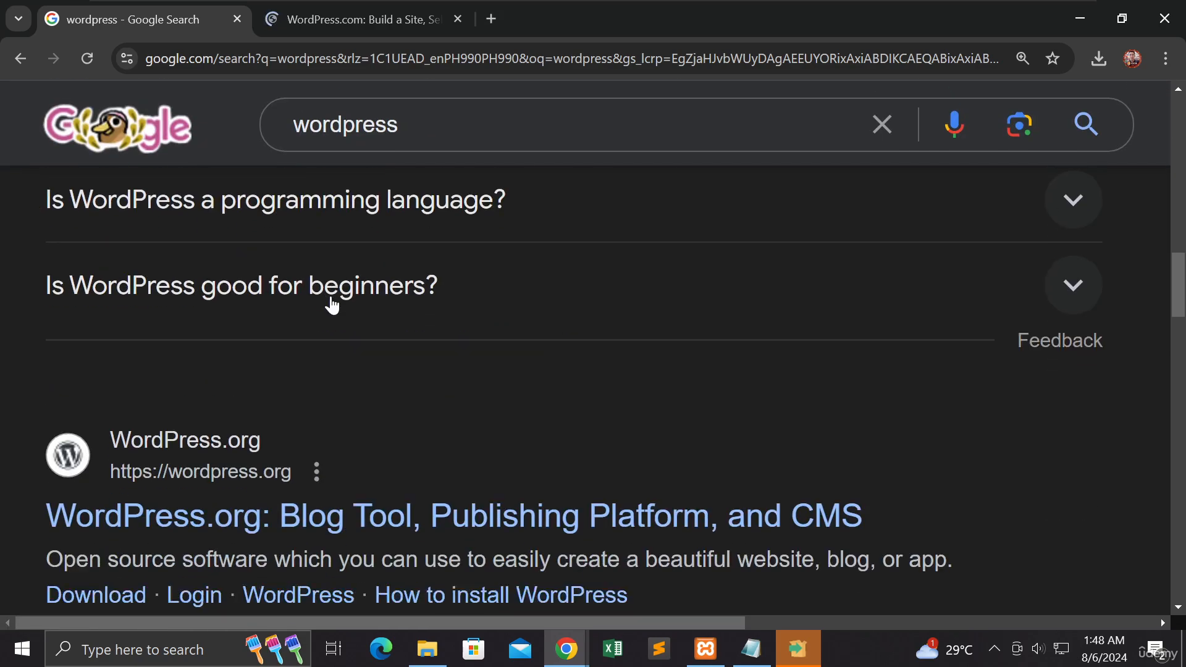
scroll(332, 304, down, 3)
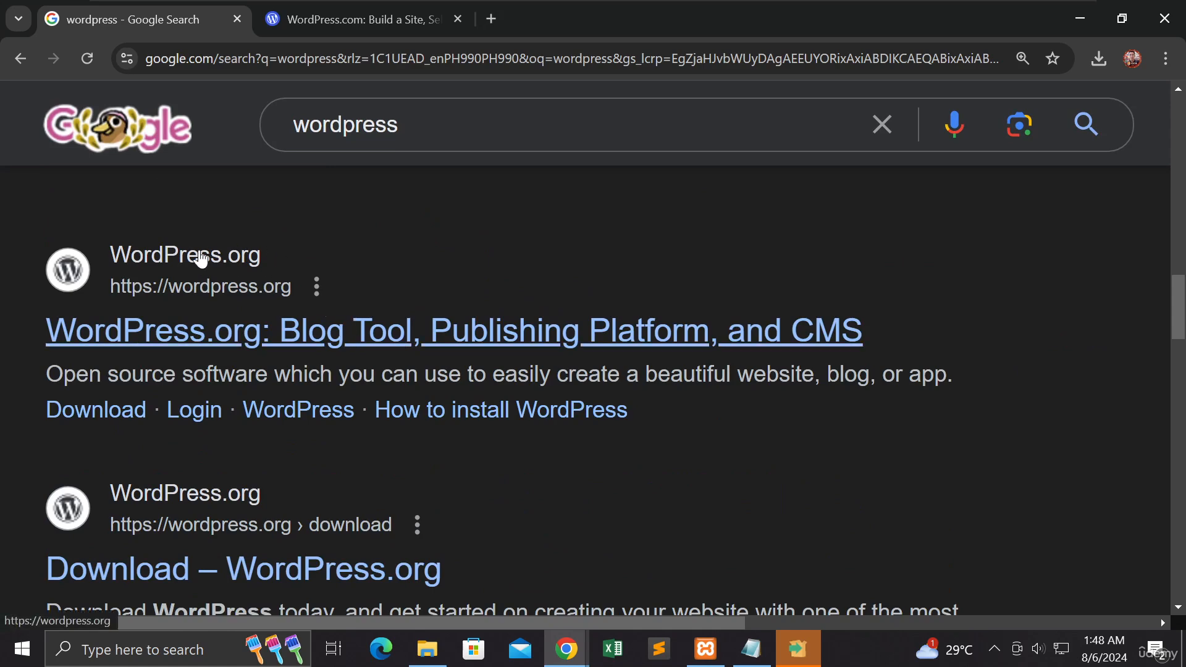
scroll(212, 336, up, 3)
scroll(209, 337, down, 4)
scroll(211, 339, up, 1)
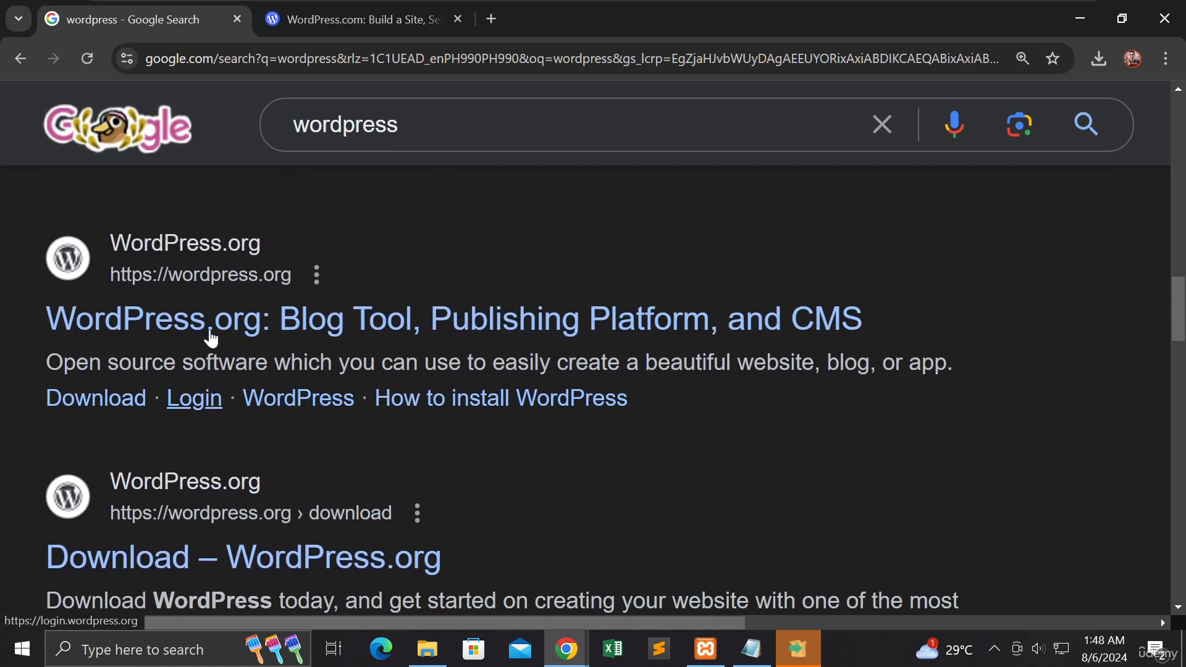
scroll(211, 339, up, 1)
right_click(316, 338)
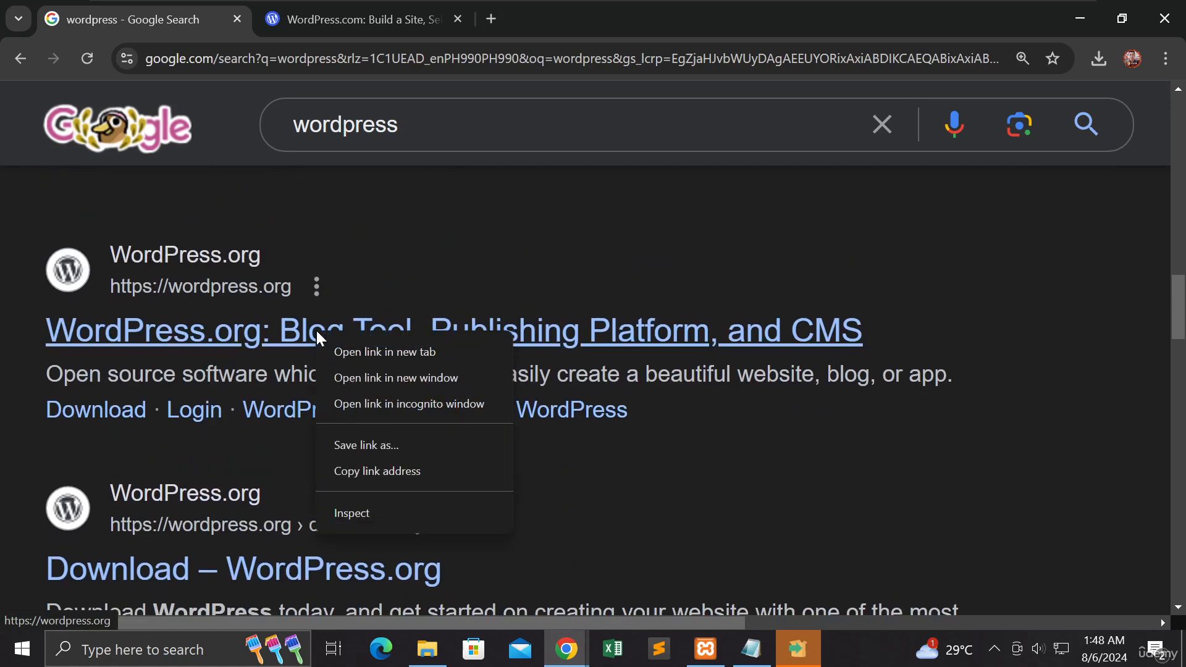
click(354, 352)
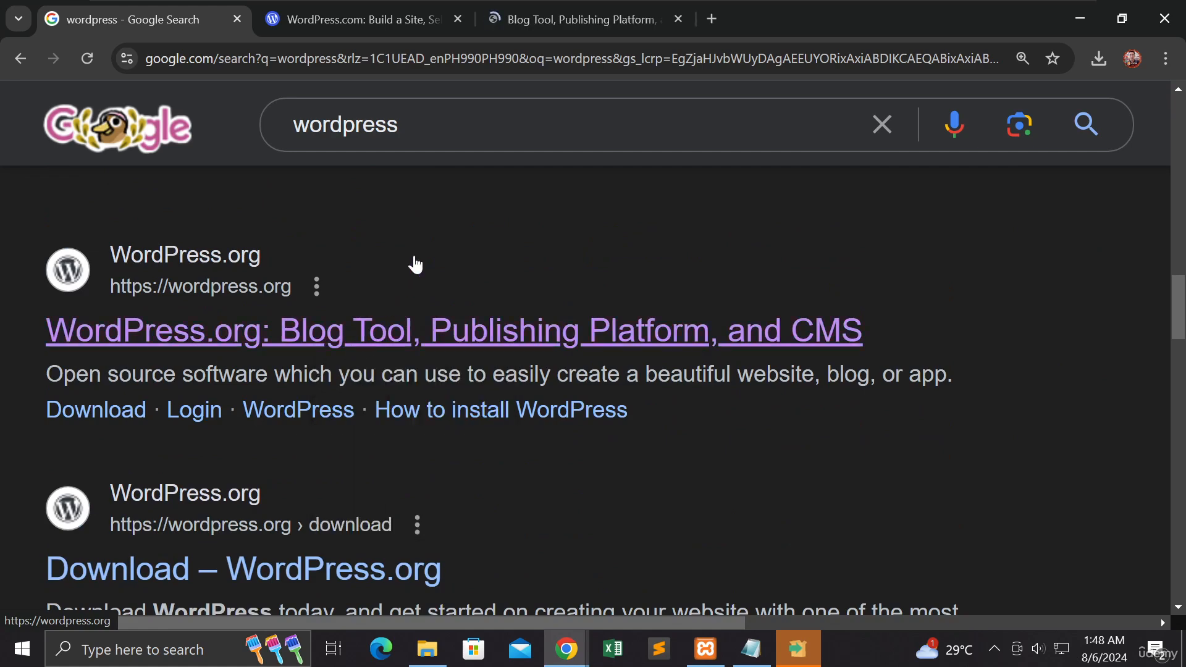
Step: Look through the WordPress.com homepage to examine its hosting, domain and design offerings
click(373, 21)
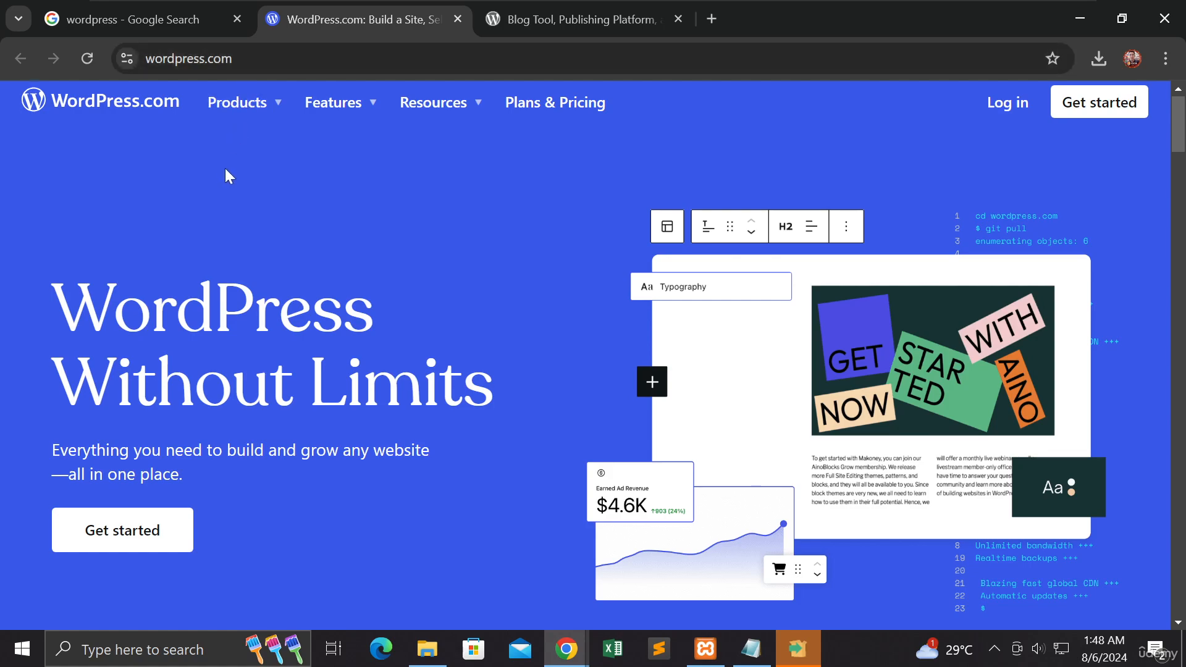
scroll(225, 176, down, 2)
scroll(225, 176, up, 2)
scroll(228, 175, down, 8)
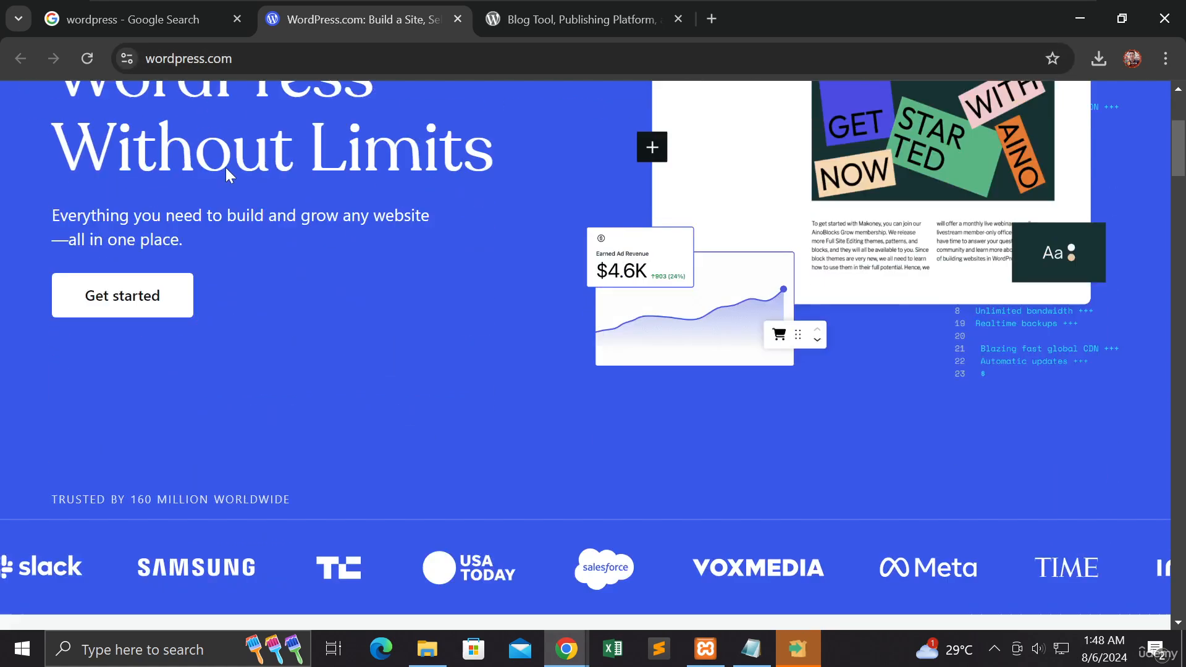
scroll(229, 175, down, 4)
scroll(228, 173, down, 3)
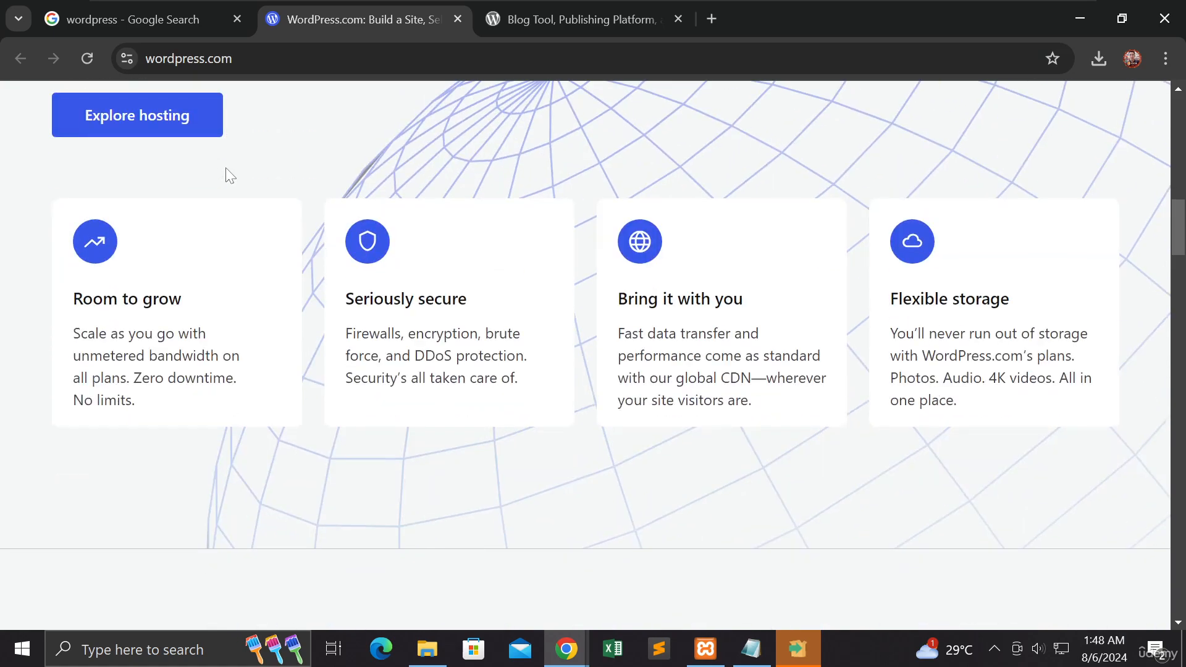
scroll(228, 173, down, 8)
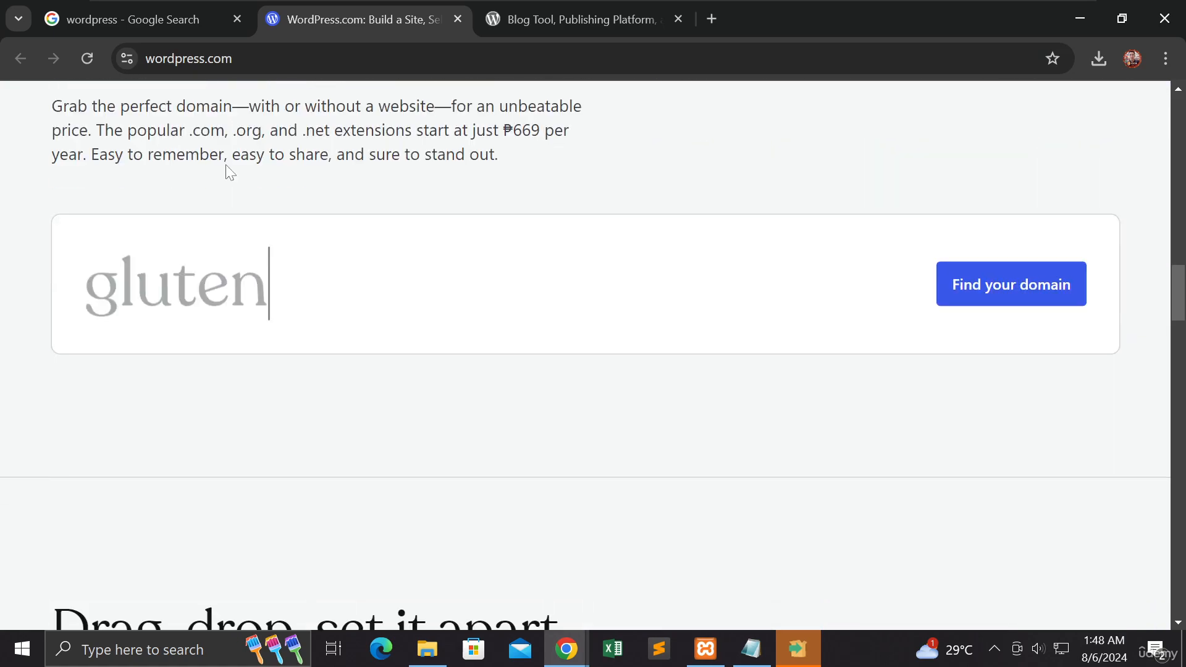
scroll(229, 174, down, 10)
scroll(230, 173, down, 3)
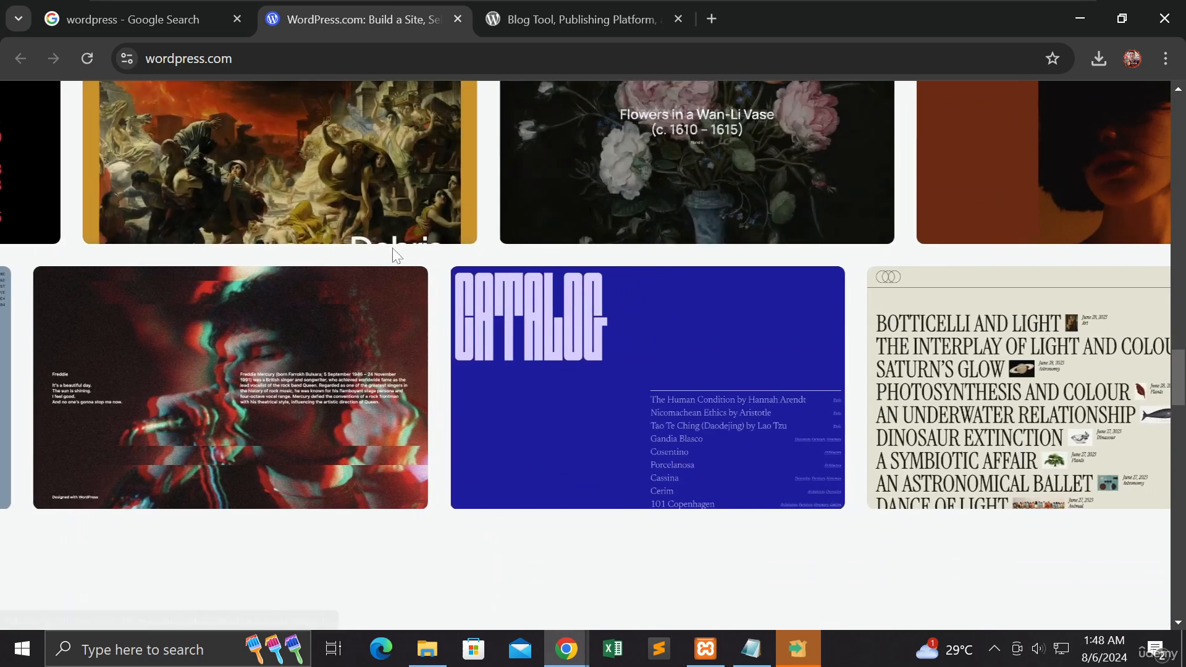
scroll(369, 241, down, 9)
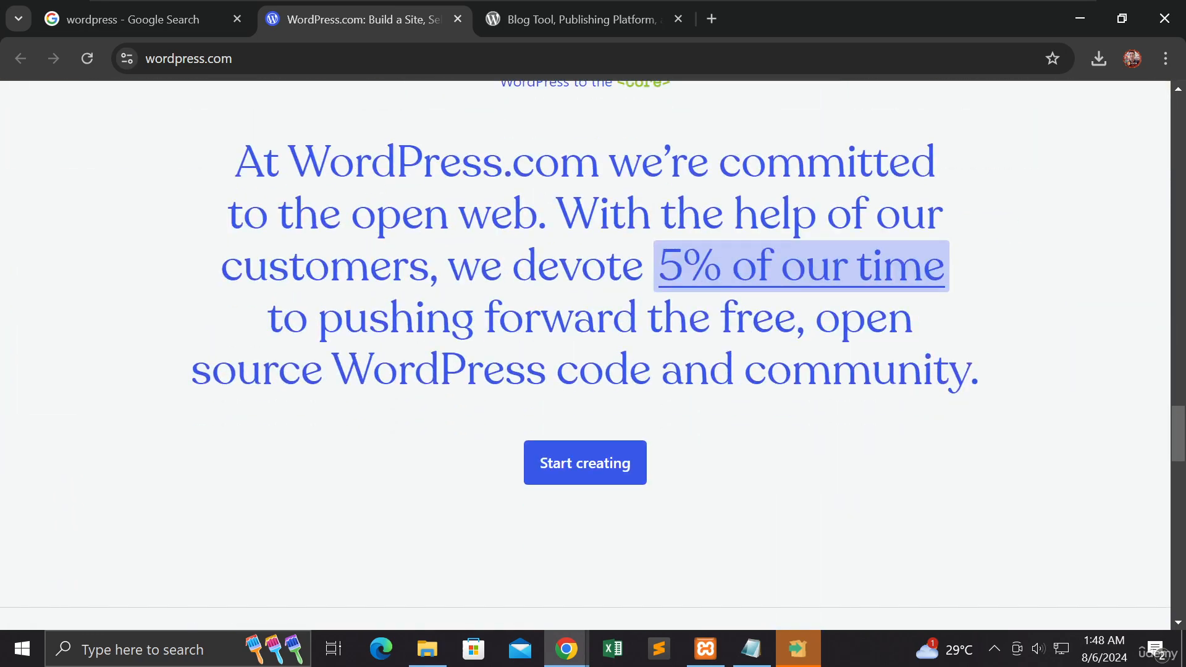
scroll(370, 246, down, 4)
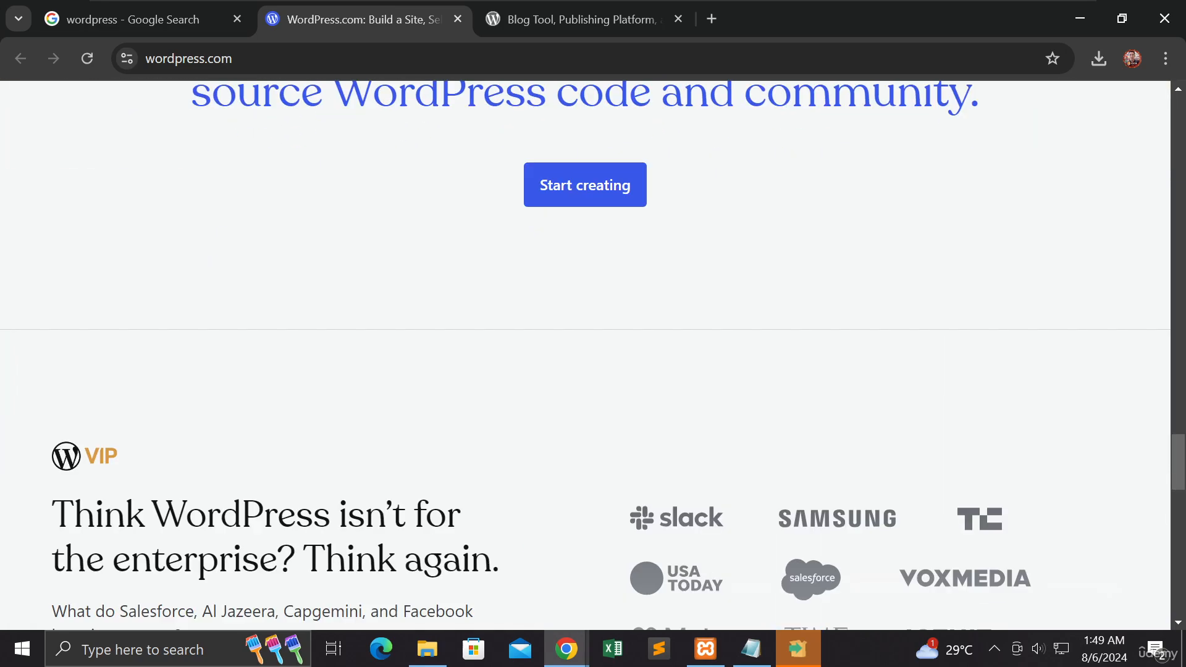
scroll(370, 245, up, 9)
scroll(493, 88, up, 4)
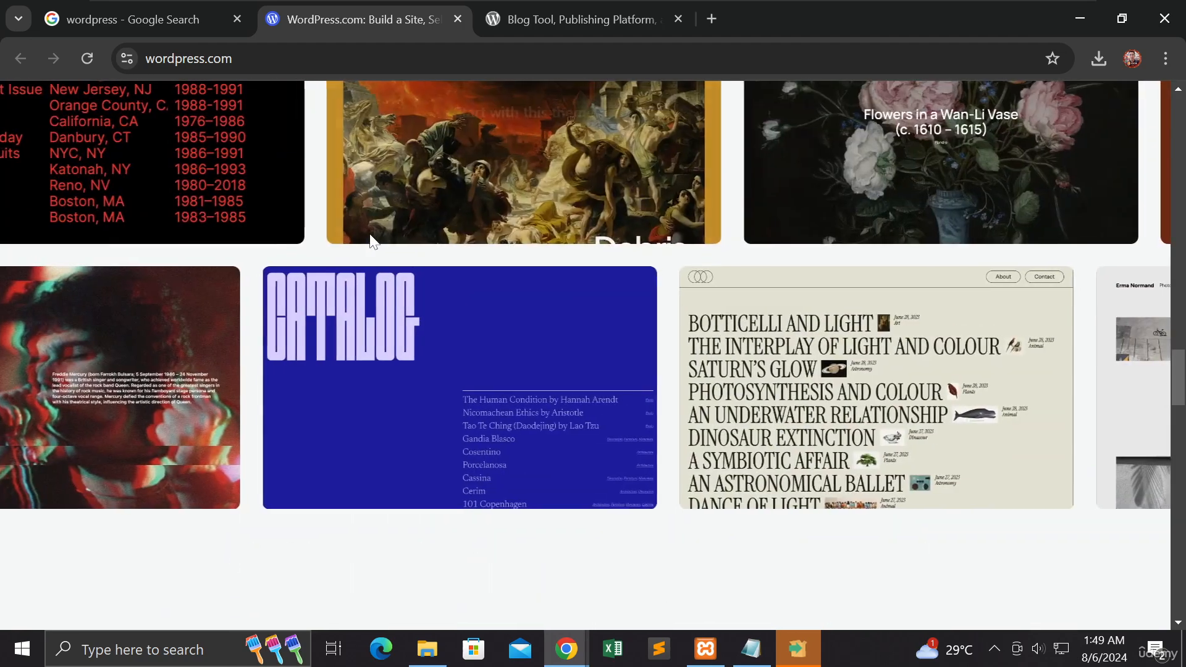
Step: View the WordPress.org homepage for comparison with the WordPress.com site
click(537, 19)
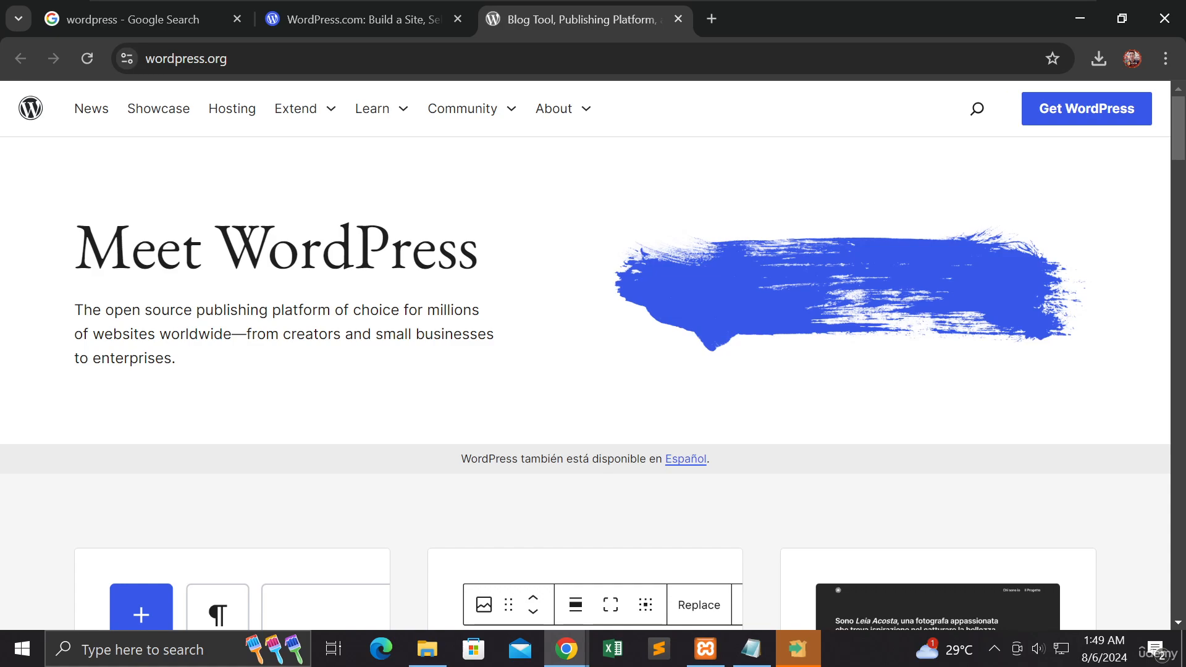
scroll(463, 222, down, 4)
scroll(463, 223, up, 4)
Step: Return to the beginning of the WordPress.com homepage and view its Products, Features, Resources and pricing navigation
click(366, 24)
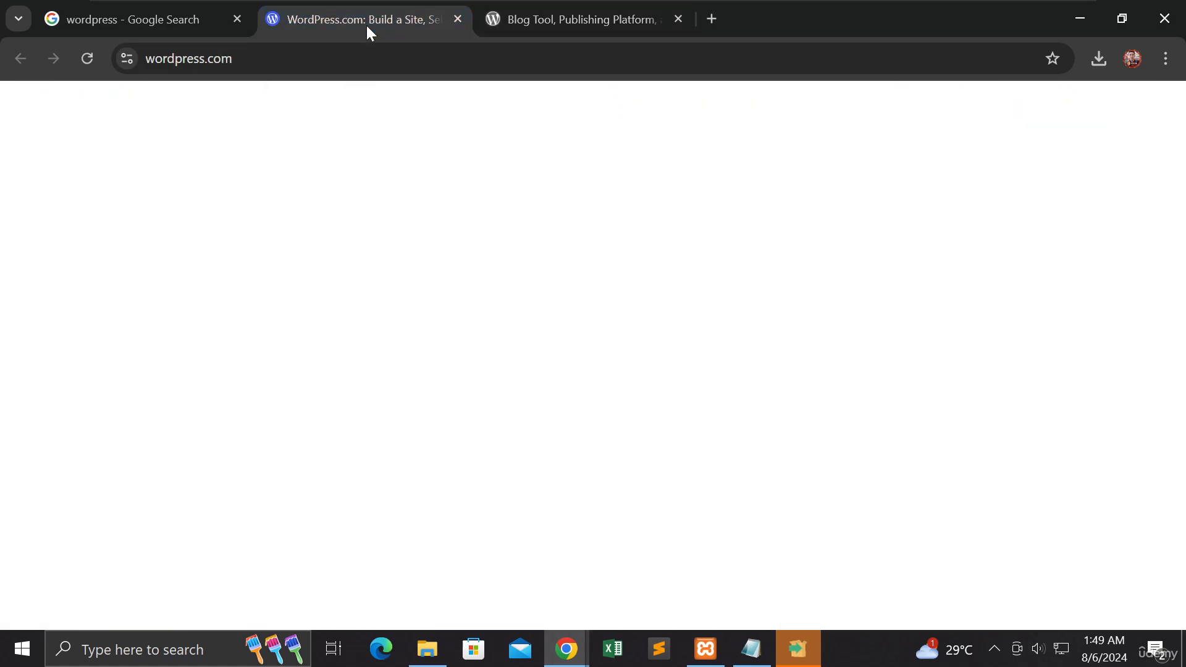
scroll(532, 251, up, 20)
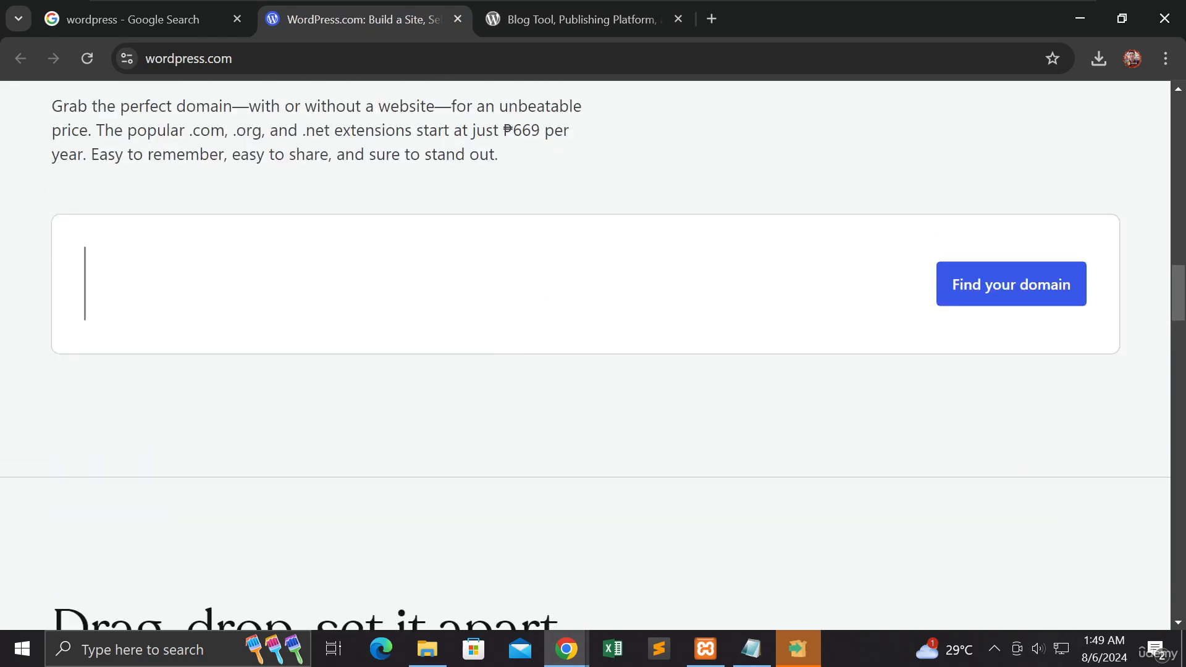
scroll(528, 259, up, 5)
scroll(523, 258, up, 2)
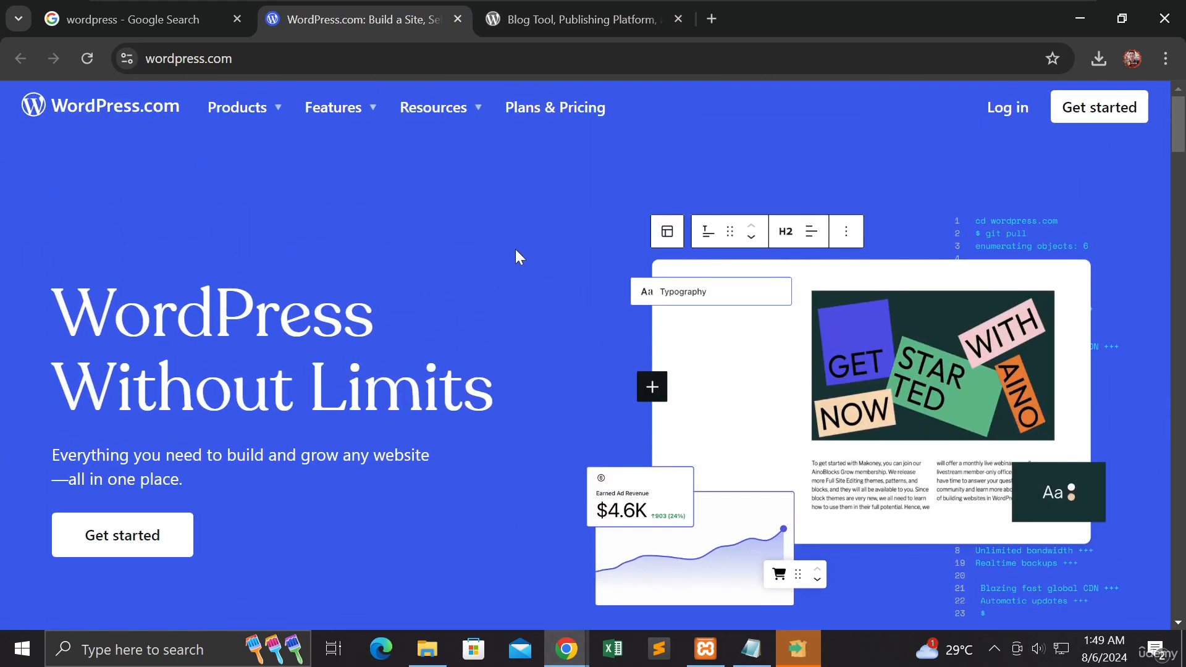
mouse_move(281, 113)
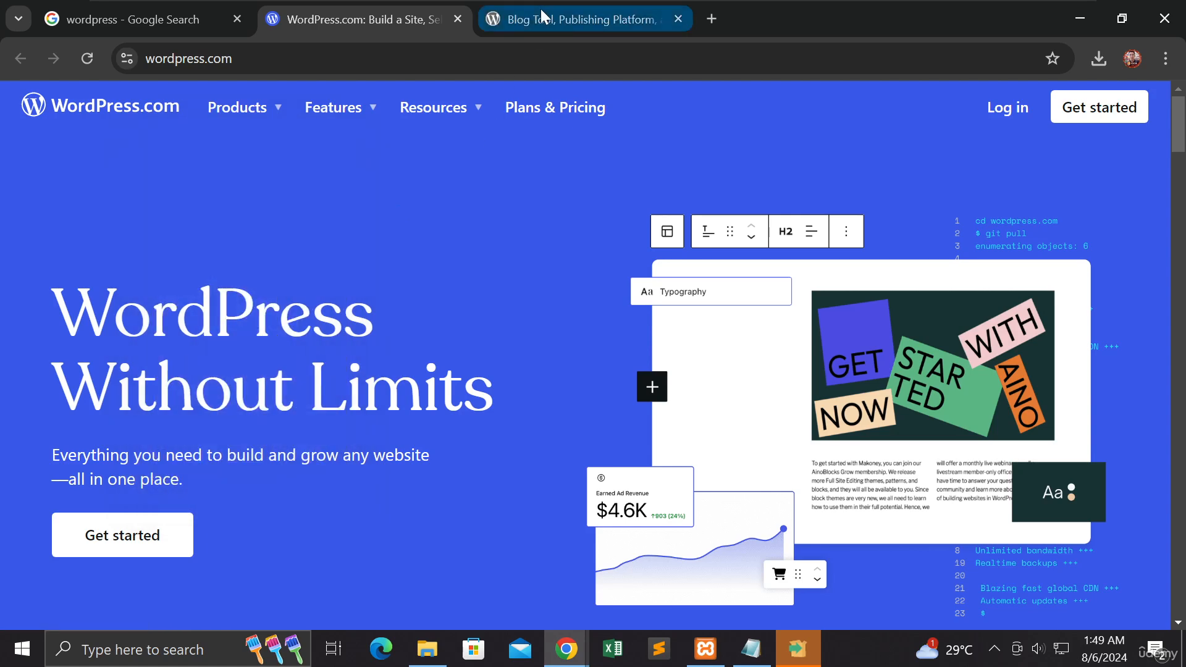
Step: View the Learn and Extend resources offered in the WordPress.org site navigation
click(541, 12)
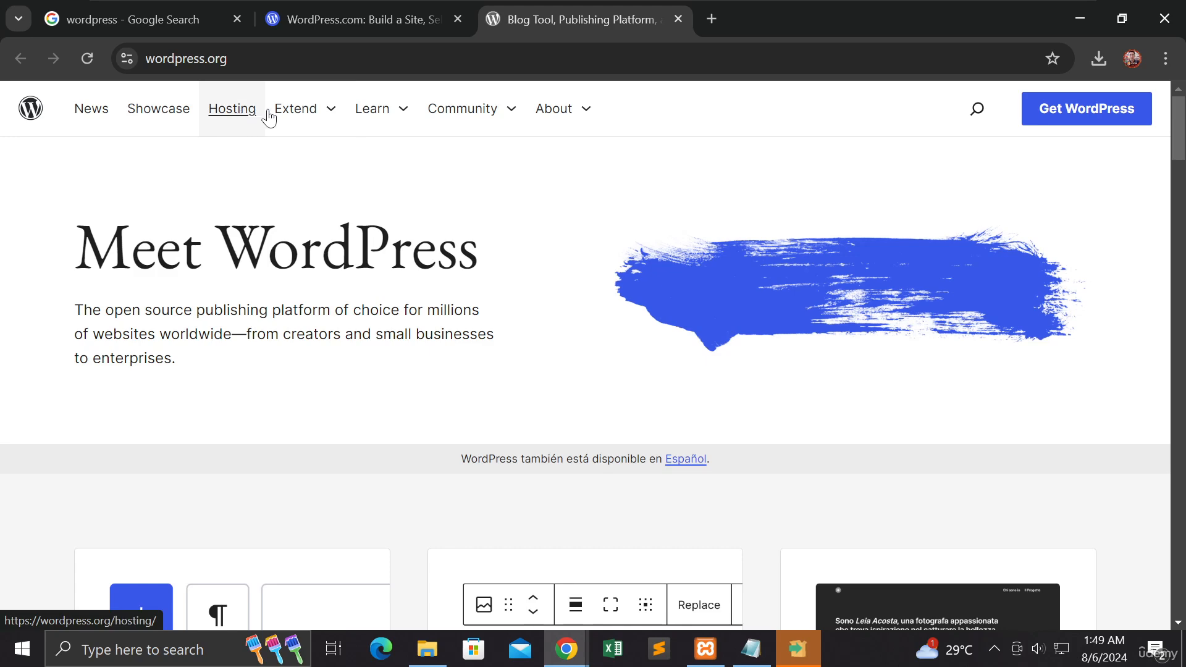
click(401, 113)
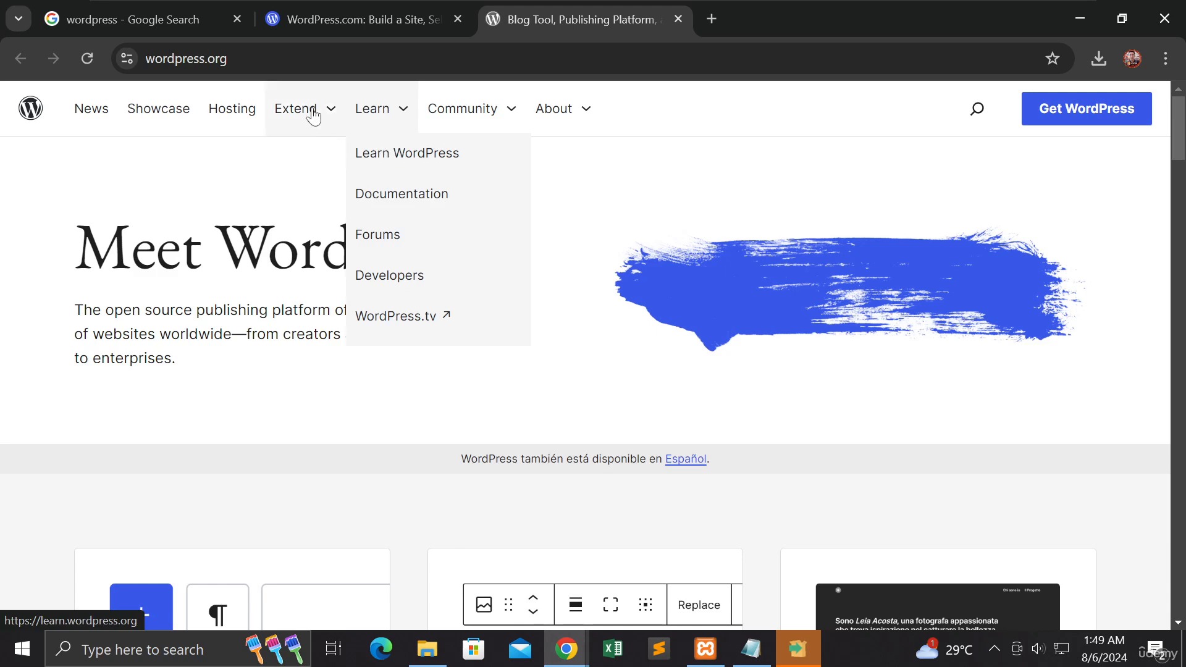
click(333, 113)
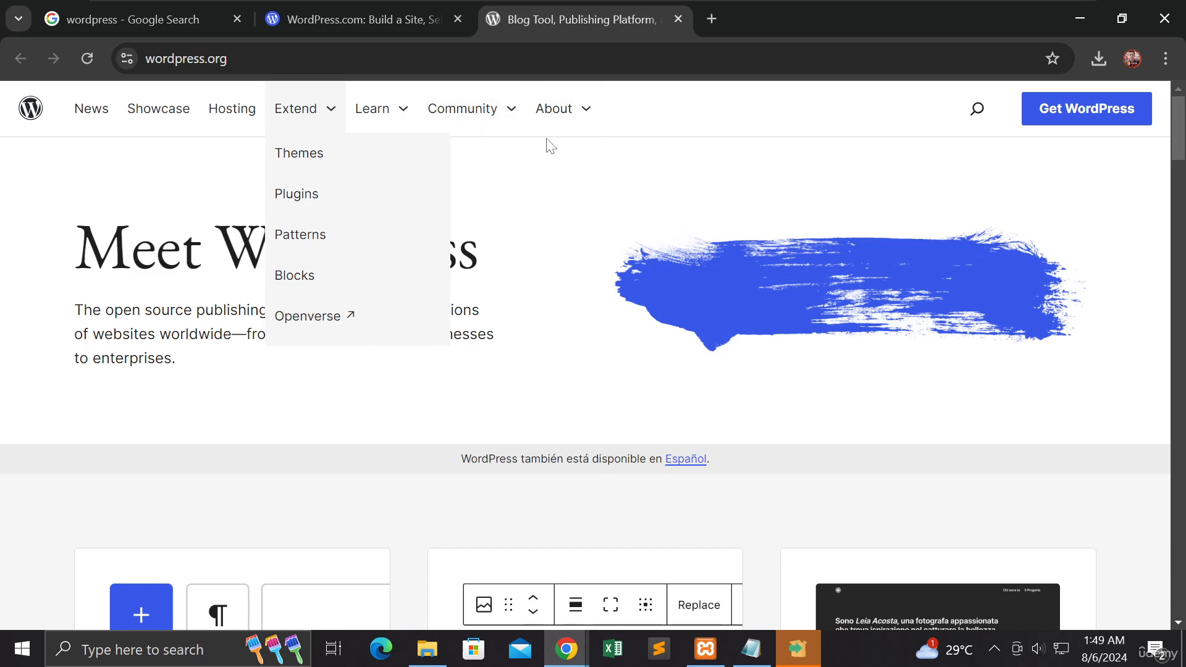
Step: Open the WordPress.com plans and pricing page and compare the prices and features of the Personal, Premium and Business plans
click(410, 14)
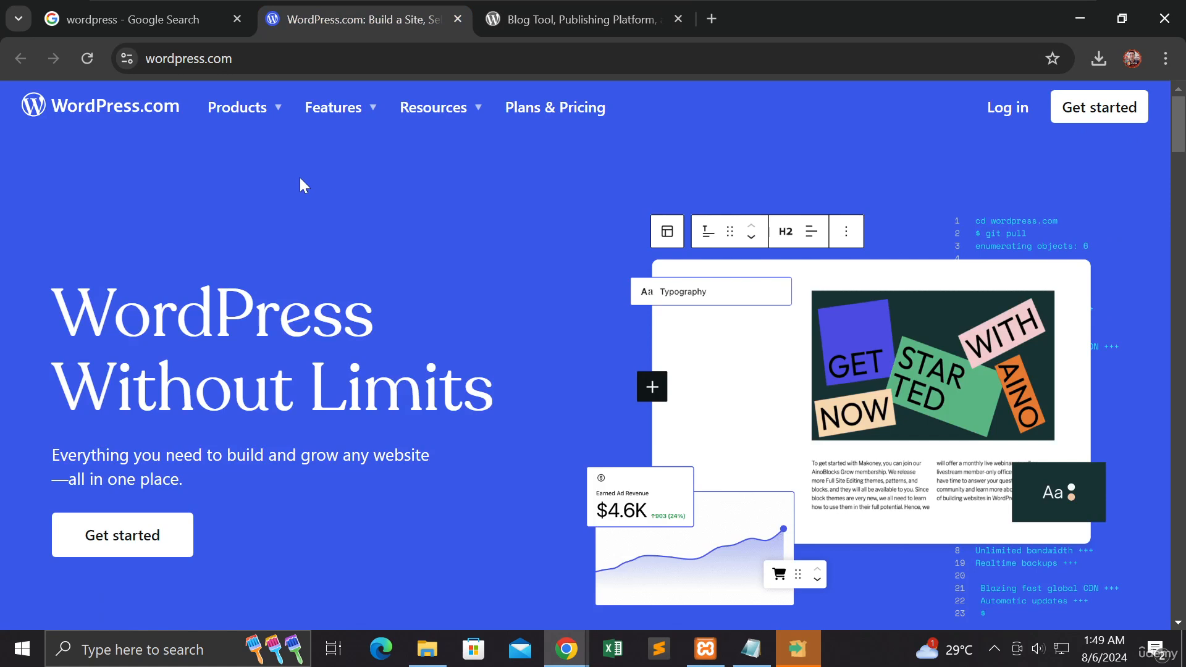
click(548, 110)
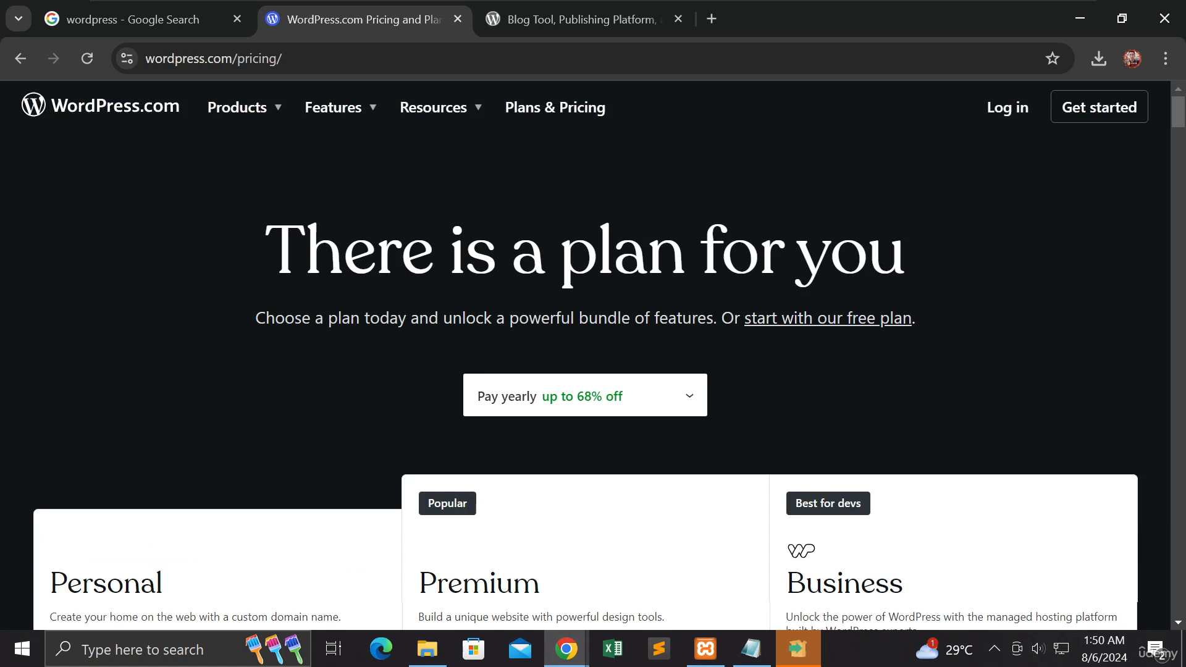
scroll(593, 371, down, 2)
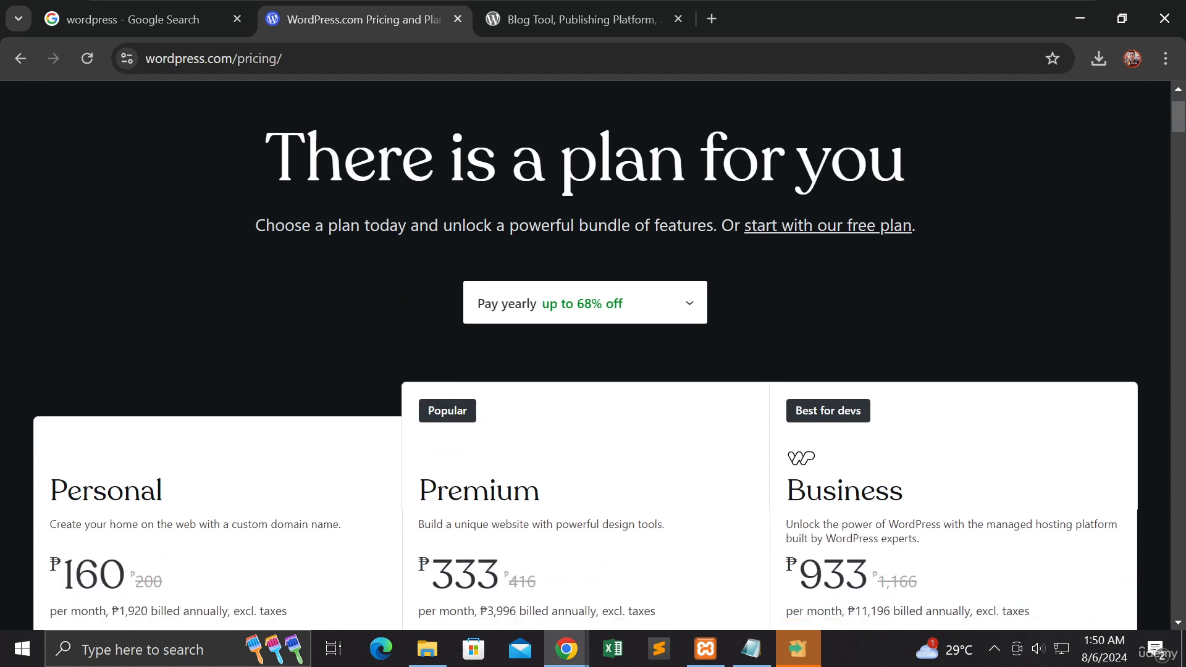
scroll(397, 211, down, 3)
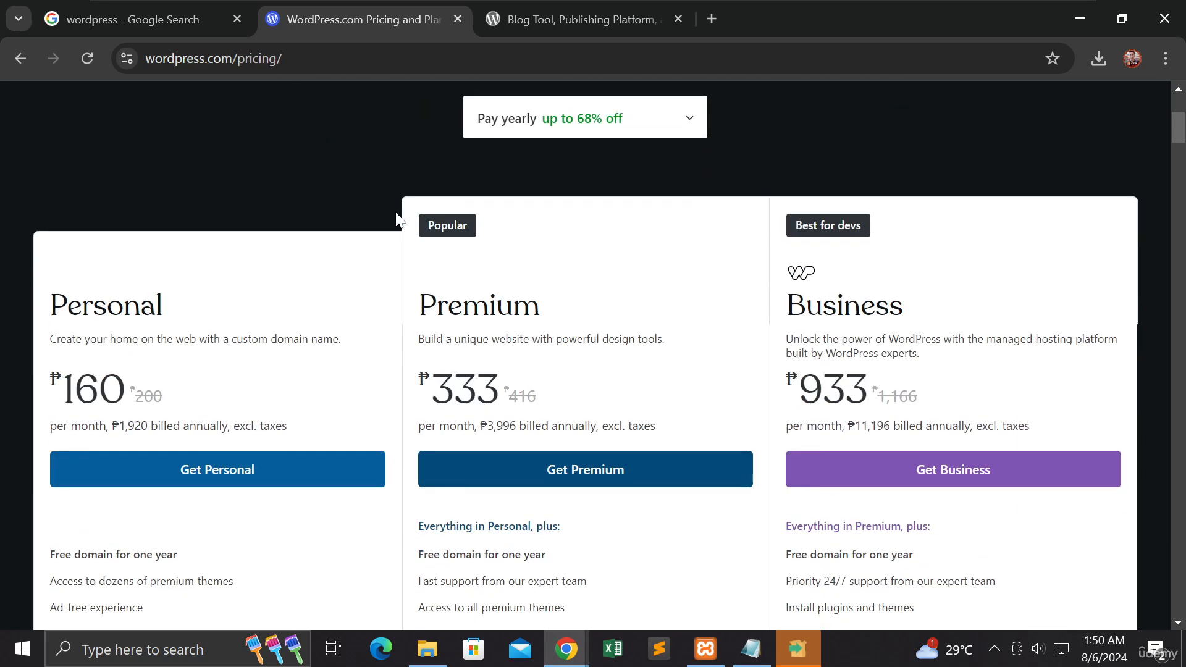
scroll(397, 220, down, 3)
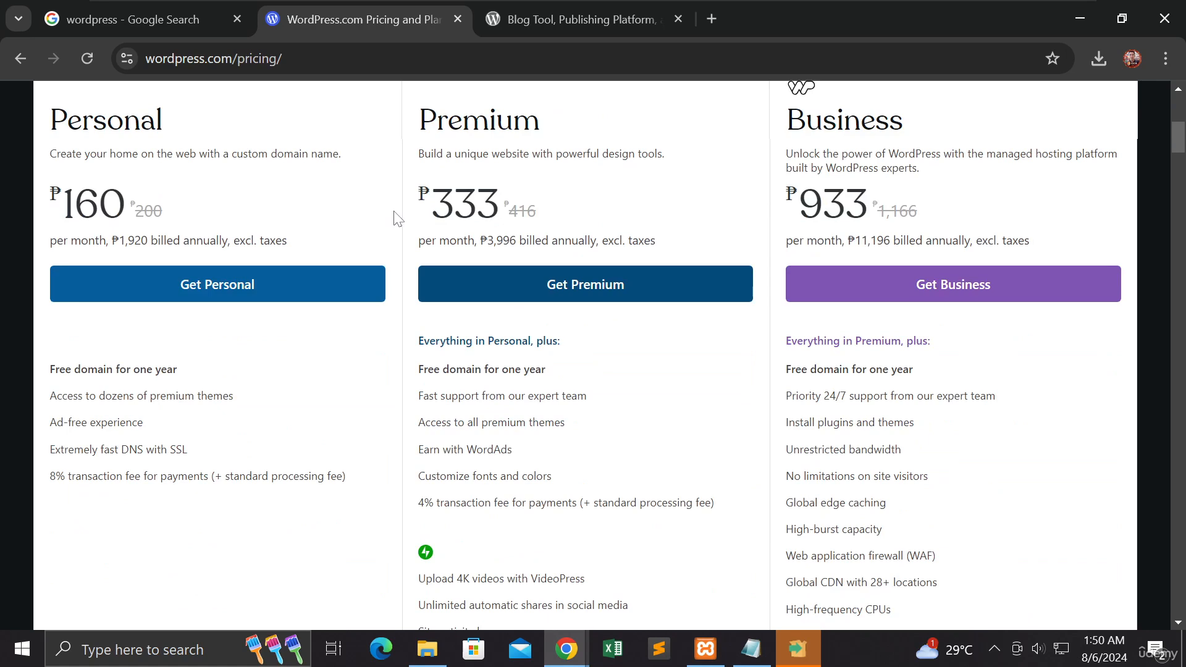
scroll(399, 220, up, 2)
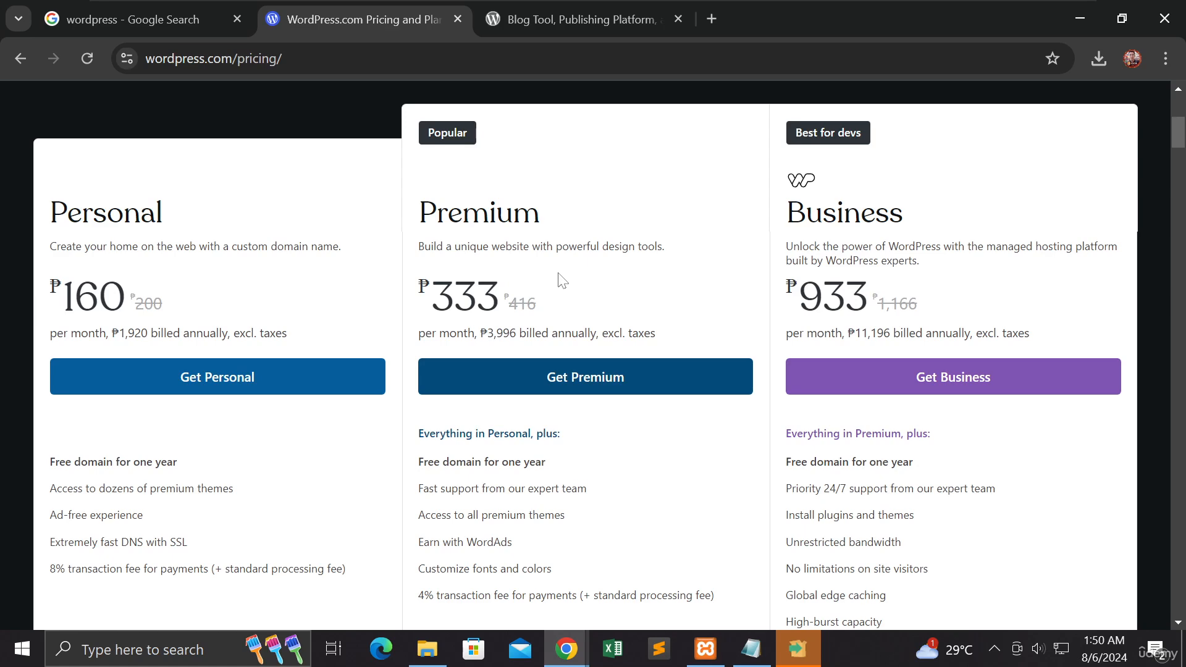
scroll(561, 281, down, 4)
scroll(275, 251, up, 3)
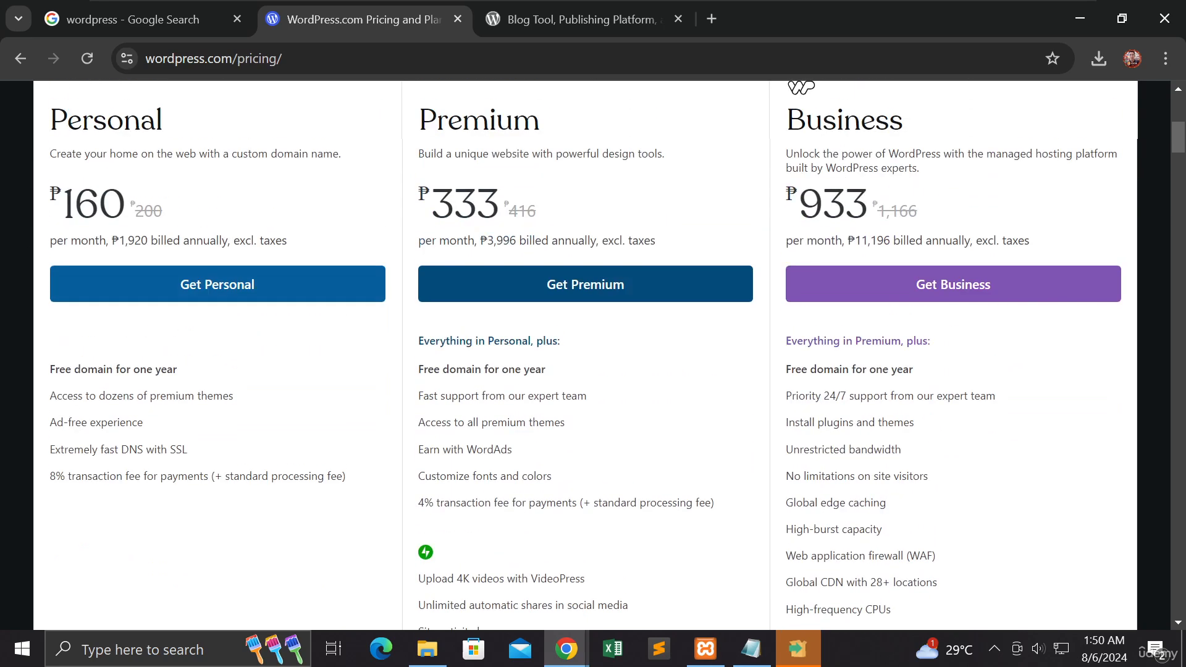
mouse_move(130, 409)
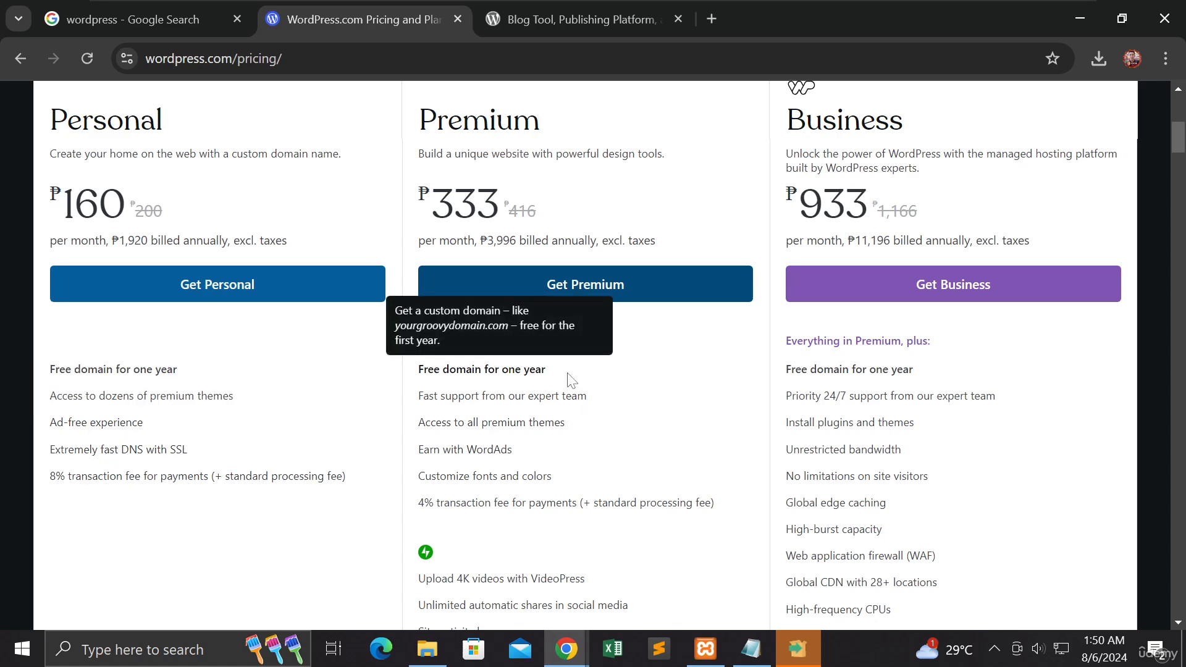
scroll(660, 388, down, 3)
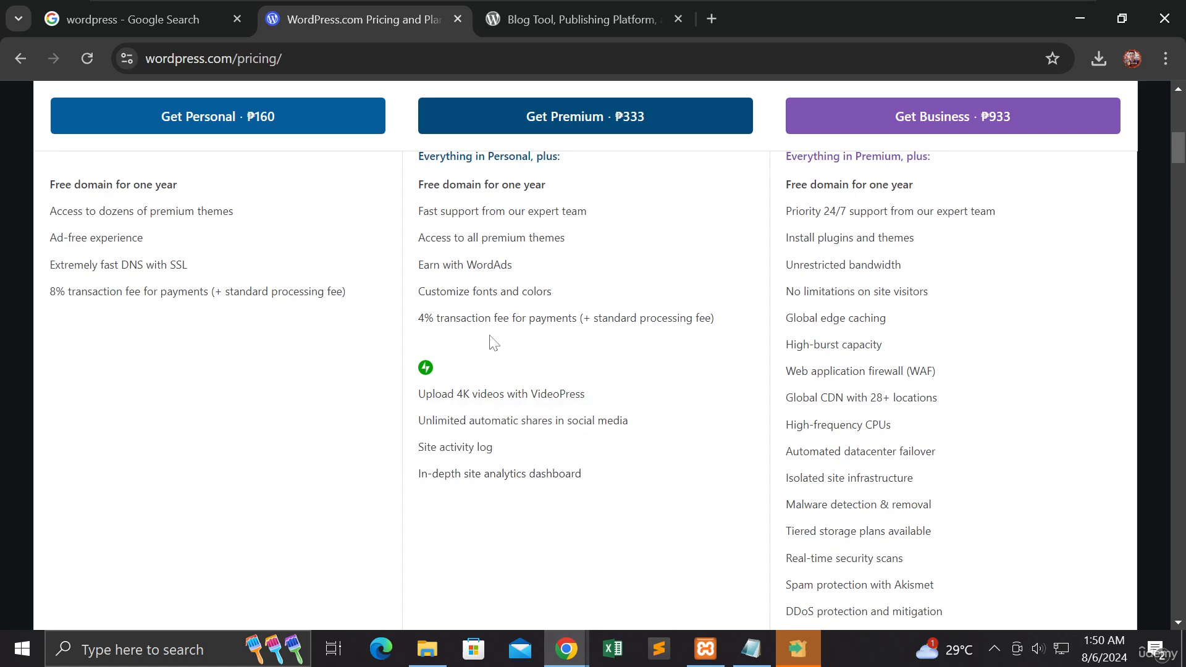
scroll(494, 343, up, 7)
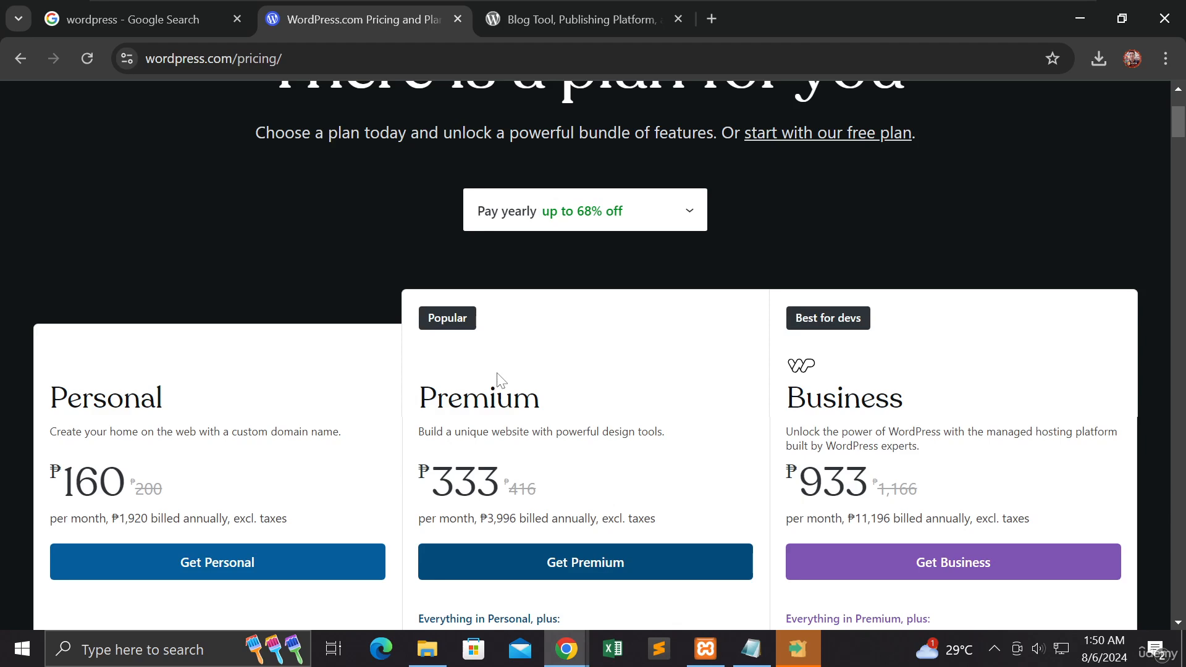
Step: Annotate the WordPress.org homepage with a handwritten, underlined red "Open Source" above its main heading
click(556, 18)
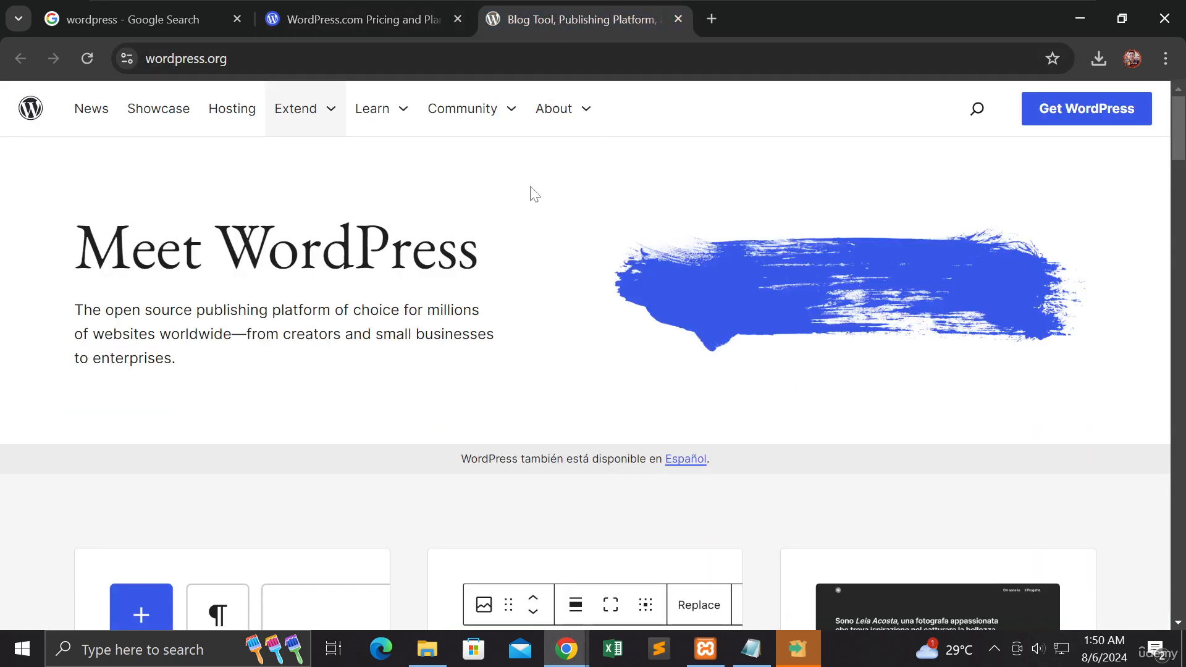
drag(429, 158, 476, 221)
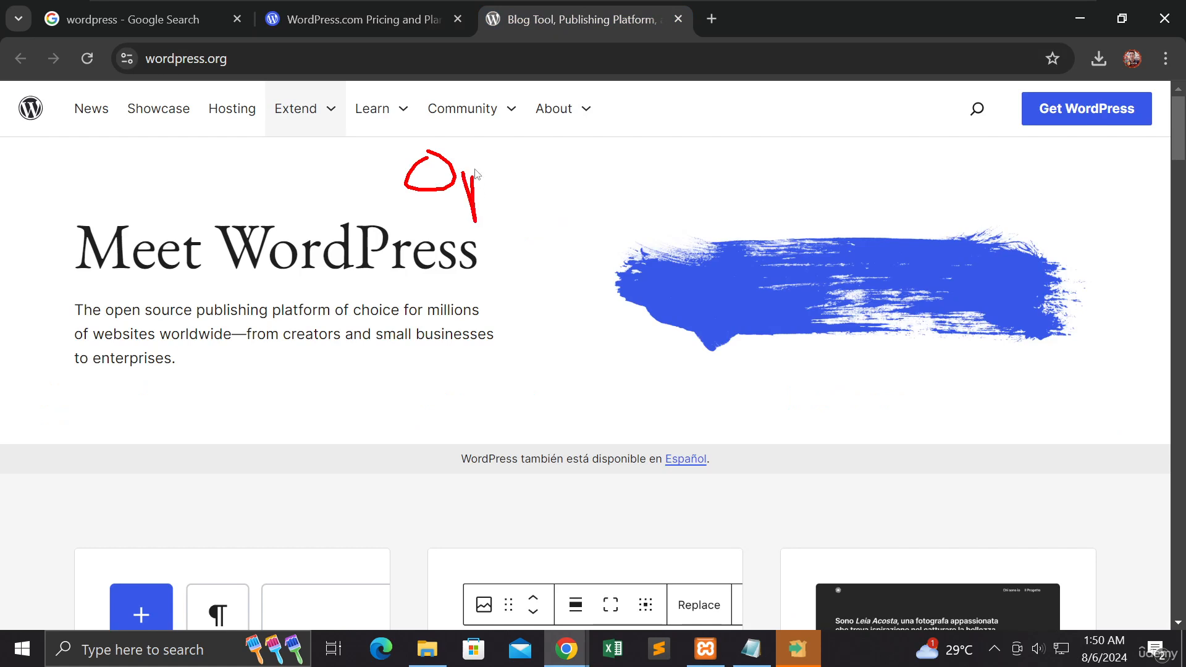
mouse_move(472, 175)
mouse_down()
mouse_move(477, 199)
mouse_move(522, 179)
mouse_move(543, 204)
mouse_move(593, 175)
mouse_move(614, 199)
mouse_move(667, 185)
mouse_move(701, 208)
mouse_move(722, 191)
mouse_move(735, 204)
mouse_move(782, 199)
mouse_up()
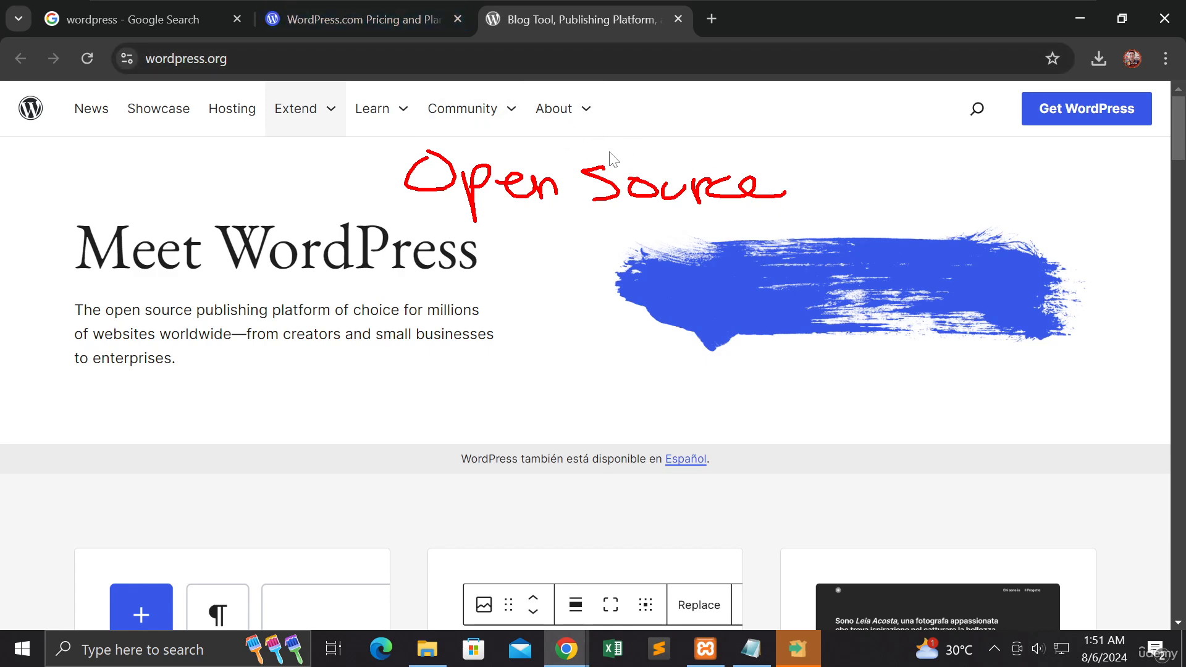
drag(425, 214, 753, 223)
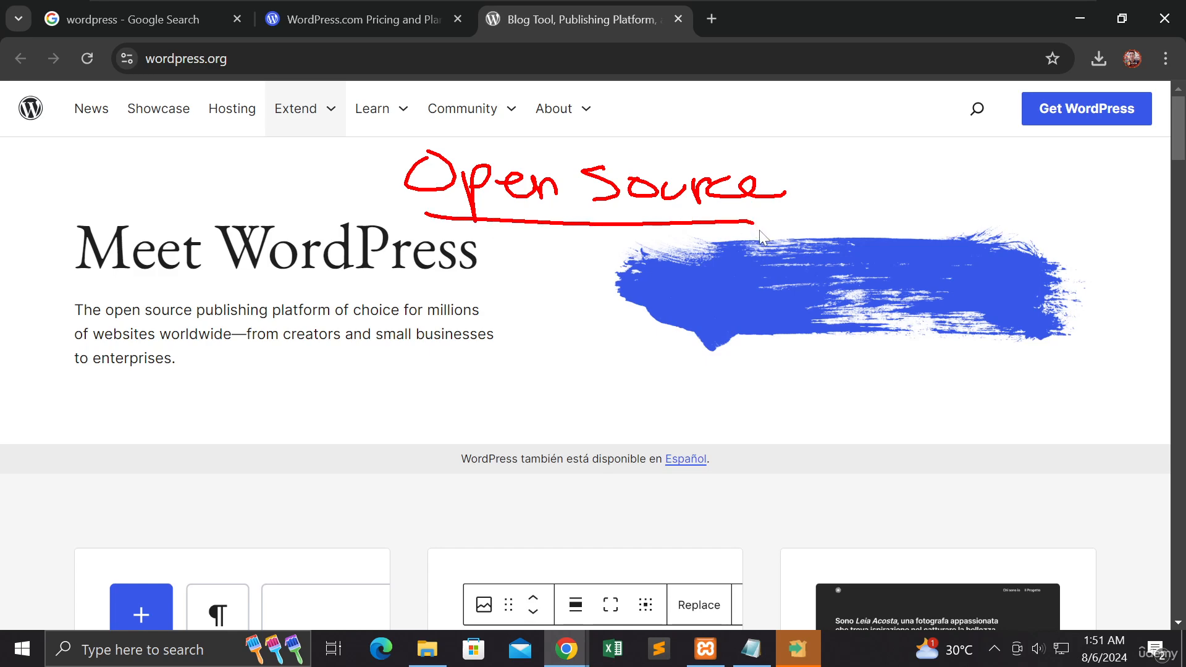
Step: On the WordPress.com pricing page, replace the "Open Source" annotation with a handwritten red "Packages", and clear it after viewing the plans
click(402, 23)
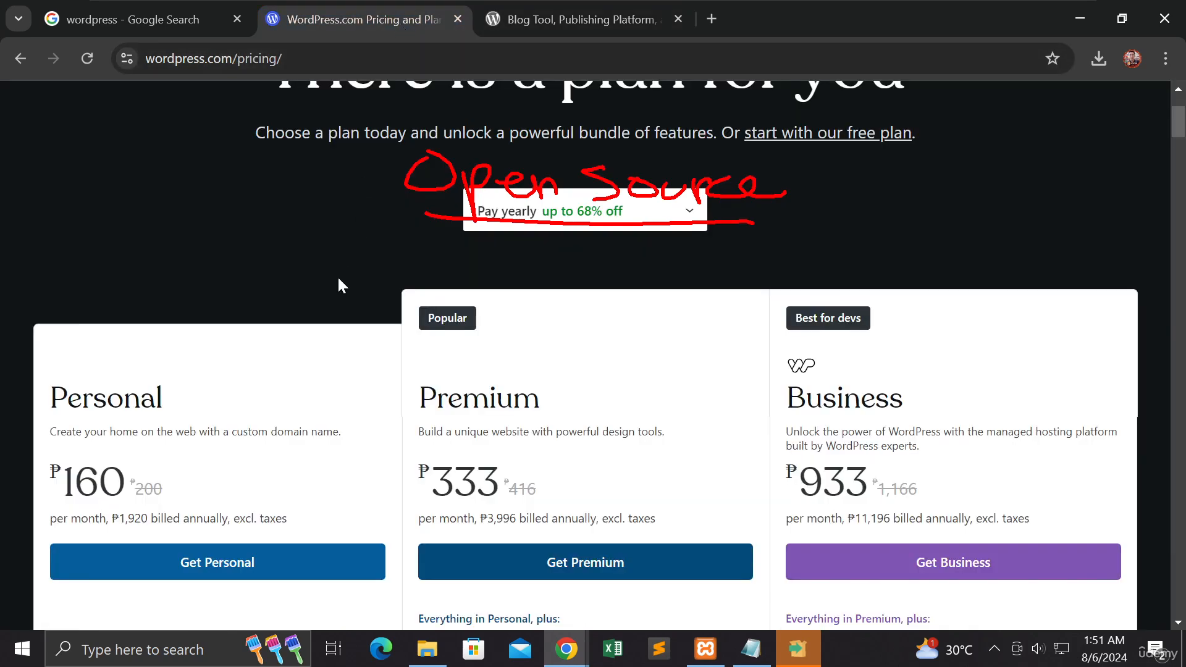
scroll(339, 284, up, 3)
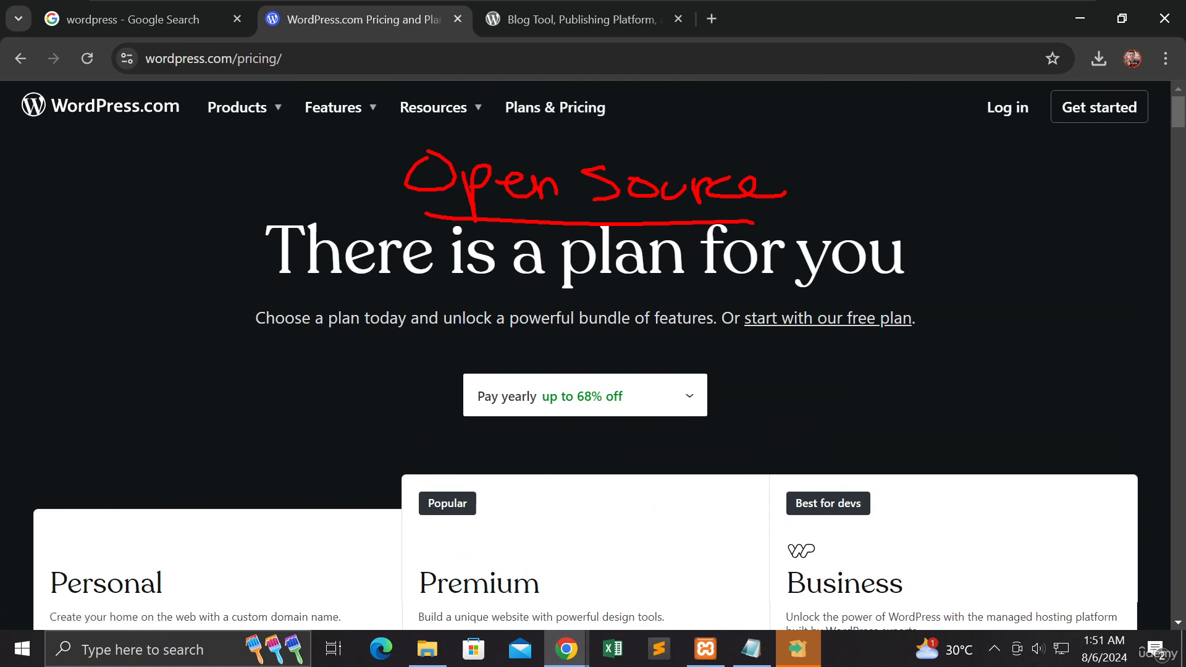
key(Escape)
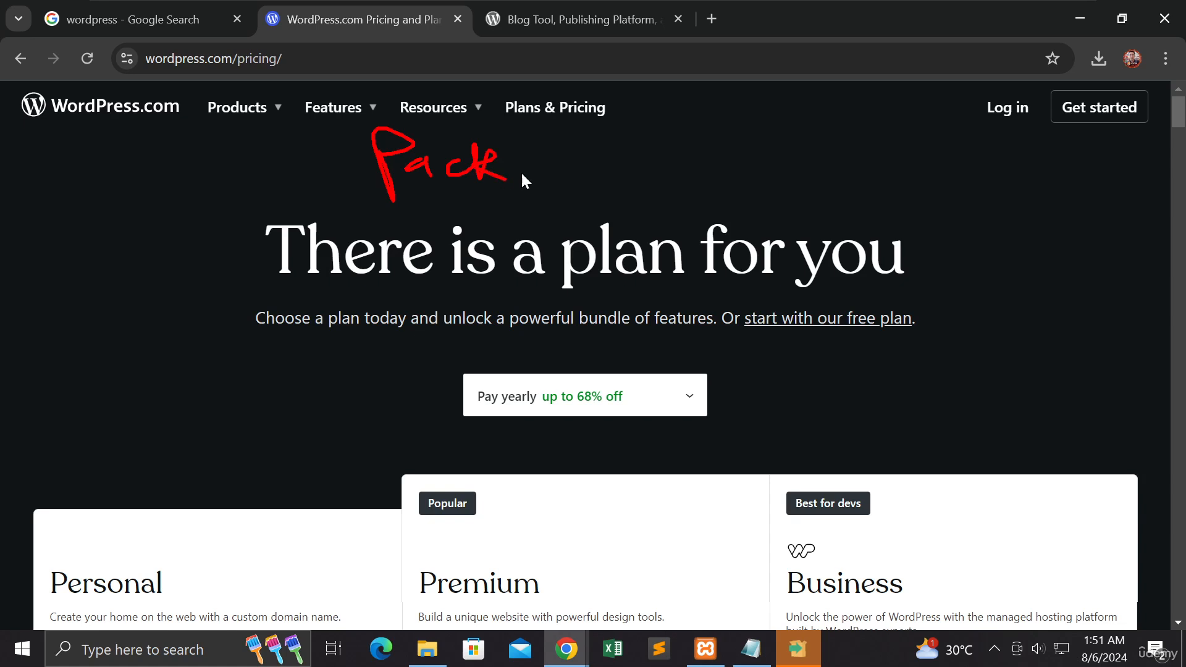
drag(524, 164, 524, 167)
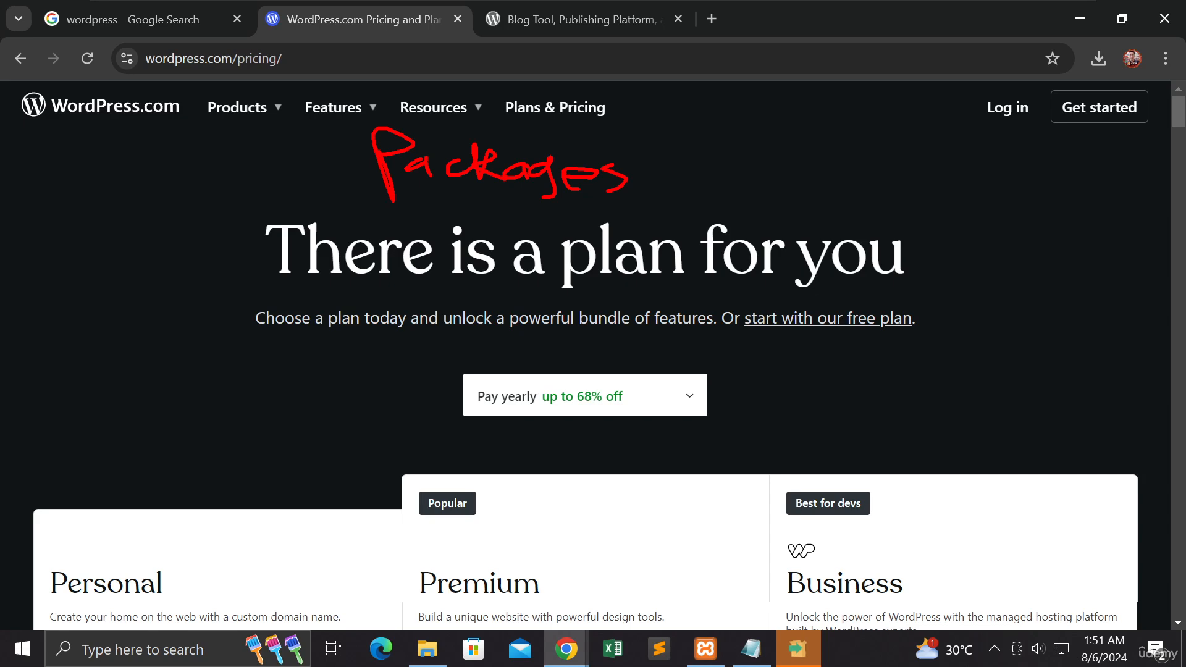
scroll(593, 358, down, 6)
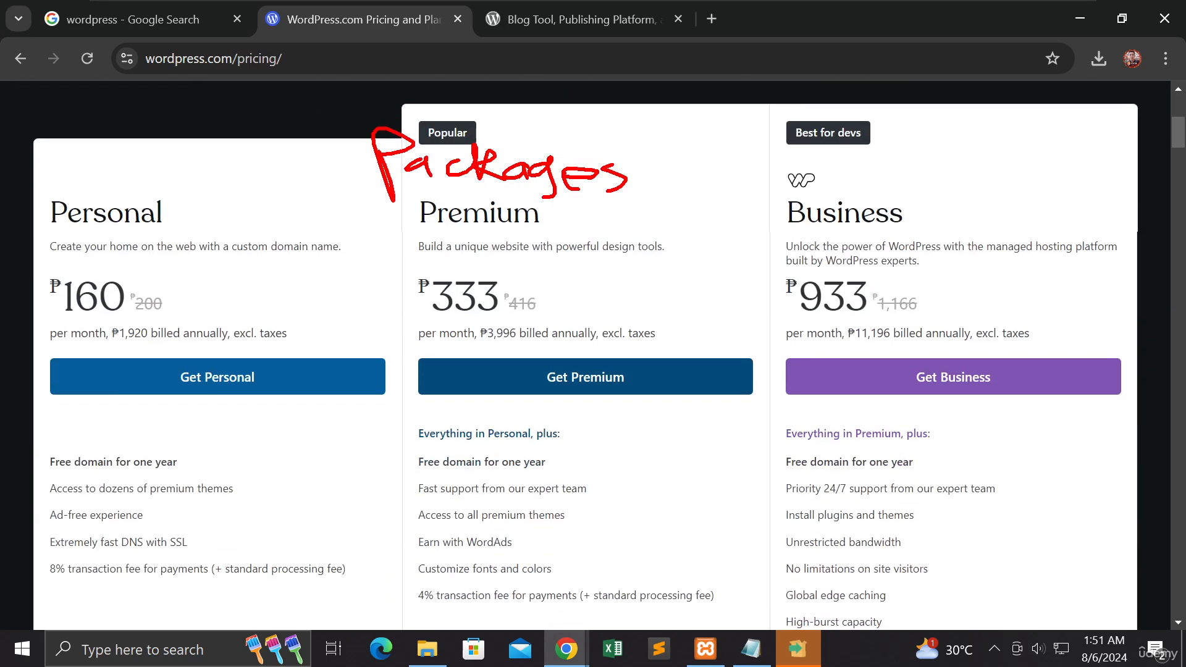
key(Escape)
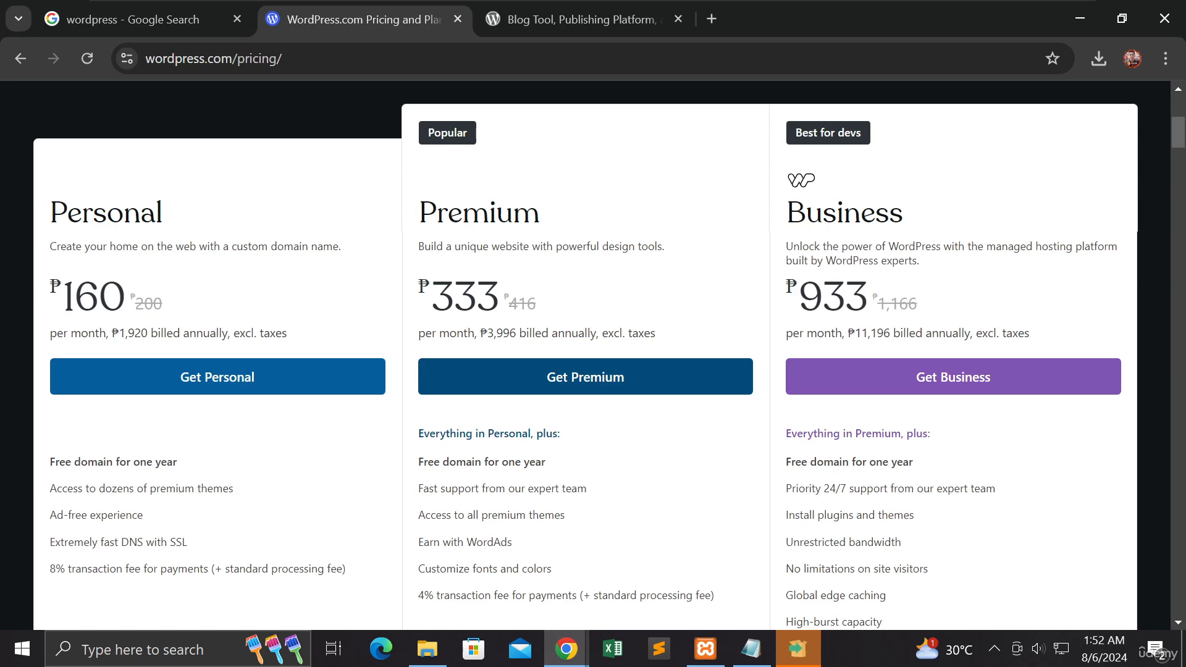
Step: Examine the full feature lists and storage options of the WordPress.com plans, especially the Business plan
scroll(593, 355, down, 3)
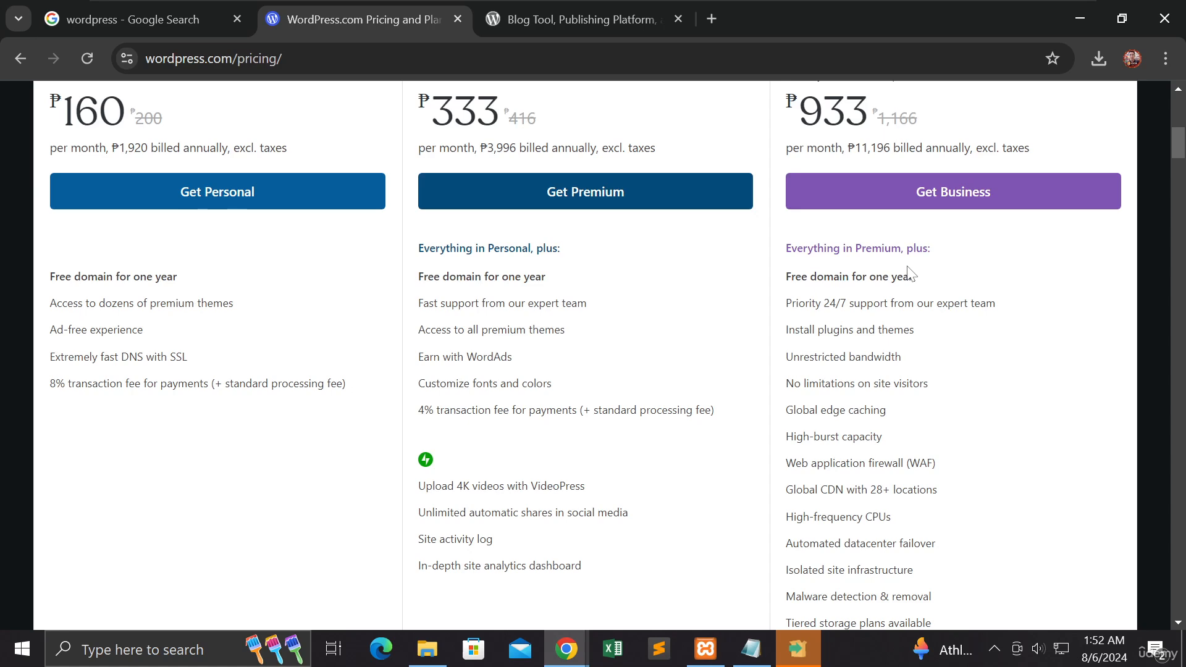
scroll(908, 275, down, 5)
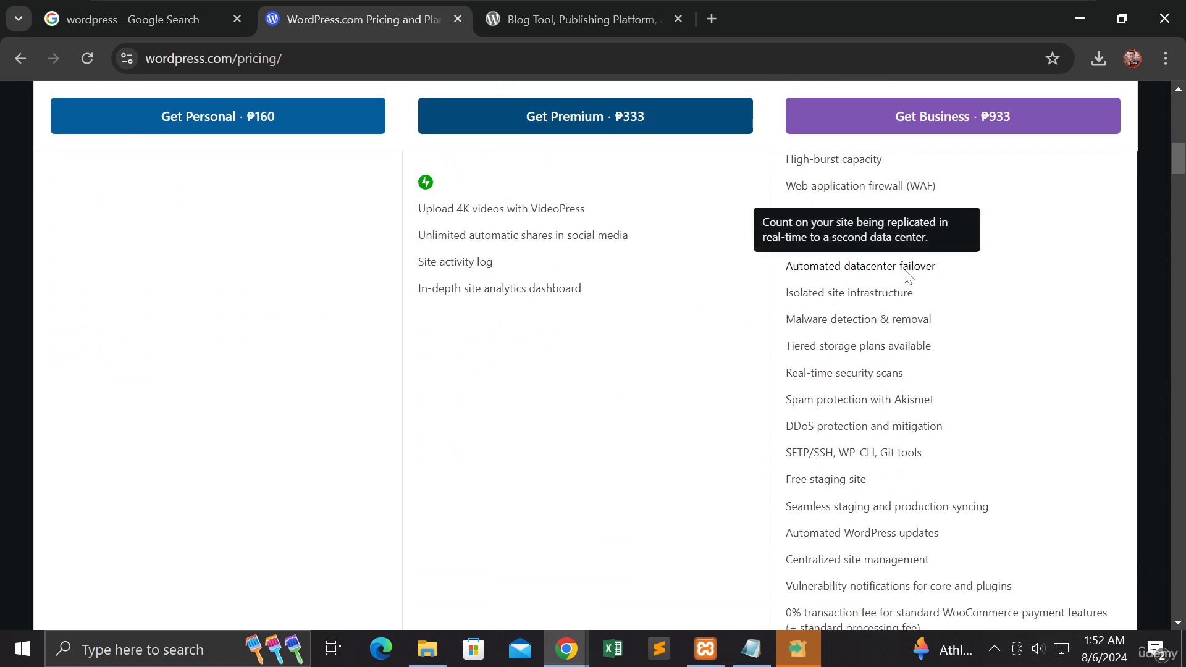
scroll(908, 275, down, 3)
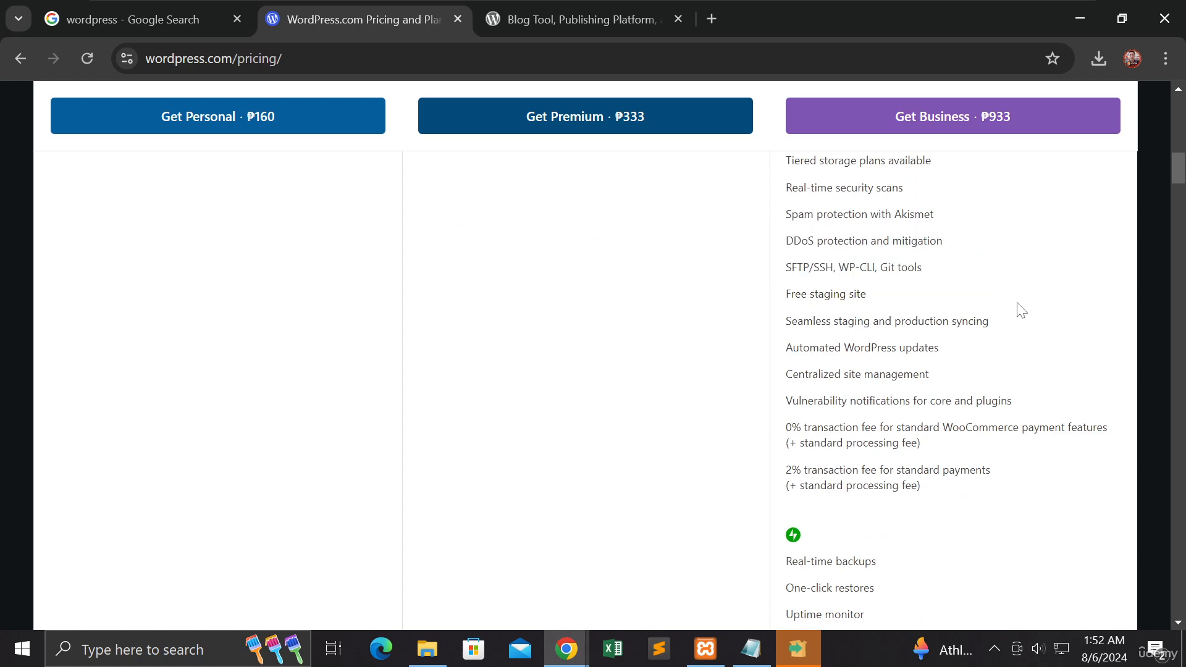
scroll(1021, 310, down, 3)
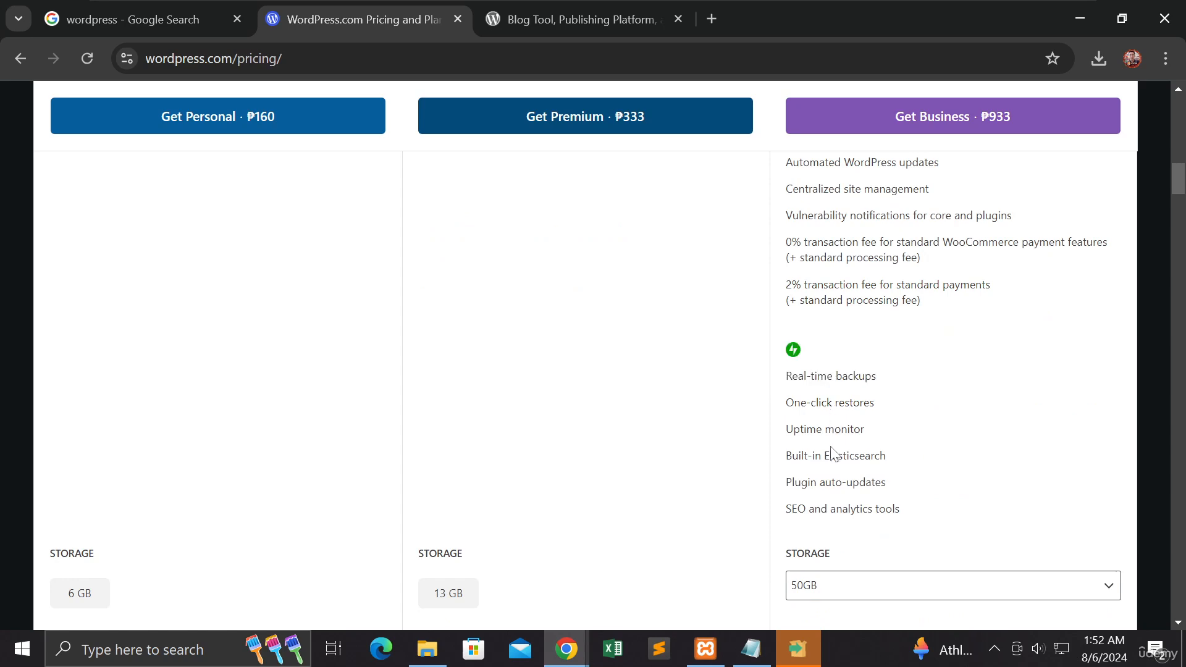
scroll(802, 410, up, 9)
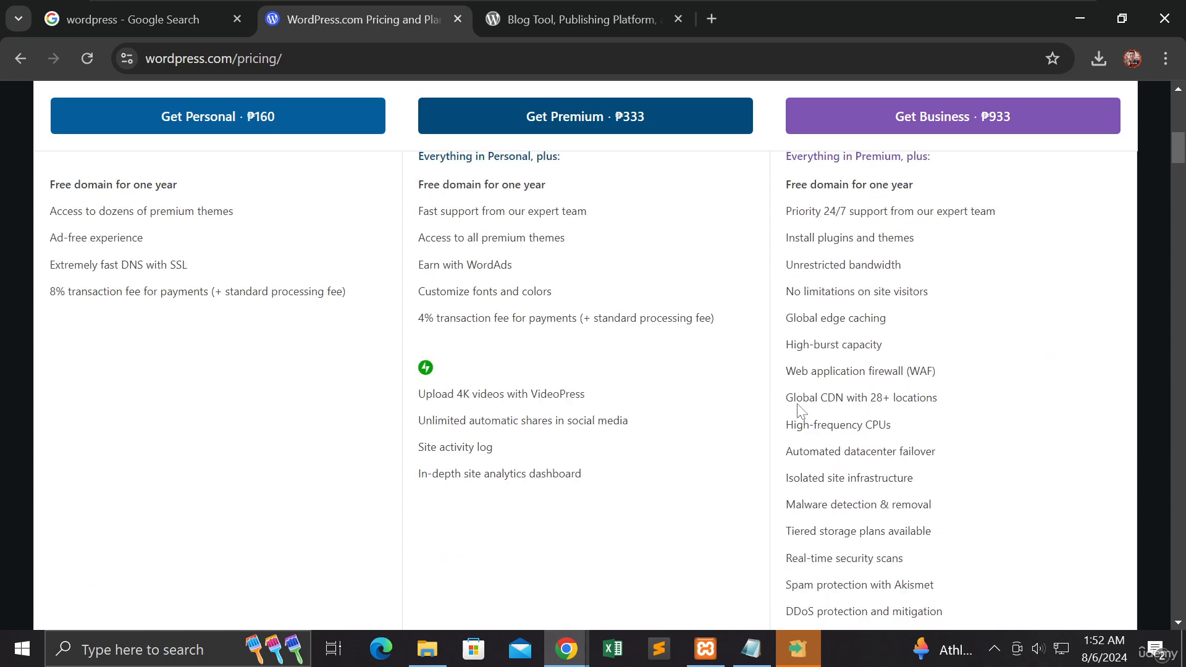
scroll(802, 410, up, 8)
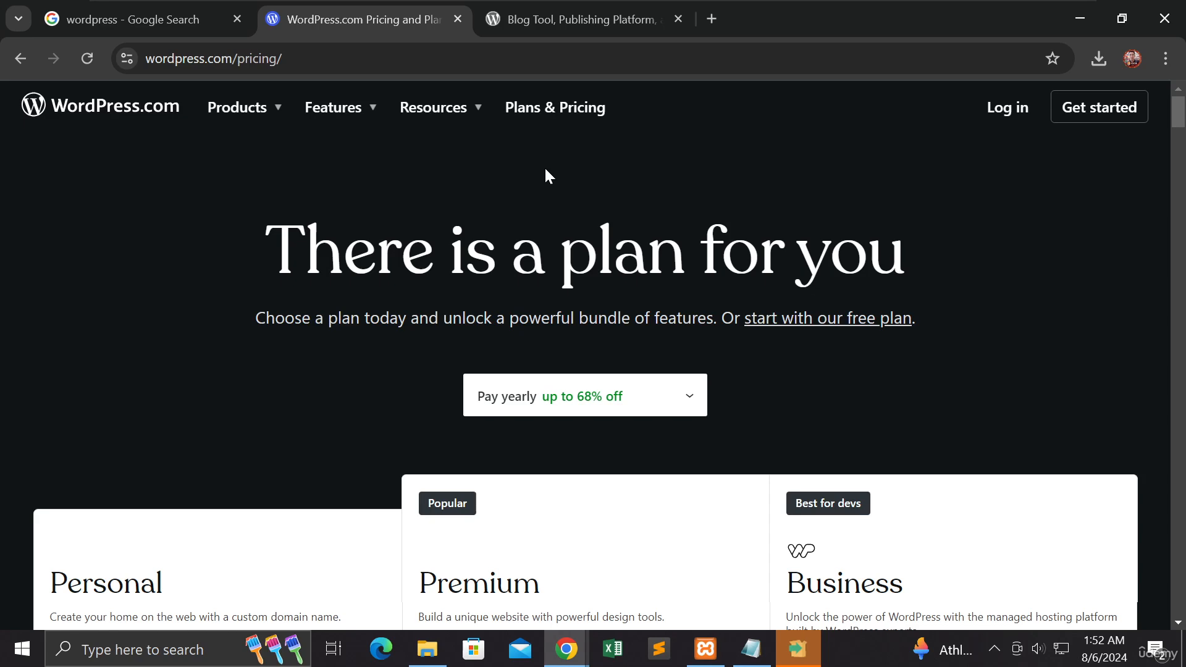
scroll(544, 178, down, 3)
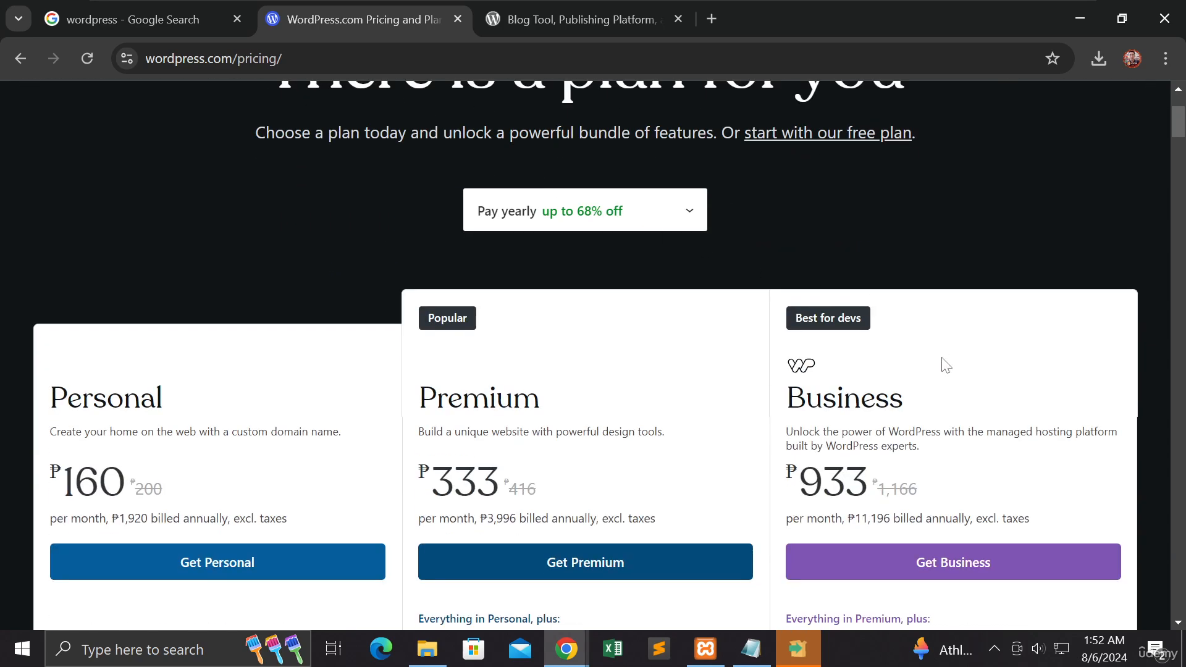
mouse_move(944, 364)
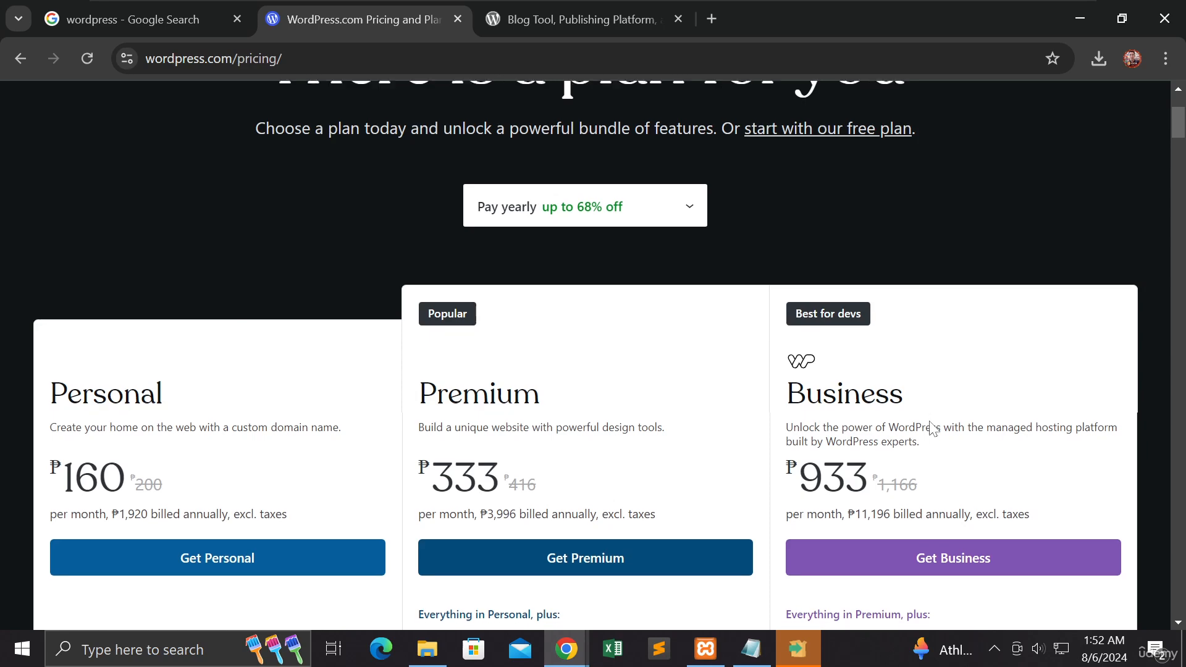
Step: Review the yearly prices and listed features of the Personal, Premium and Business plans once more
scroll(924, 426, down, 3)
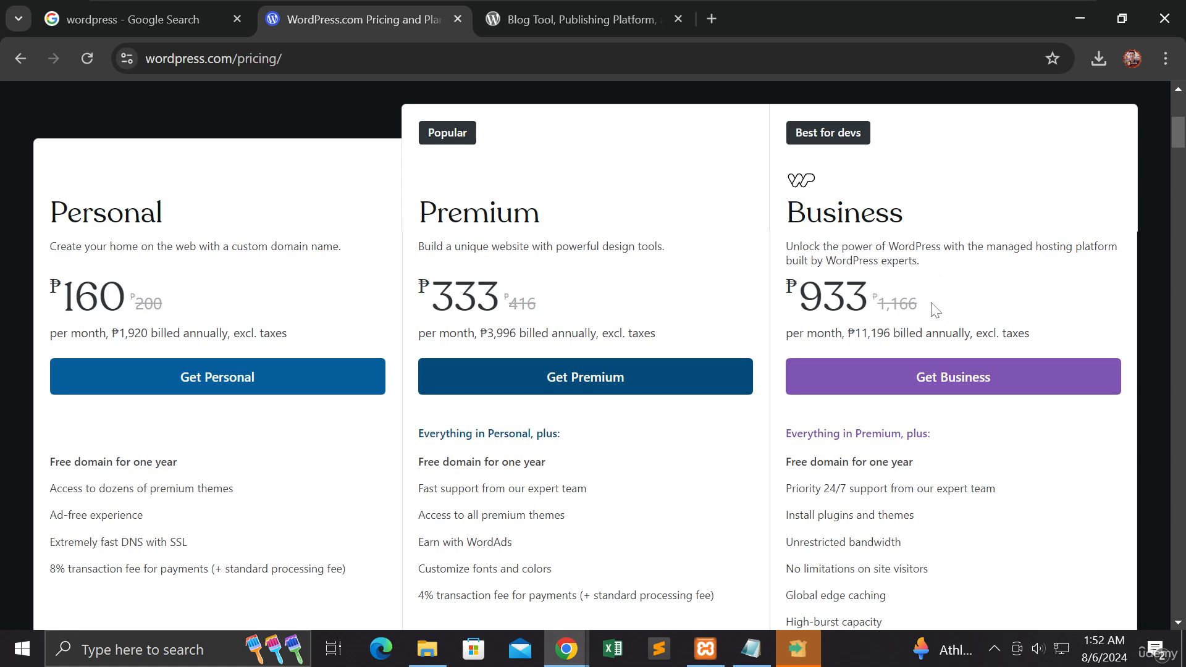
scroll(936, 311, up, 3)
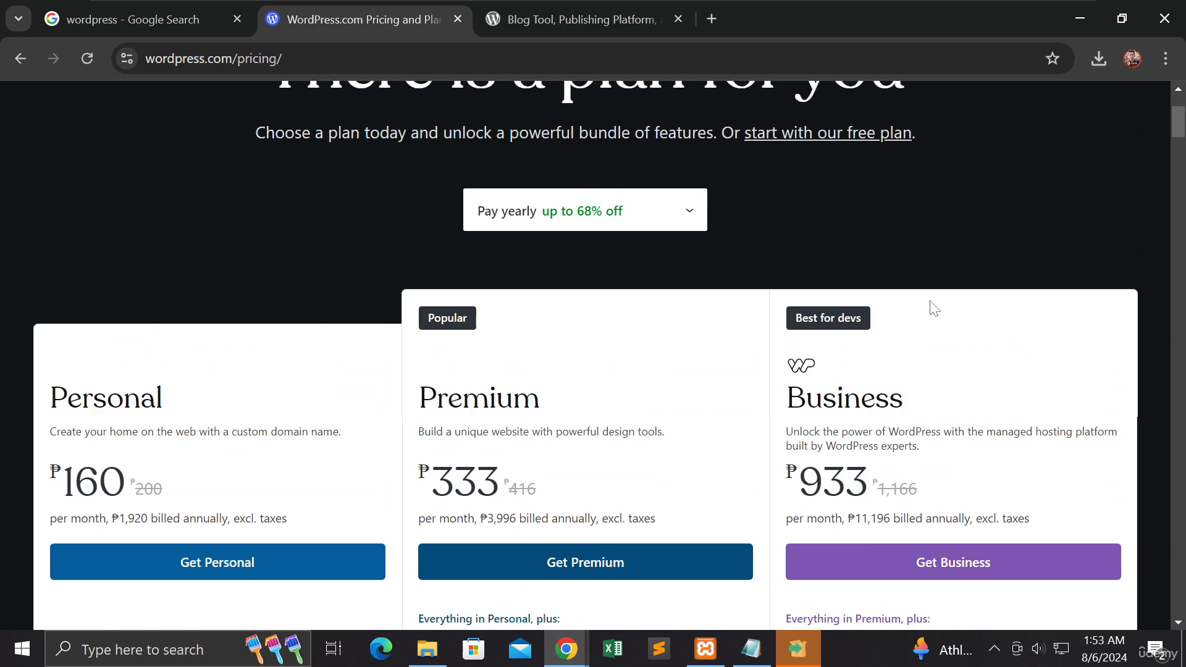
scroll(934, 307, up, 2)
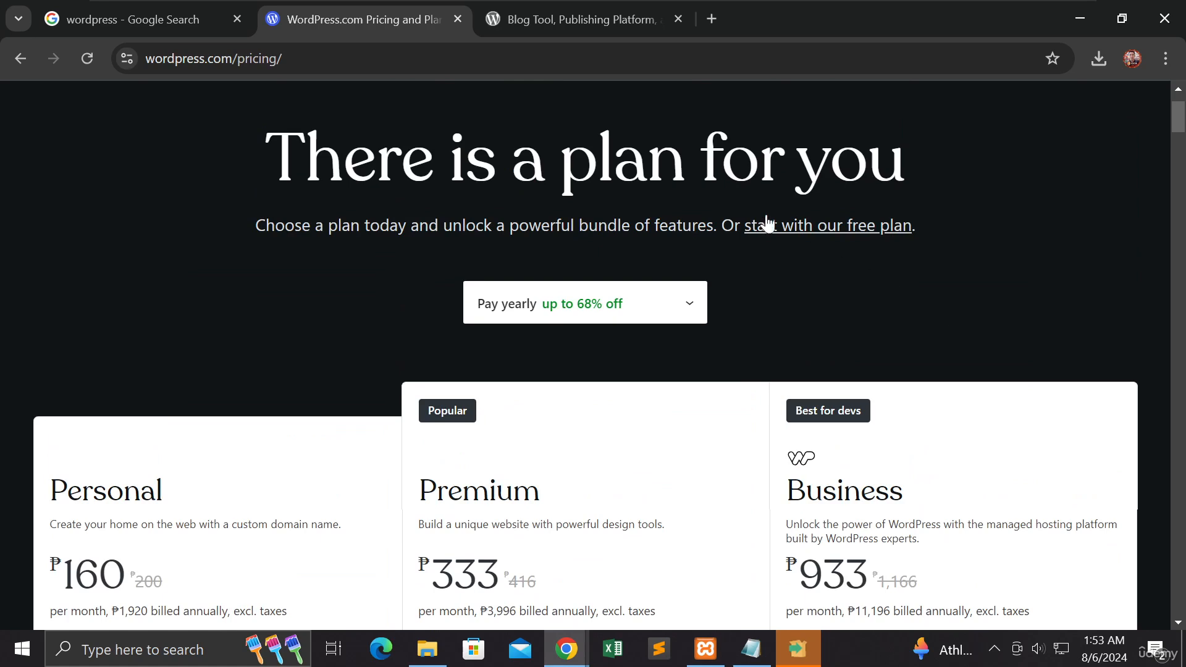
Step: Return to the WordPress.org homepage and open its Get WordPress download page
click(575, 18)
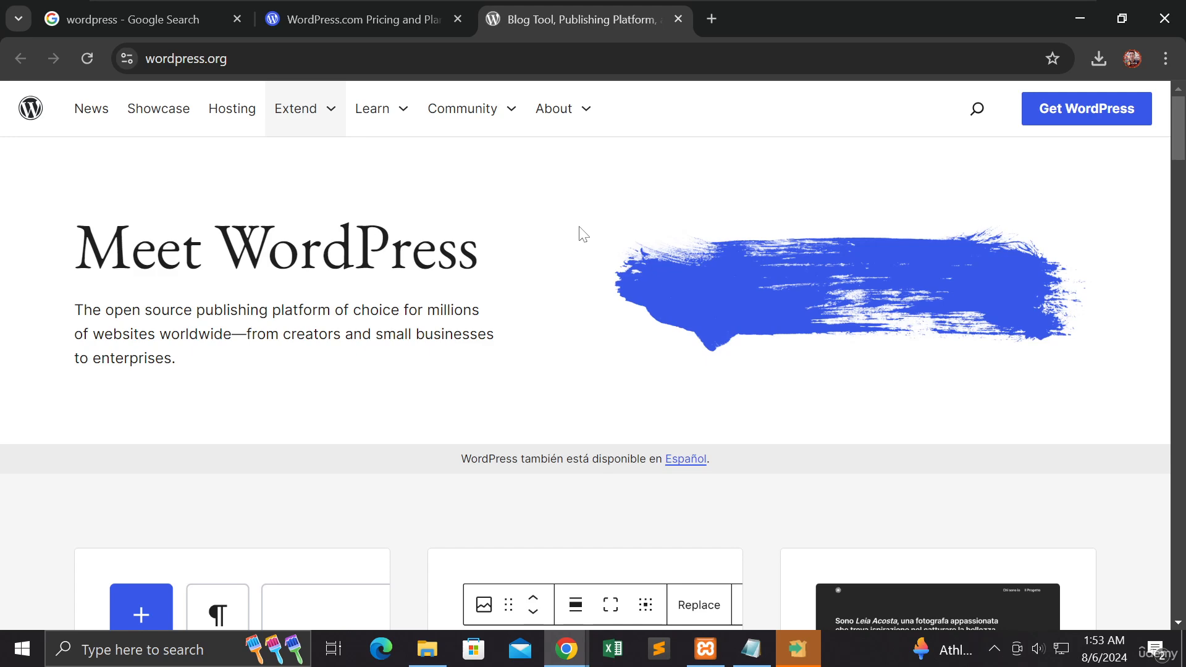
scroll(584, 235, down, 2)
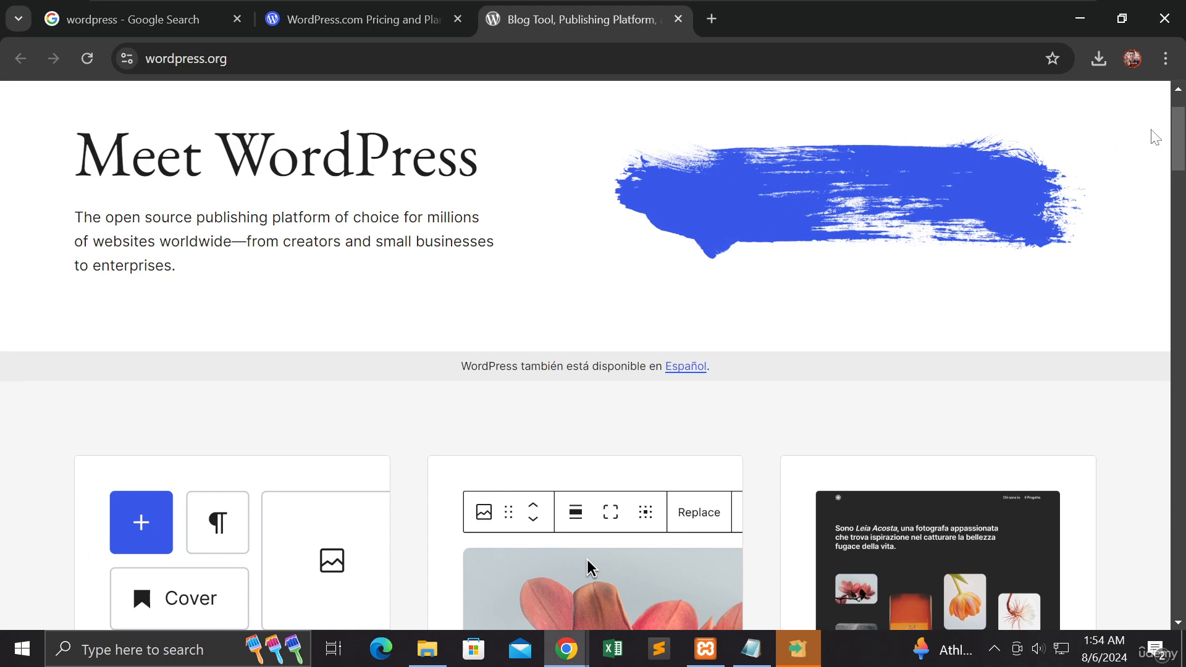
drag(1180, 134, 1180, 115)
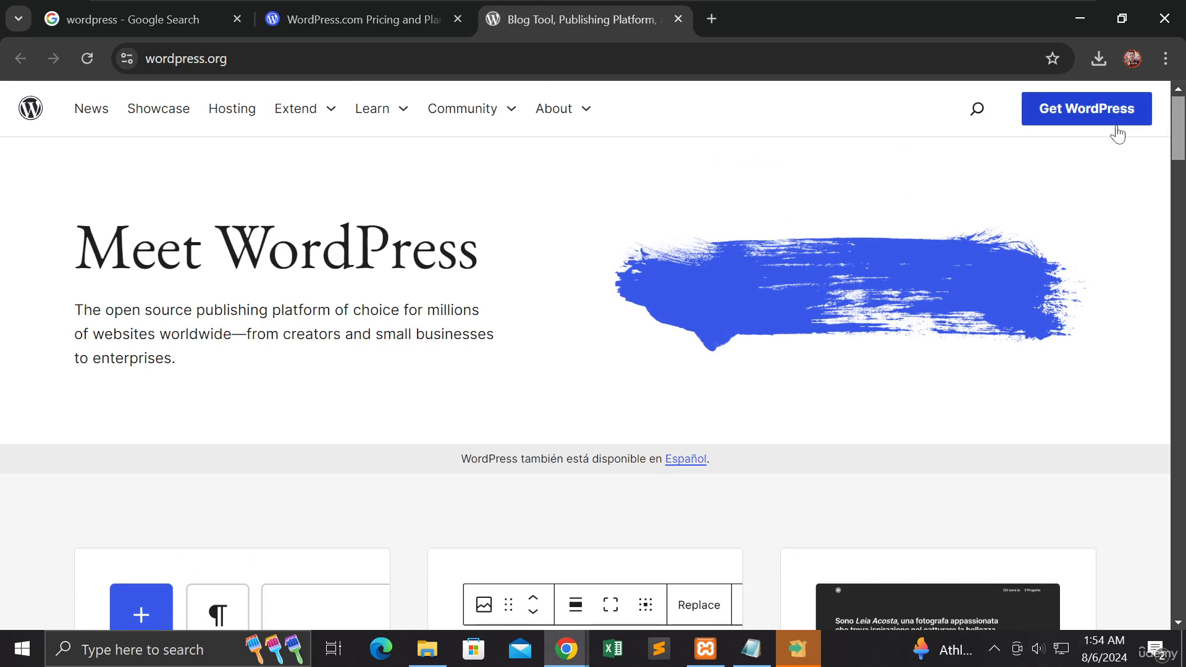
click(1083, 111)
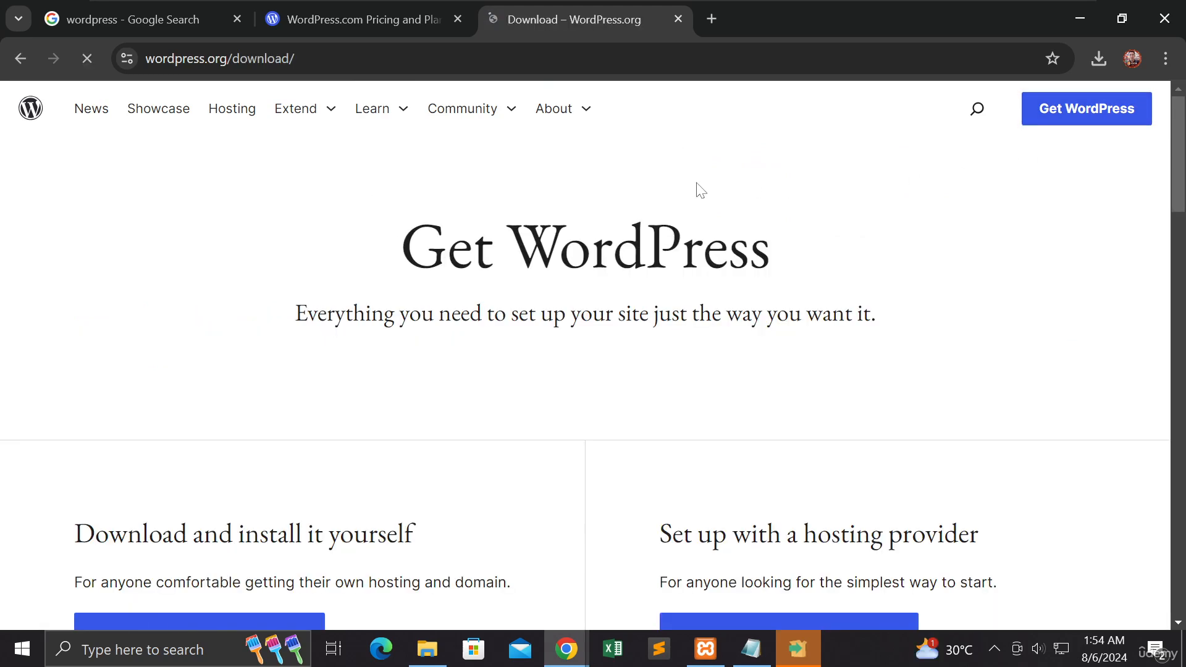
scroll(696, 198, down, 3)
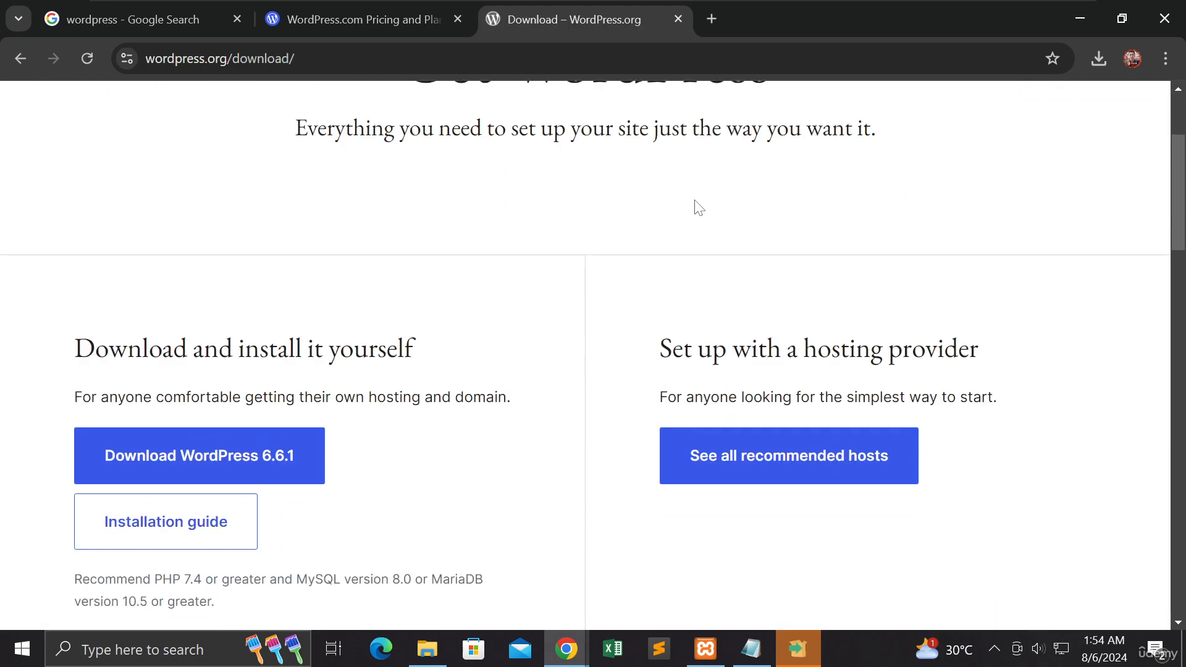
scroll(697, 207, up, 3)
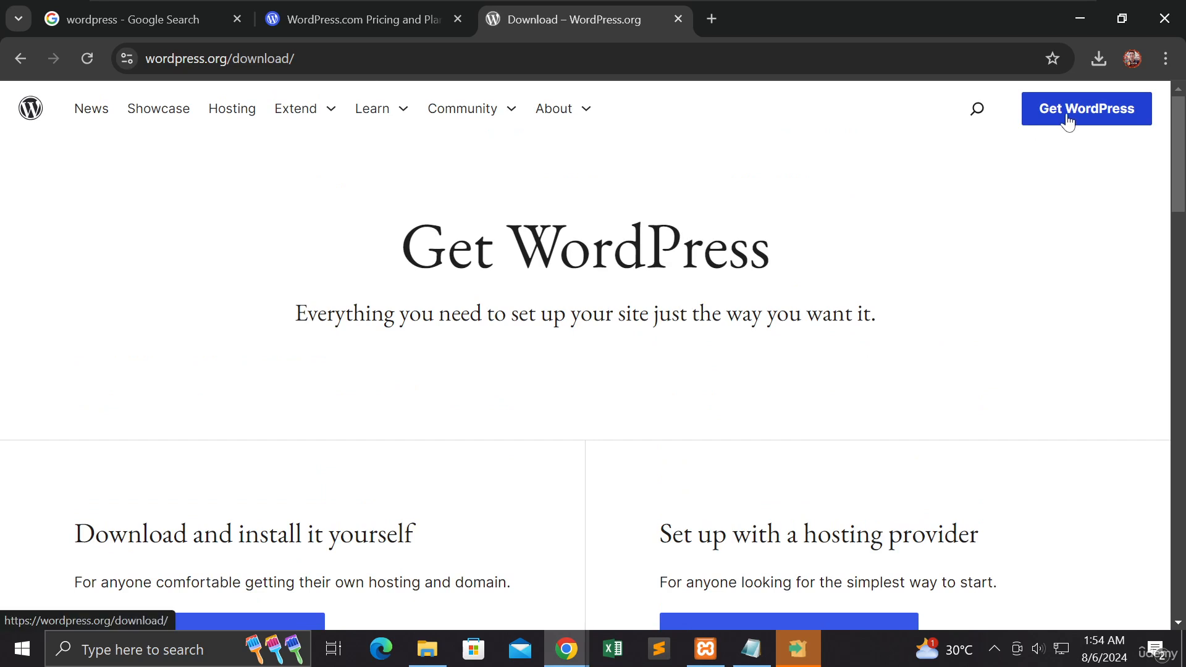
click(996, 117)
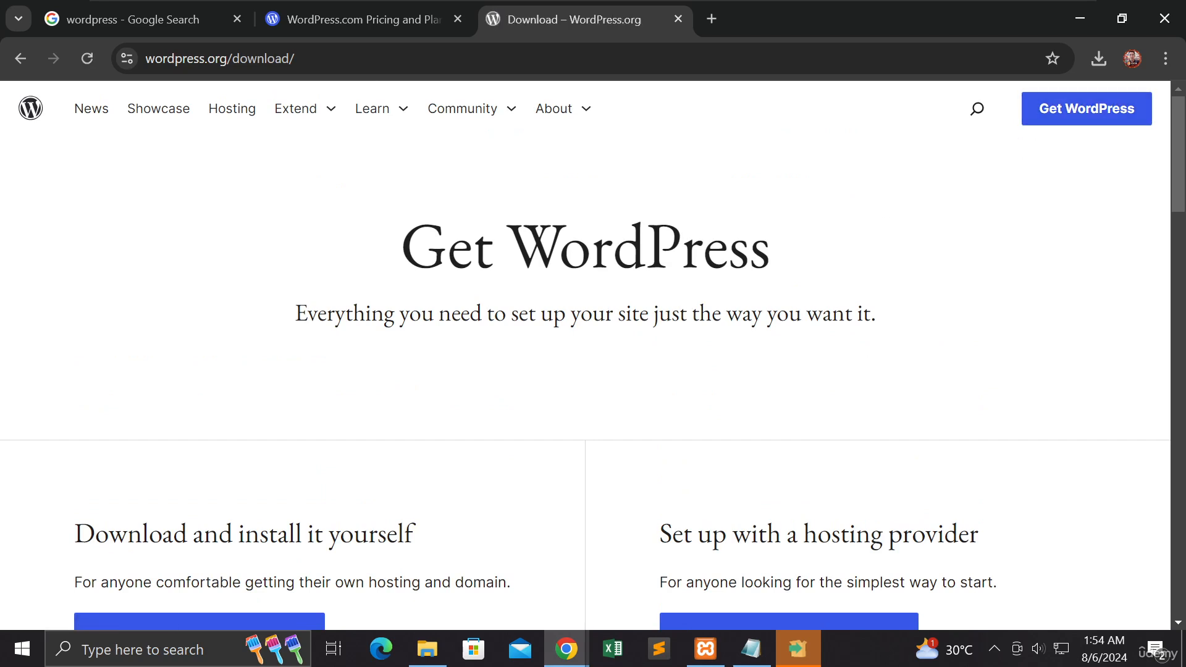
Step: Find the self-install download option and highlight the recommended PHP and MySQL or MariaDB versions below it
scroll(651, 286, down, 4)
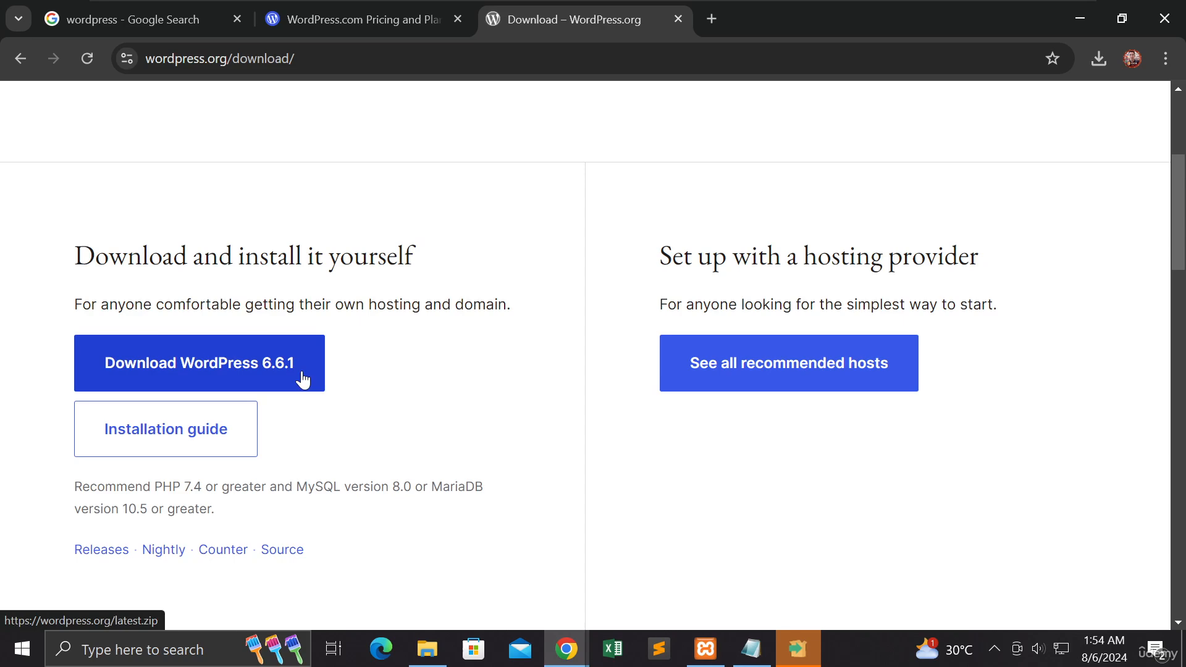
scroll(361, 374, down, 1)
scroll(364, 374, up, 1)
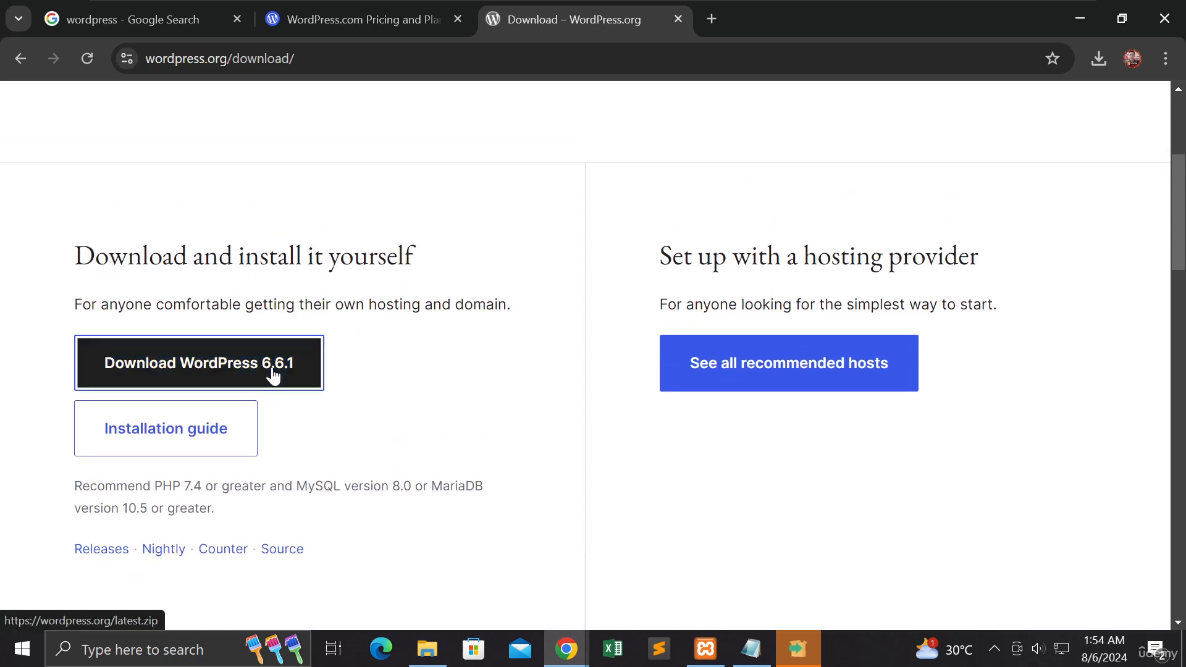
scroll(364, 378, down, 2)
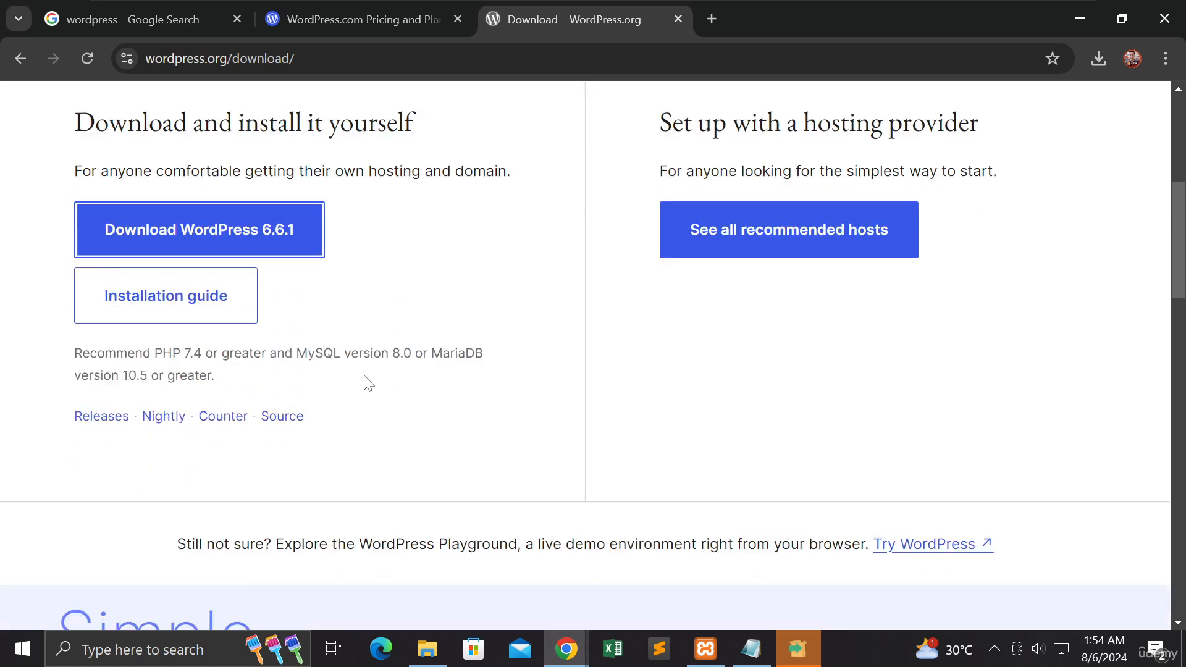
scroll(365, 380, down, 1)
drag(74, 304, 226, 325)
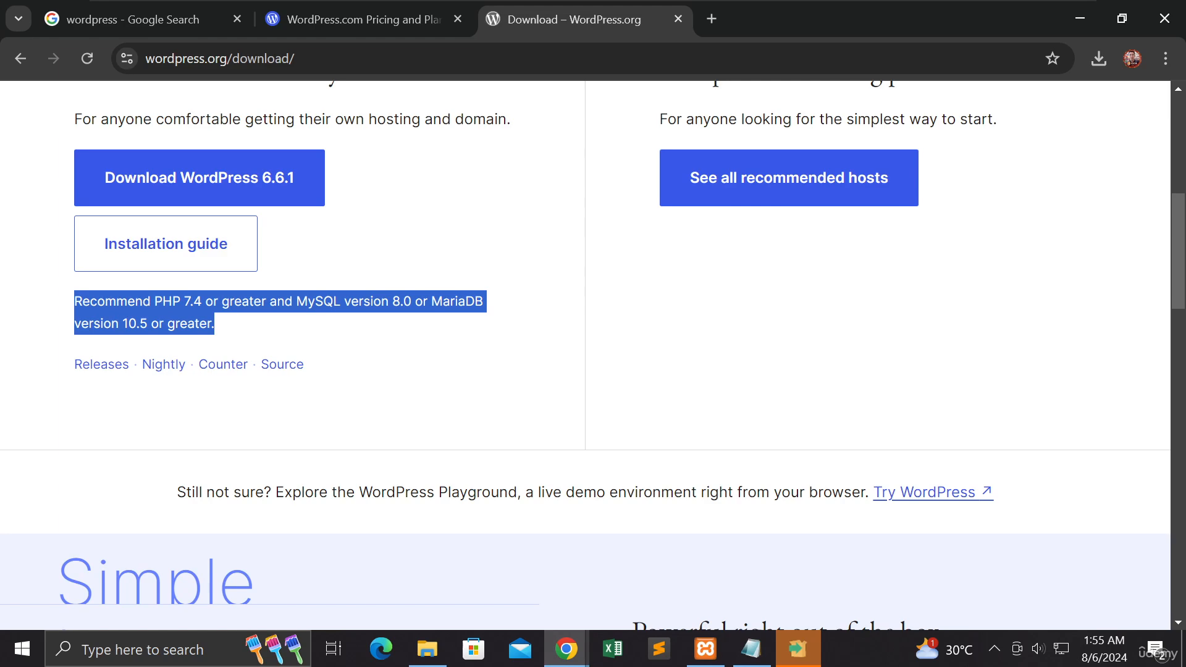
Step: Download WordPress 6.6.1 and check the progress of wordpress-6.6.1.zip in the recent download history
click(279, 188)
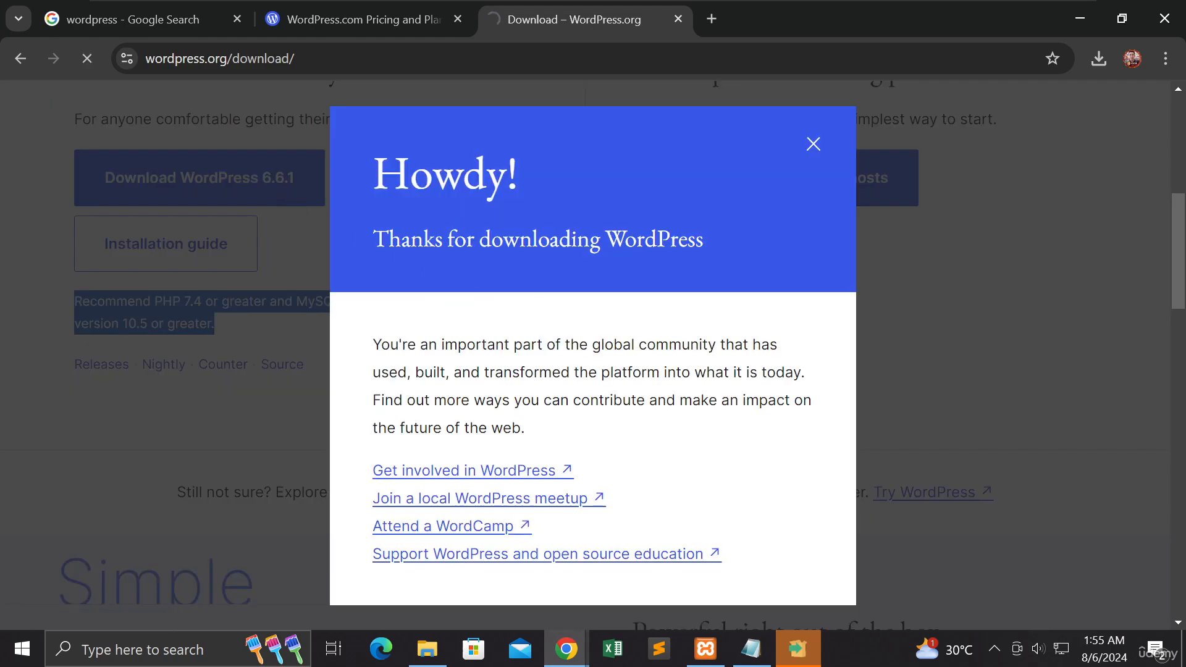
scroll(605, 334, down, 3)
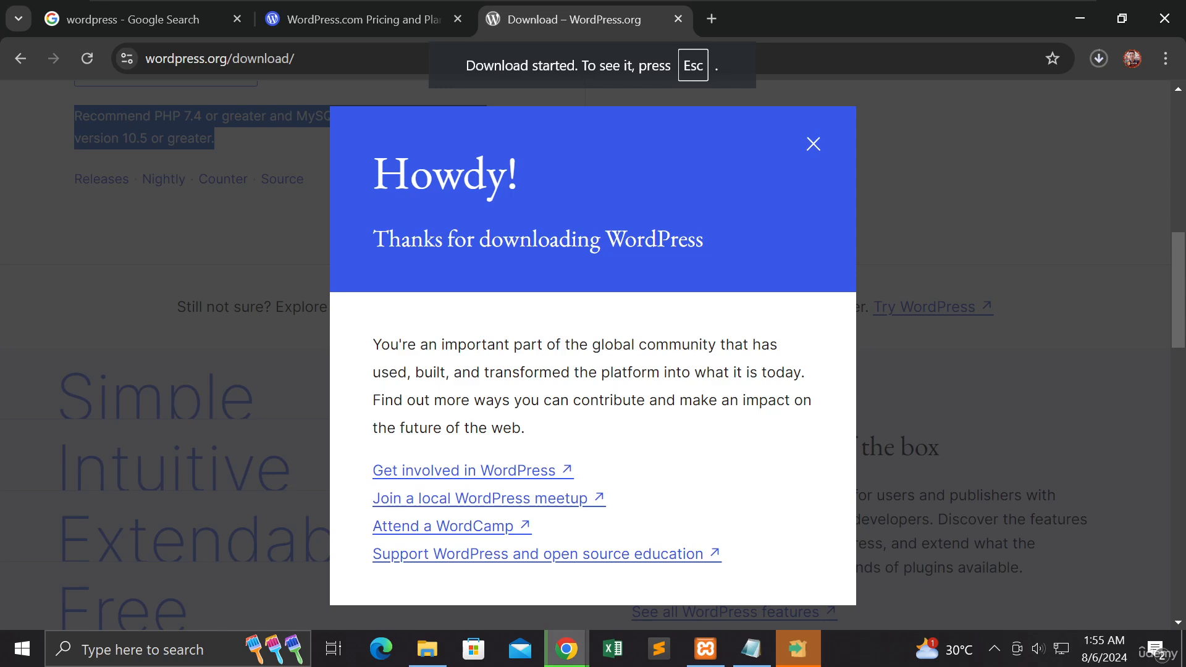
scroll(593, 333, up, 3)
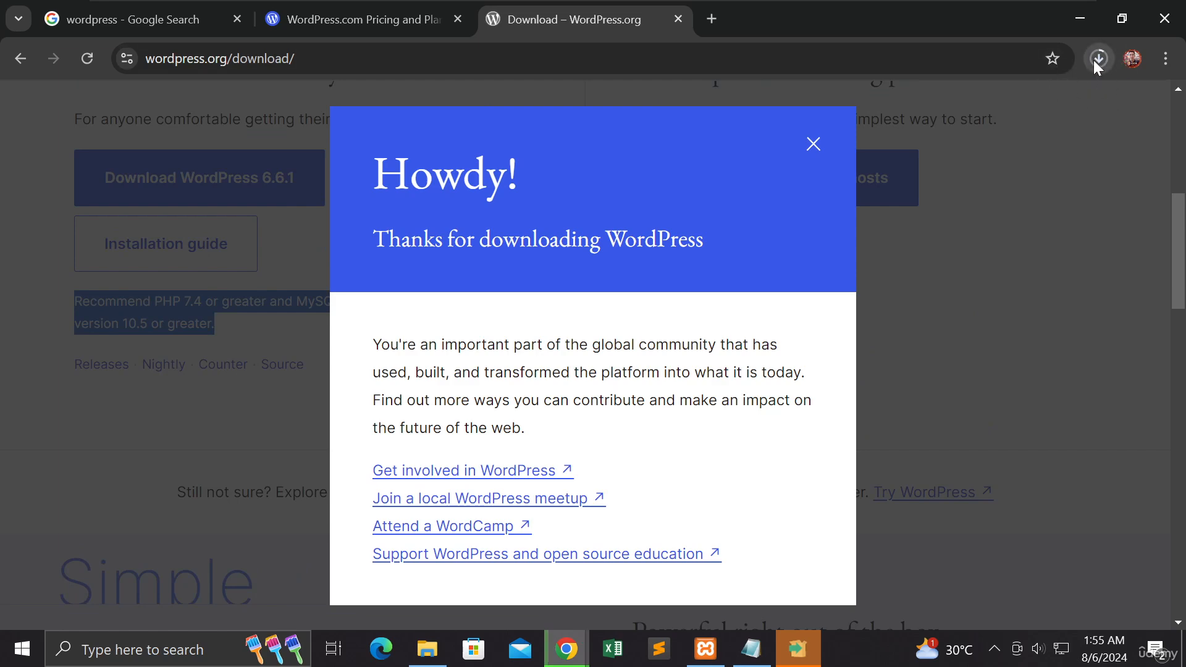
click(813, 144)
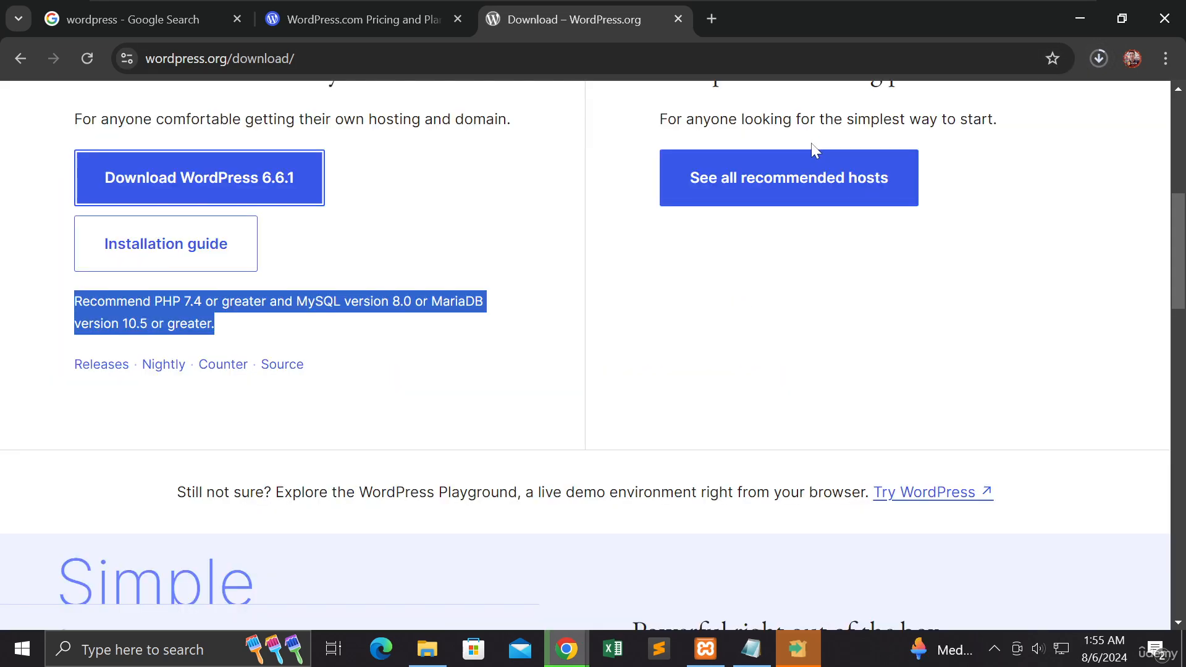
click(1097, 59)
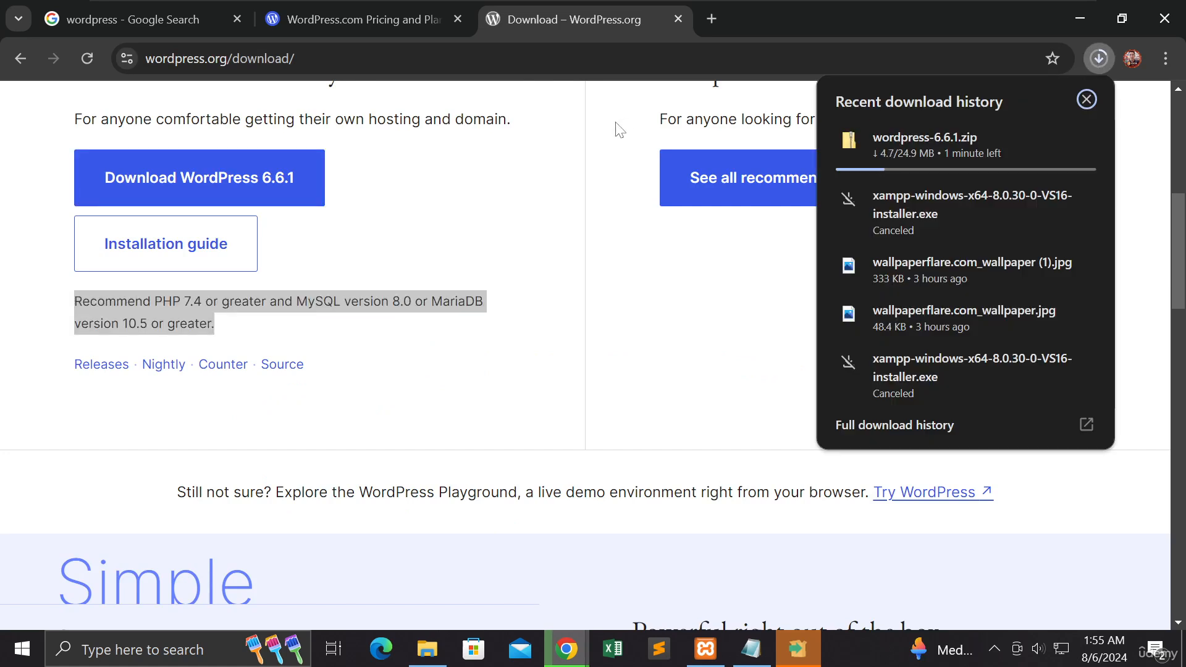
click(623, 275)
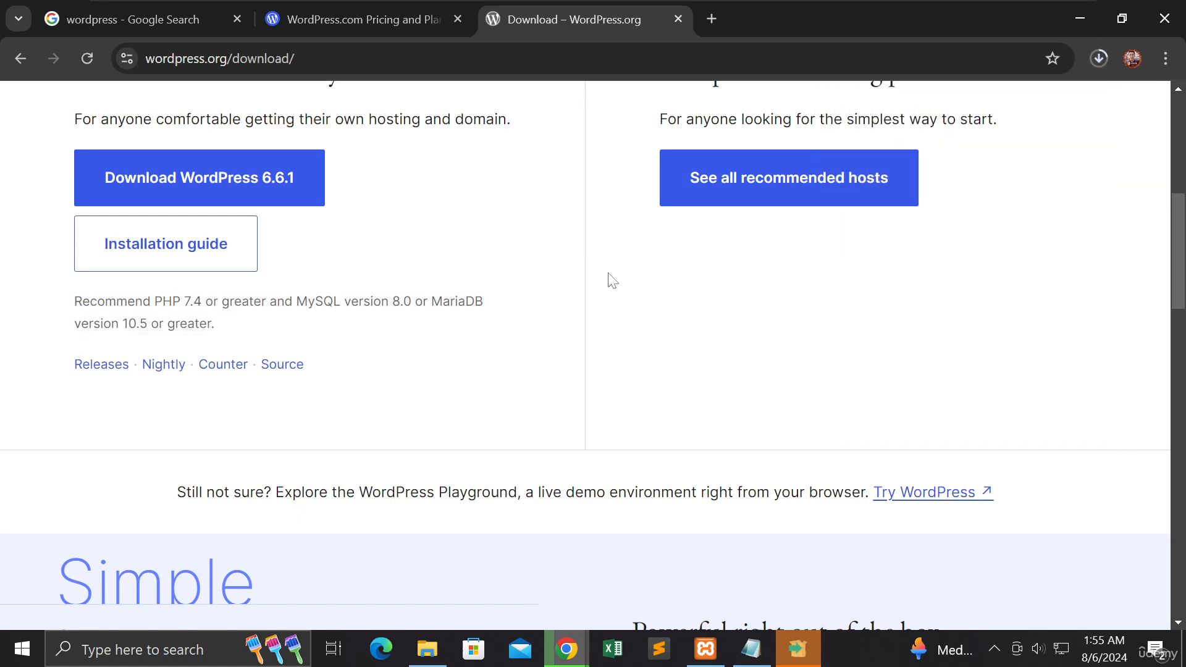
Step: Open the WordPress installation guide and read its basic instructions and the first two detailed installation steps
click(170, 270)
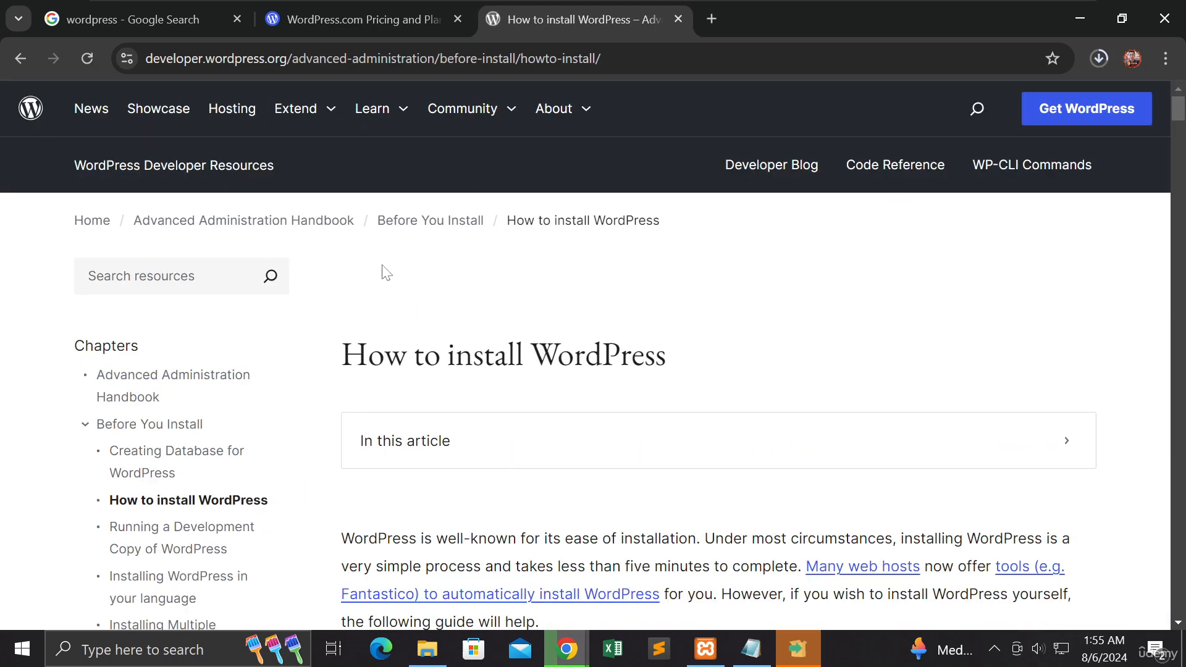
scroll(384, 272, down, 3)
scroll(387, 272, down, 3)
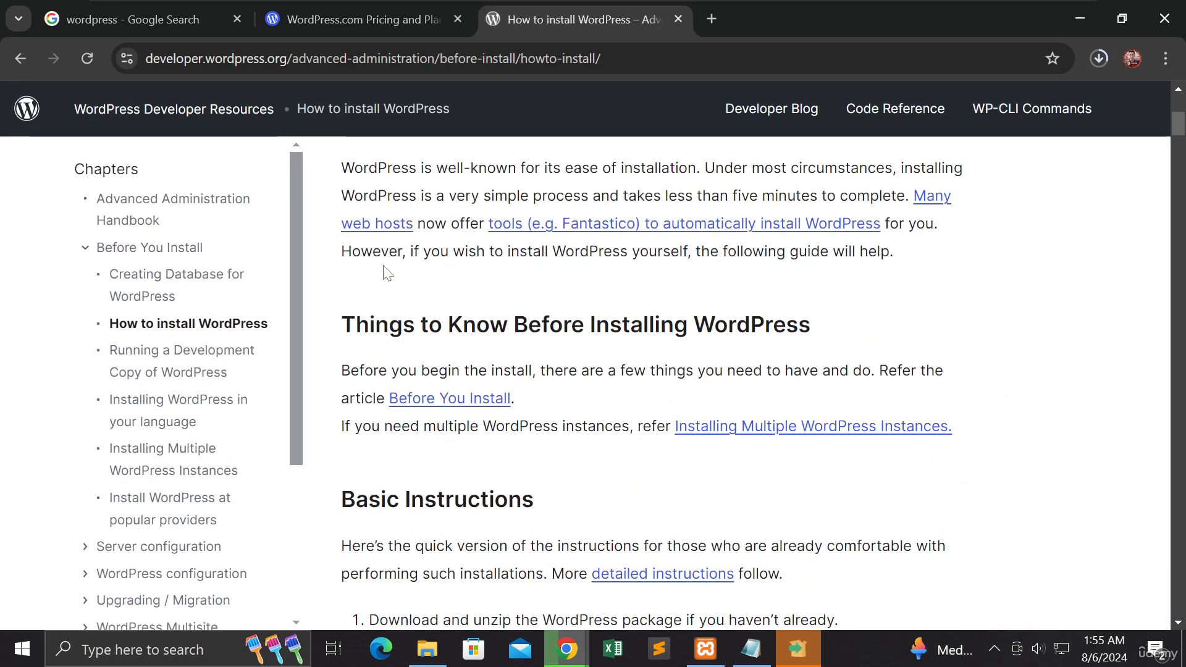
scroll(387, 272, down, 3)
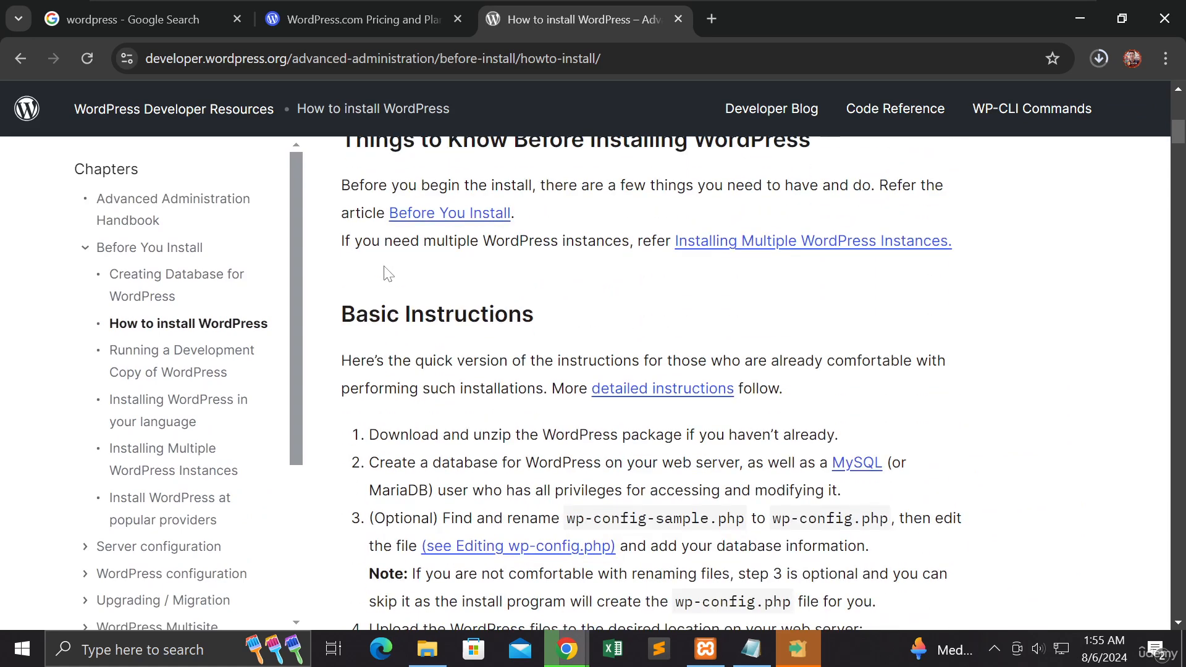
scroll(387, 273, down, 2)
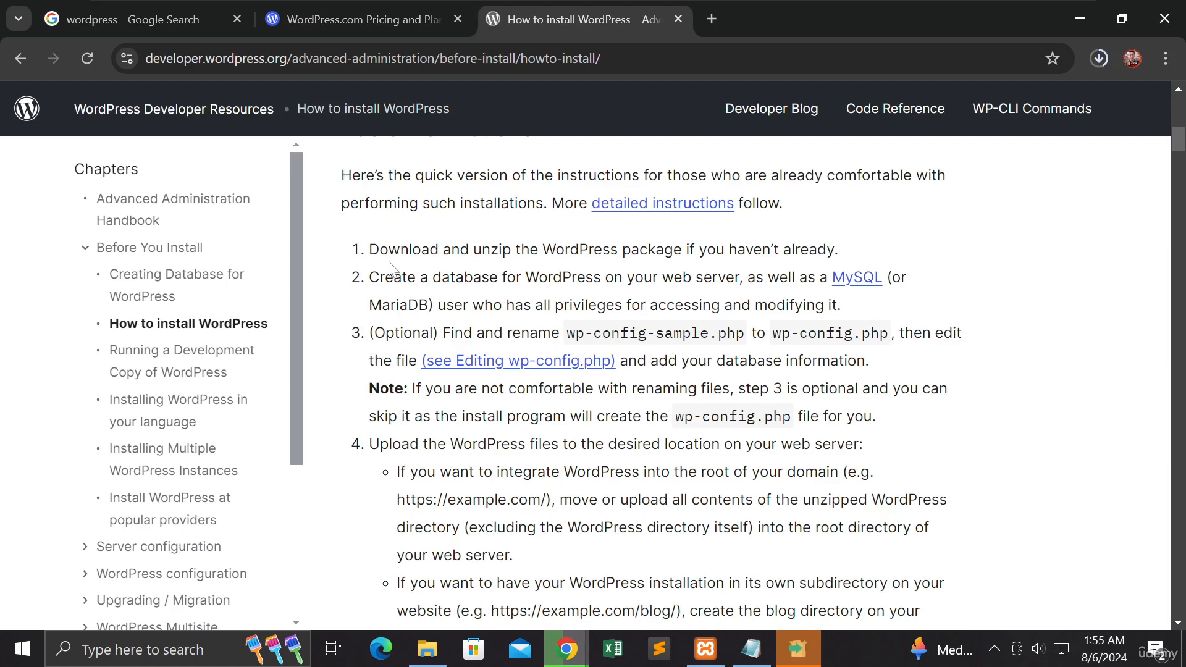
scroll(389, 267, down, 5)
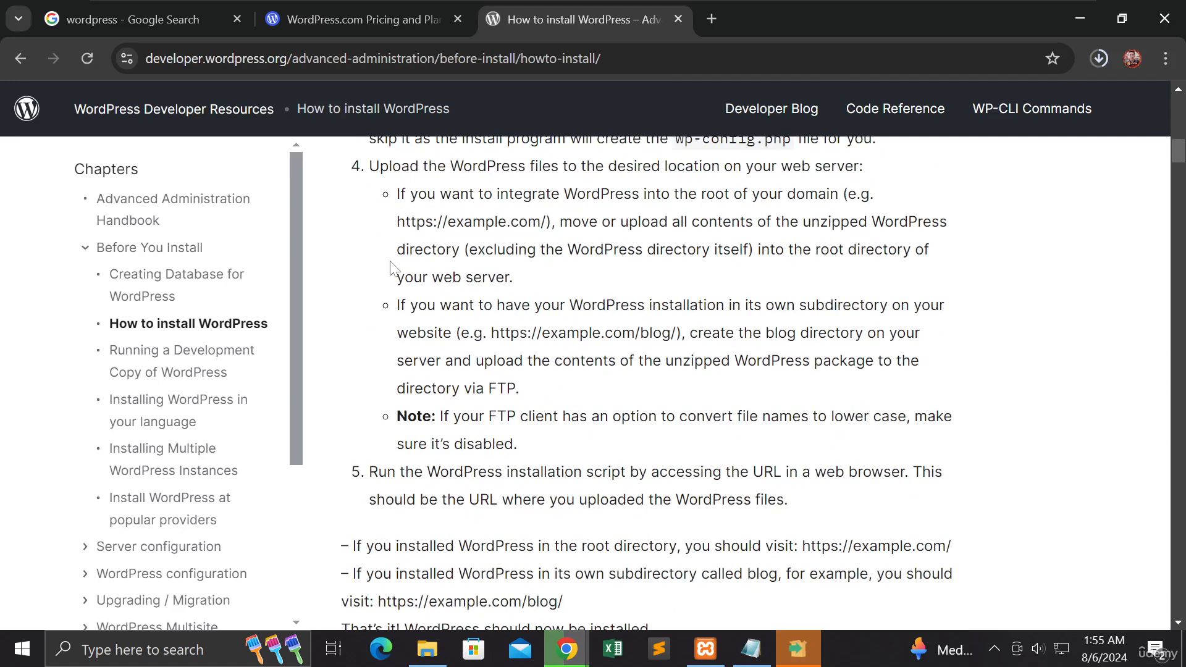
scroll(390, 269, down, 3)
scroll(390, 268, down, 3)
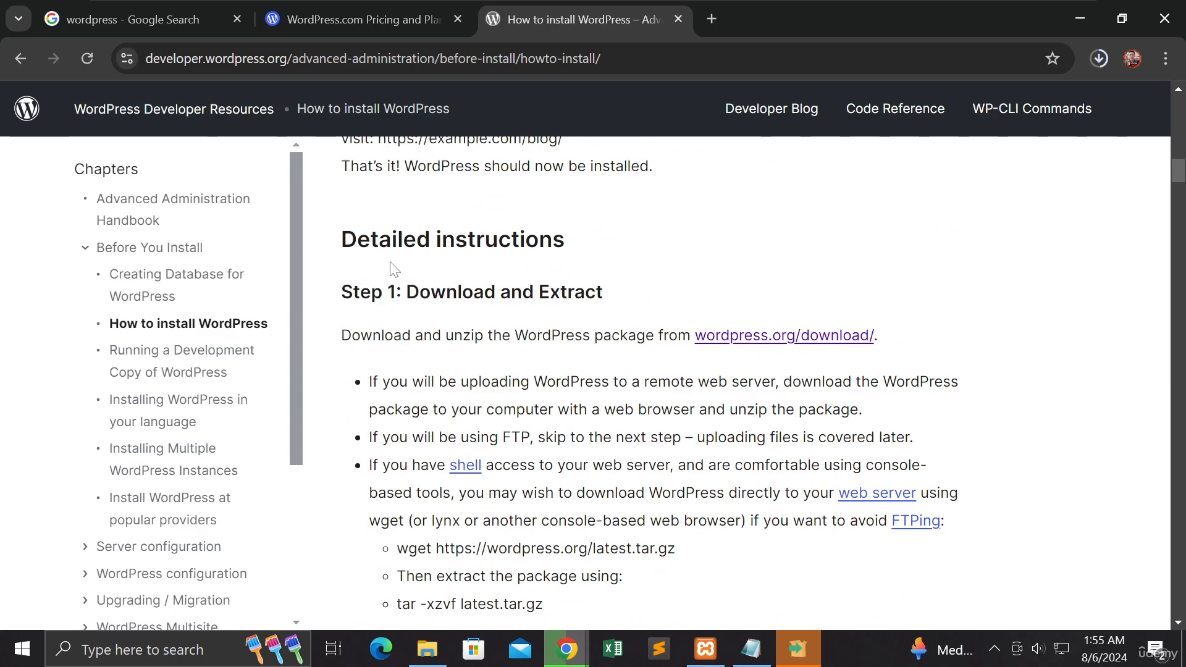
scroll(390, 268, down, 3)
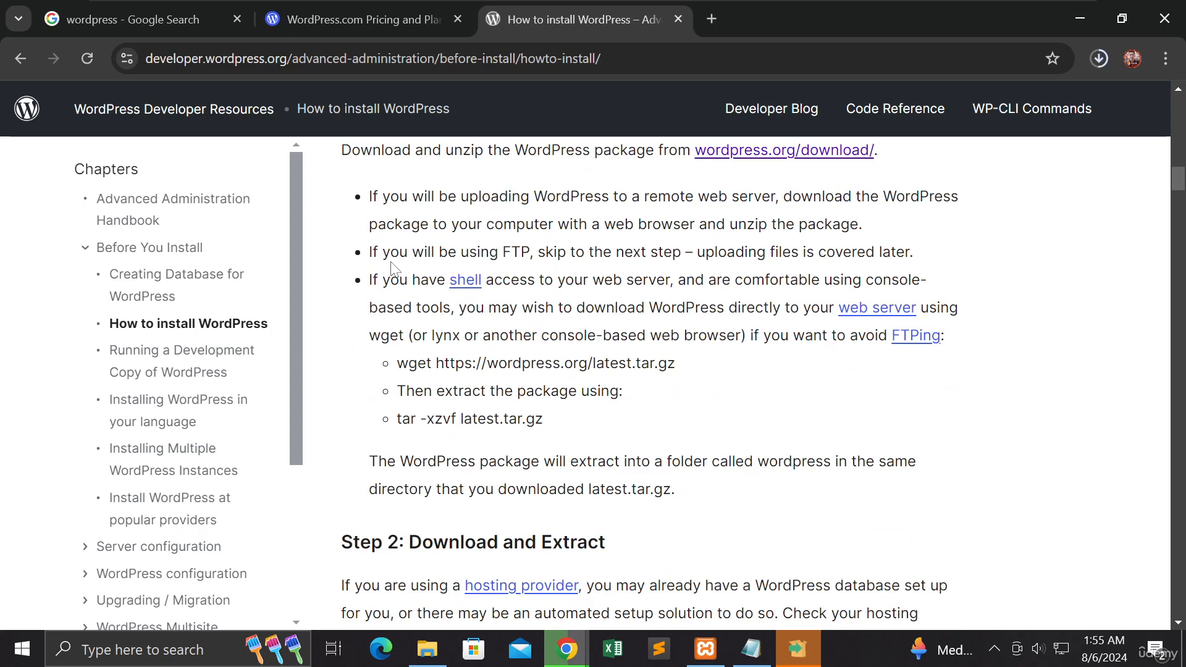
scroll(391, 267, down, 3)
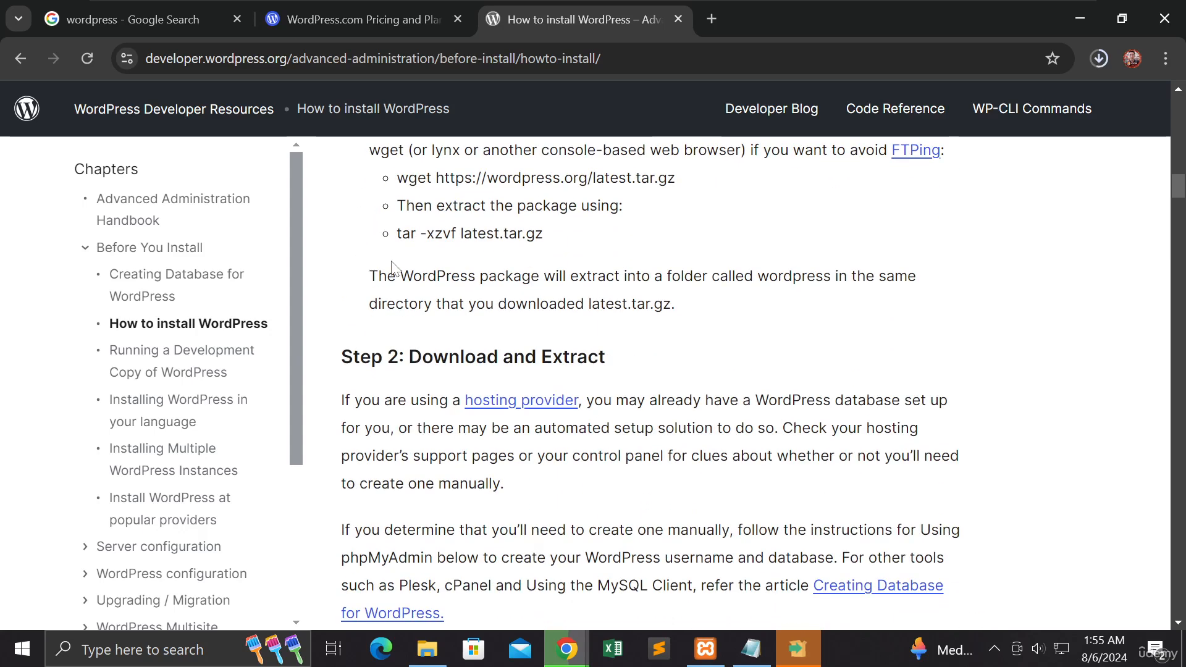
scroll(392, 267, down, 2)
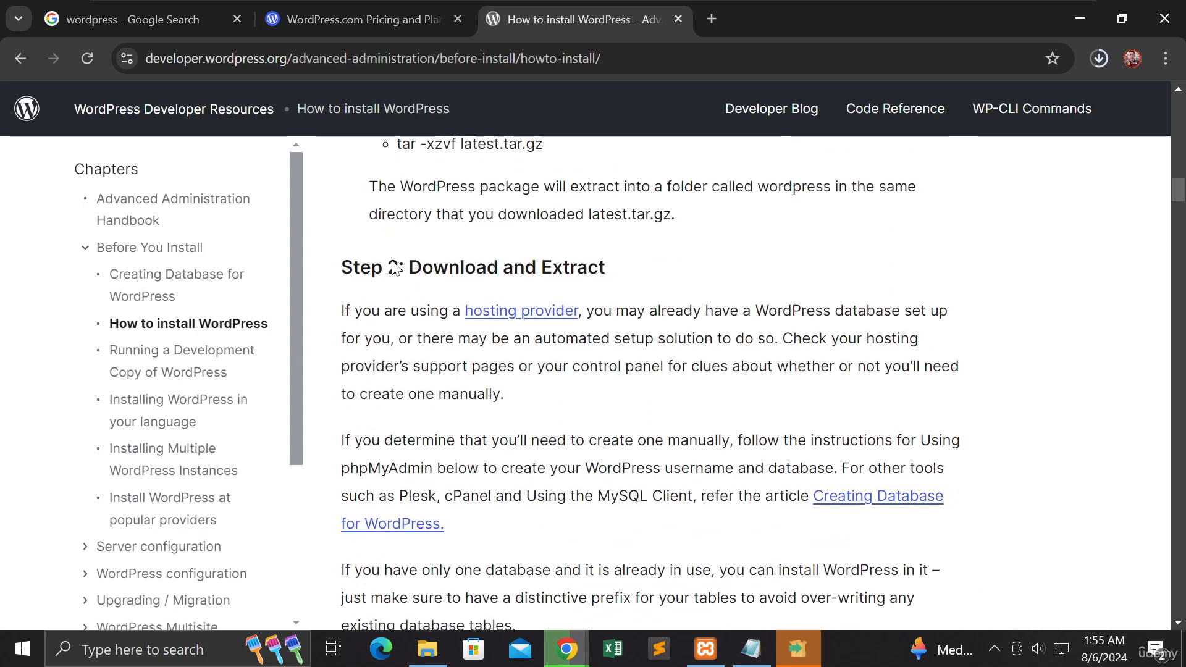
scroll(395, 267, down, 1)
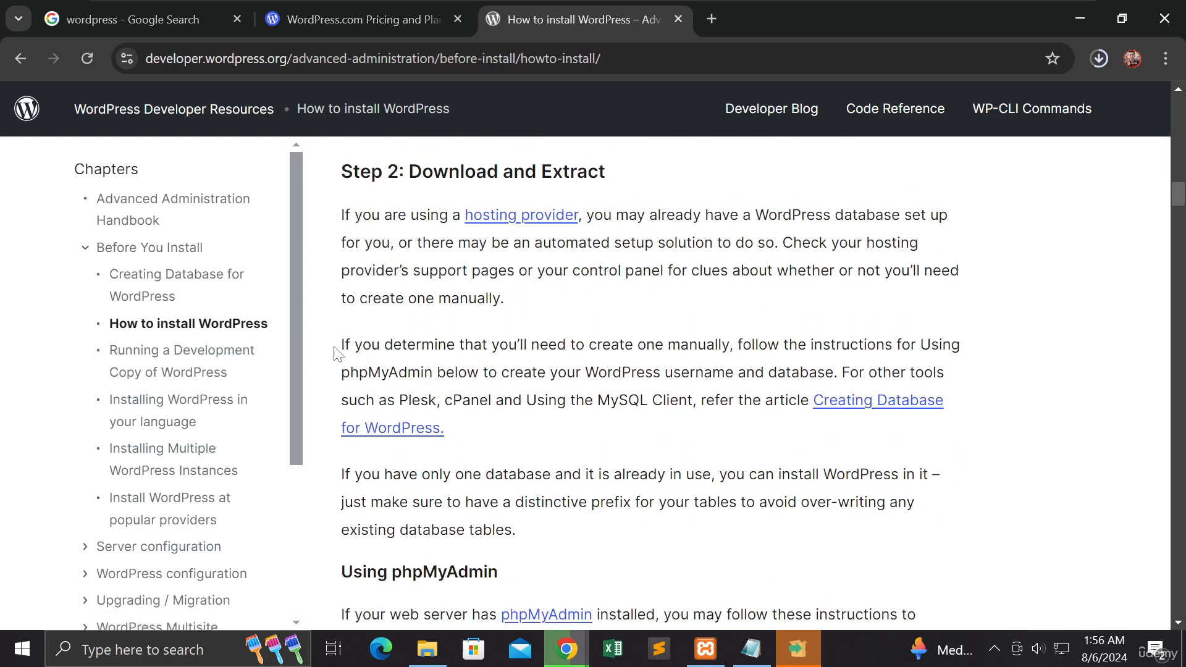
Step: Look through the guide's chapter list, open the "Creating Database for WordPress" article and read its phpMyAdmin section
scroll(207, 403, down, 1)
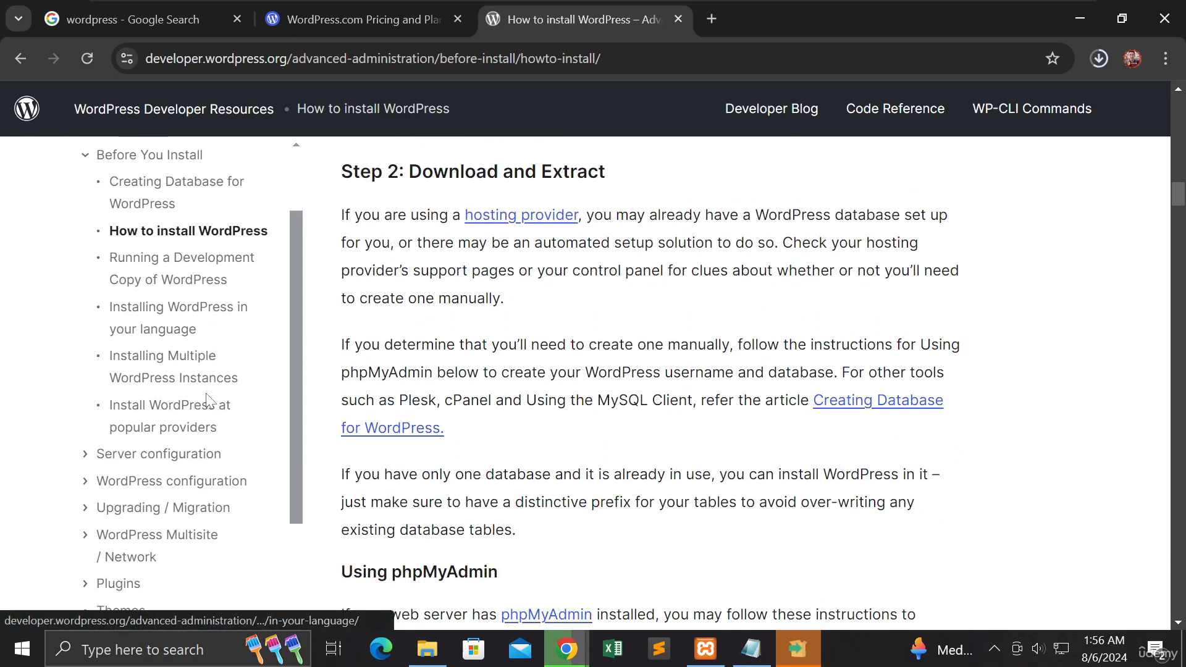
scroll(209, 400, down, 1)
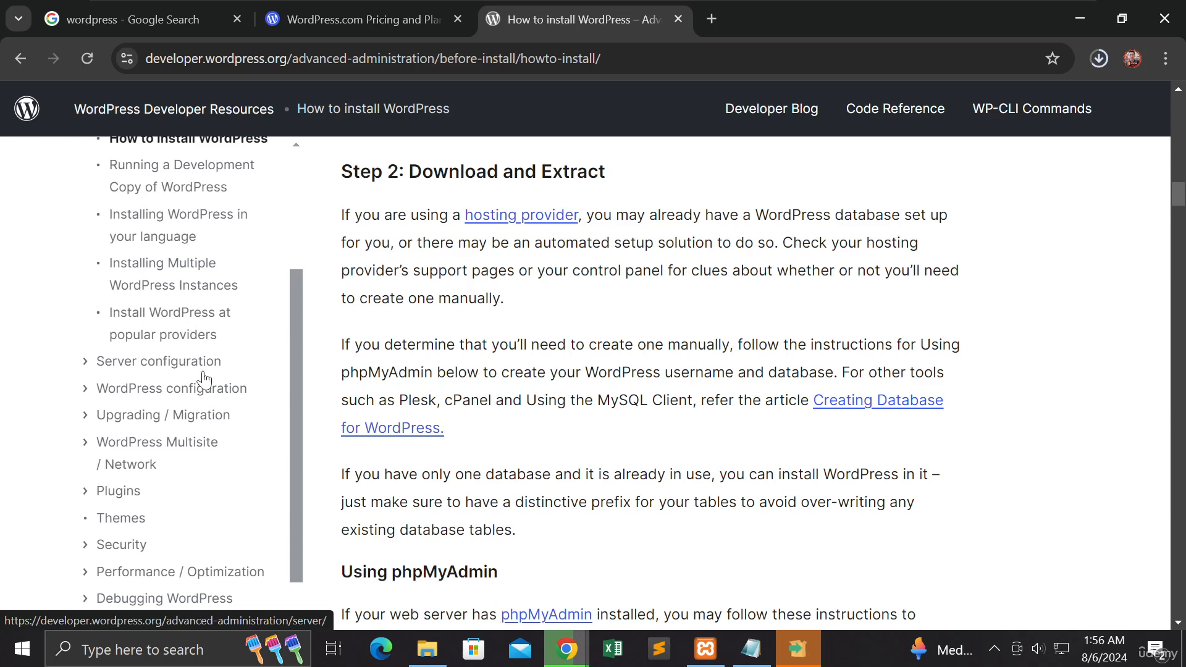
scroll(209, 327, up, 1)
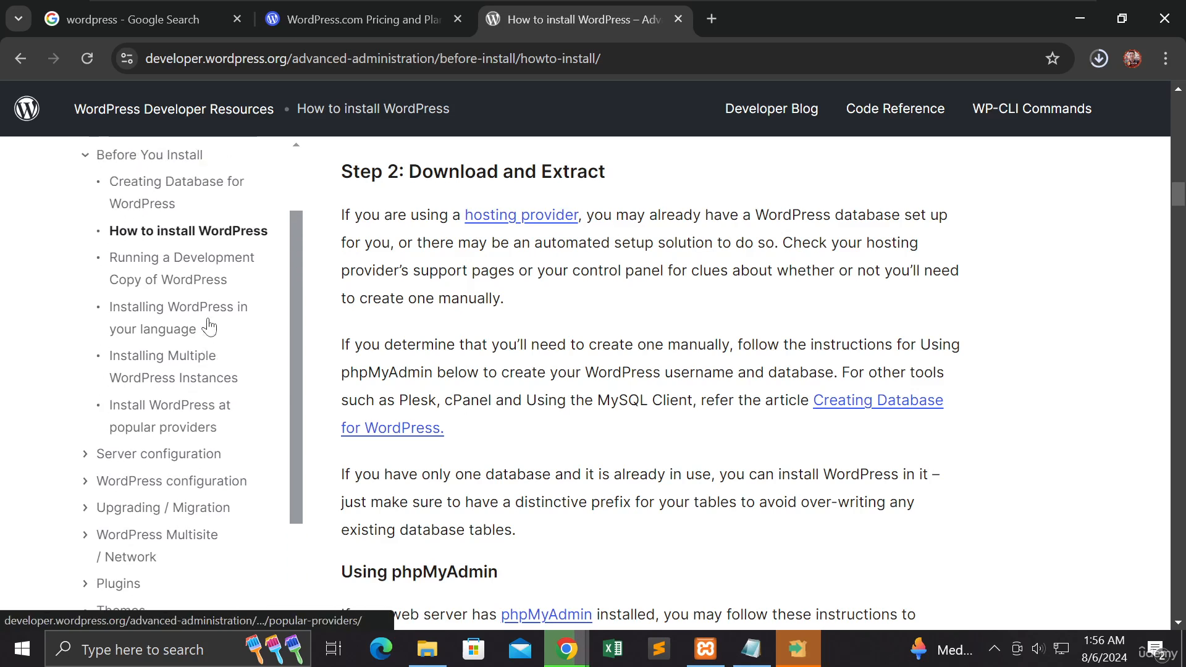
scroll(222, 285, up, 1)
click(223, 283)
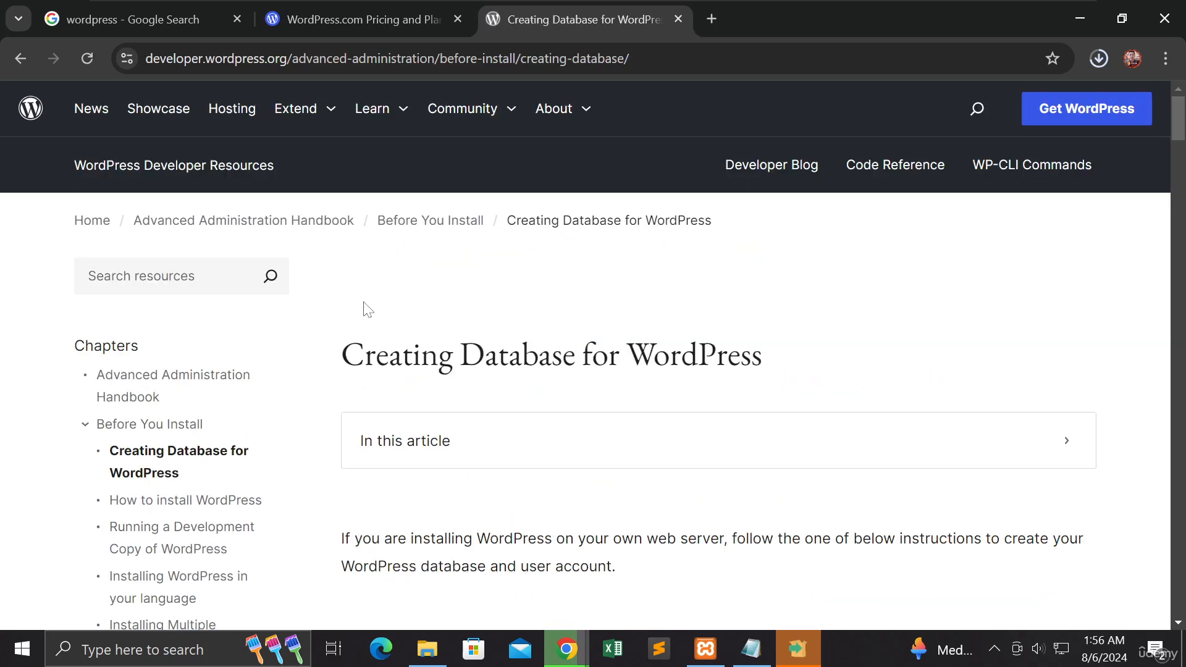
scroll(366, 315, down, 4)
scroll(368, 318, down, 1)
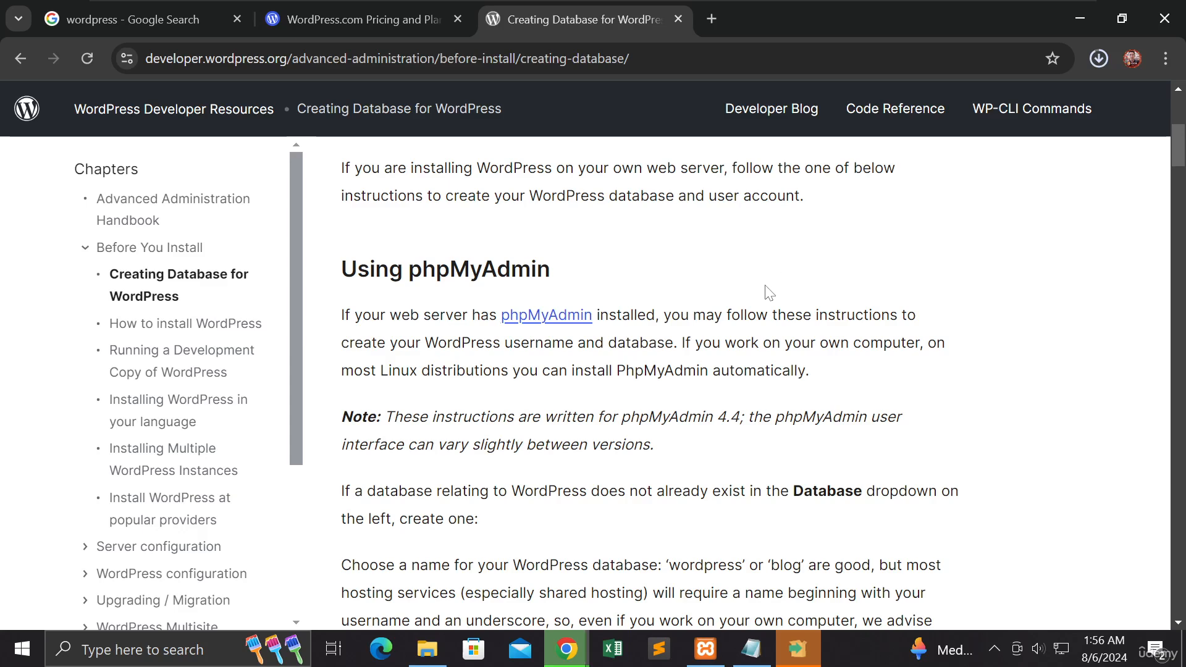
Step: Examine the phpMyAdmin database-creation example in the article and look through the guide's chapter list
scroll(764, 293, down, 3)
scroll(760, 291, down, 8)
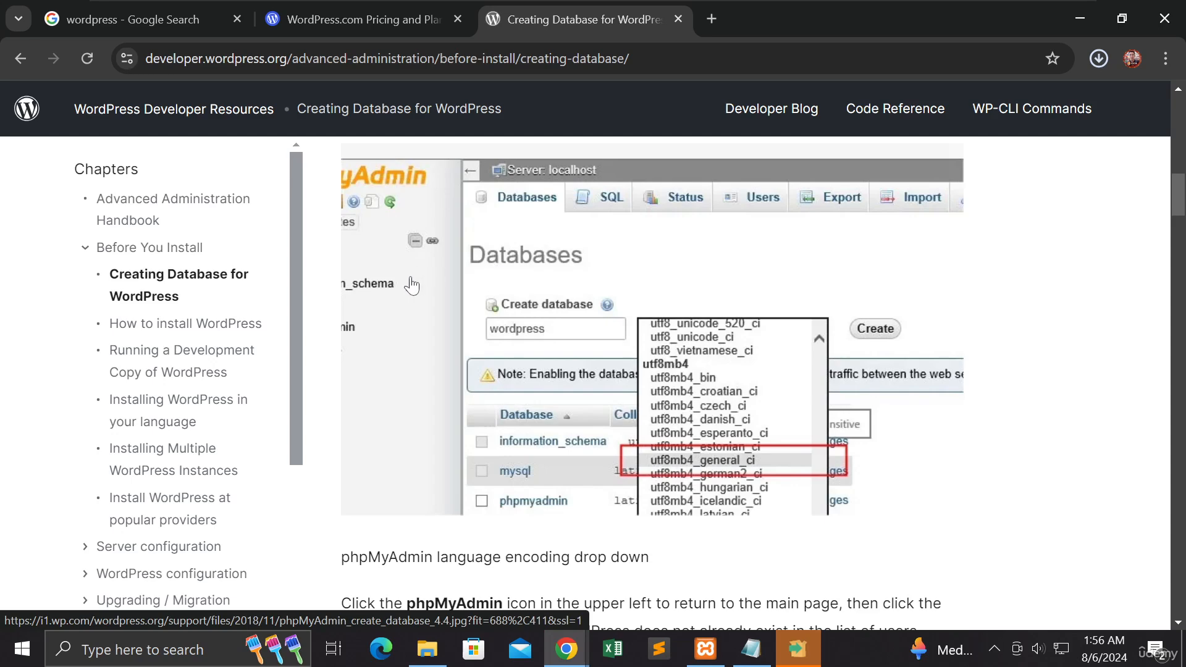
scroll(256, 288, down, 1)
scroll(256, 287, down, 3)
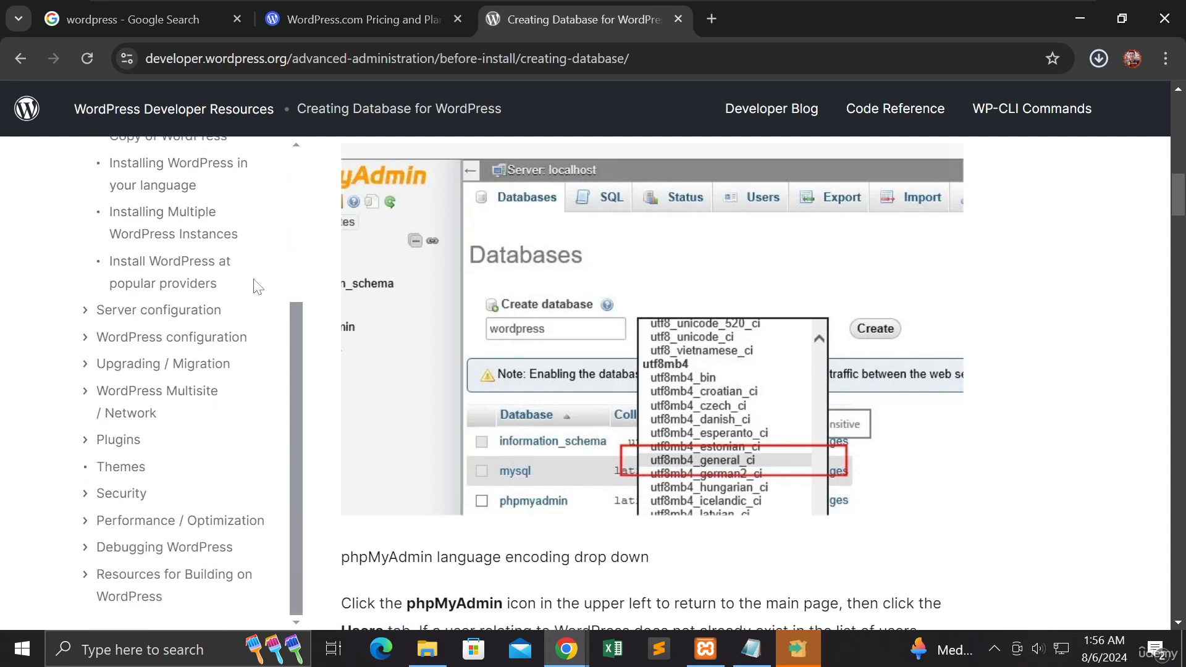
scroll(258, 286, up, 1)
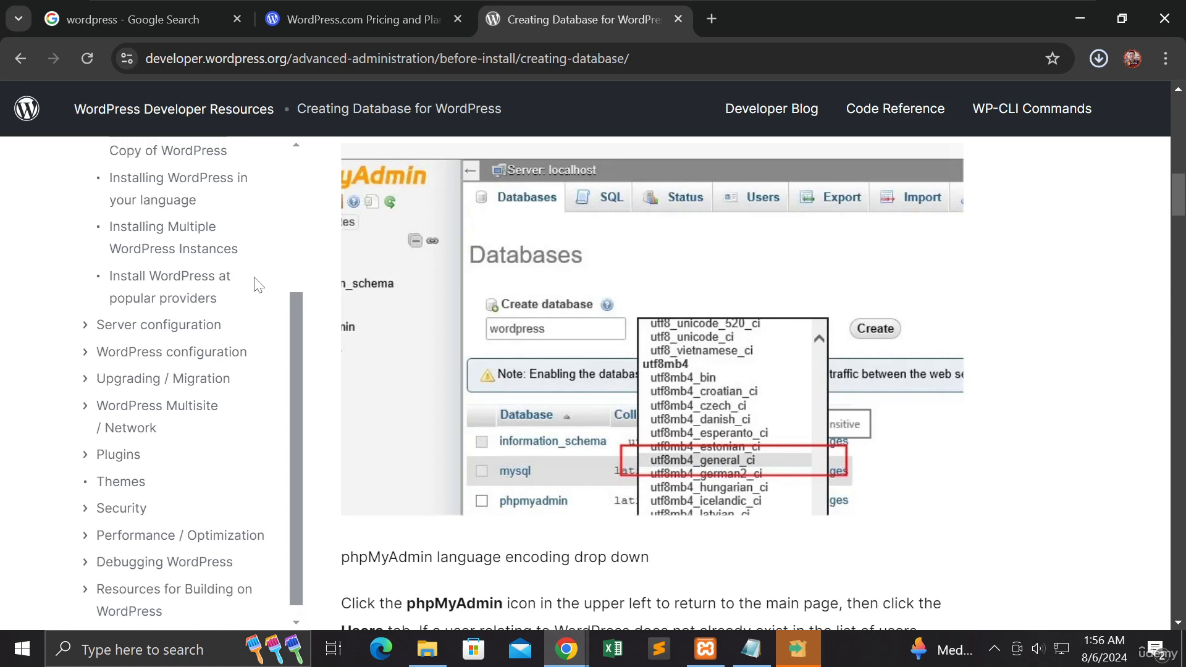
scroll(258, 285, up, 4)
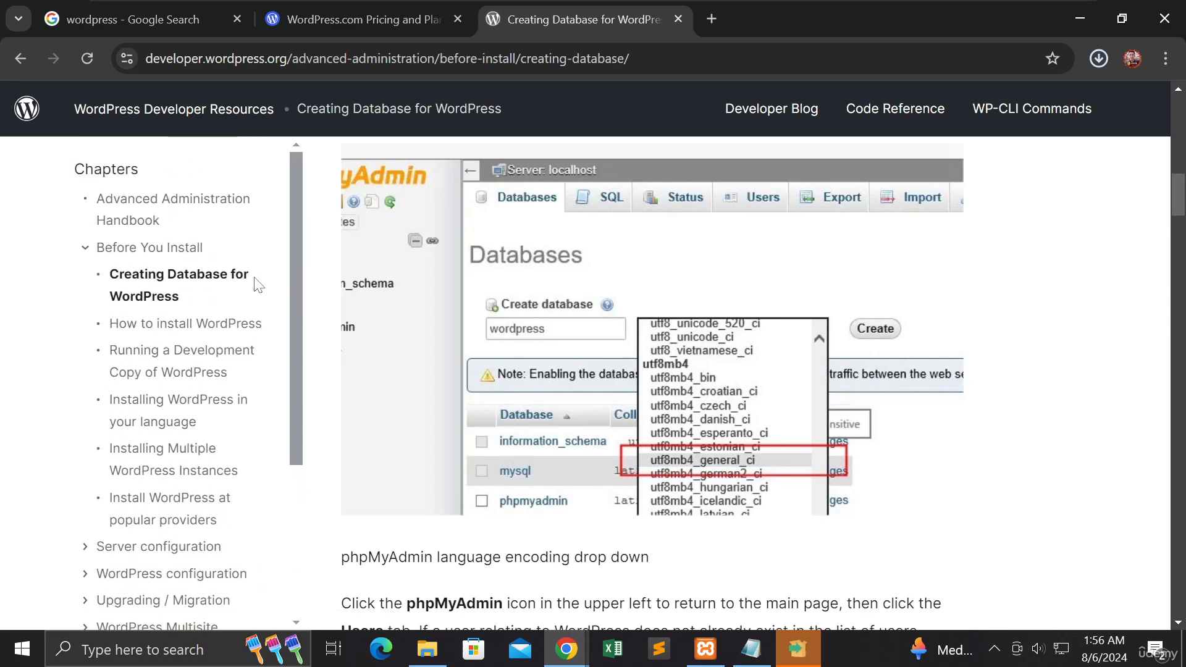
scroll(258, 286, down, 2)
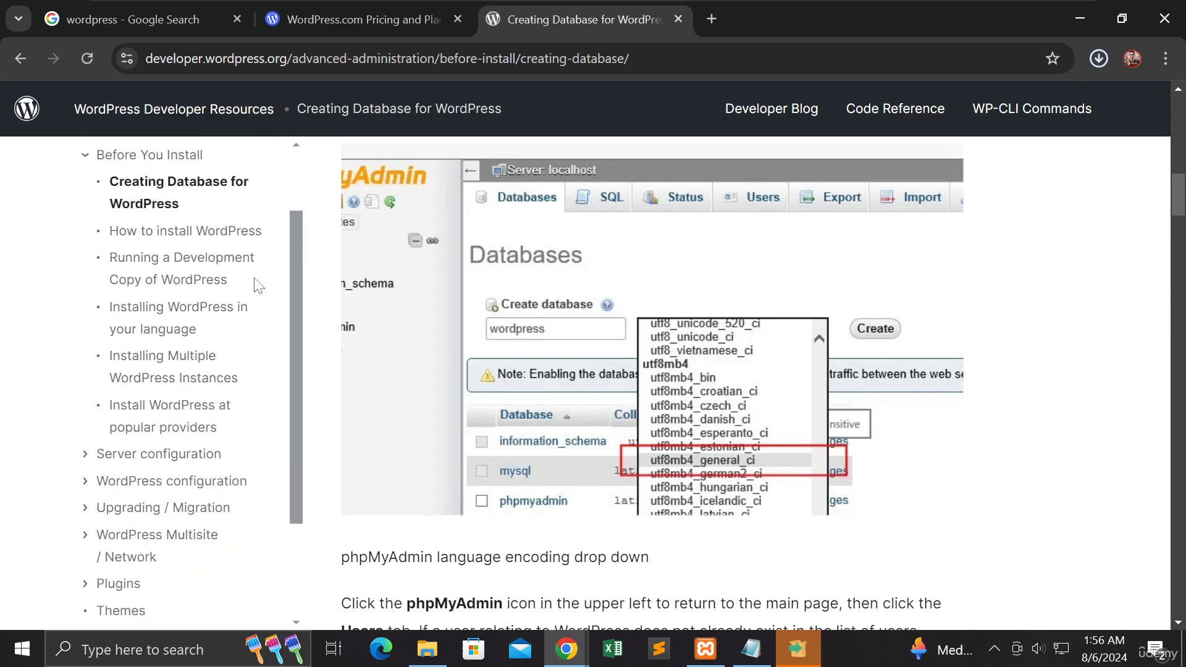
Step: Open the "How to install WordPress" chapter and read its basic instructions down to the start of the detailed instructions
click(227, 234)
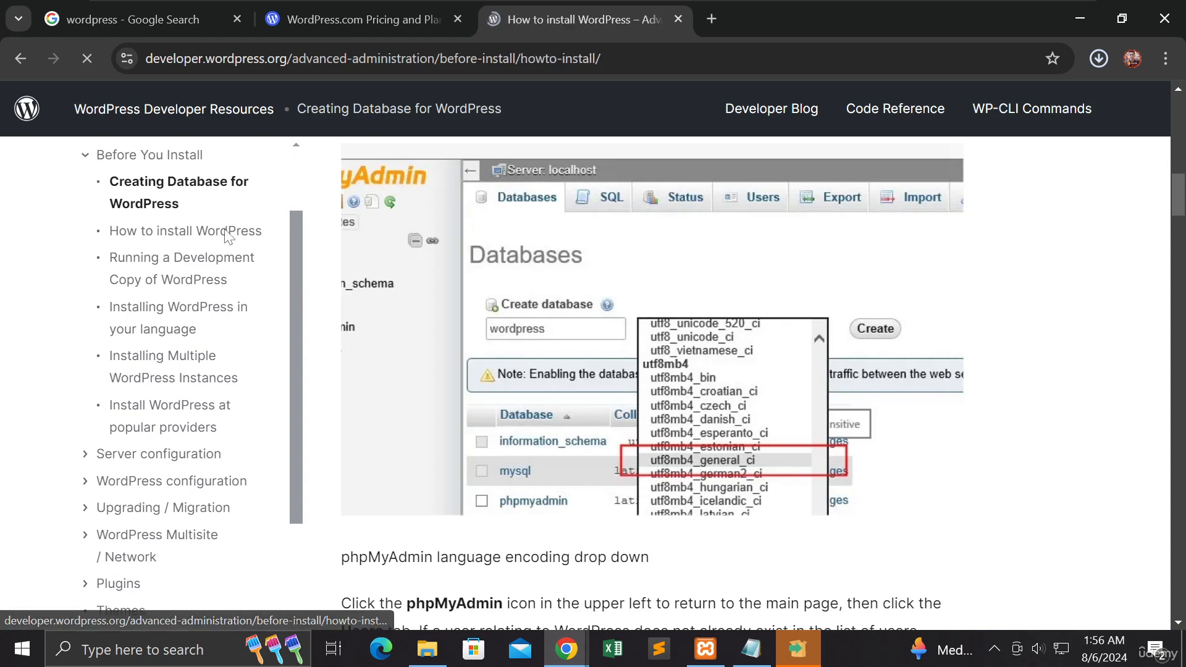
scroll(357, 272, down, 5)
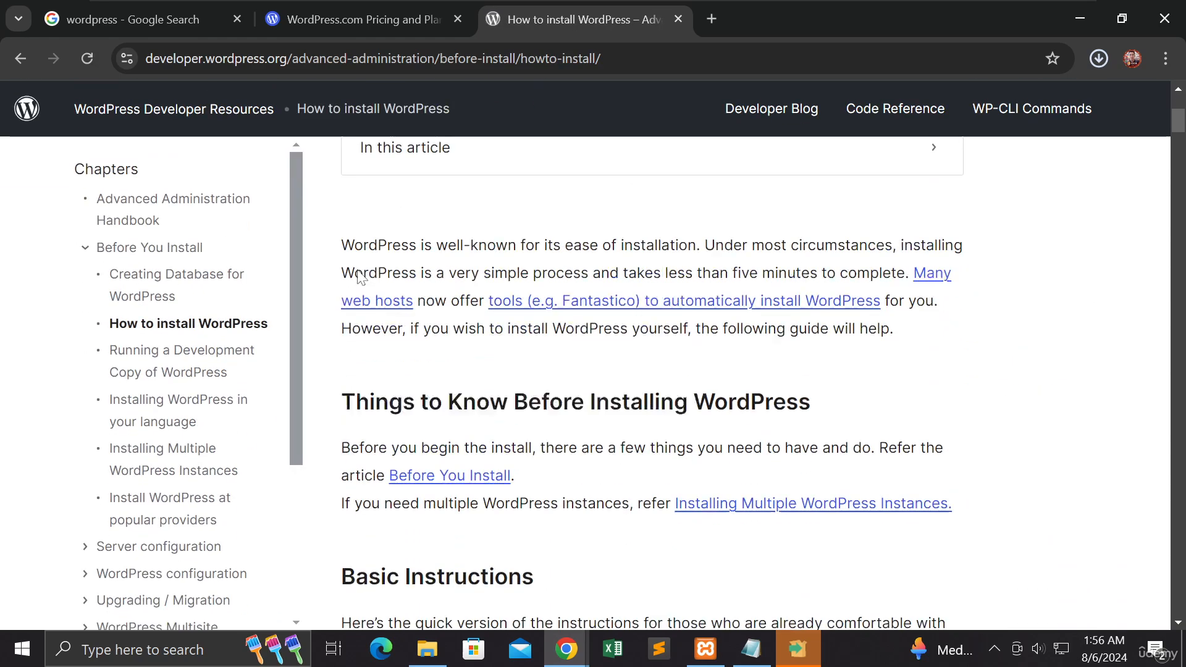
scroll(362, 277, down, 2)
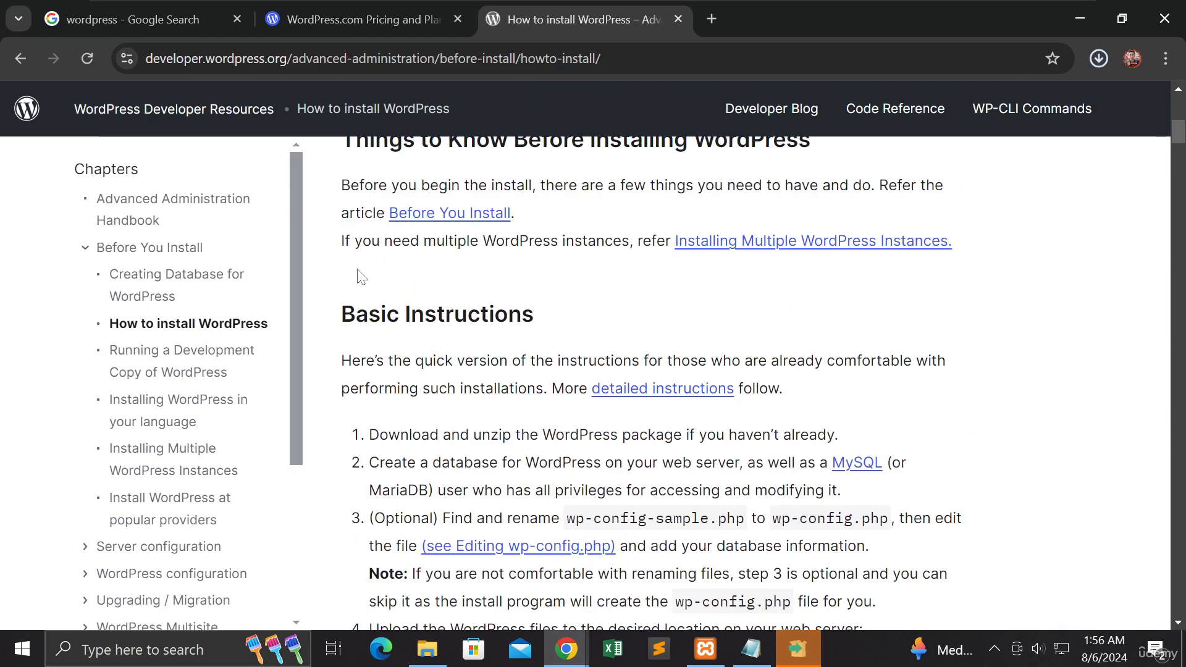
scroll(361, 277, down, 1)
scroll(362, 276, down, 3)
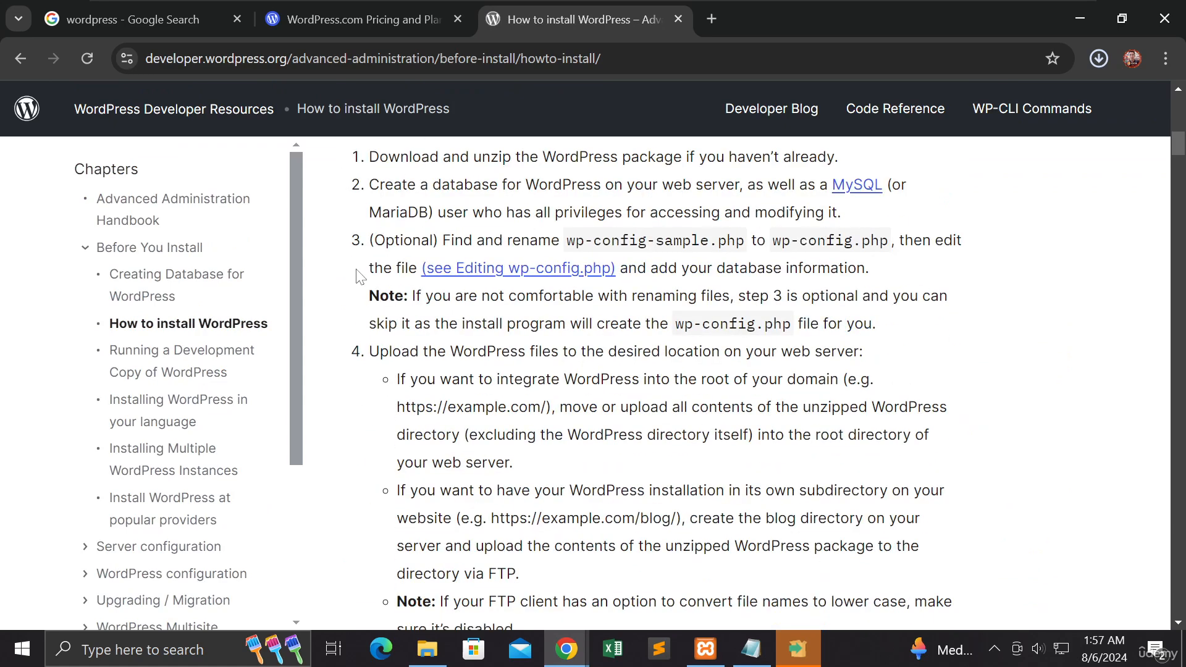
scroll(362, 277, down, 3)
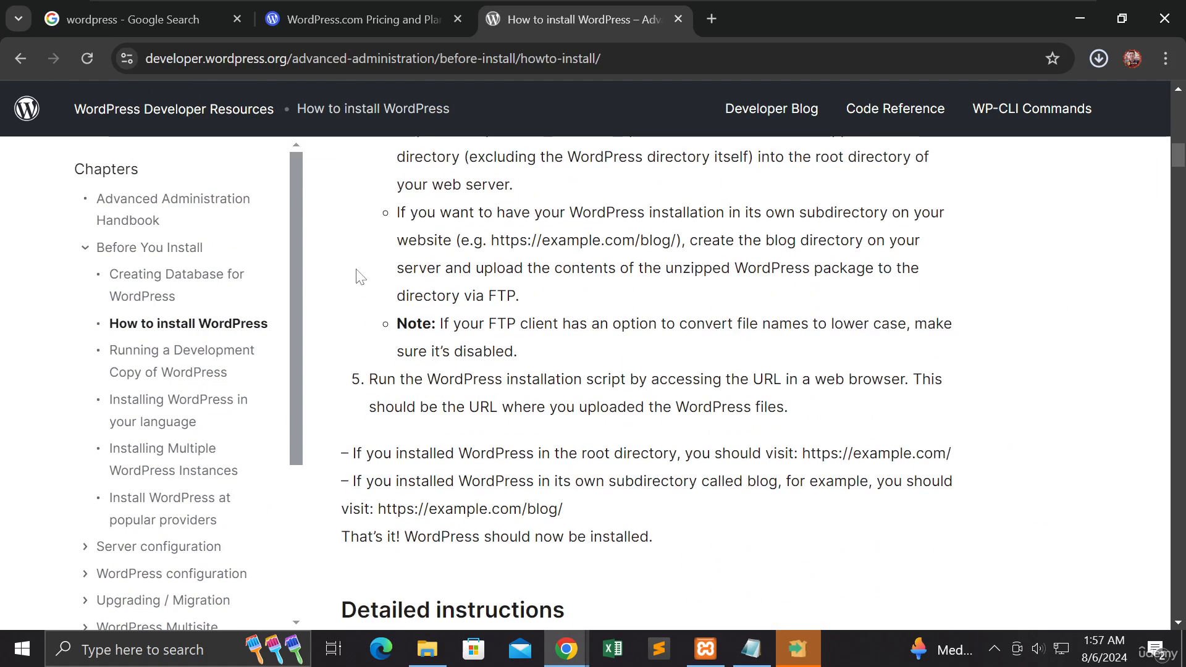
scroll(361, 277, down, 1)
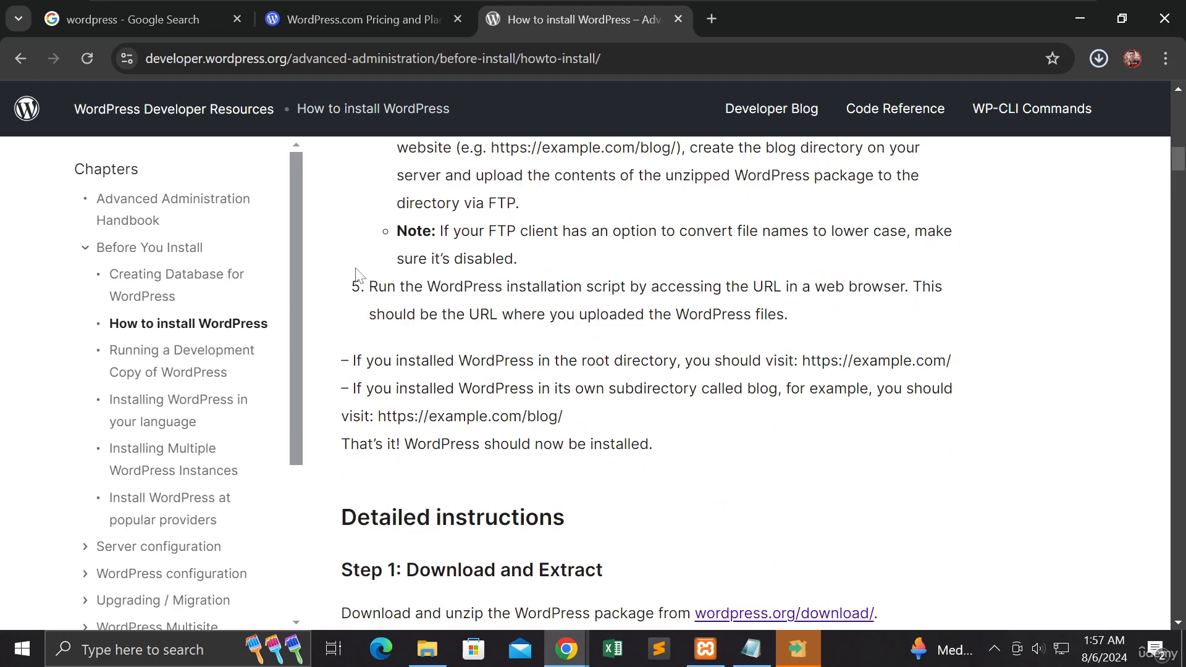
scroll(360, 276, down, 5)
scroll(360, 276, up, 1)
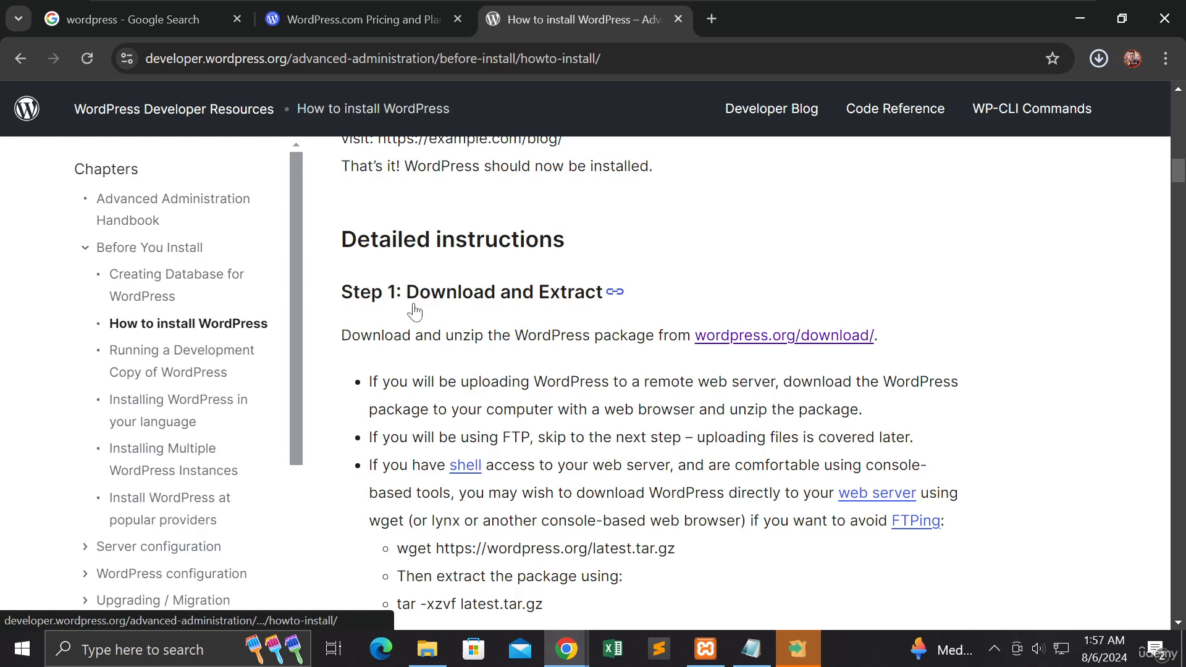
Step: Read Step 1 of the detailed instructions, underlining "Download and Extract" and highlighting the start of the FTP bullet
drag(411, 303, 601, 309)
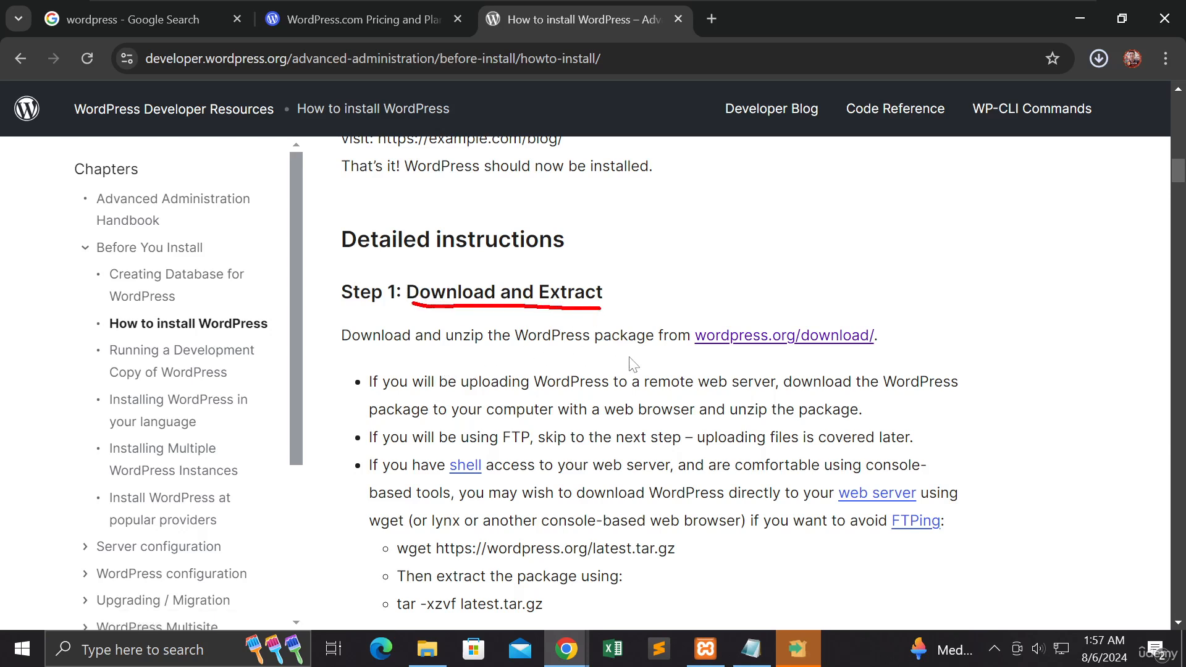
scroll(631, 361, down, 1)
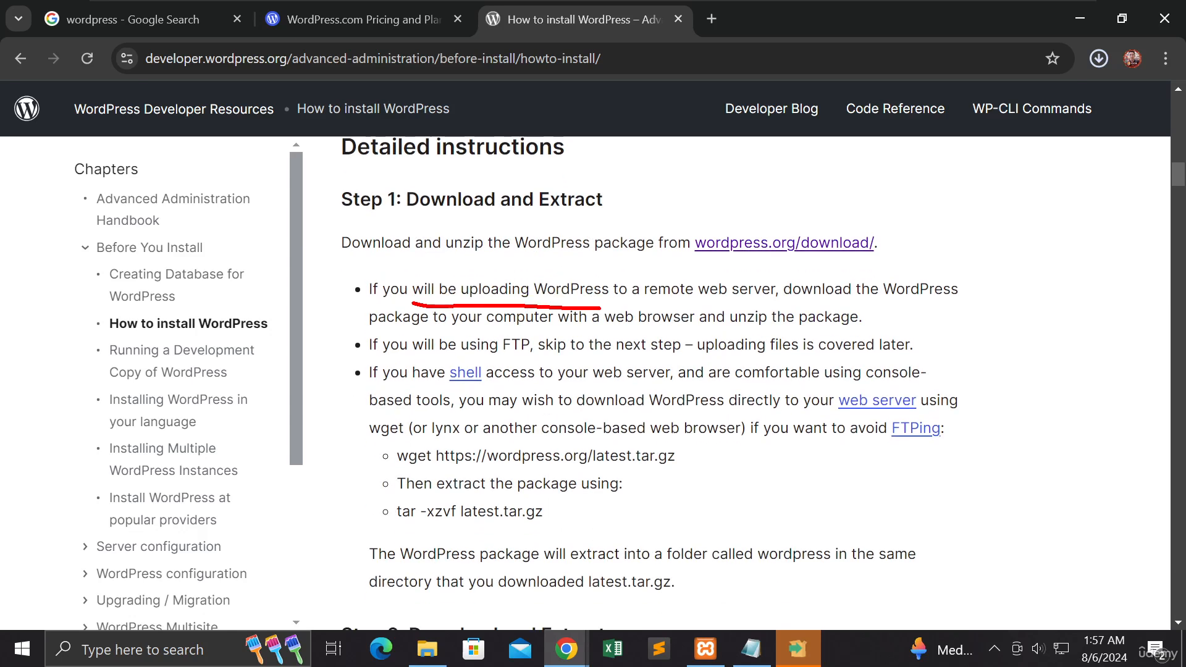
key(Escape)
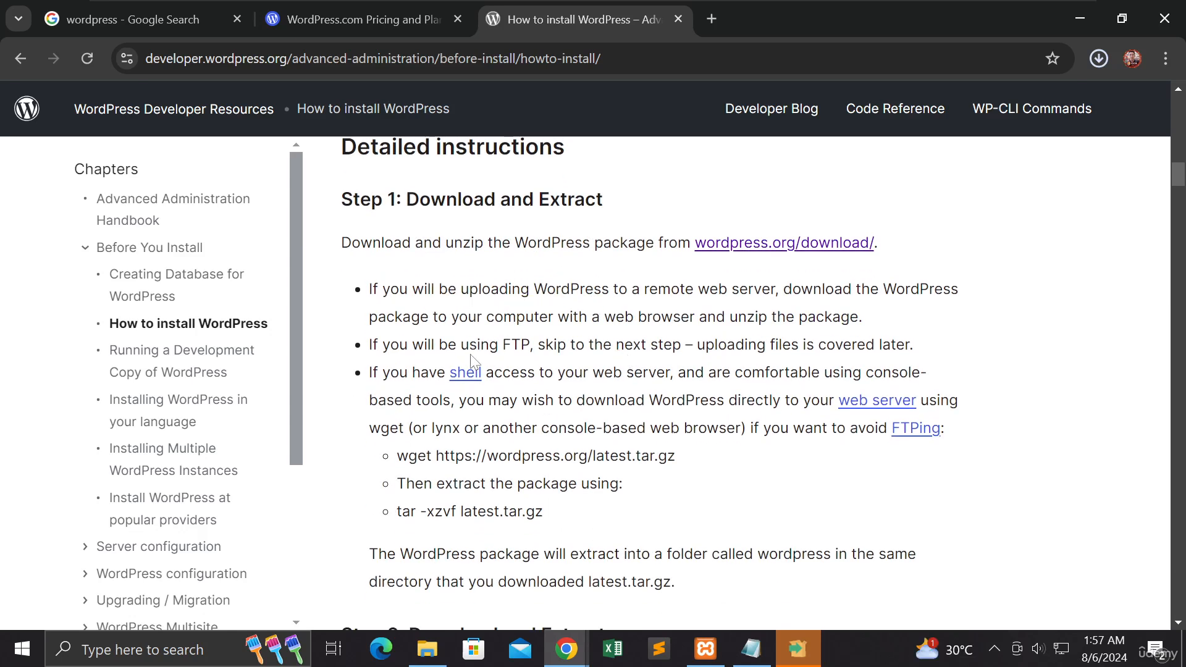
drag(373, 344, 544, 344)
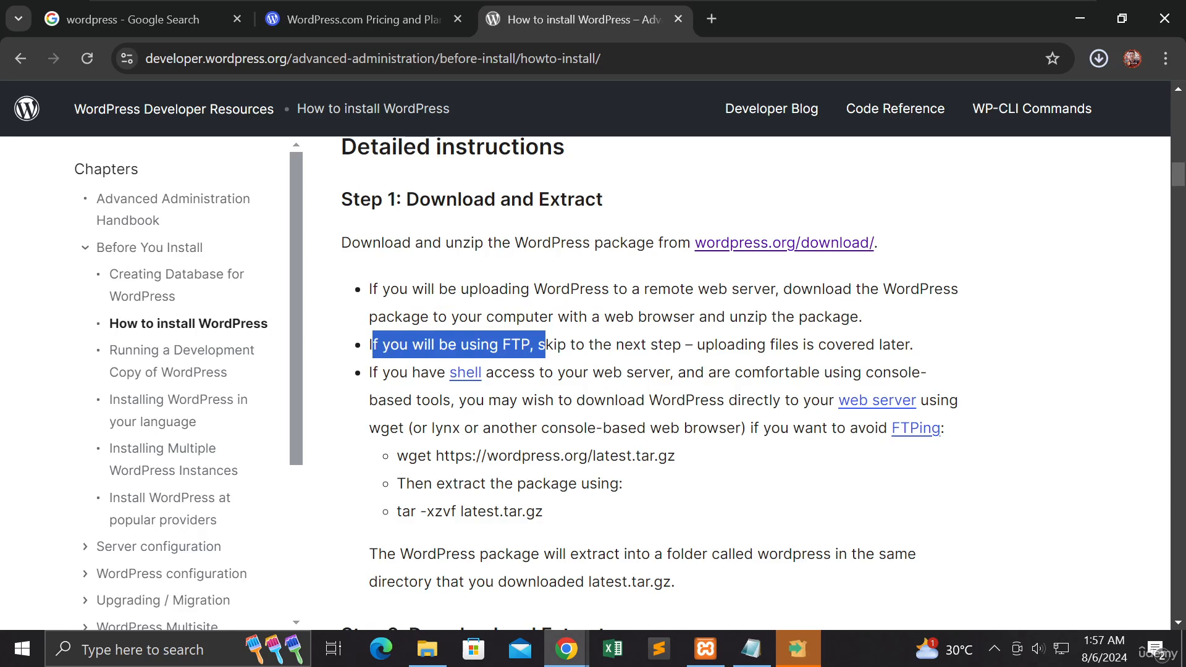
scroll(551, 354, down, 1)
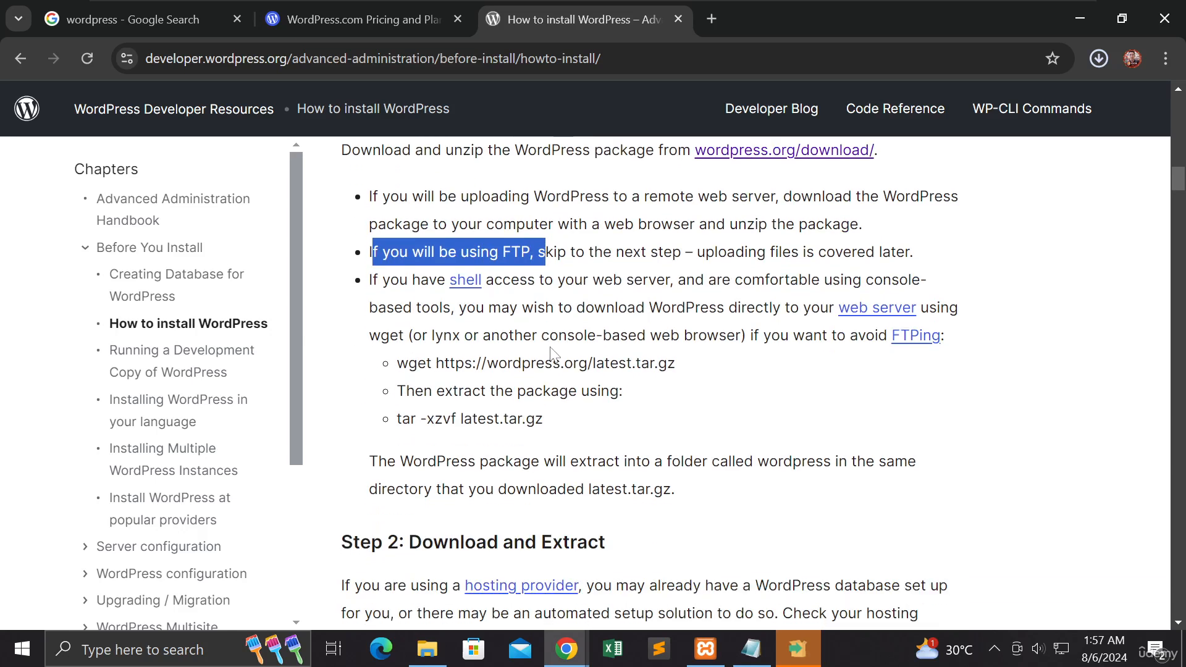
scroll(551, 354, down, 1)
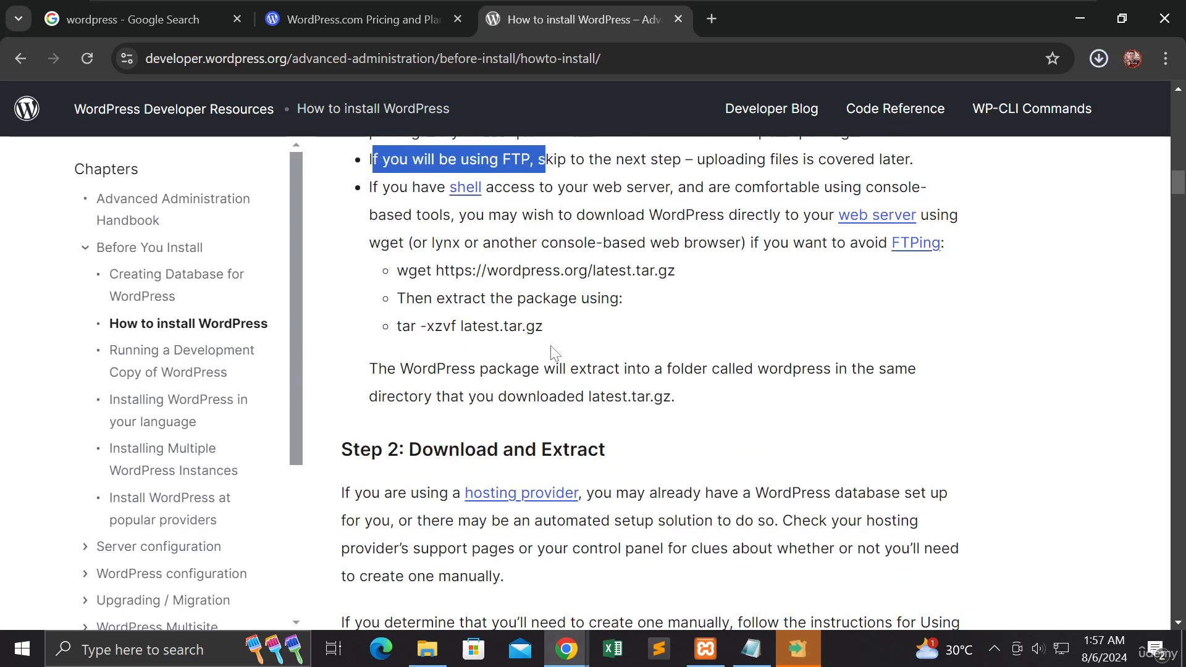
Step: Read Step 2 and the "Using phpMyAdmin" introduction, and glance at the WordPress.com pricing page before returning to the guide
scroll(553, 355, down, 1)
scroll(553, 354, down, 1)
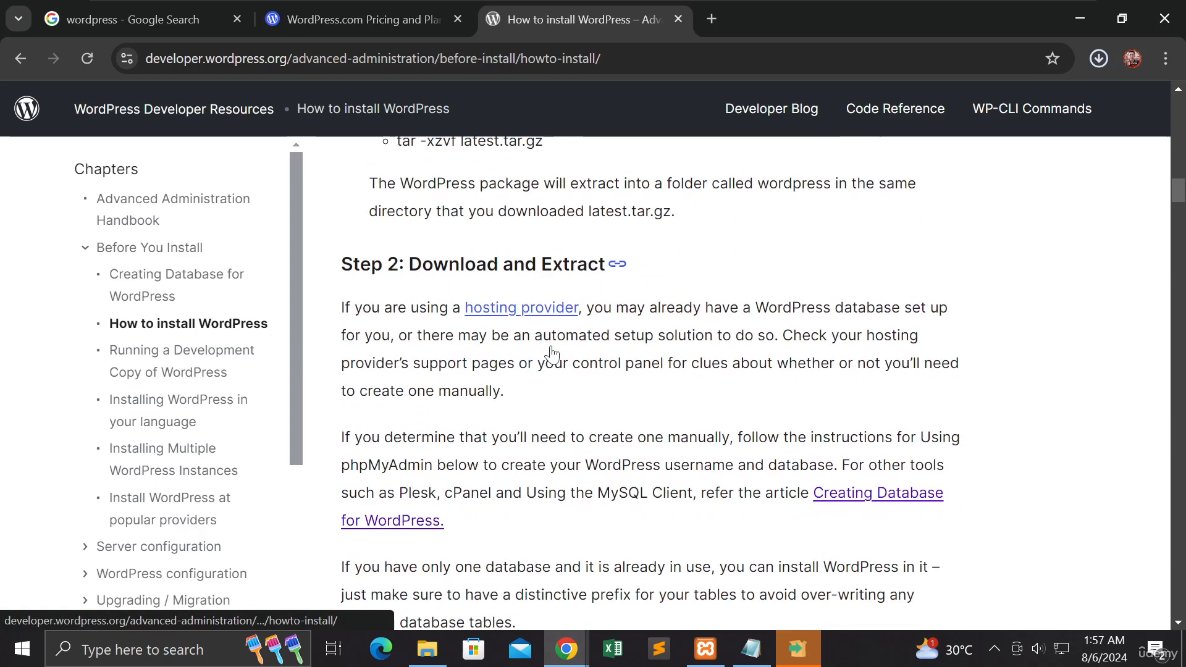
scroll(553, 353, down, 2)
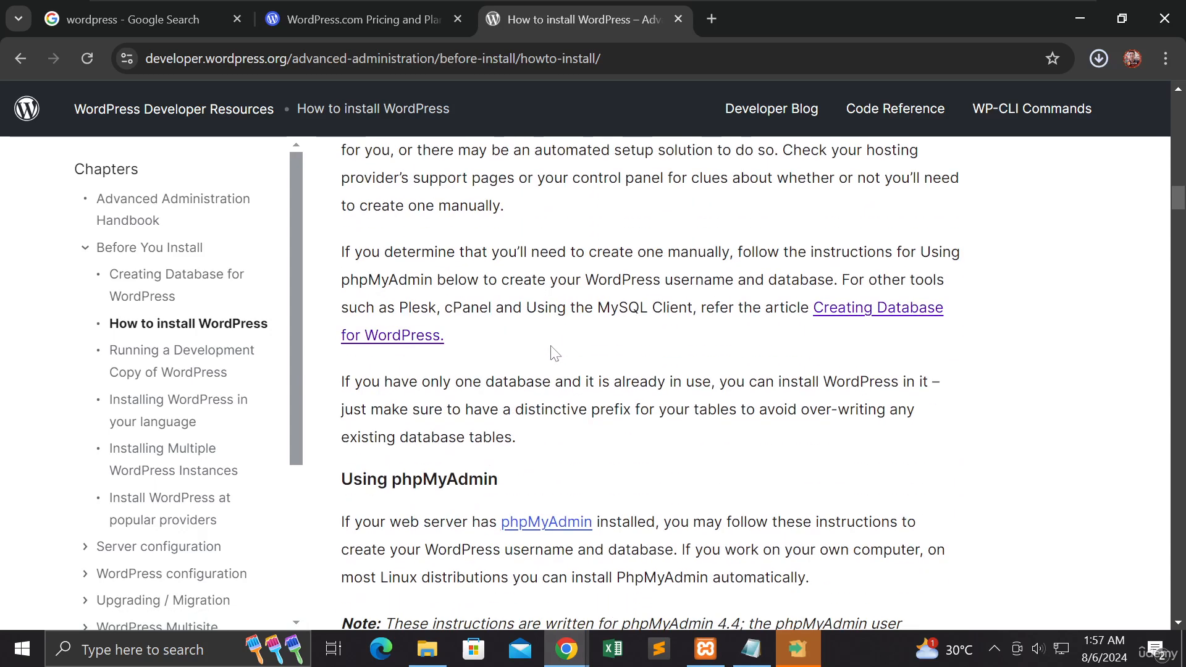
scroll(555, 353, down, 1)
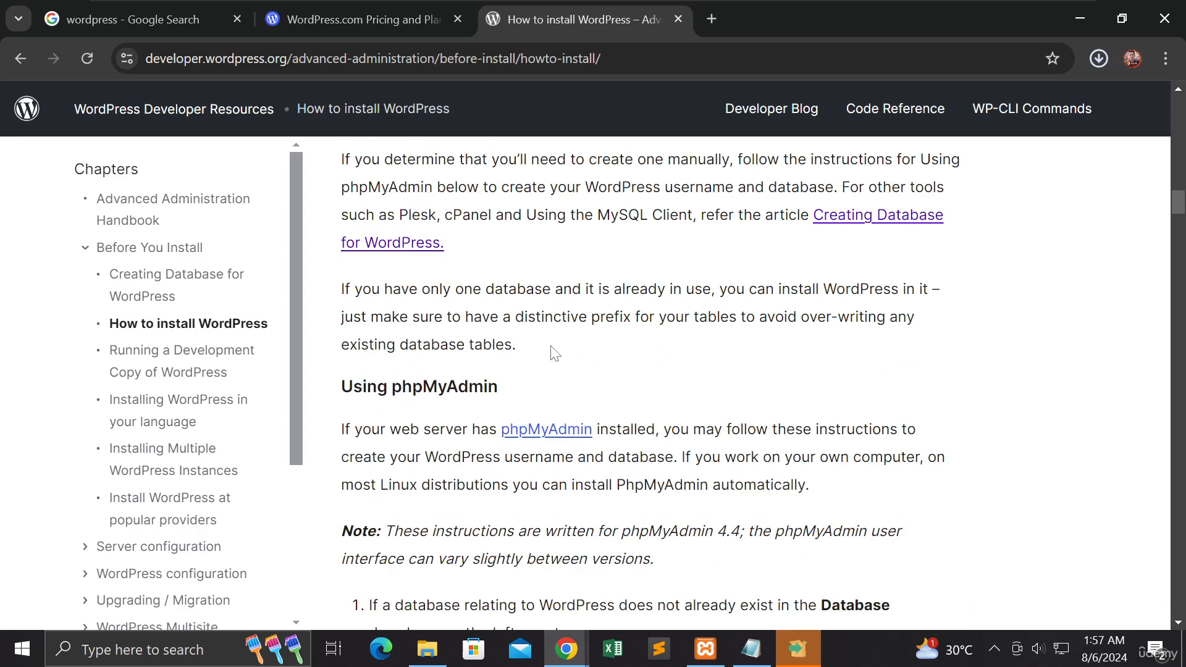
scroll(554, 353, down, 2)
scroll(555, 353, up, 1)
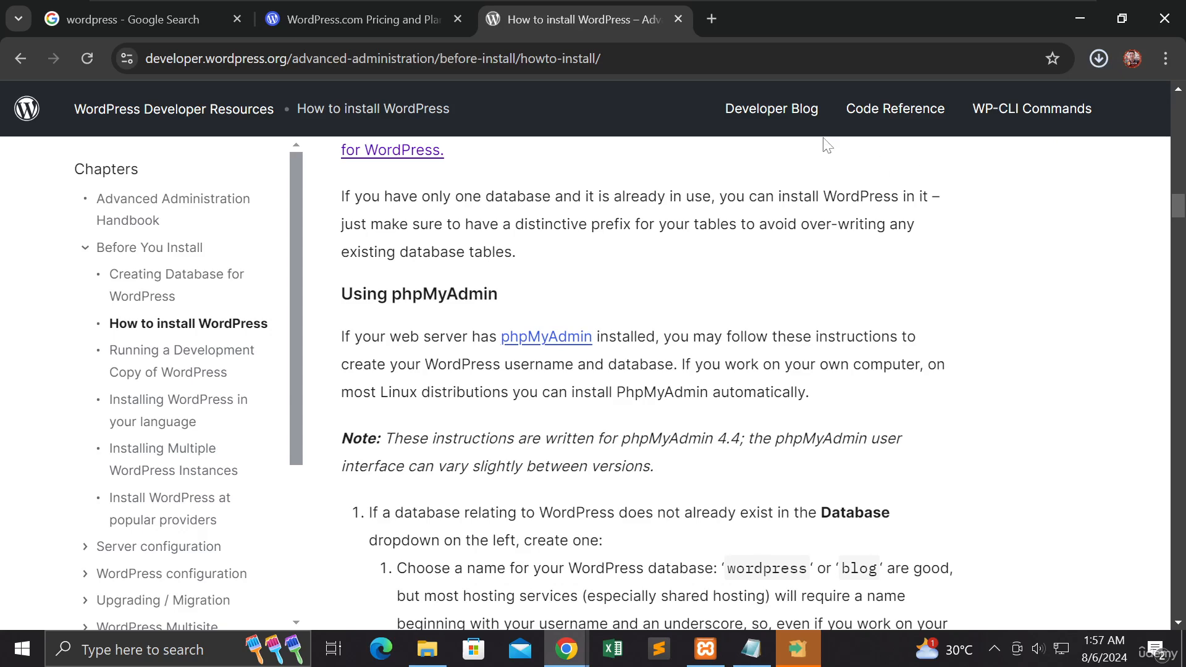
click(395, 13)
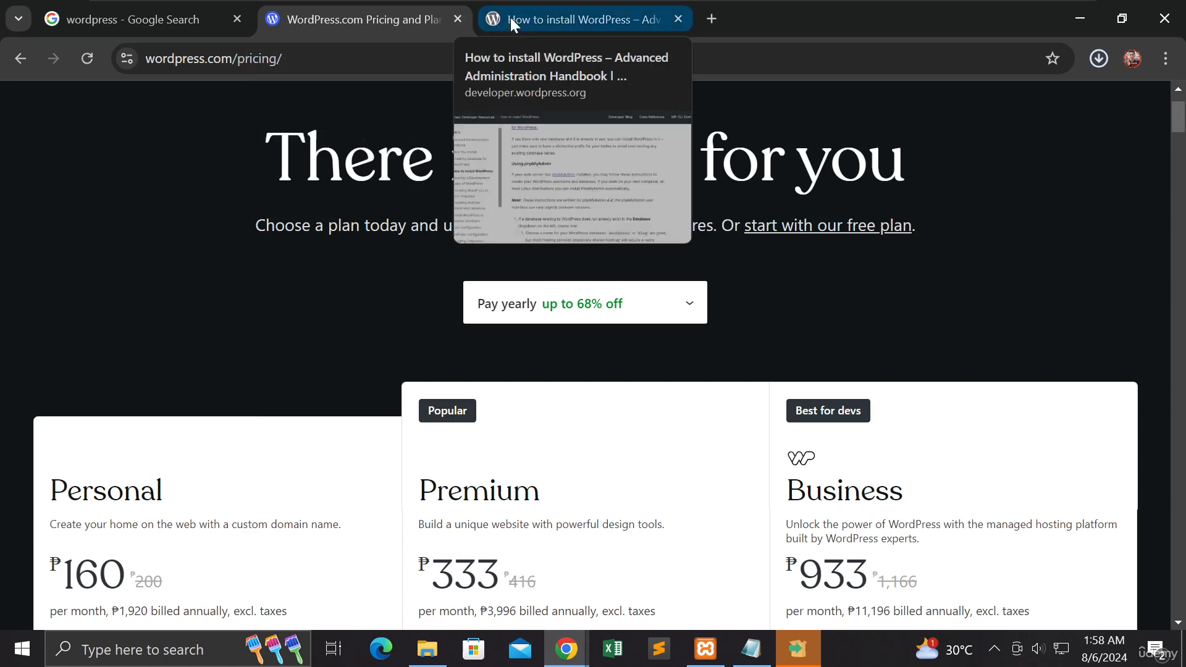
click(510, 18)
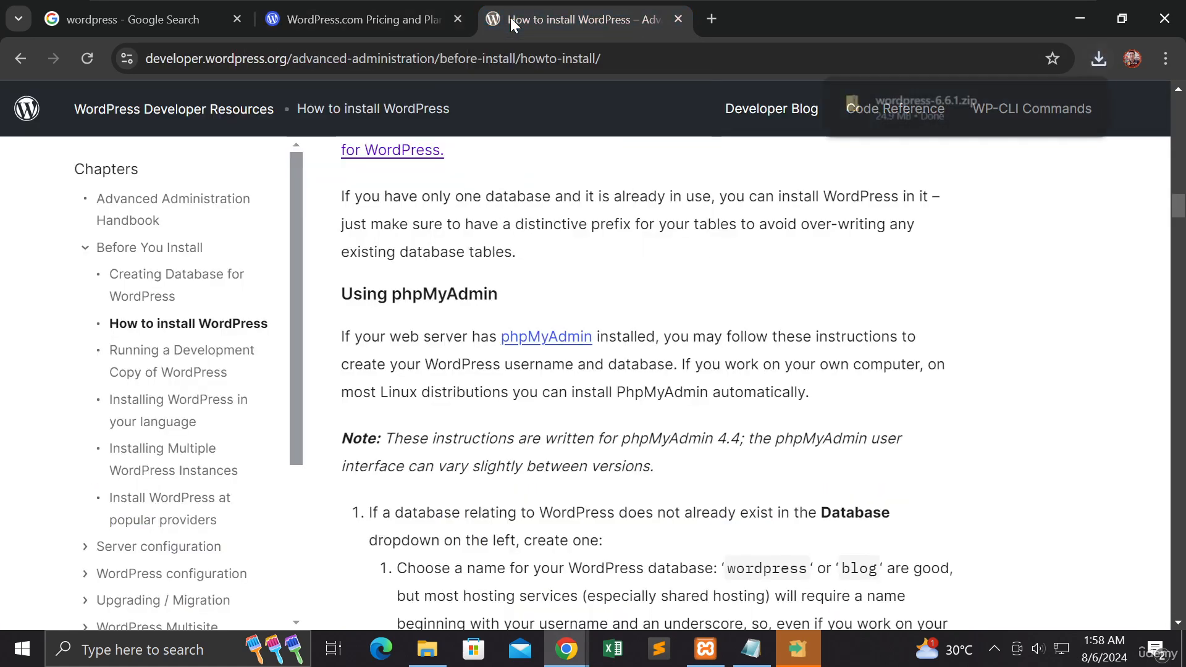
Step: Show the downloaded wordpress-6.6.1.zip in its folder and copy the archive
mouse_move(966, 112)
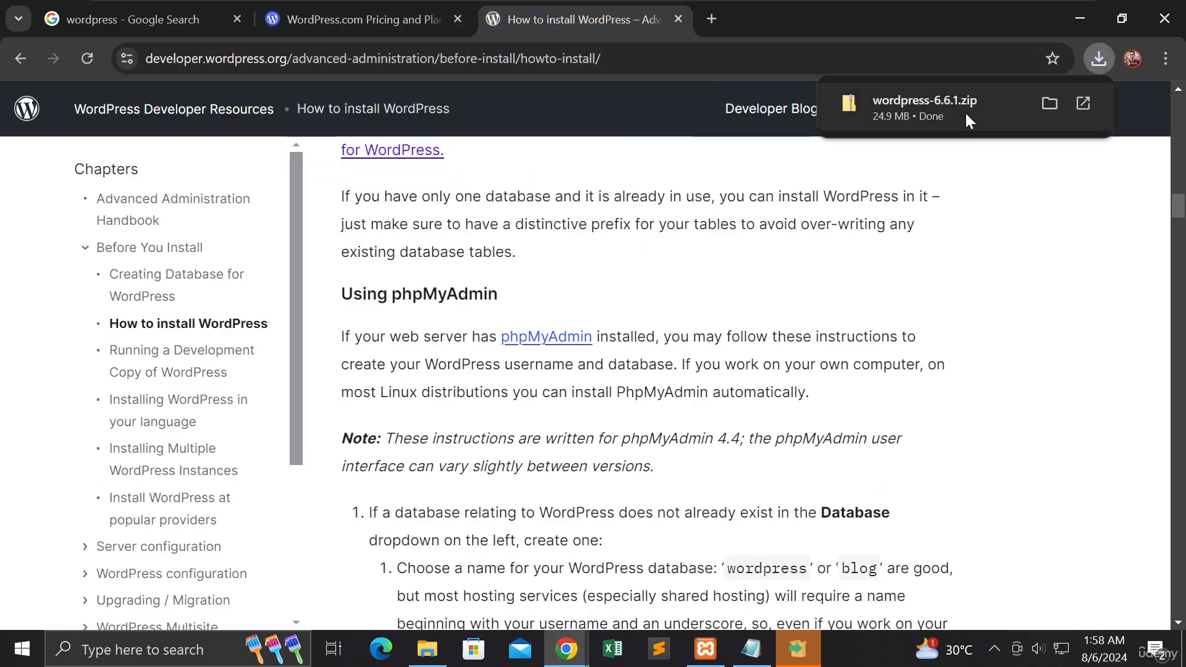
click(1049, 106)
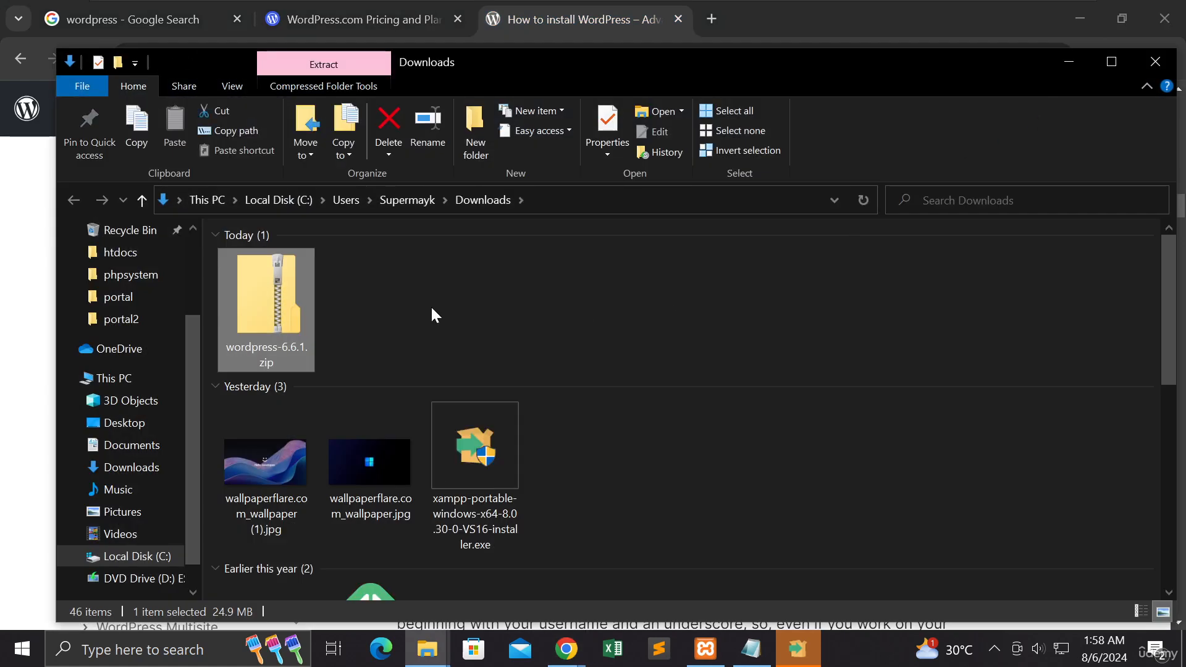
click(348, 308)
right_click(289, 301)
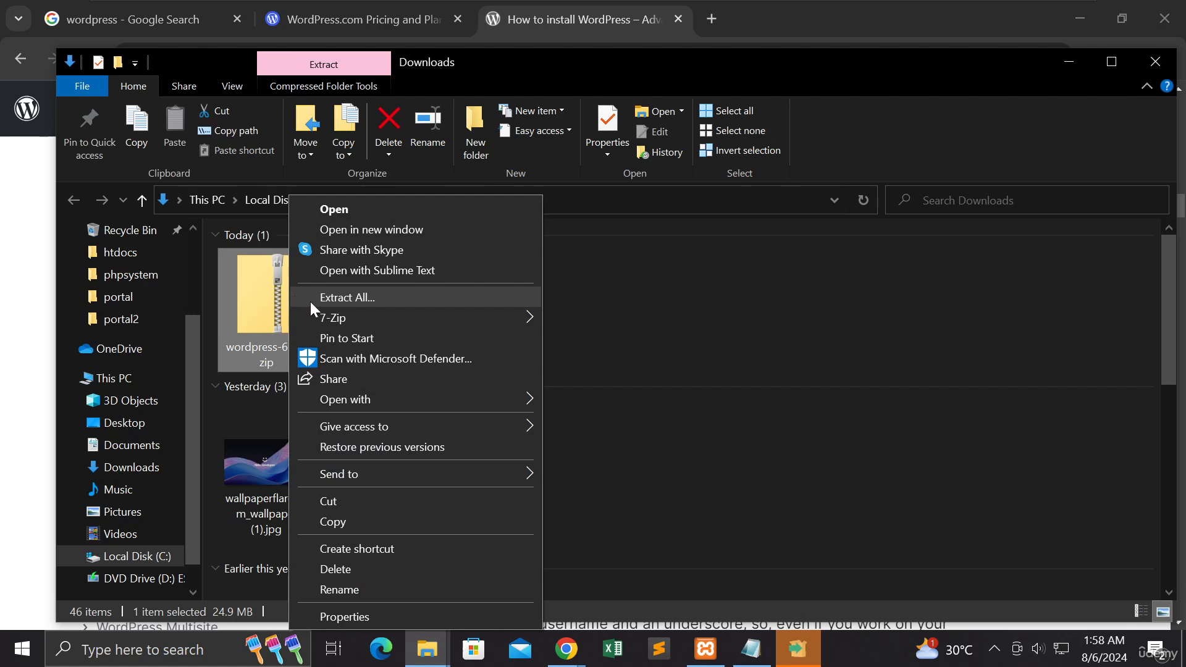
click(330, 521)
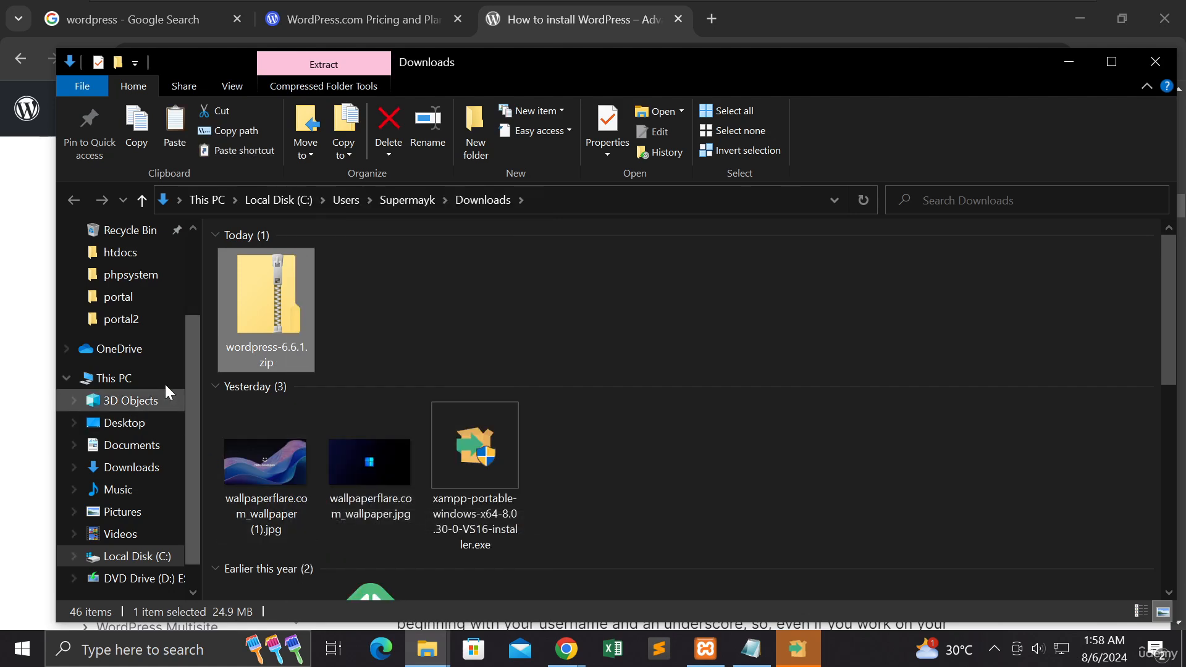
Step: Delete index.txt from the public_html folder in xampp2's htdocs and paste the copied wordpress-6.6.1.zip there
click(132, 259)
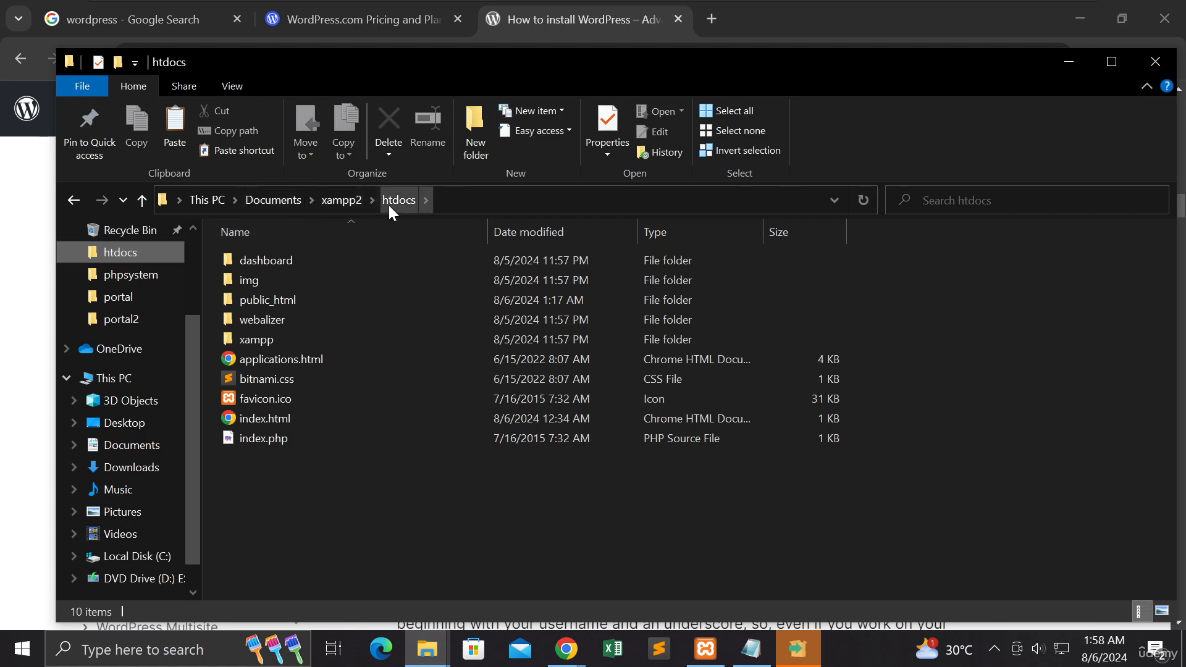
double_click(291, 299)
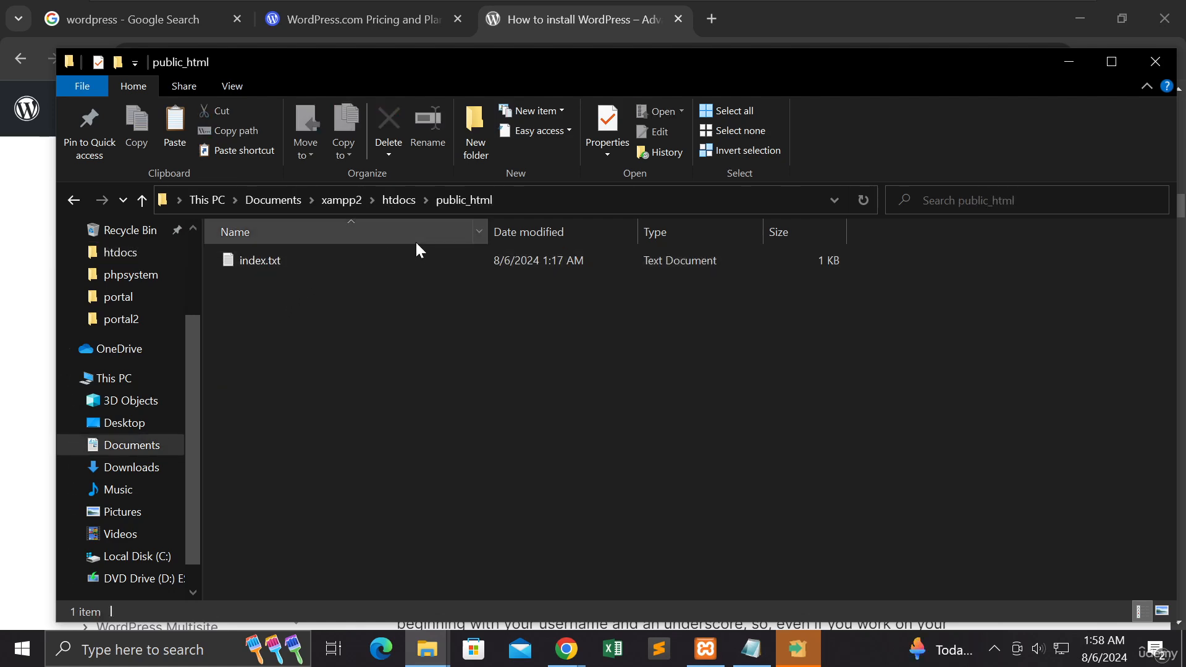
click(279, 264)
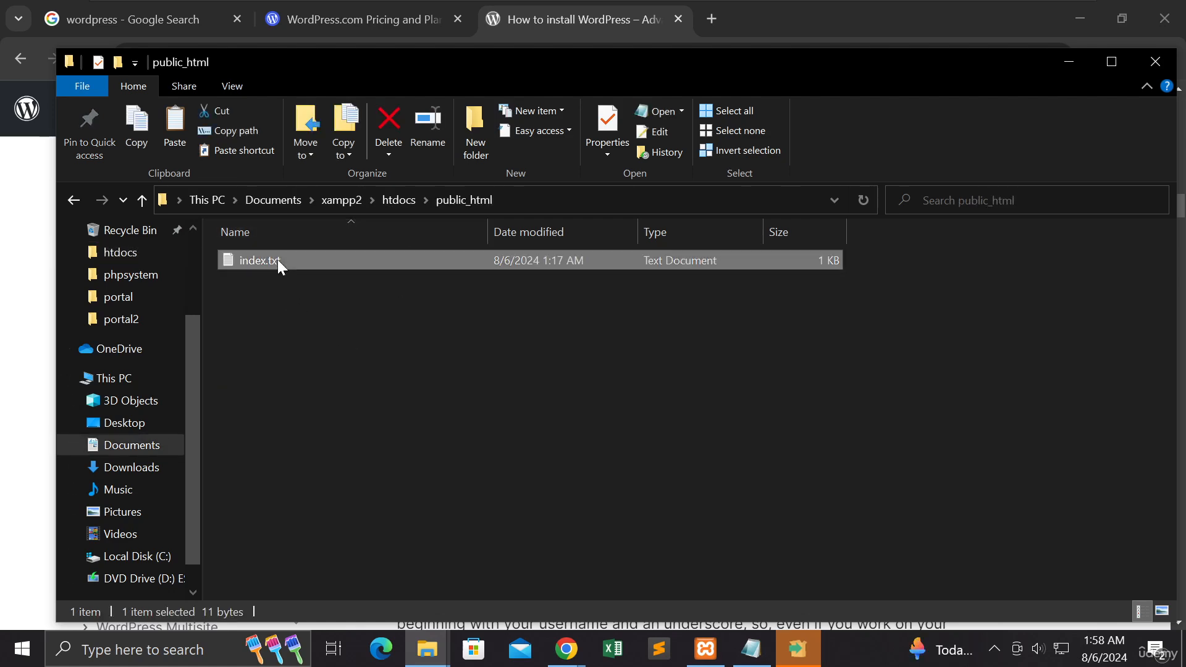
key(Delete)
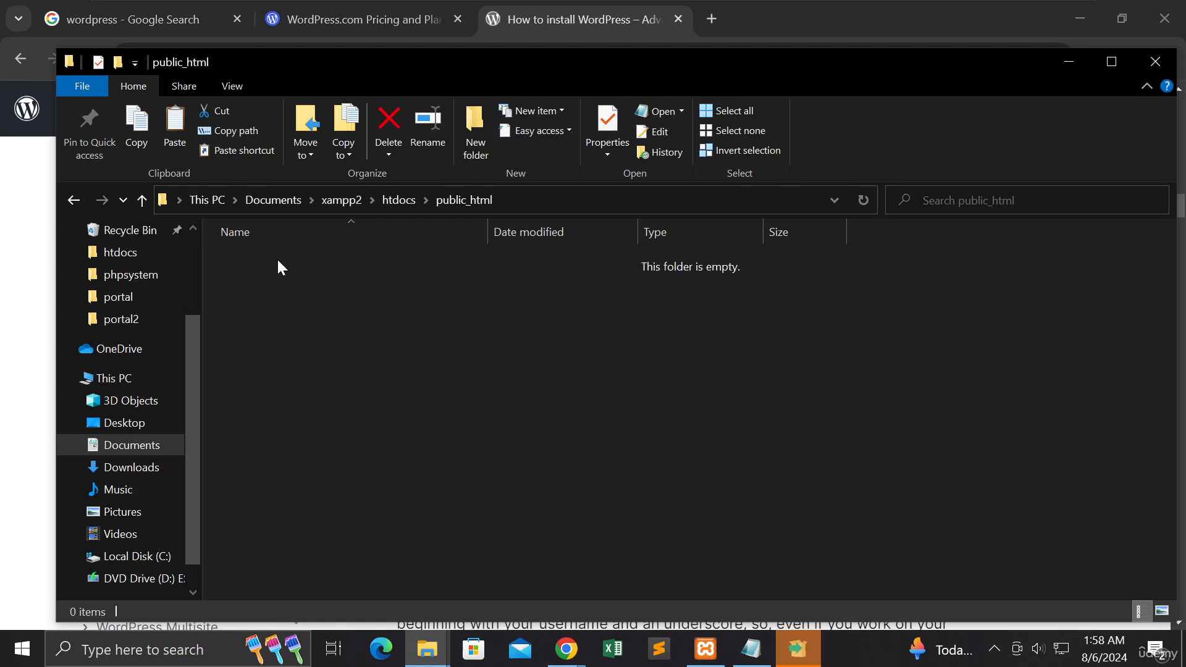
right_click(283, 267)
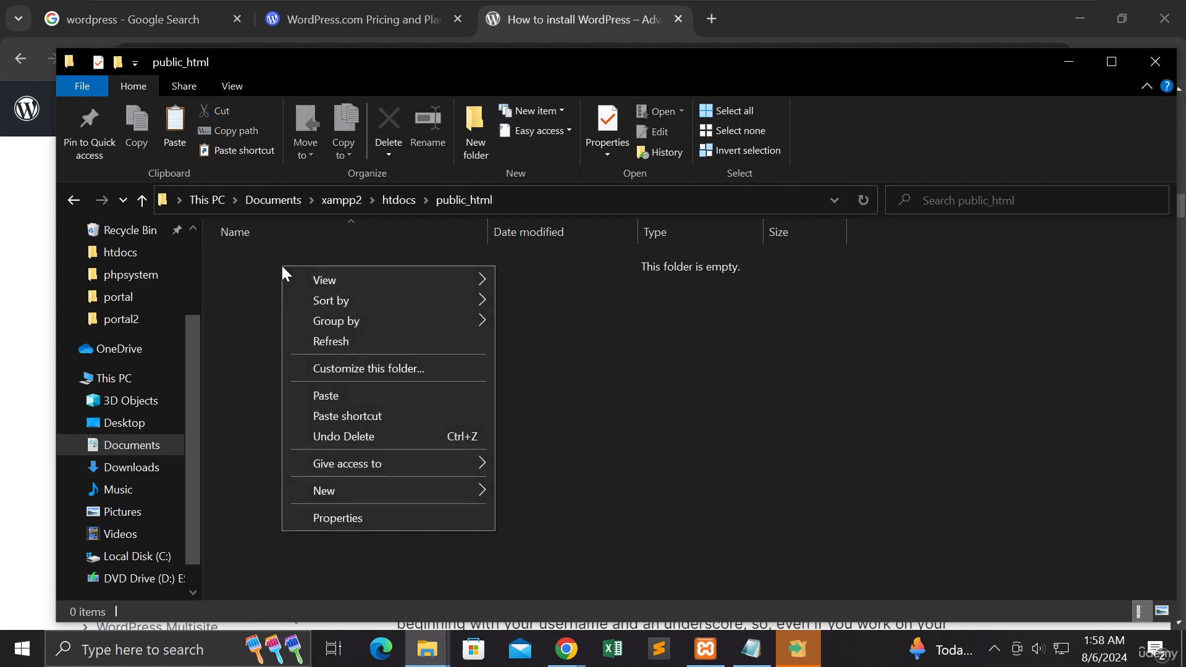
click(340, 395)
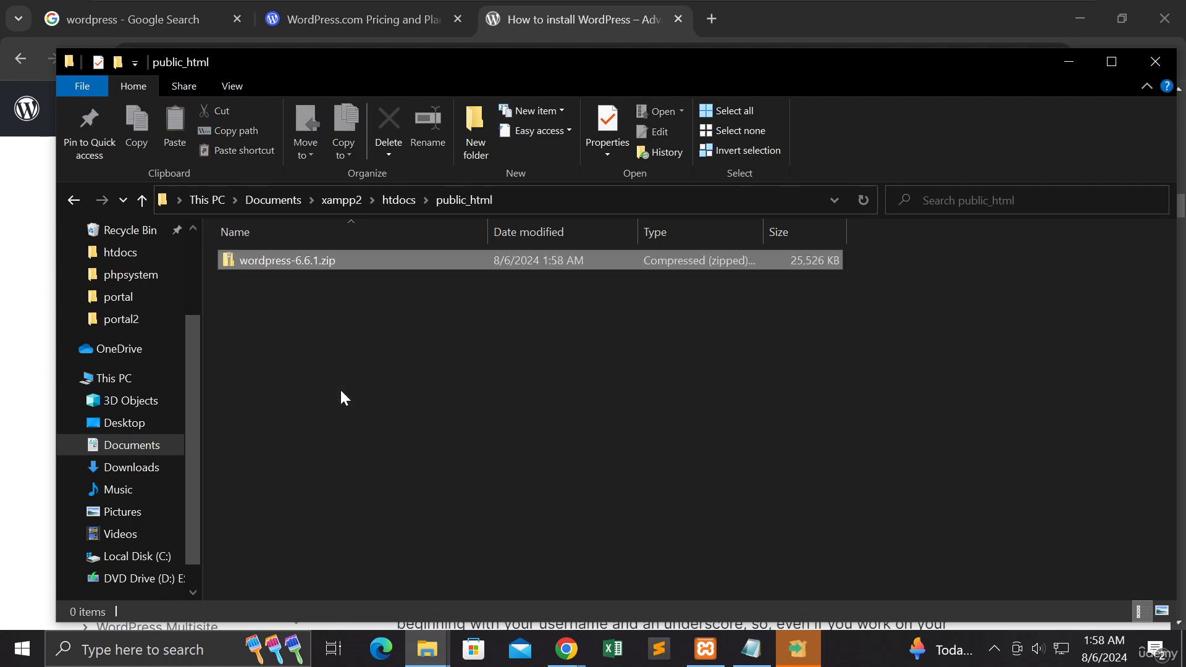
Step: Search Google for "7 zip" in a new browser tab and open the 7-Zip download page
right_click(310, 260)
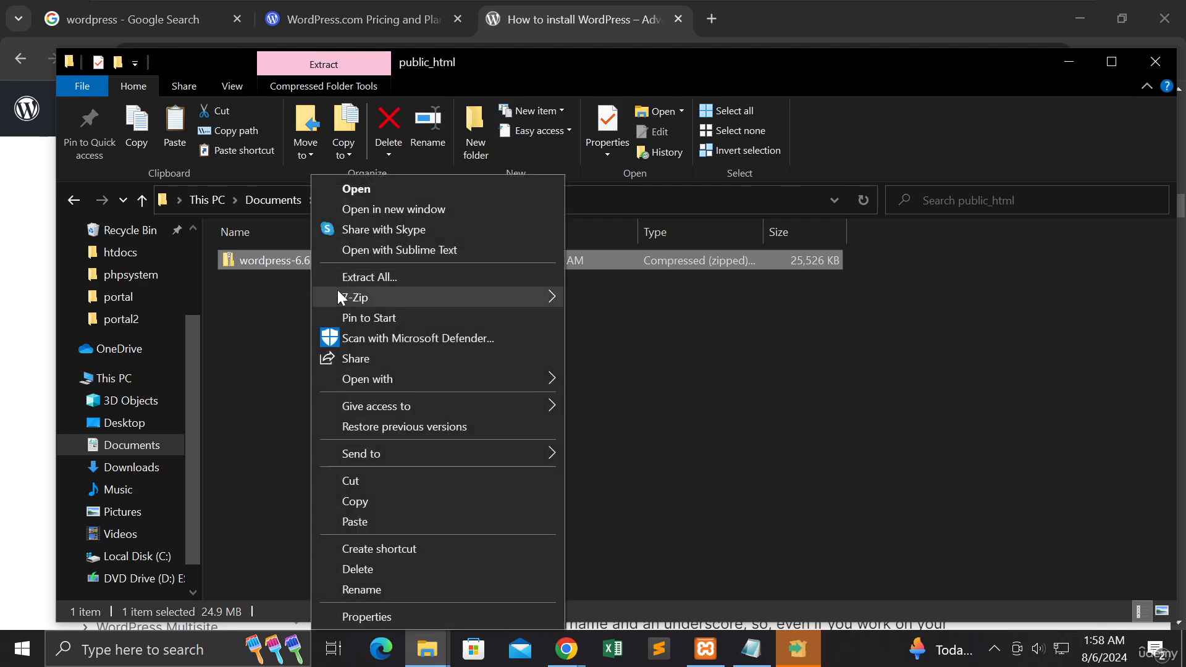
mouse_move(338, 294)
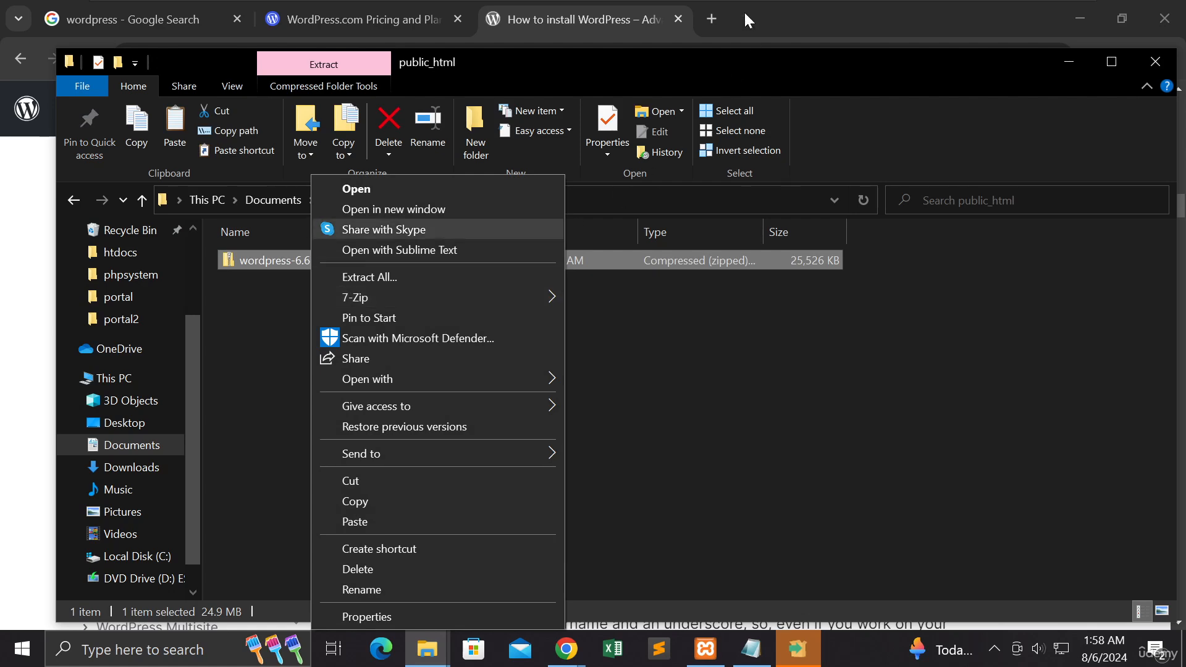
click(712, 19)
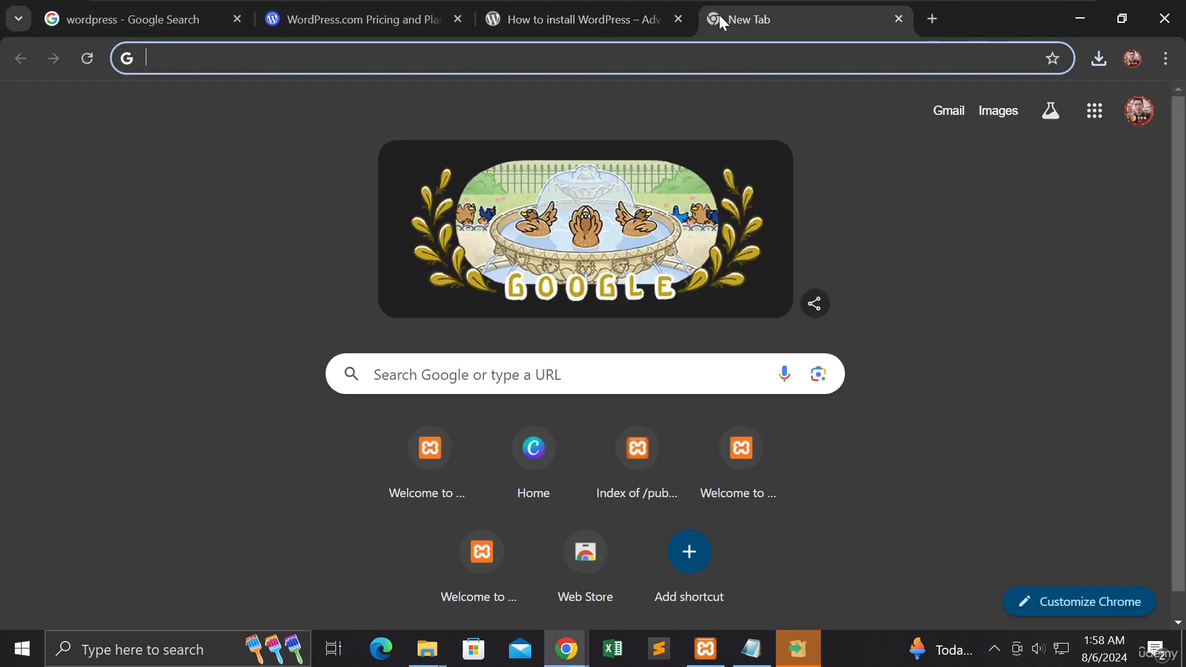
text(7 x)
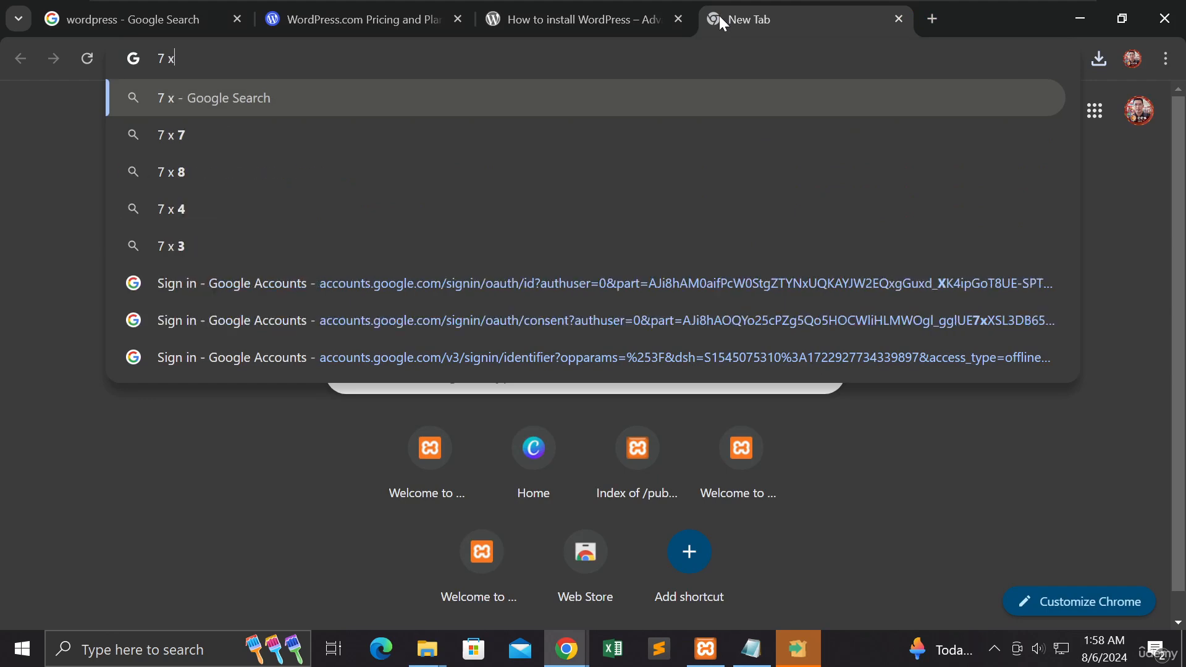
key(BackSpace)
key(BackSpace)
text(zi)
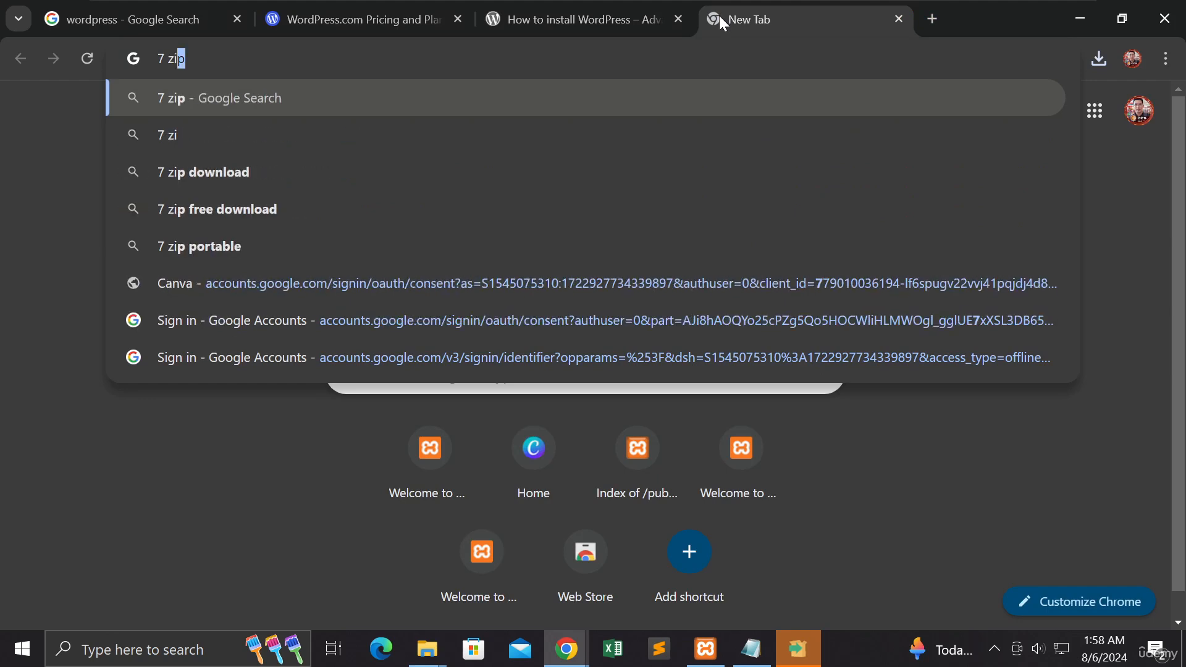
key(Return)
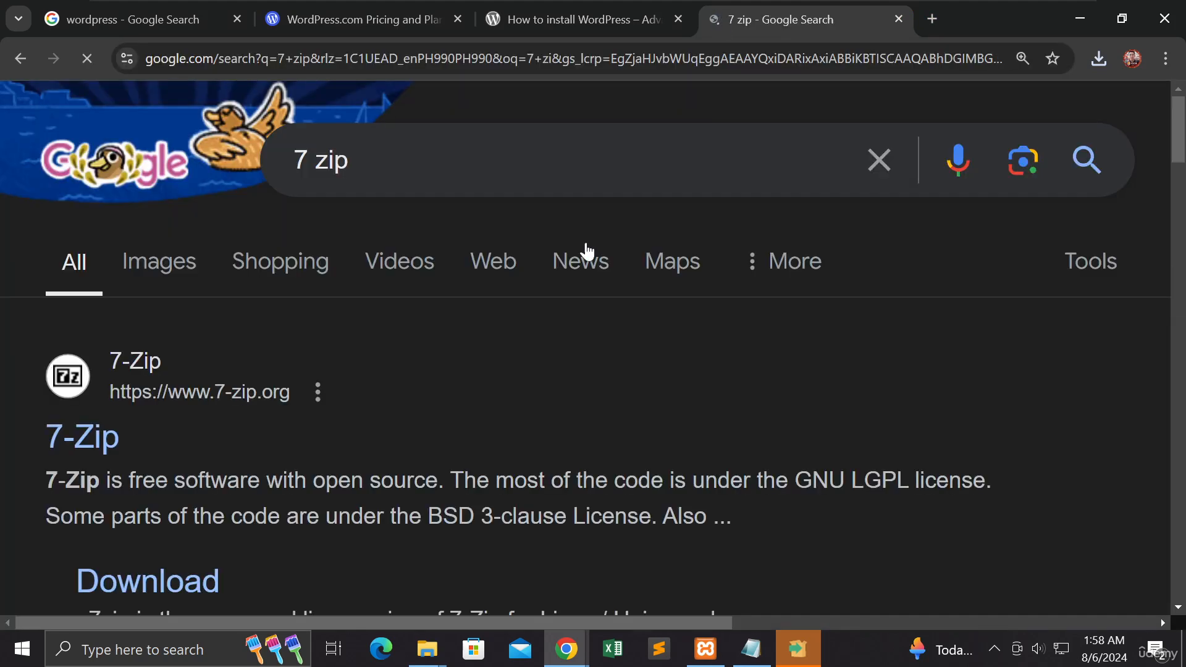
scroll(516, 297, down, 3)
click(180, 400)
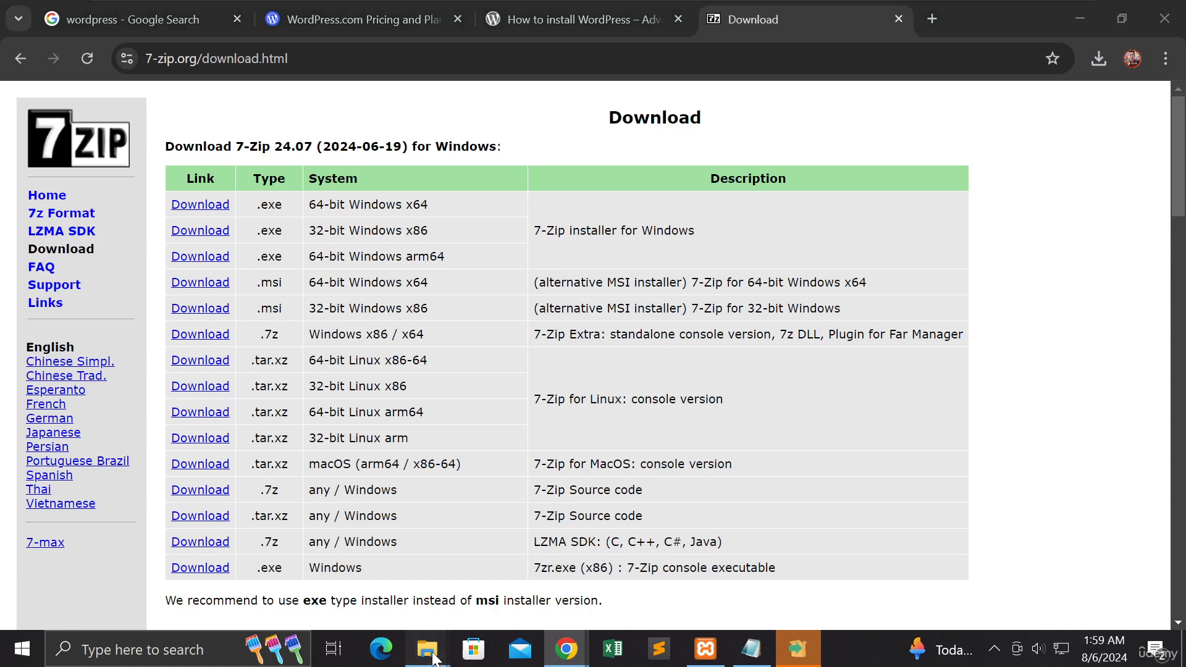
Step: Return to File Explorer and extract wordpress-6.6.1.zip directly into the public_html folder with 7-Zip
mouse_move(439, 655)
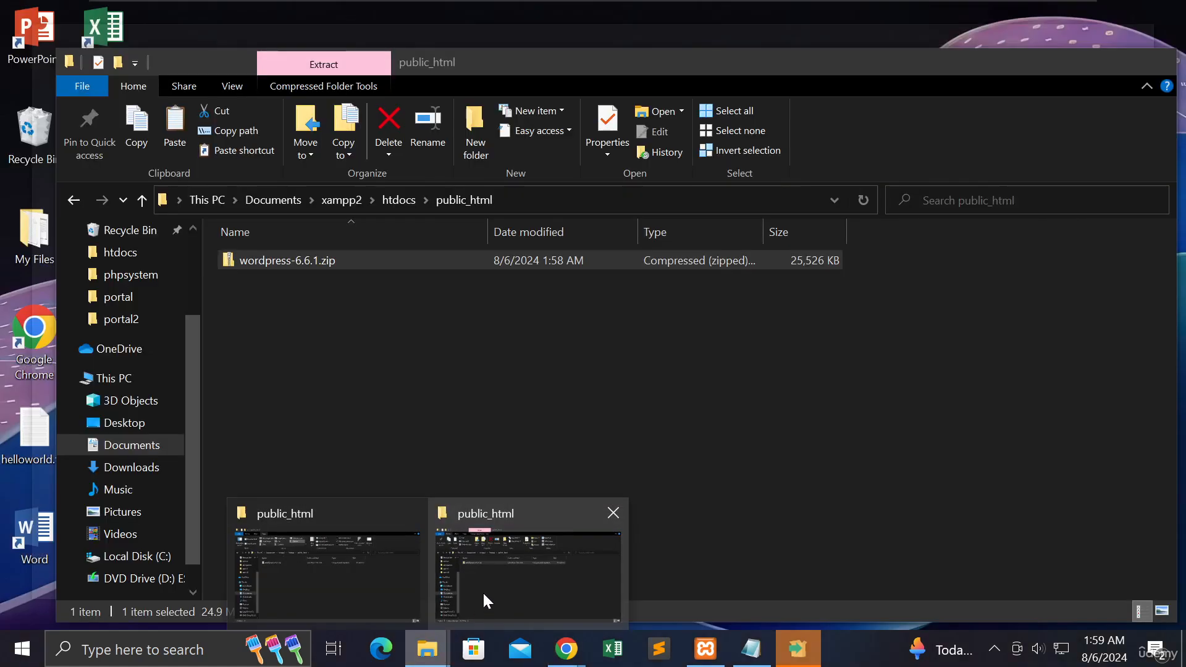
click(483, 592)
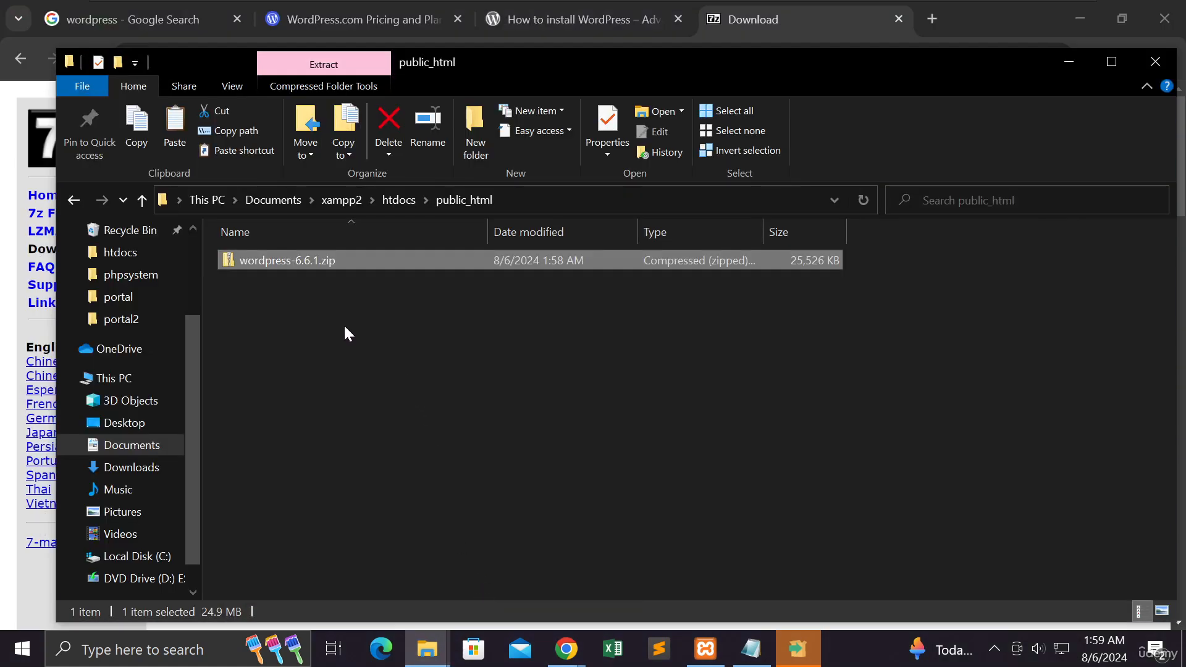
right_click(304, 260)
mouse_move(469, 296)
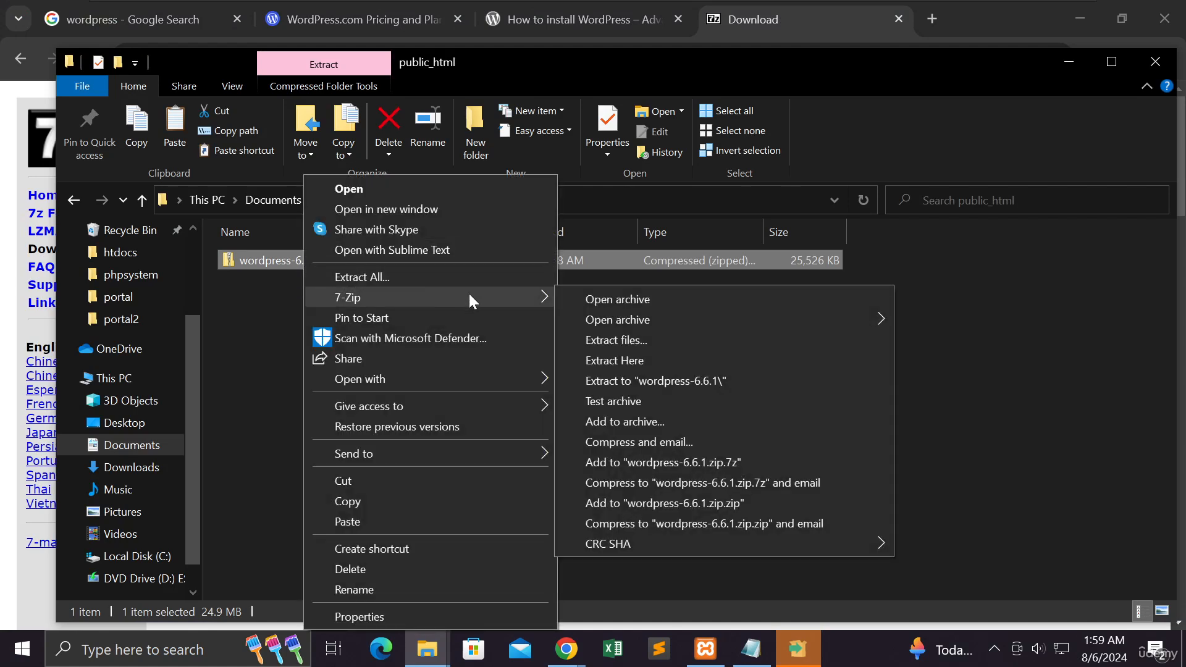
click(624, 360)
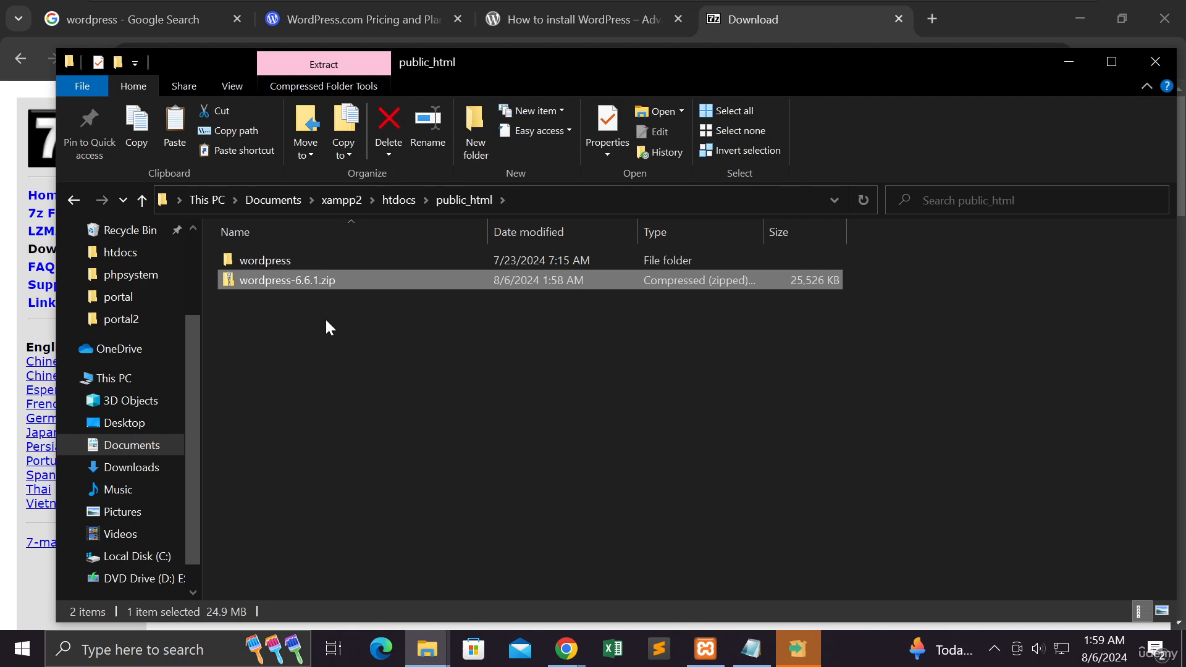
Step: Move the entire contents of the extracted wordpress folder up one level into public_html
double_click(286, 262)
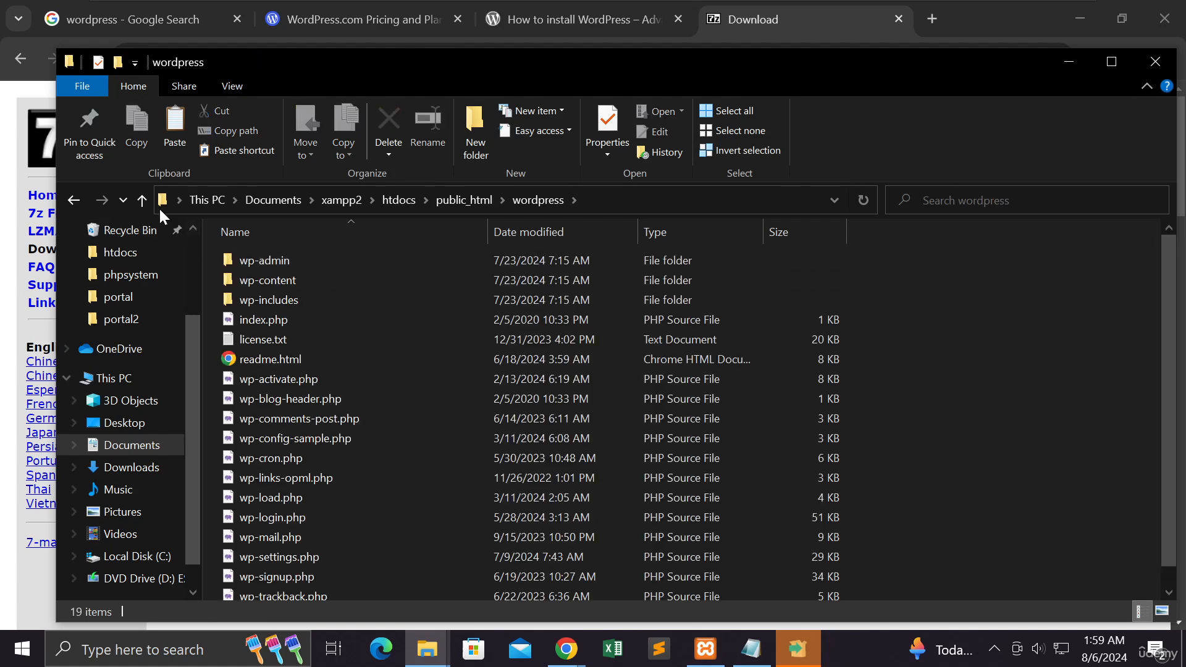
scroll(314, 277, down, 1)
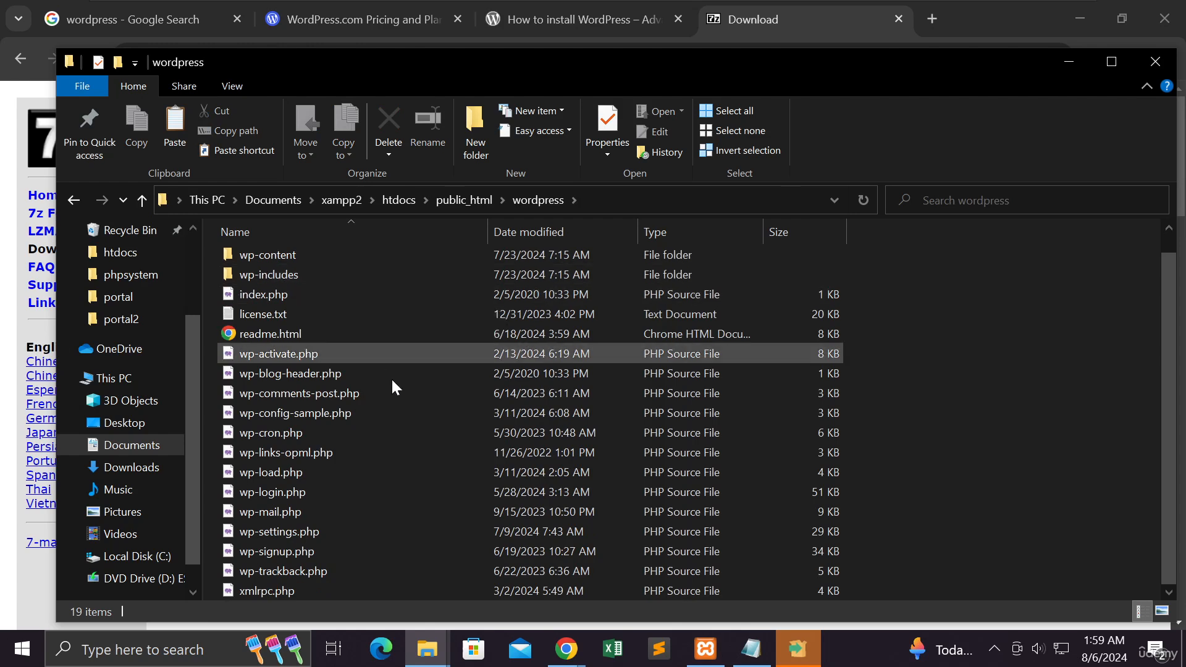
scroll(395, 432, up, 1)
scroll(396, 429, down, 1)
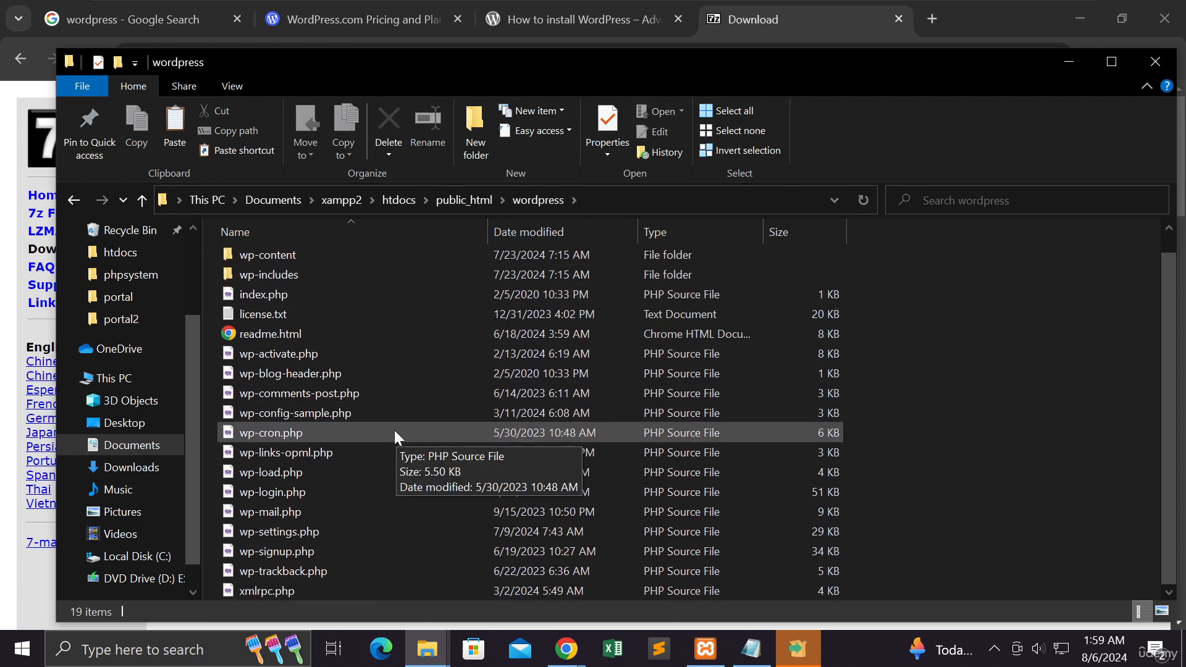
click(304, 262)
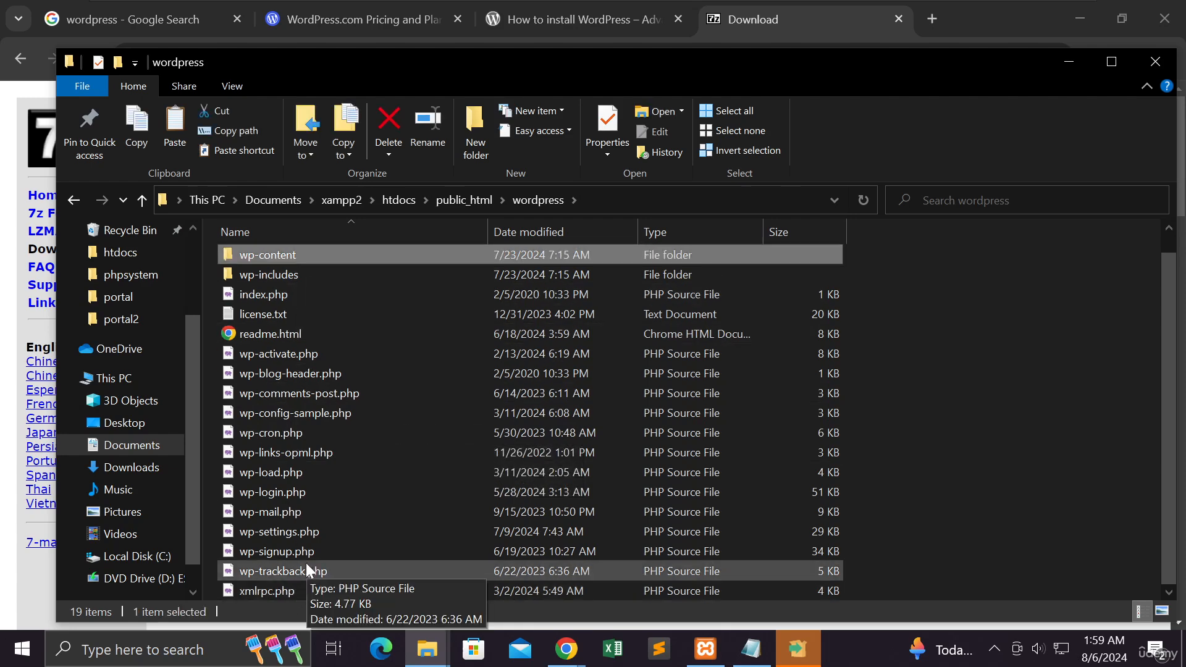
key(ctrl+a)
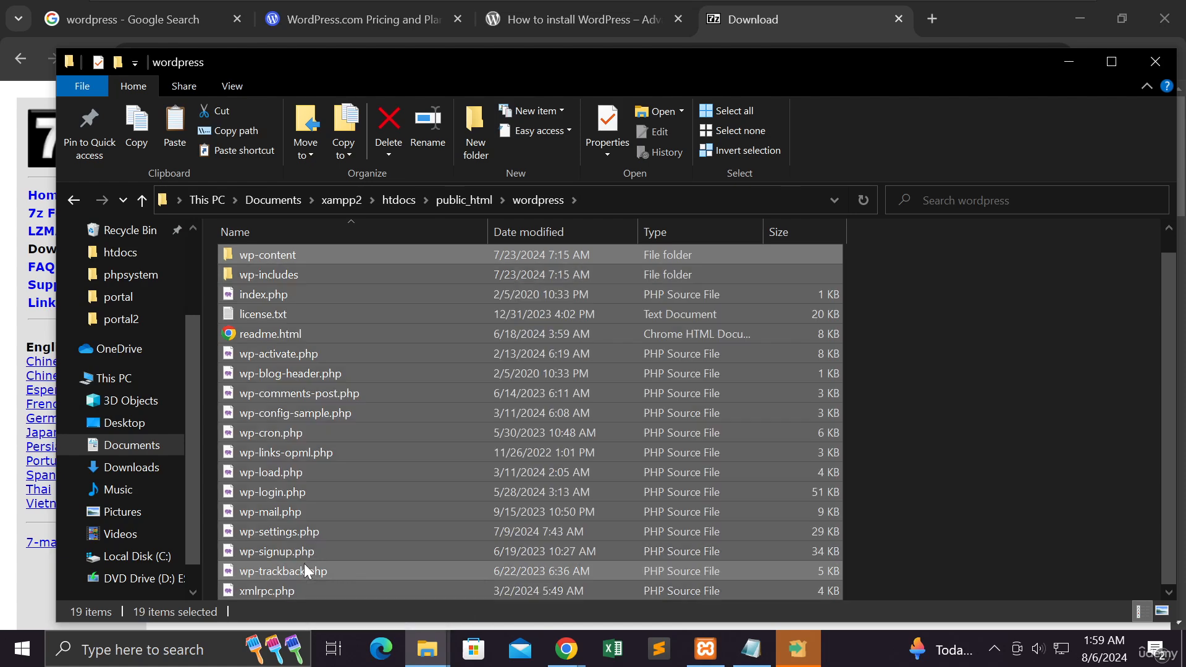
right_click(343, 450)
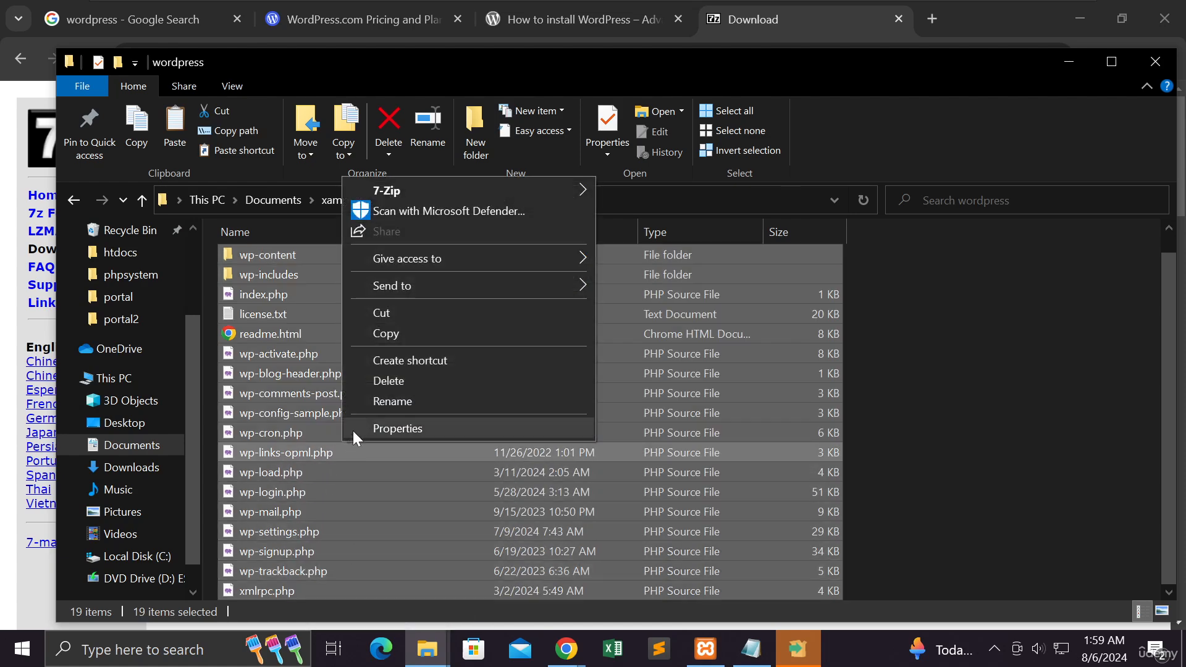
click(370, 310)
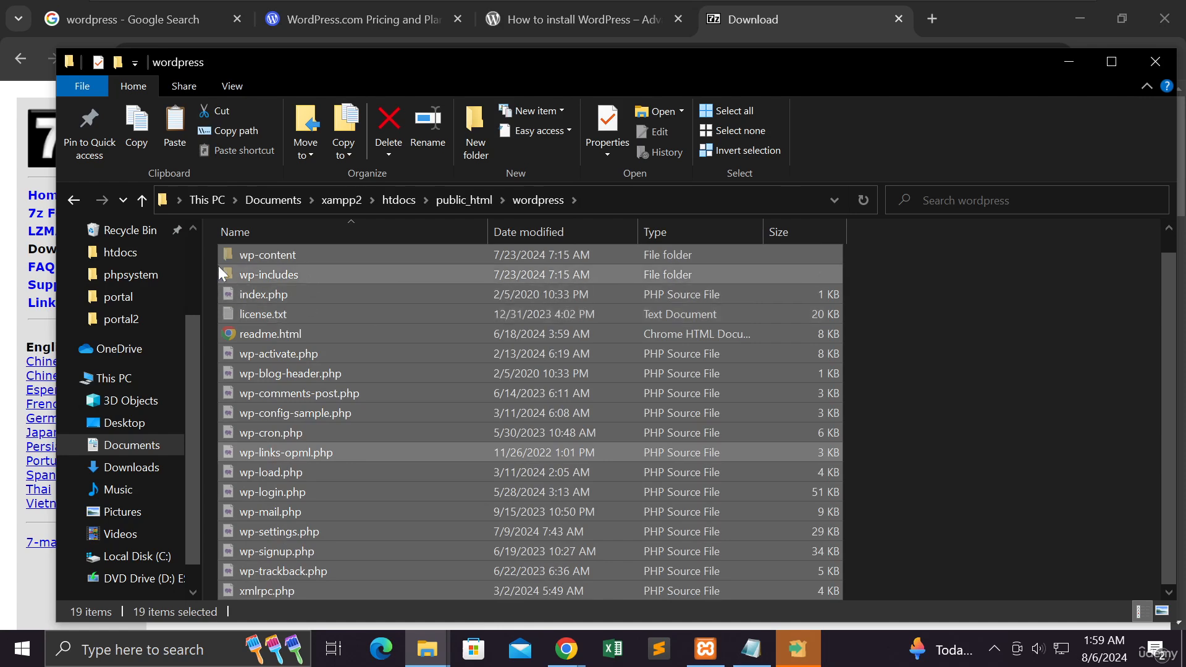
click(142, 199)
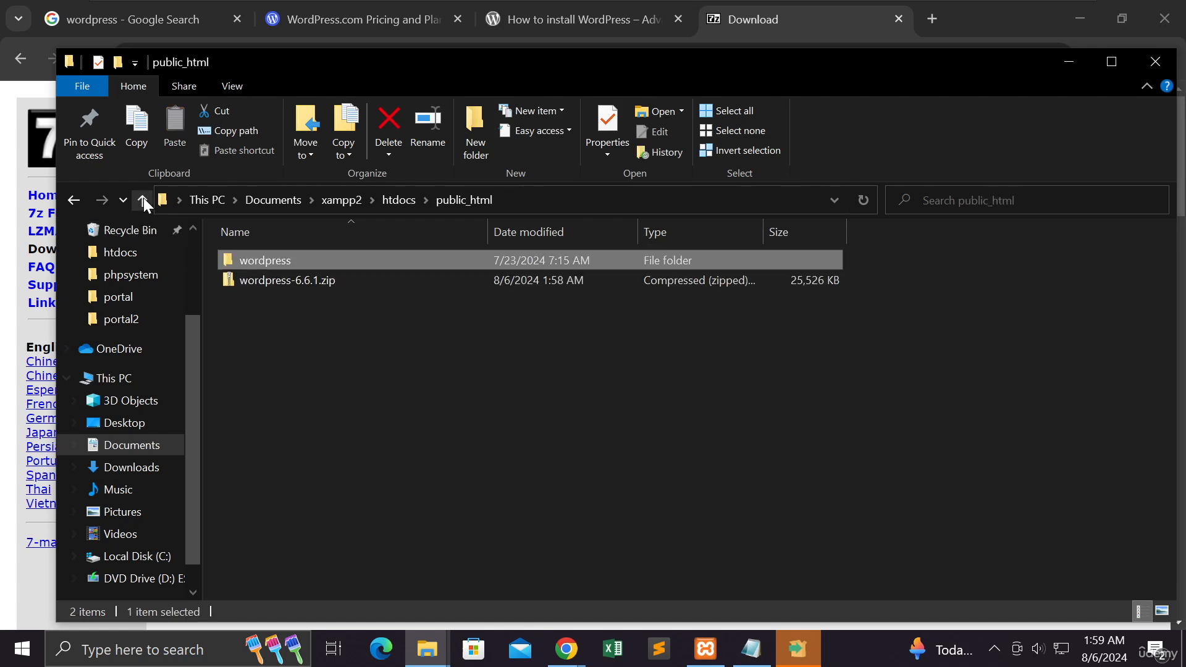
right_click(300, 335)
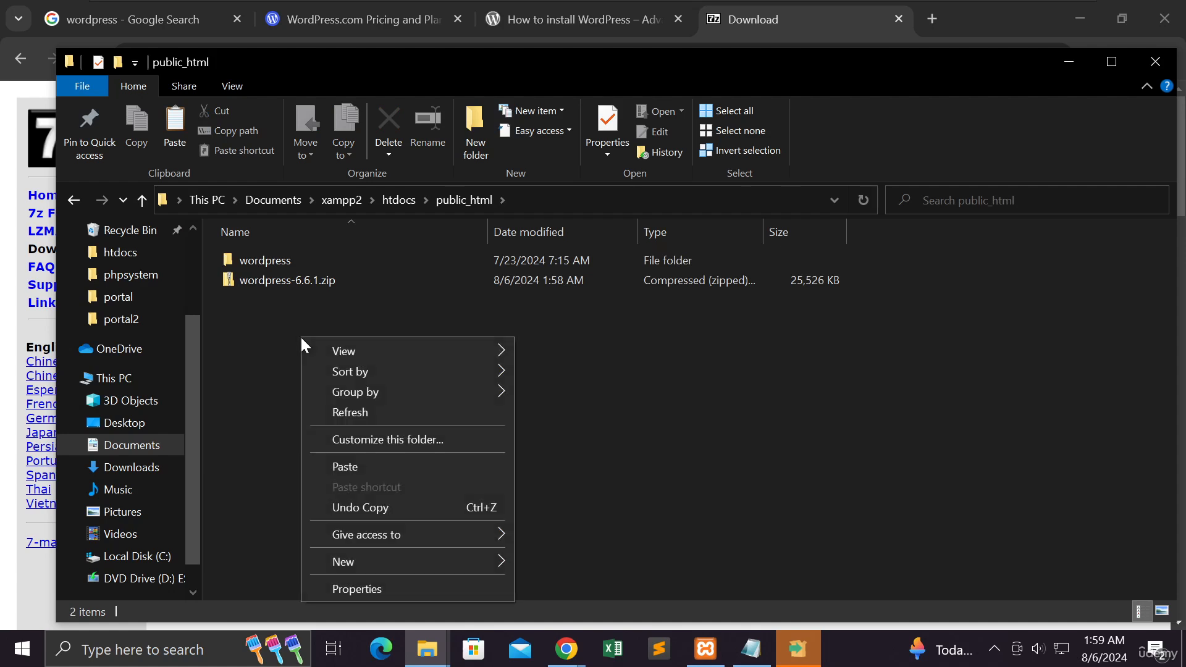
click(346, 469)
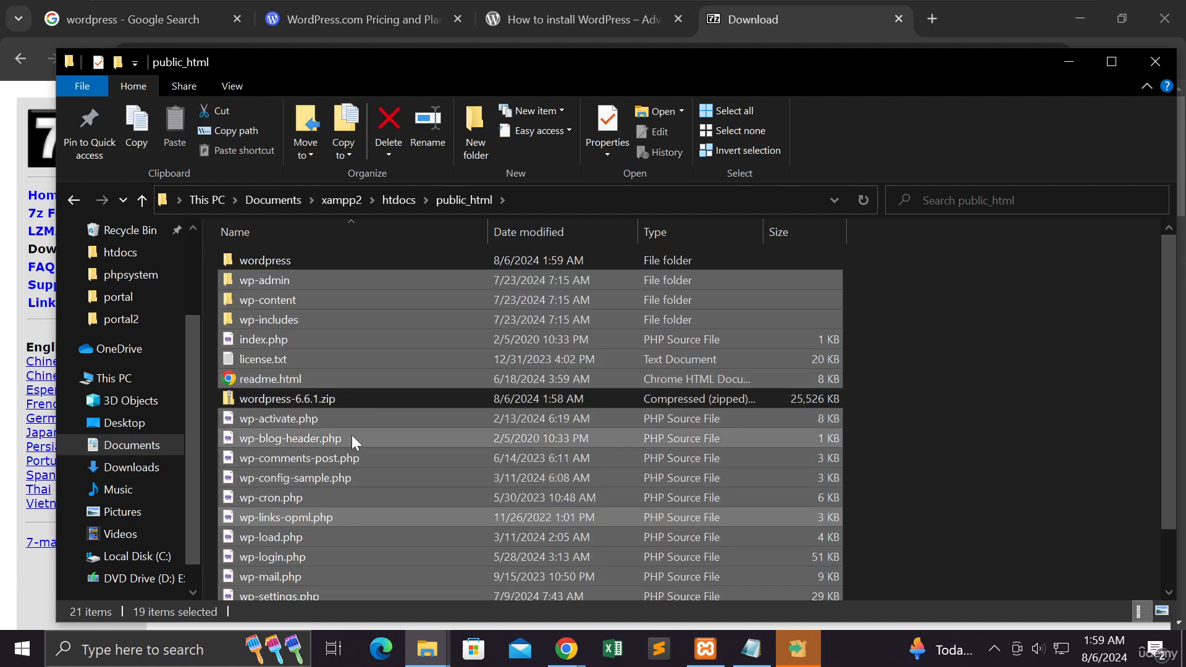
click(948, 437)
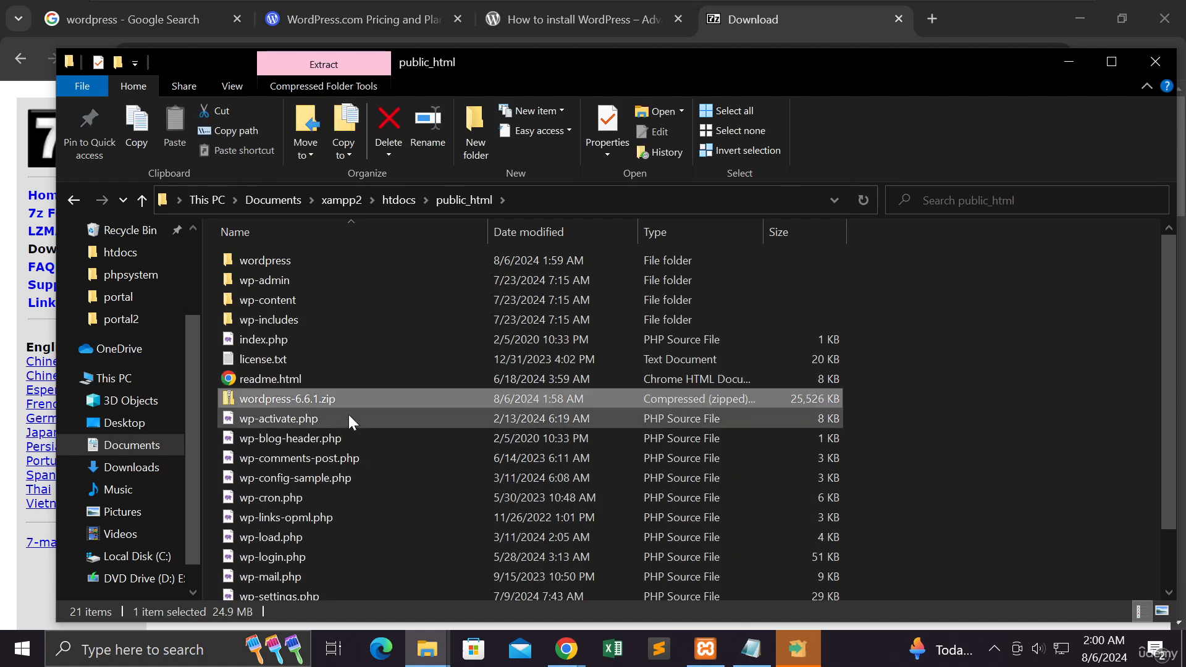
Step: Delete wordpress-6.6.1.zip and the emptied wordpress folder from public_html
right_click(302, 398)
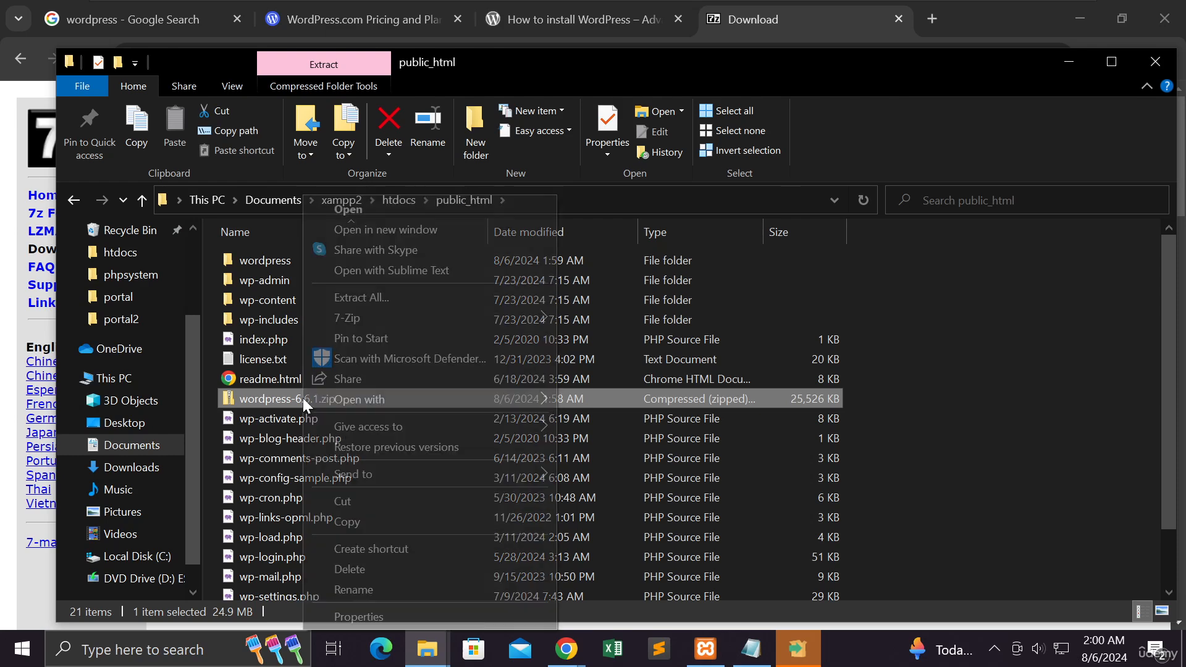
click(361, 569)
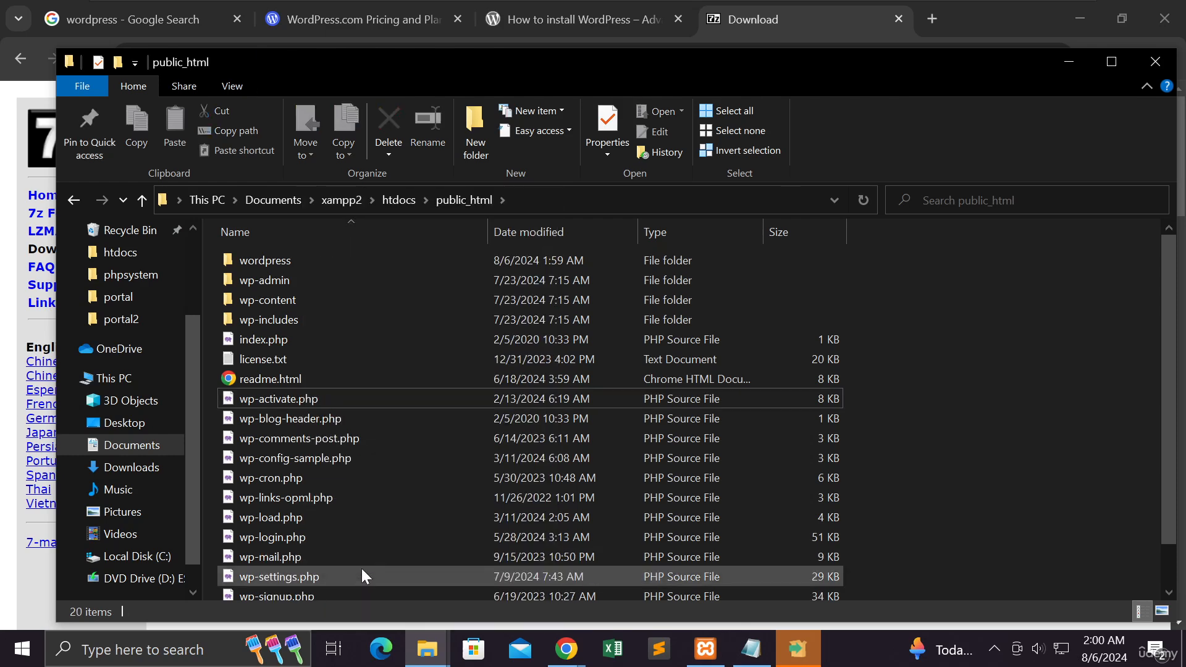
right_click(282, 259)
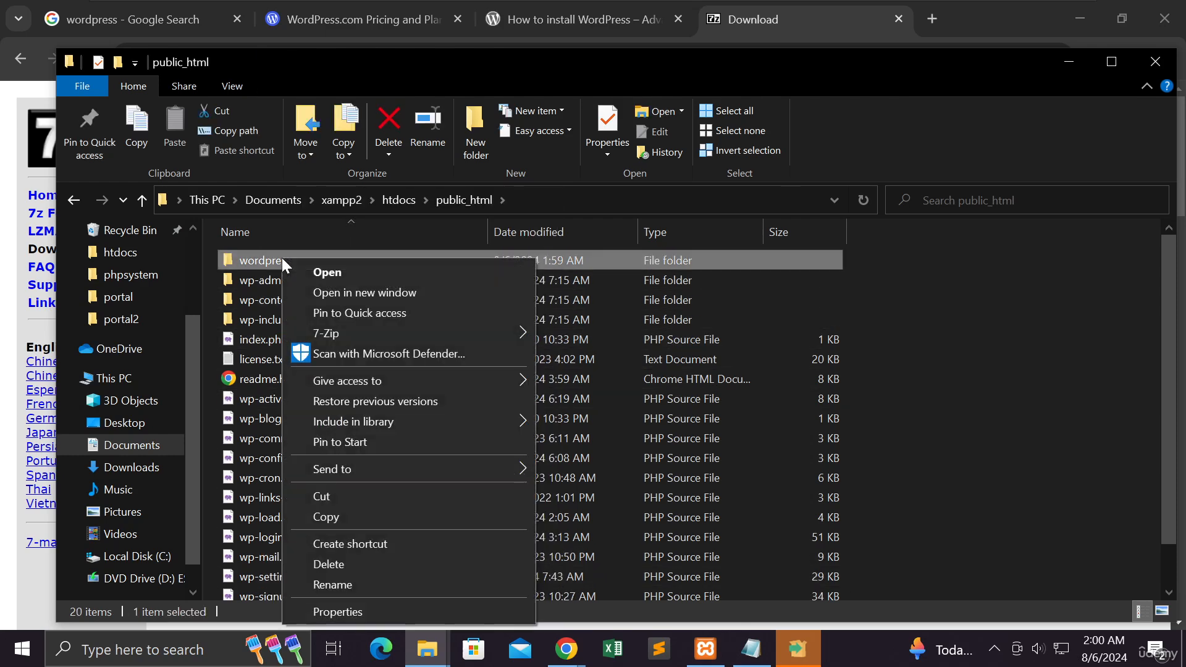
click(361, 564)
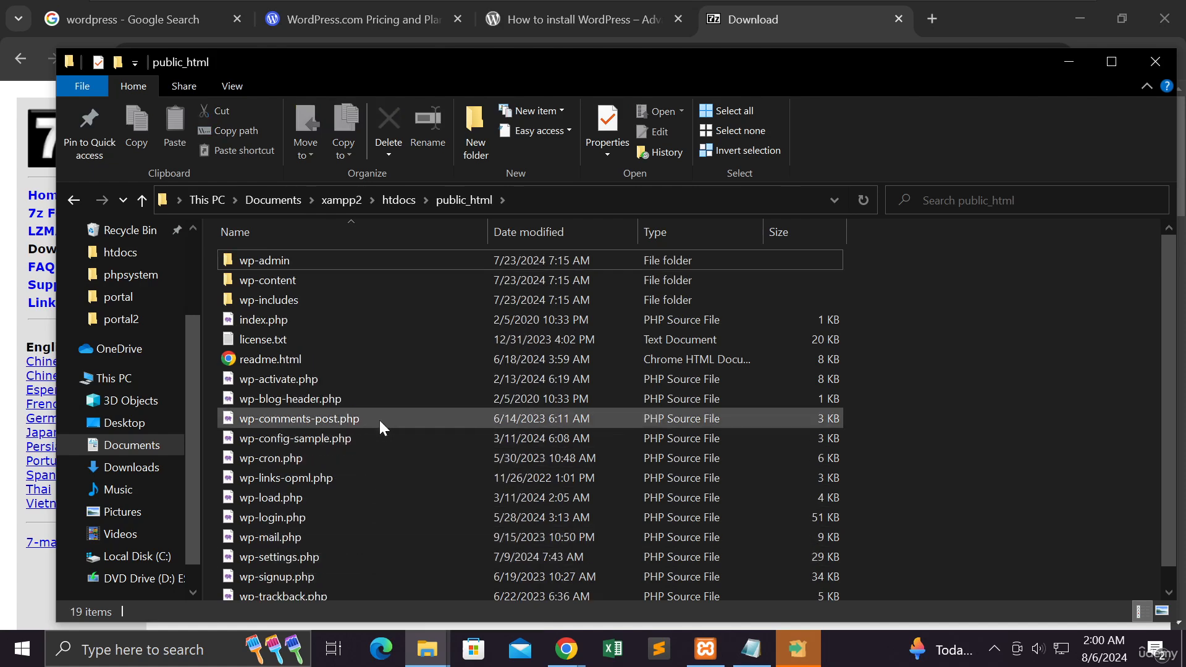
Step: Look through the WordPress files now in public_html and point out index.php by selecting it
scroll(383, 420, down, 1)
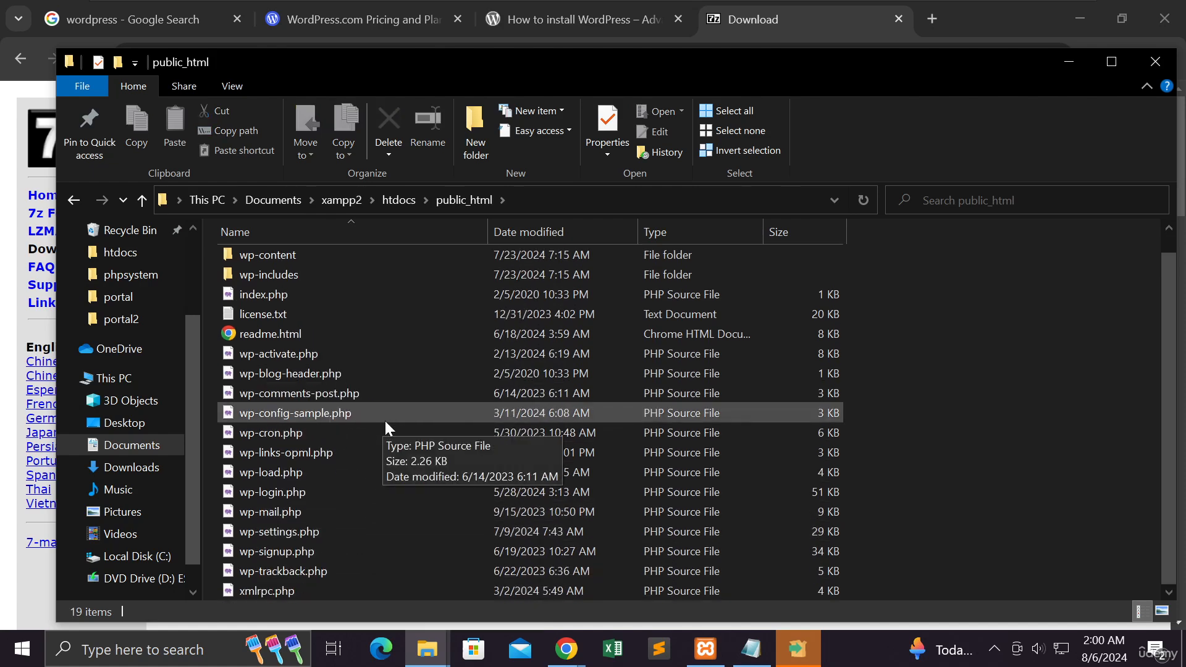
scroll(437, 400, up, 1)
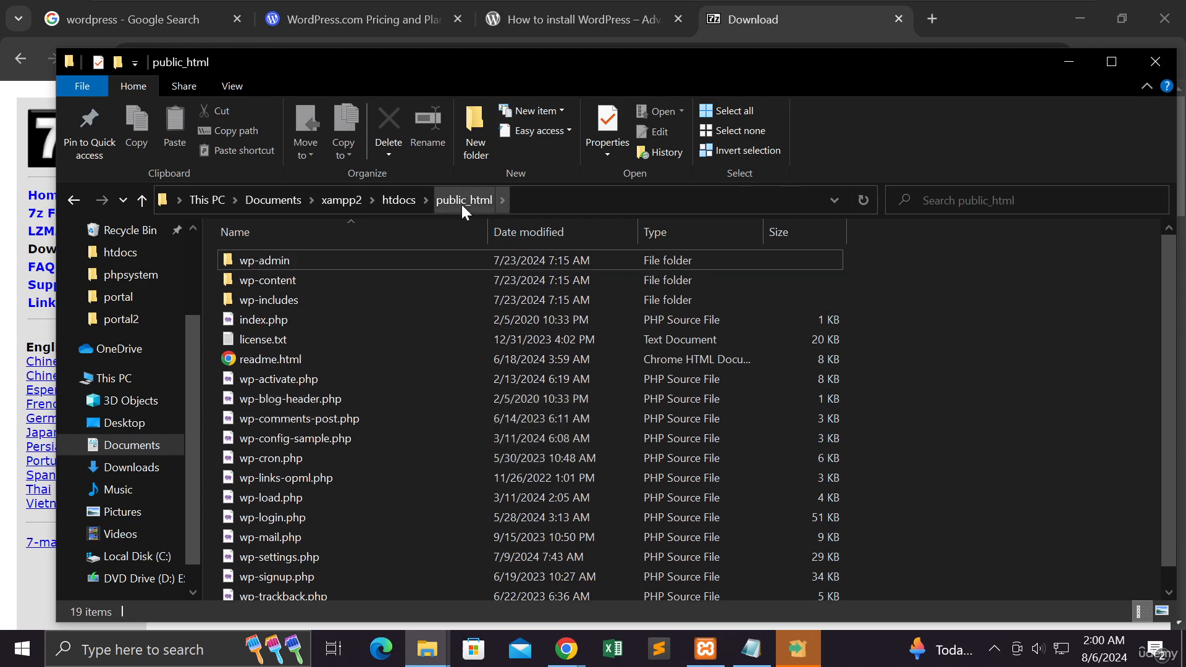
scroll(437, 428, down, 1)
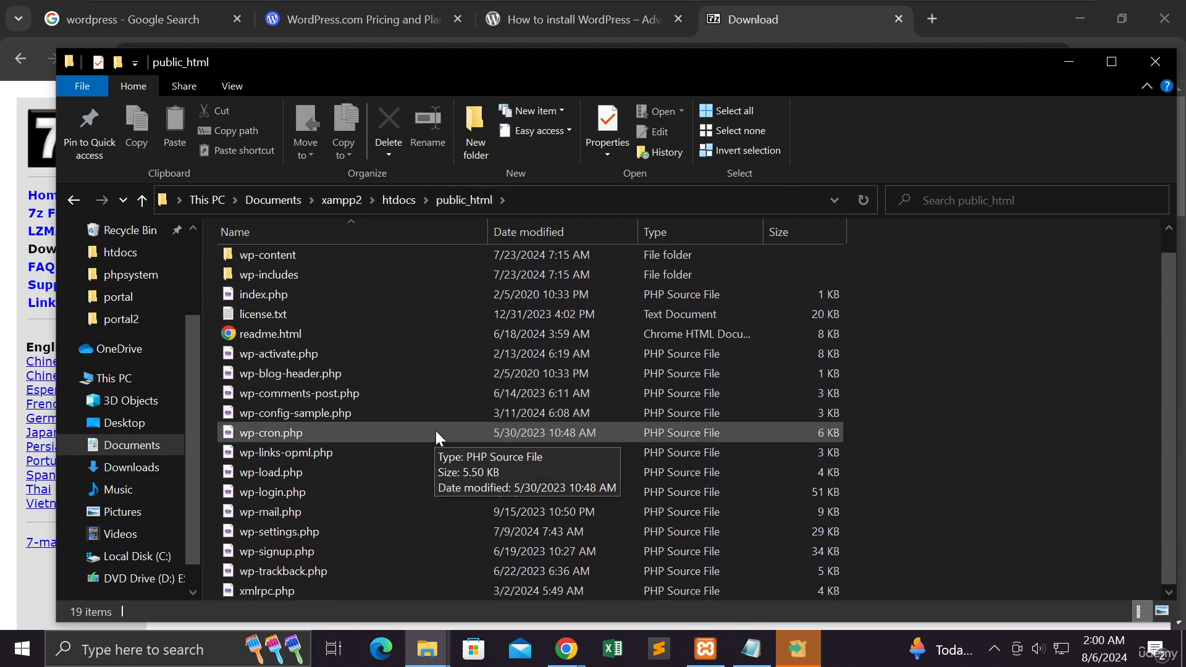
click(316, 297)
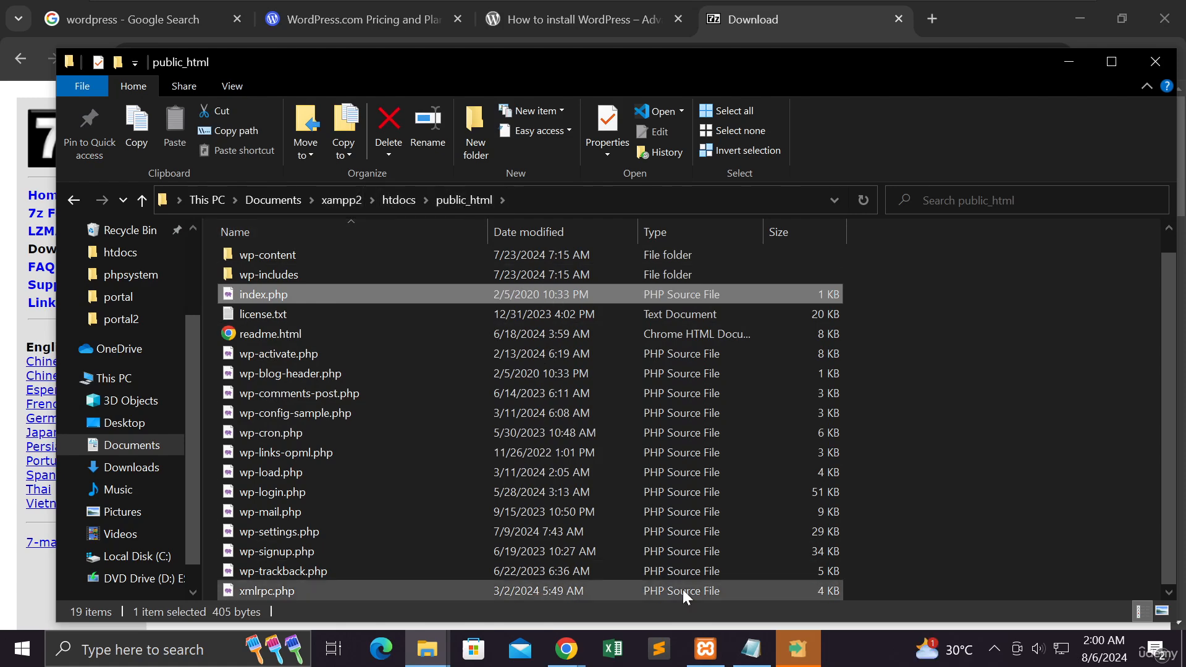
Step: Switch to Chrome, check the Apache and MySQL status in the XAMPP Control Panel, and minimize the panel
click(557, 649)
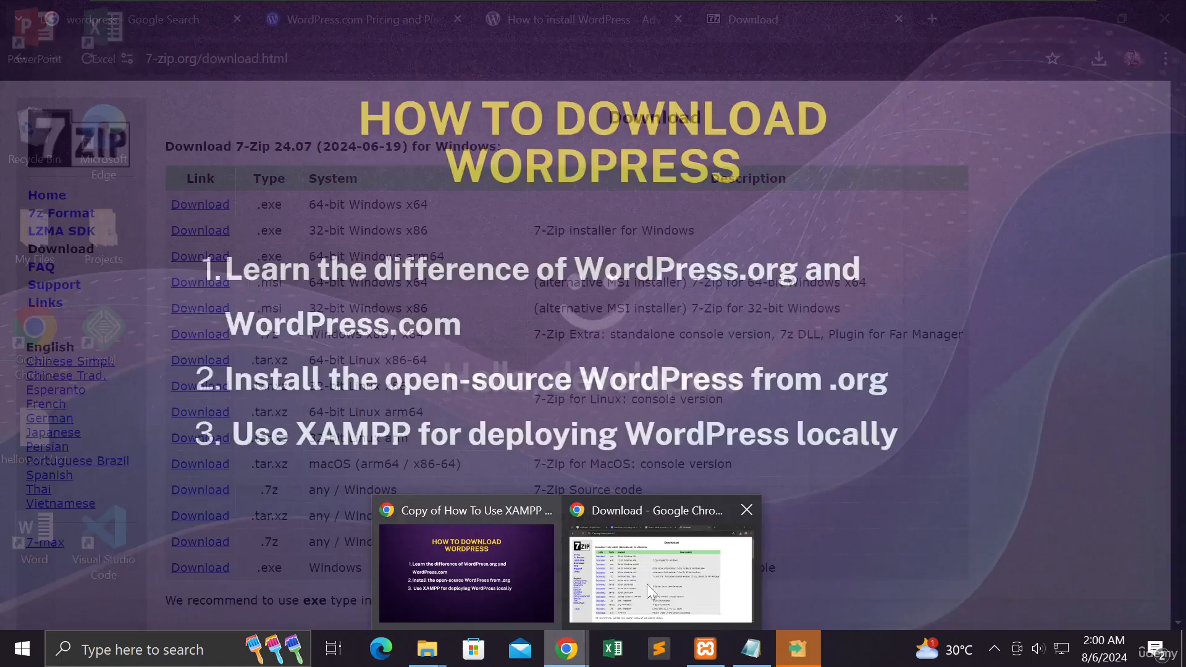
click(647, 584)
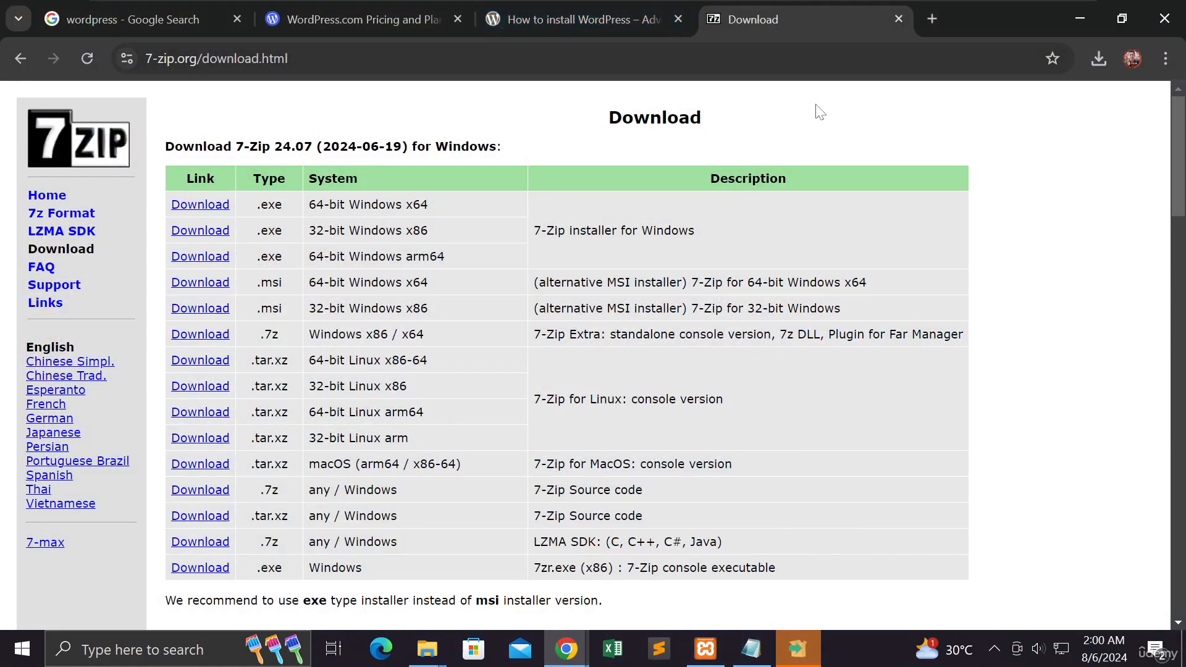
click(702, 651)
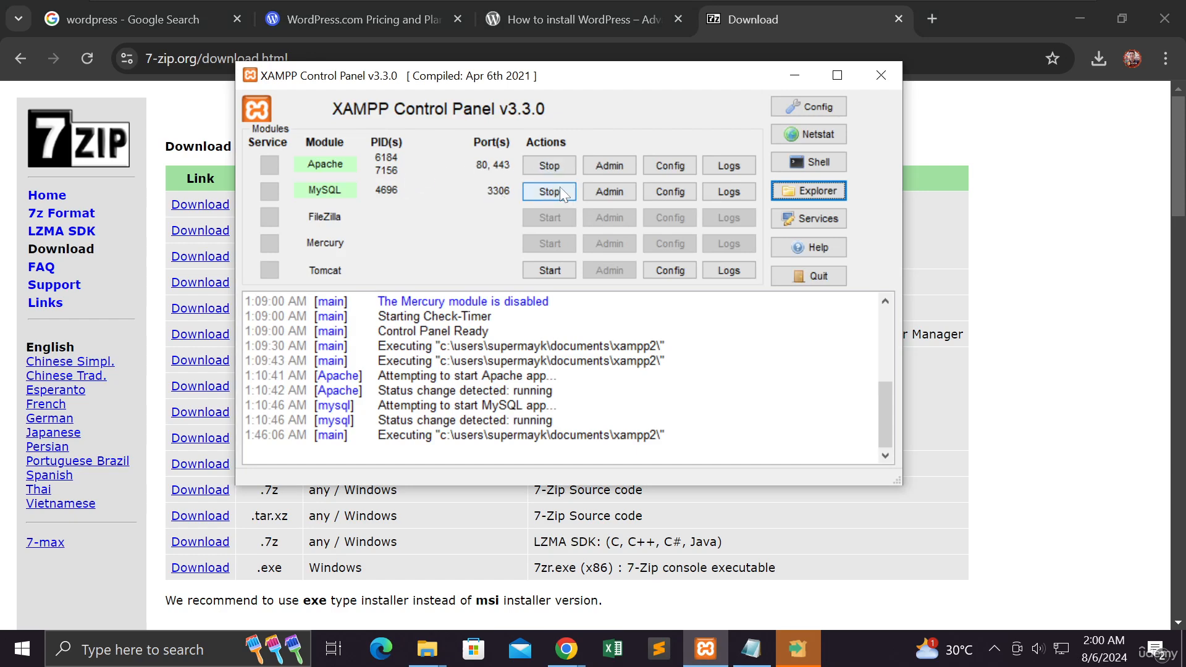
click(798, 74)
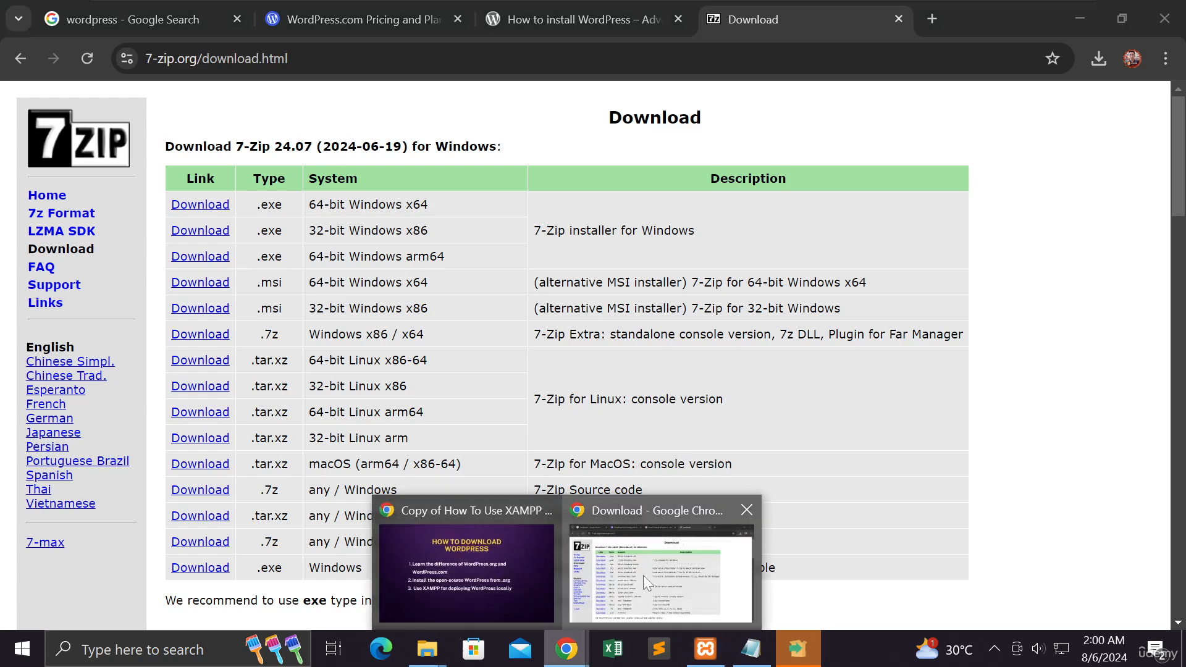
Step: Close the 7-Zip download, WordPress installation guide and WordPress.com pricing pages, keeping only the "wordpress" search results open
click(899, 19)
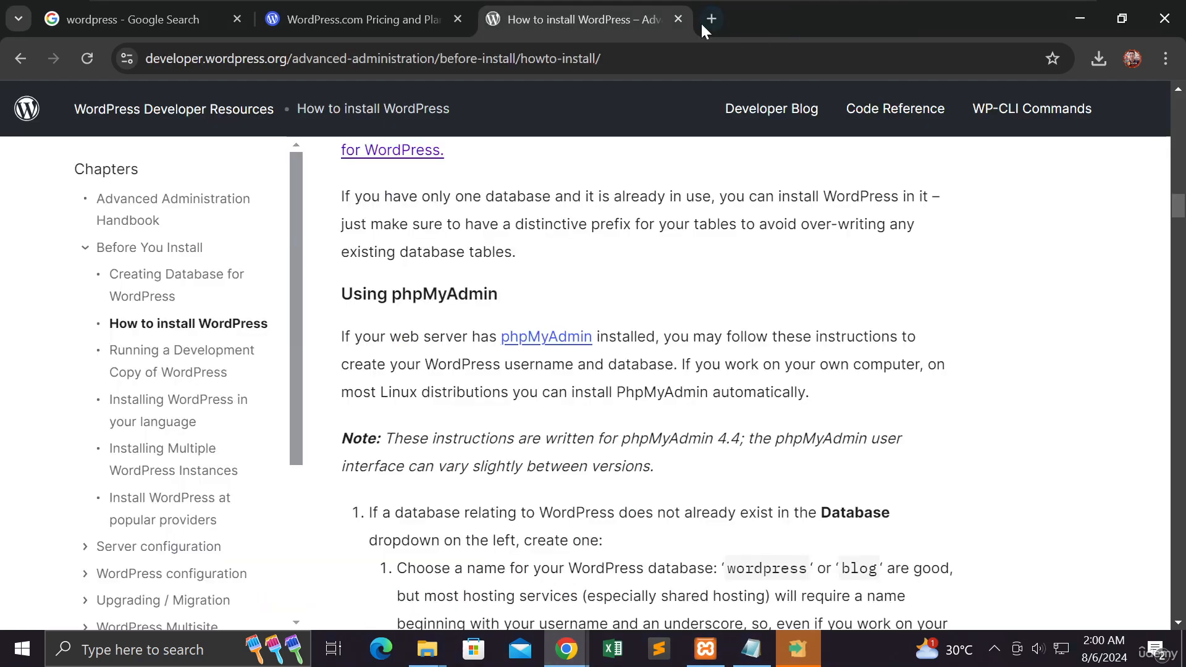
click(677, 19)
click(457, 19)
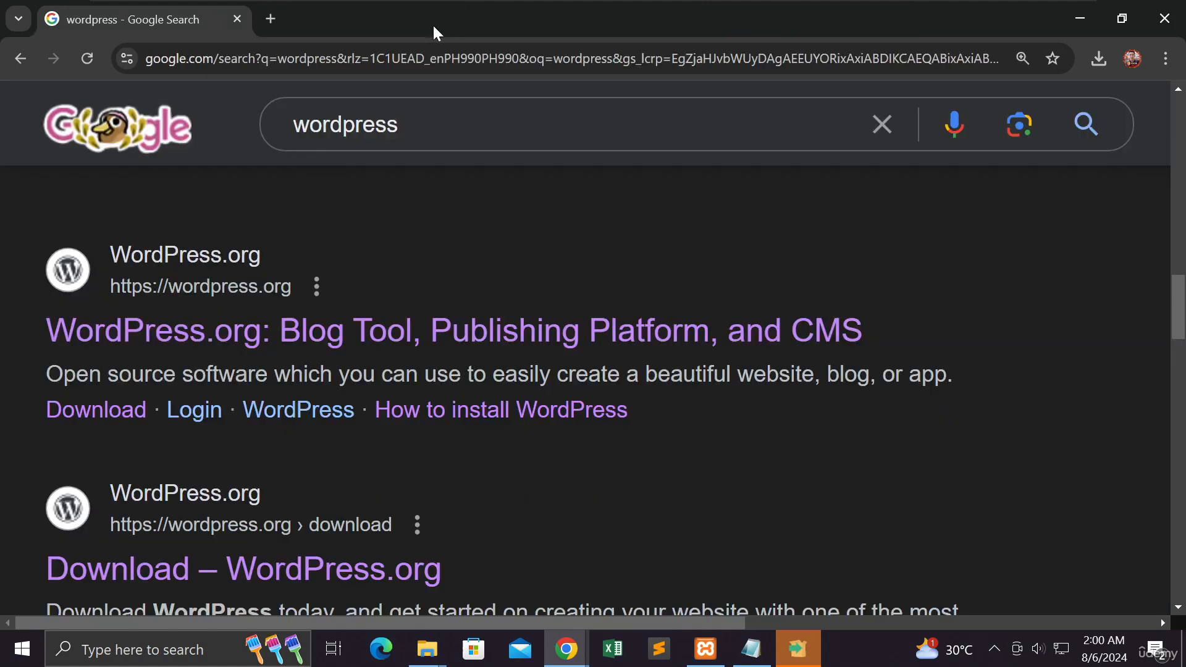
Step: Open localhost/ in a new browser tab to load the XAMPP dashboard
click(272, 21)
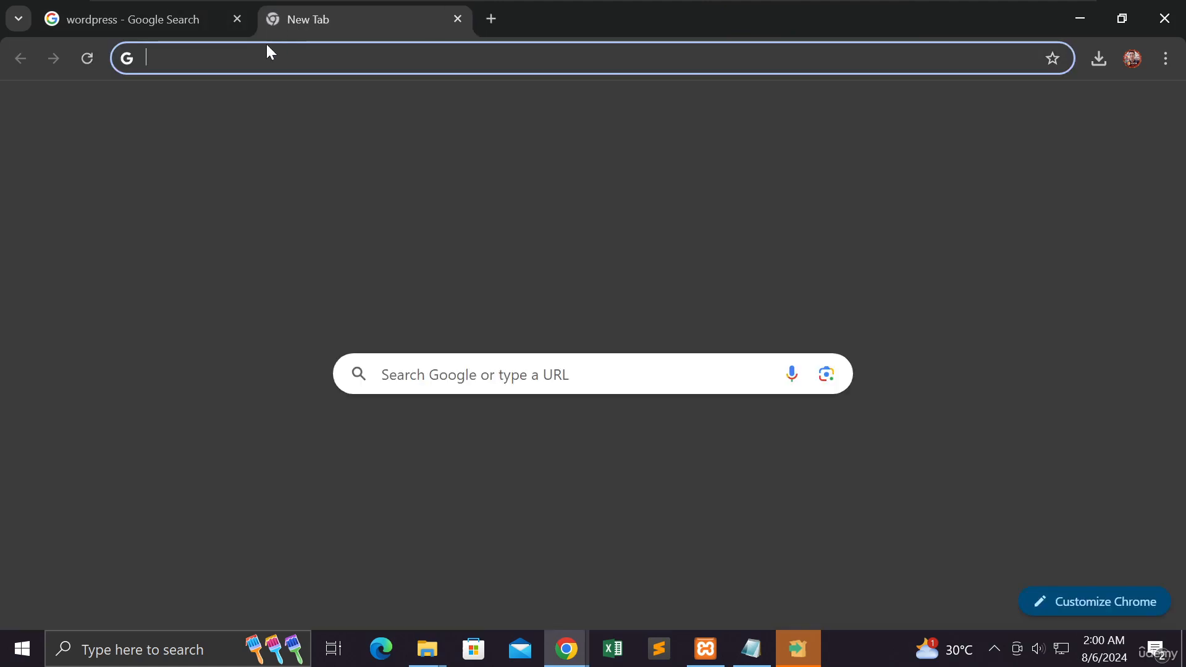
click(268, 50)
text(localhost/dashboard/index.html)
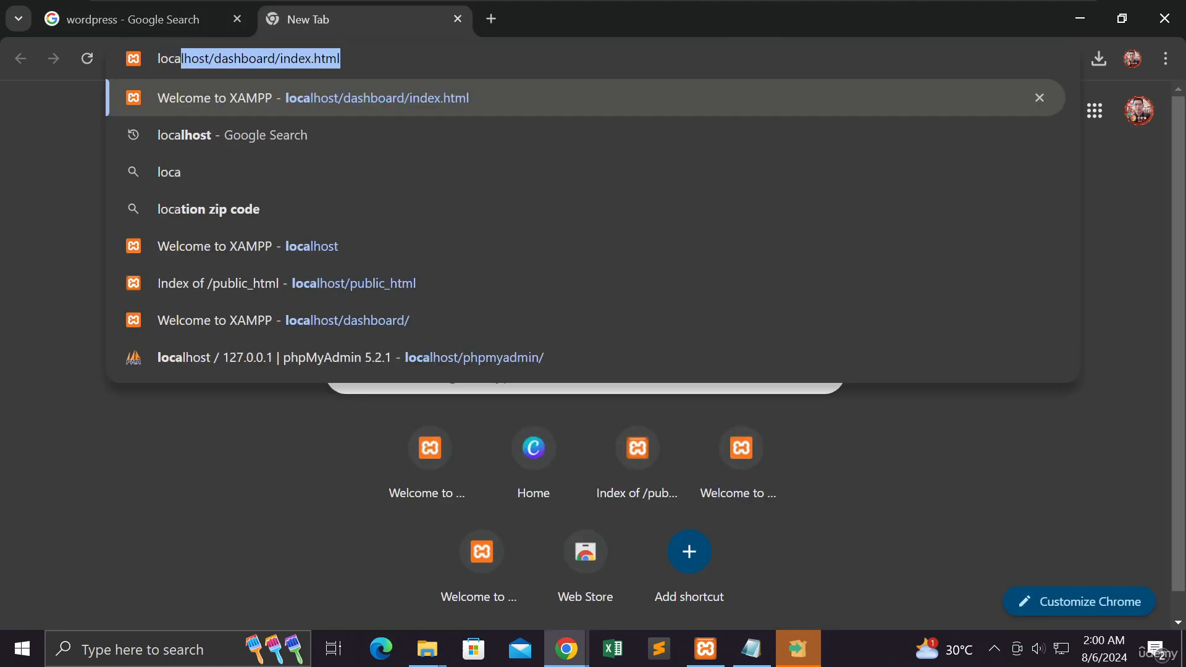
key(Right)
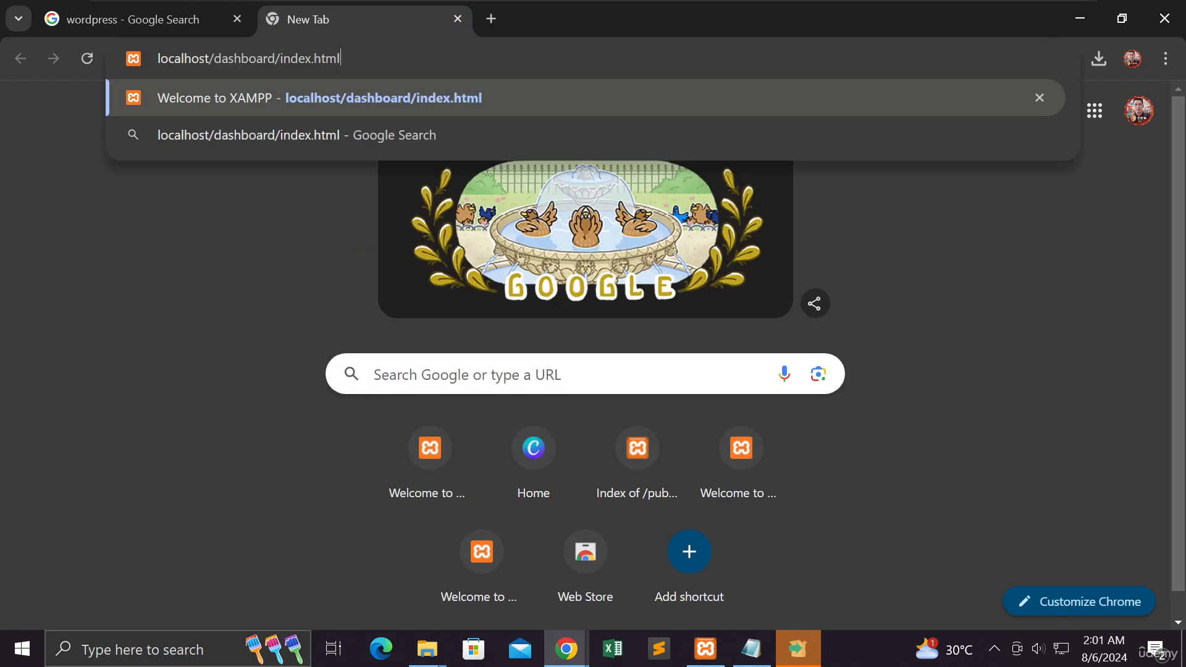
key(BackSpace)
key(BackSpace)
key(BackSpace)
key(BackSpace)
key(BackSpace)
key(BackSpace)
key(BackSpace)
key(BackSpace)
key(BackSpace)
key(BackSpace)
key(BackSpace)
key(BackSpace)
key(BackSpace)
key(BackSpace)
key(BackSpace)
key(BackSpace)
key(BackSpace)
key(BackSpace)
key(BackSpace)
key(BackSpace)
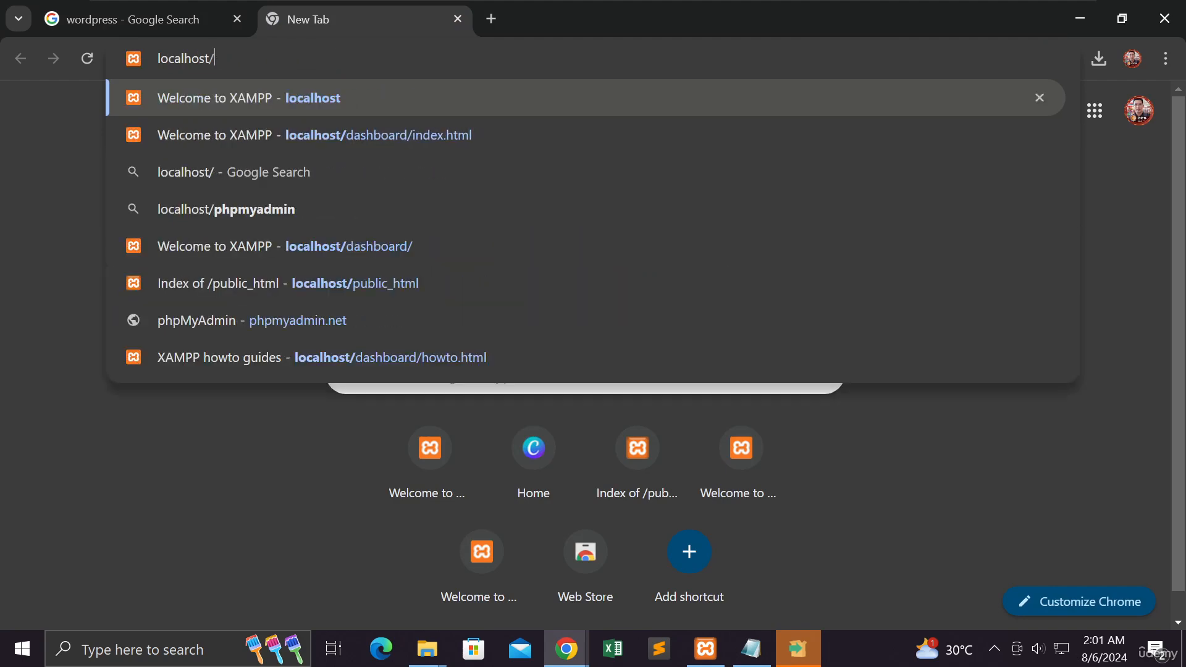
key(Return)
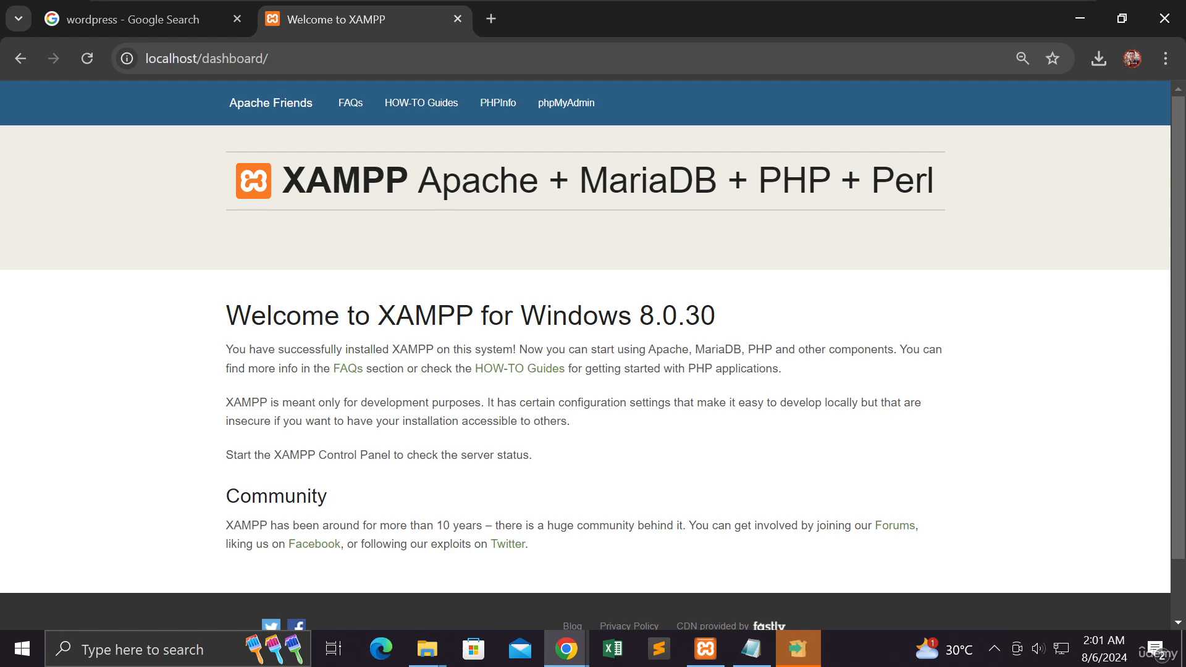
Step: Mark dashboard/ in the address and check the public_html folder inside htdocs in File Explorer
drag(268, 58, 202, 58)
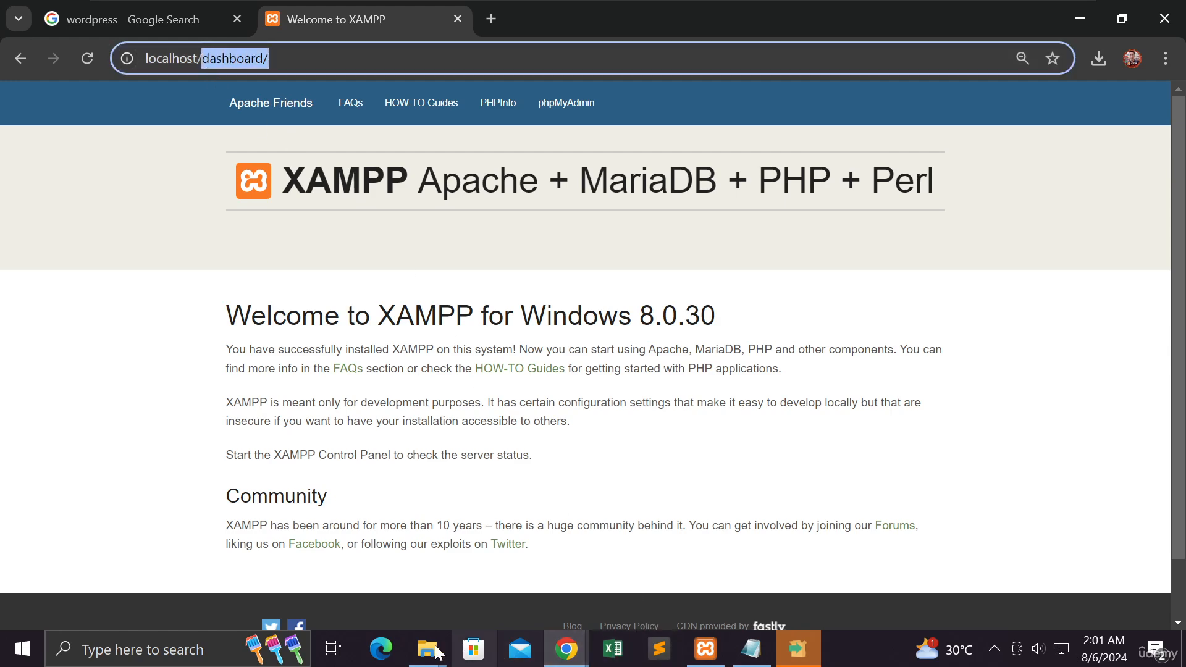
mouse_move(437, 653)
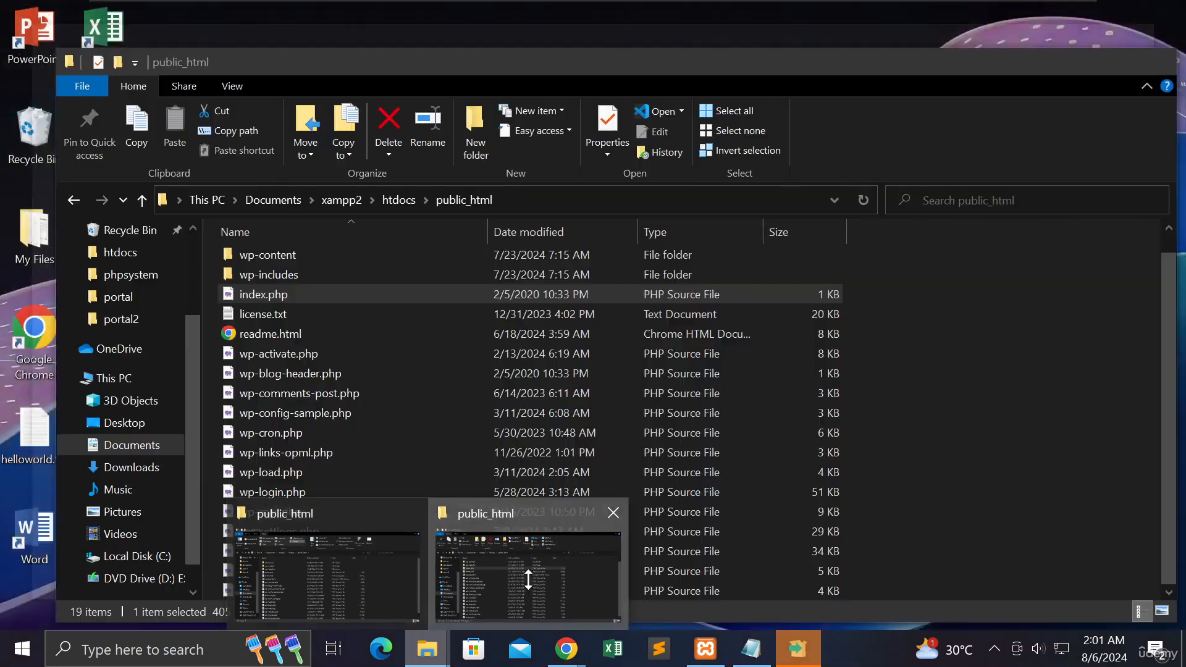
click(528, 579)
click(402, 201)
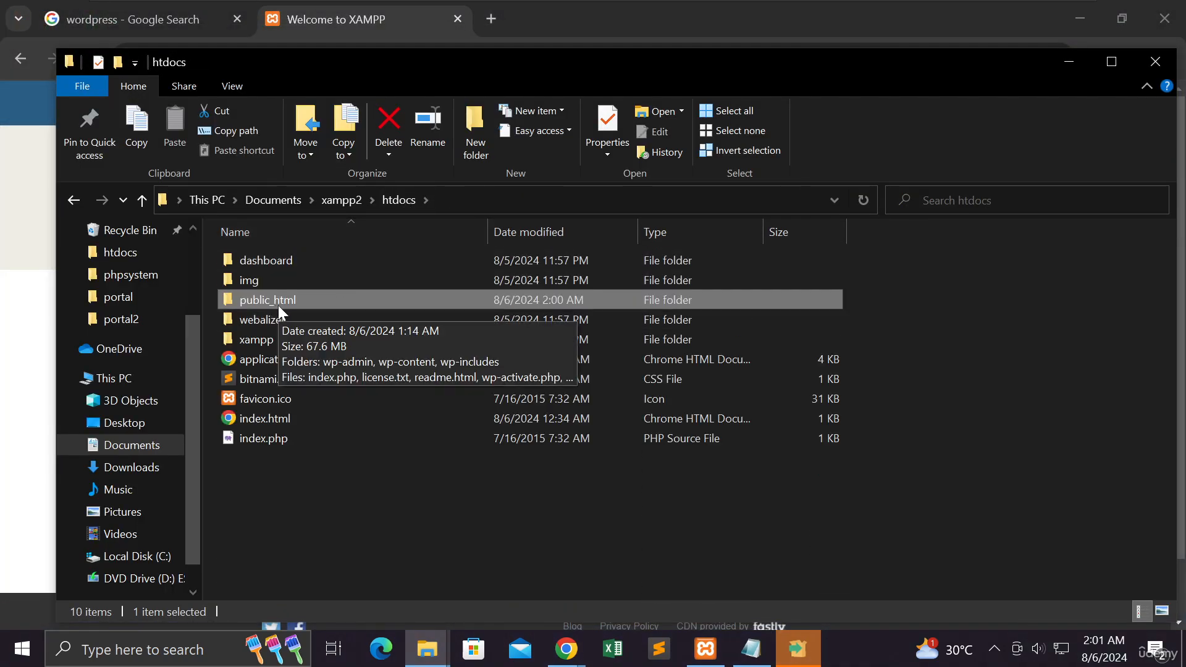
Step: Return to Chrome and replace dashboard/ in the address to load localhost/public_html/
click(411, 24)
key(Right)
key(shift+Left)
key(shift+Left)
key(shift+Left)
key(shift+Left)
key(shift+Left)
key(shift+Left)
key(shift+Left)
key(shift+Left)
key(shift+Left)
key(shift+Left)
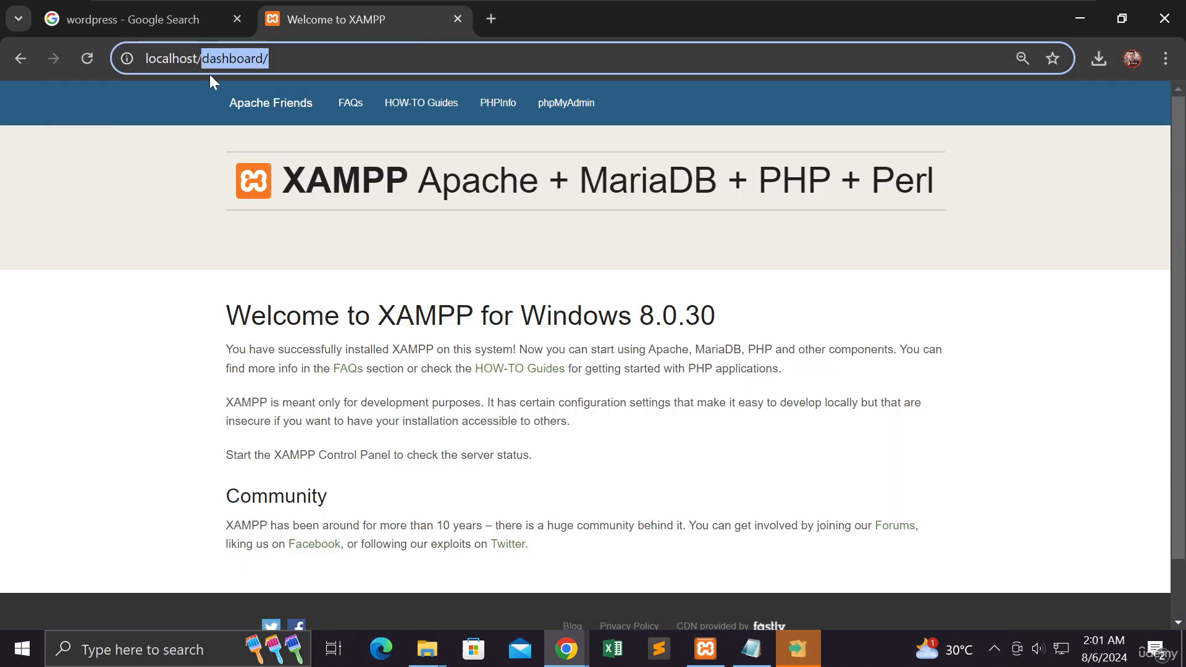
text(p)
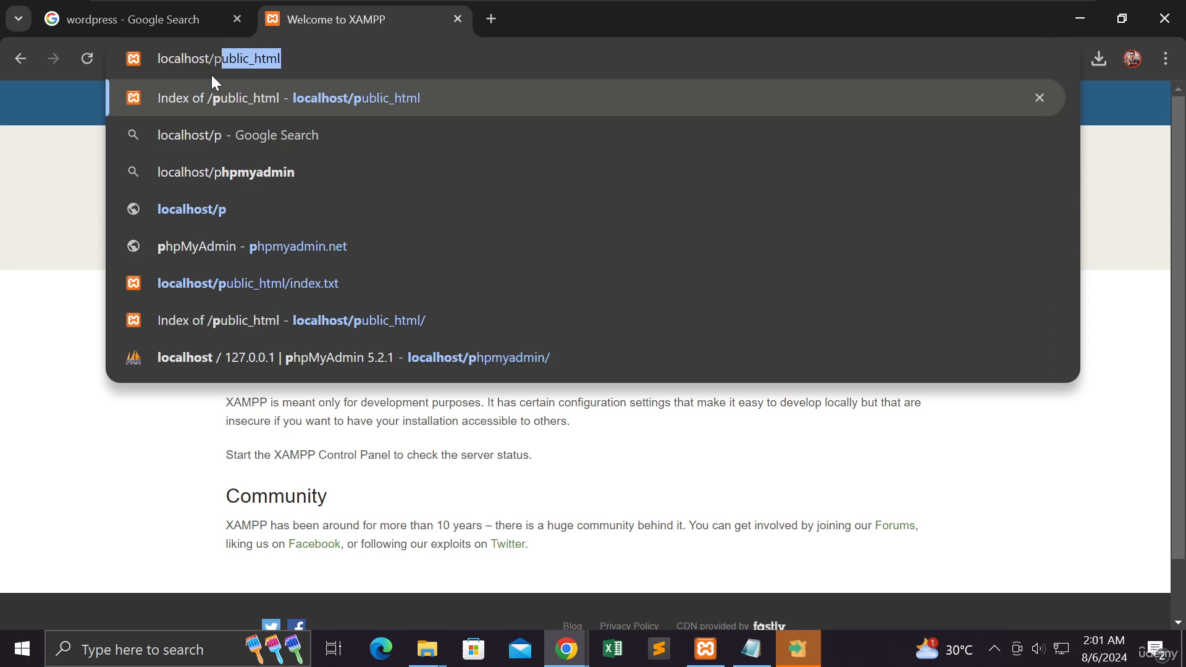
key(Right)
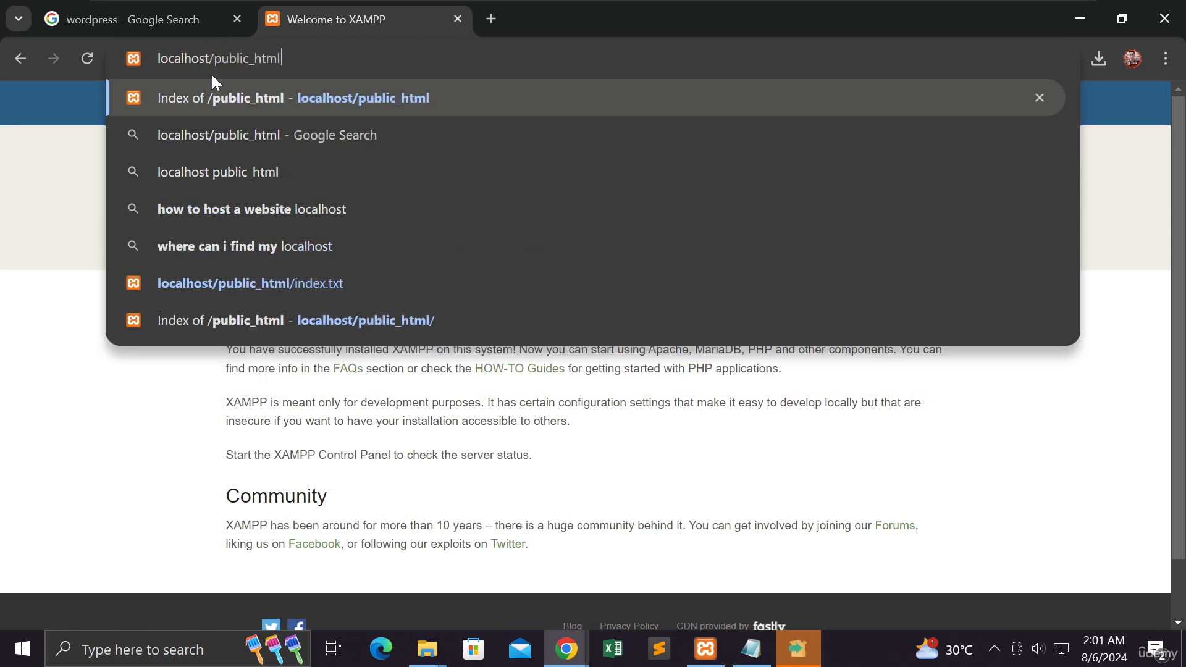
text(/)
key(Return)
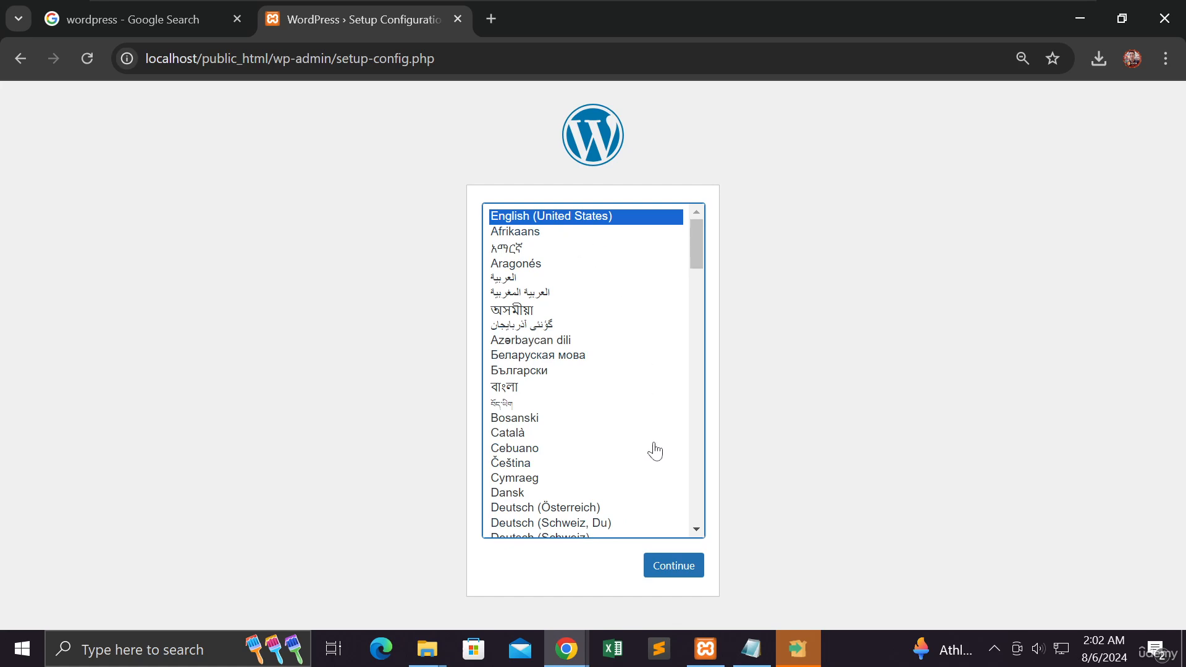
Step: Continue the WordPress setup in English (United States) and enter wp_001 as the database name
click(663, 573)
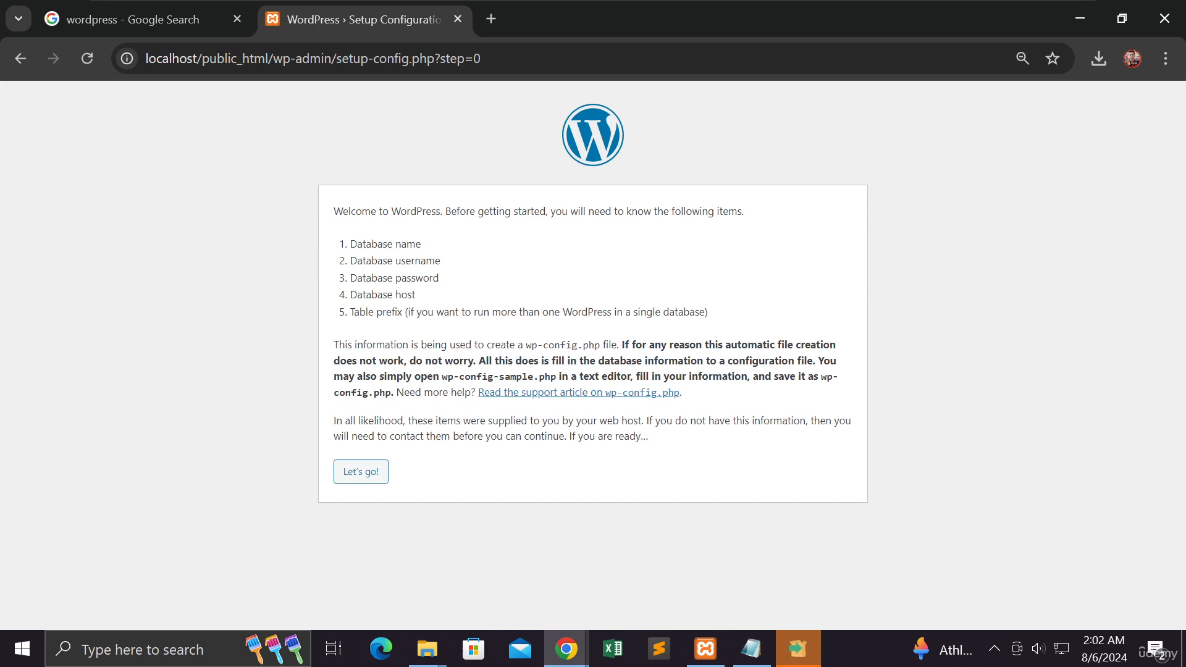
click(372, 476)
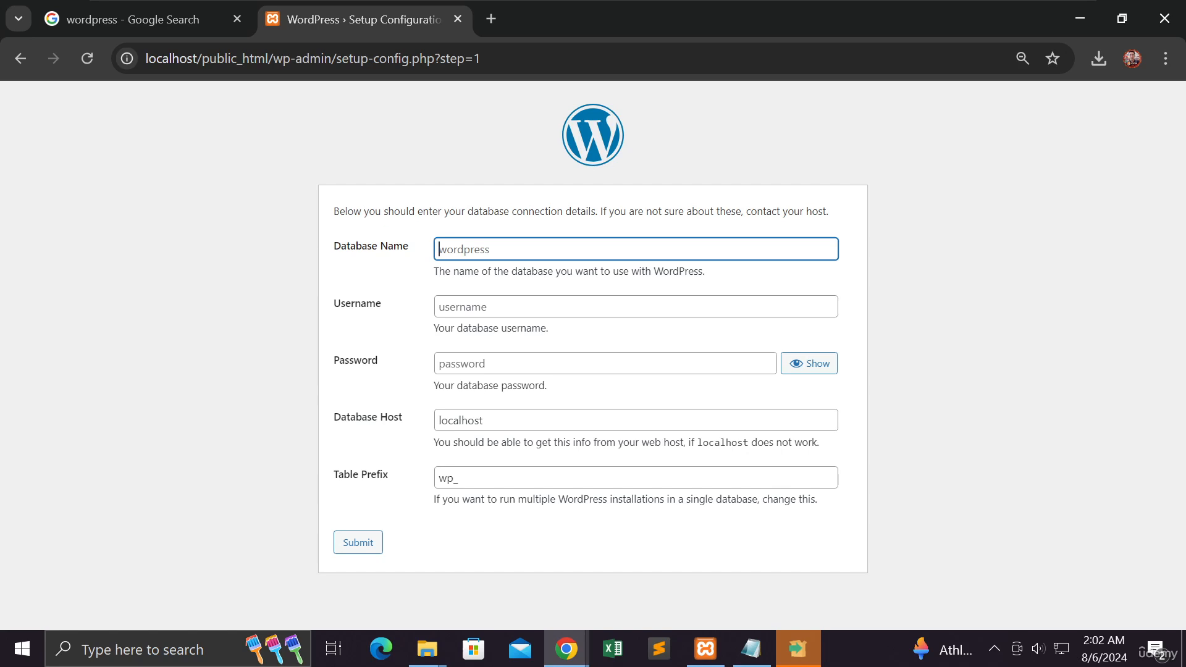
text(wp_)
text(001)
Step: Enter the database username as the owner's first and last name in lowercase, without an underscore between them
click(469, 304)
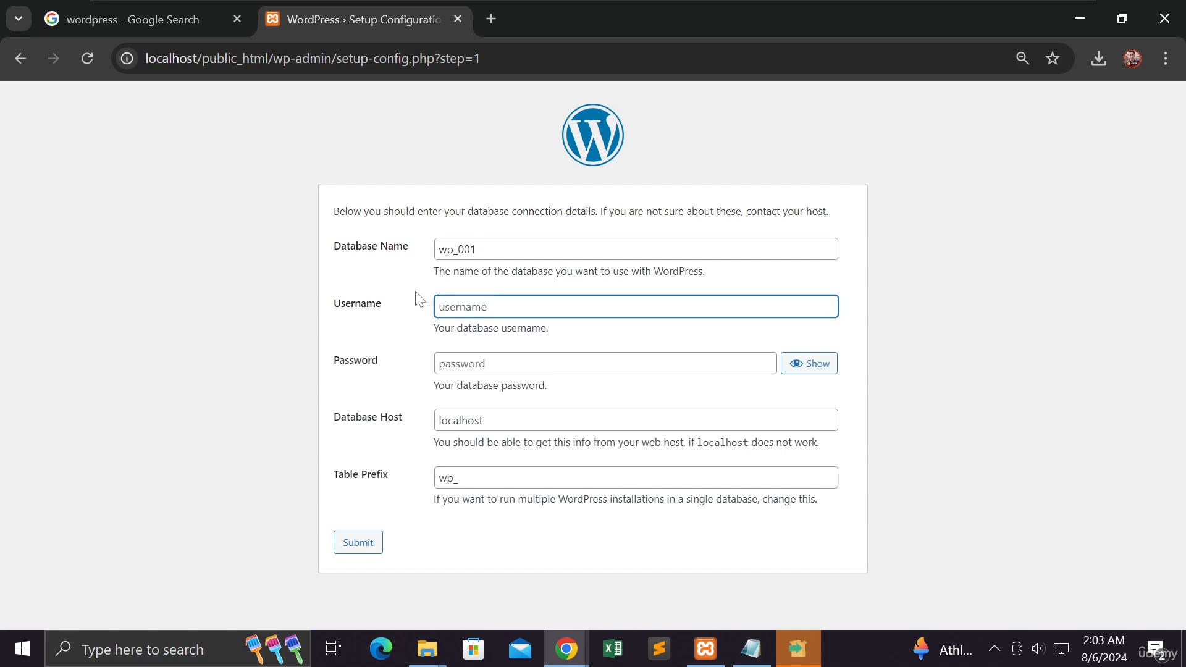
text(michael_tan)
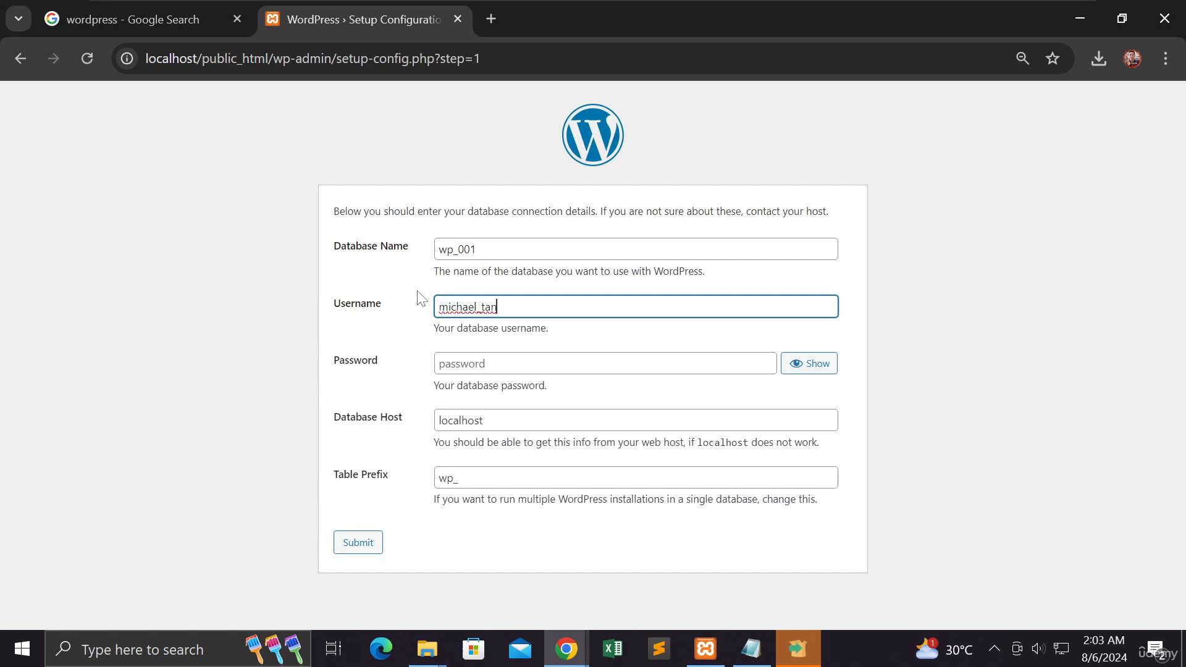
key(BackSpace)
key(BackSpace)
text(tan)
double_click(440, 306)
Step: Enter a database password and show it in plain text
click(467, 362)
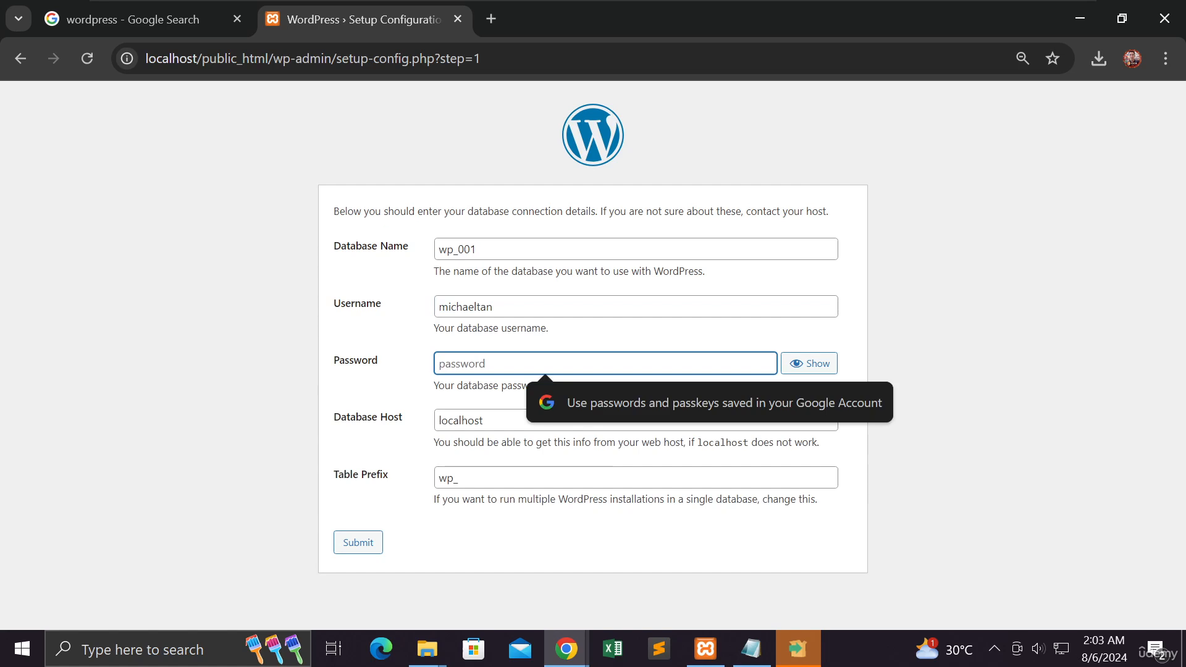
text(12)
key(BackSpace)
key(BackSpace)
text(••••••••••••)
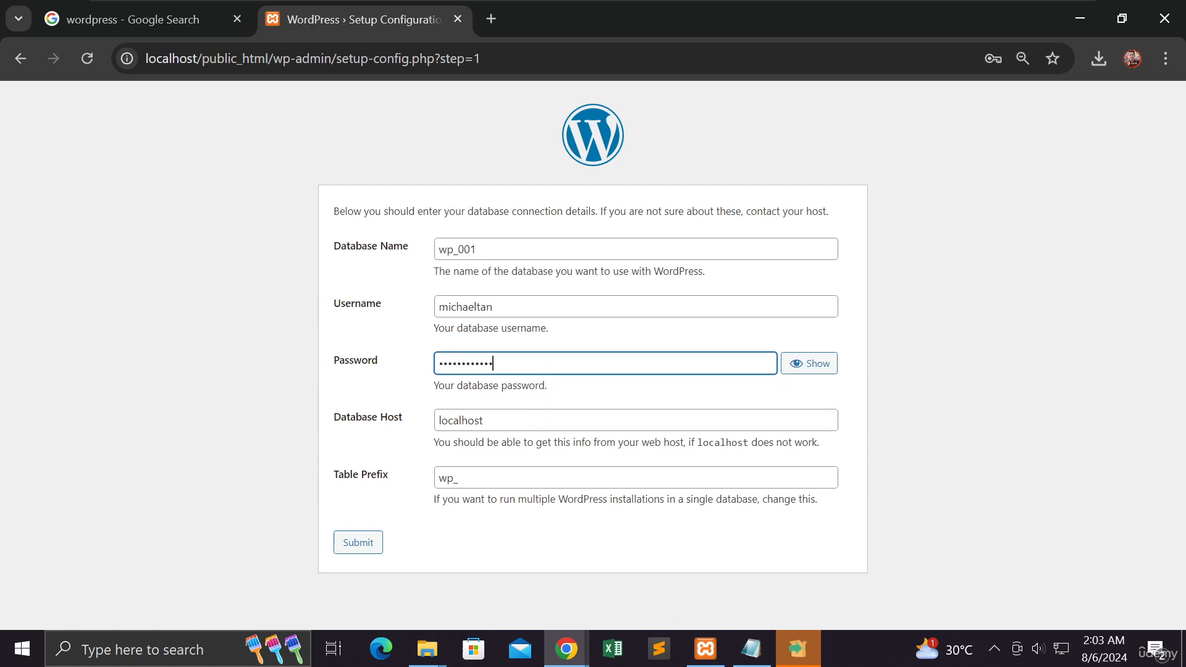
text(•••)
click(815, 370)
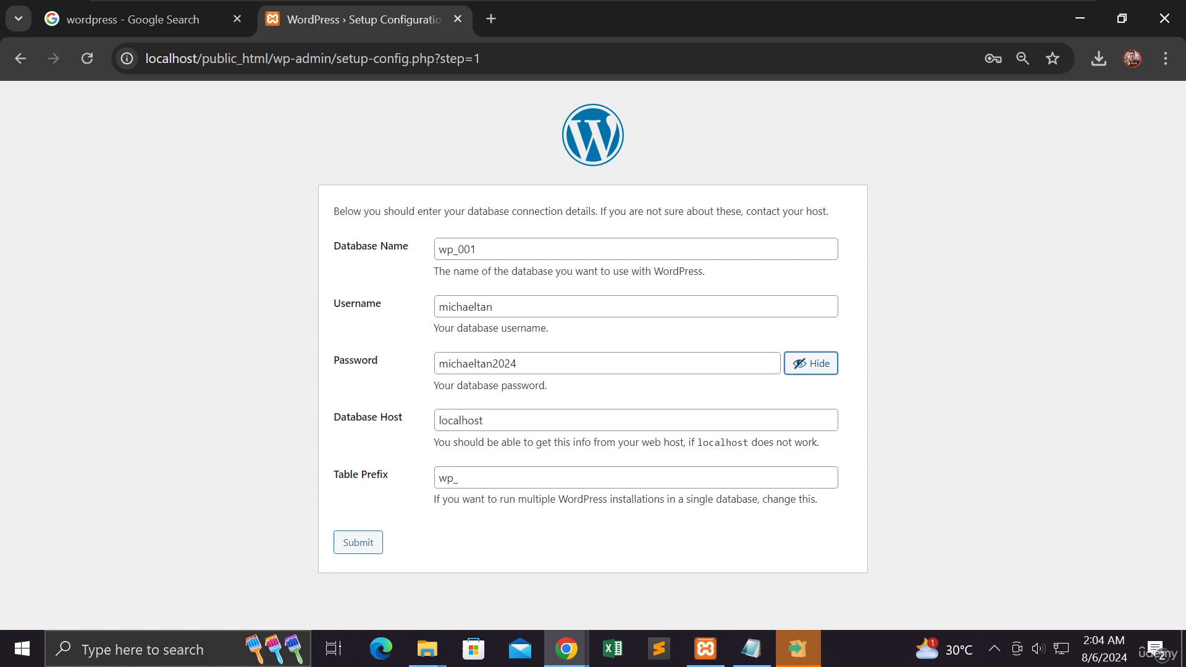
Step: Replace the database password with a variant mixing uppercase and lowercase letters with digits
click(519, 364)
key(shift+Left)
key(shift+Left)
key(shift+Left)
key(shift+Left)
key(shift+Left)
key(shift+Left)
key(shift+Left)
key(shift+Left)
key(shift+Left)
key(shift+Left)
key(shift+Left)
key(shift+Left)
key(shift+Left)
key(shift+Left)
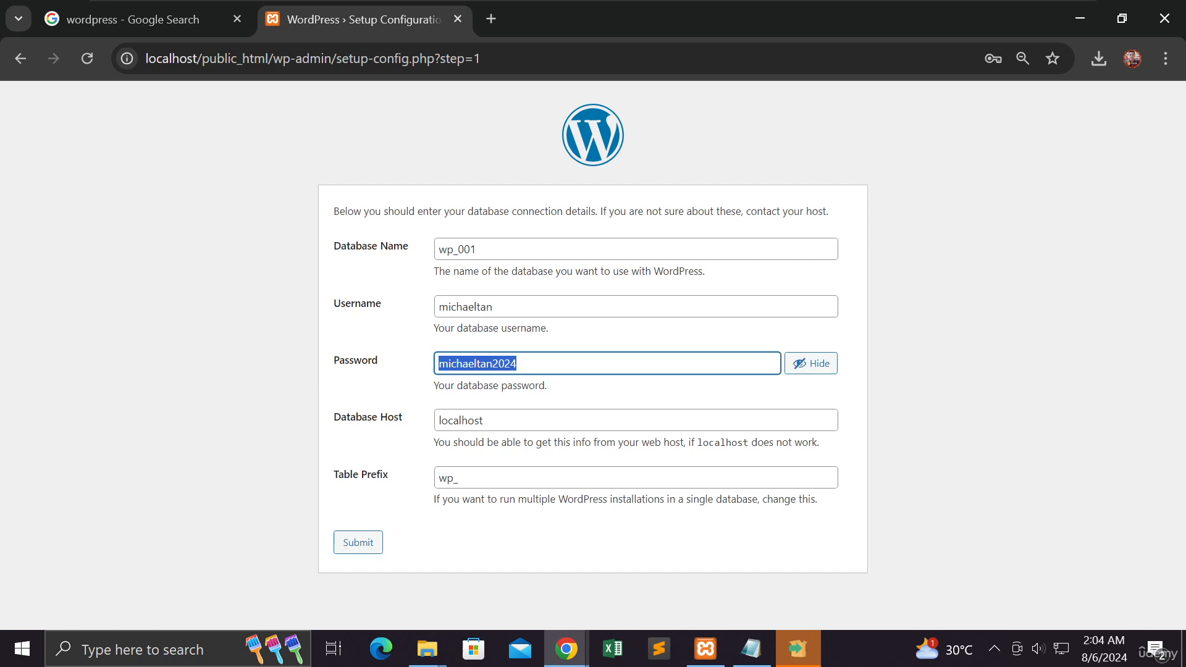
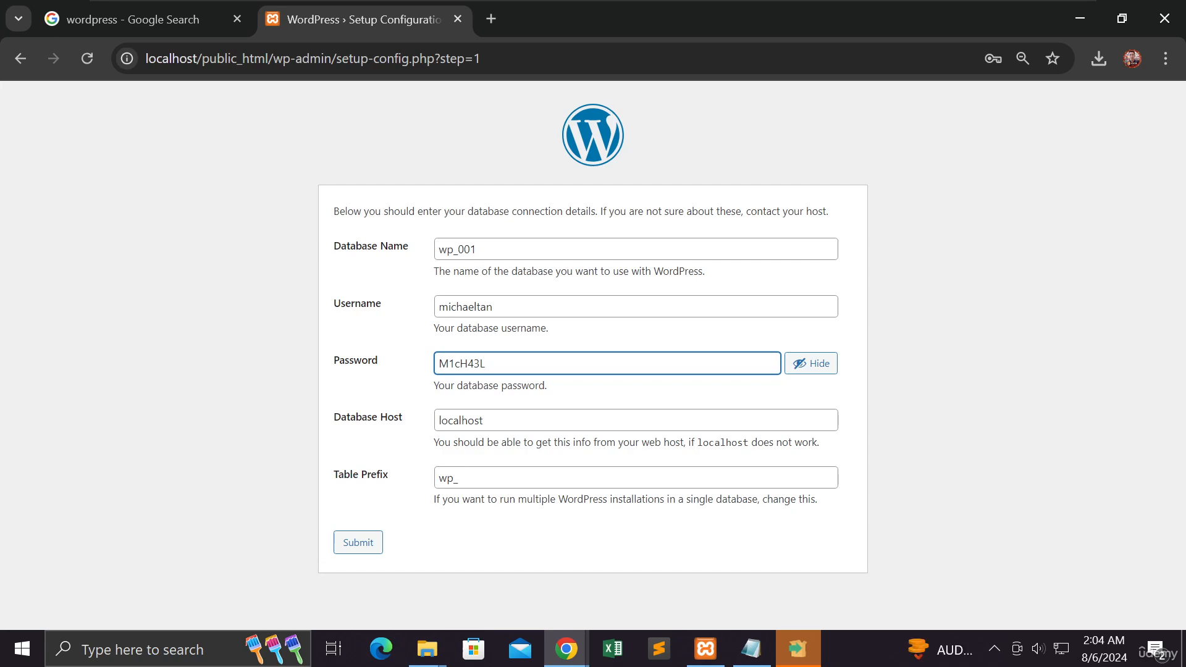
Step: Replace the database password with a simple one made of the username followed by a year
drag(486, 363, 432, 365)
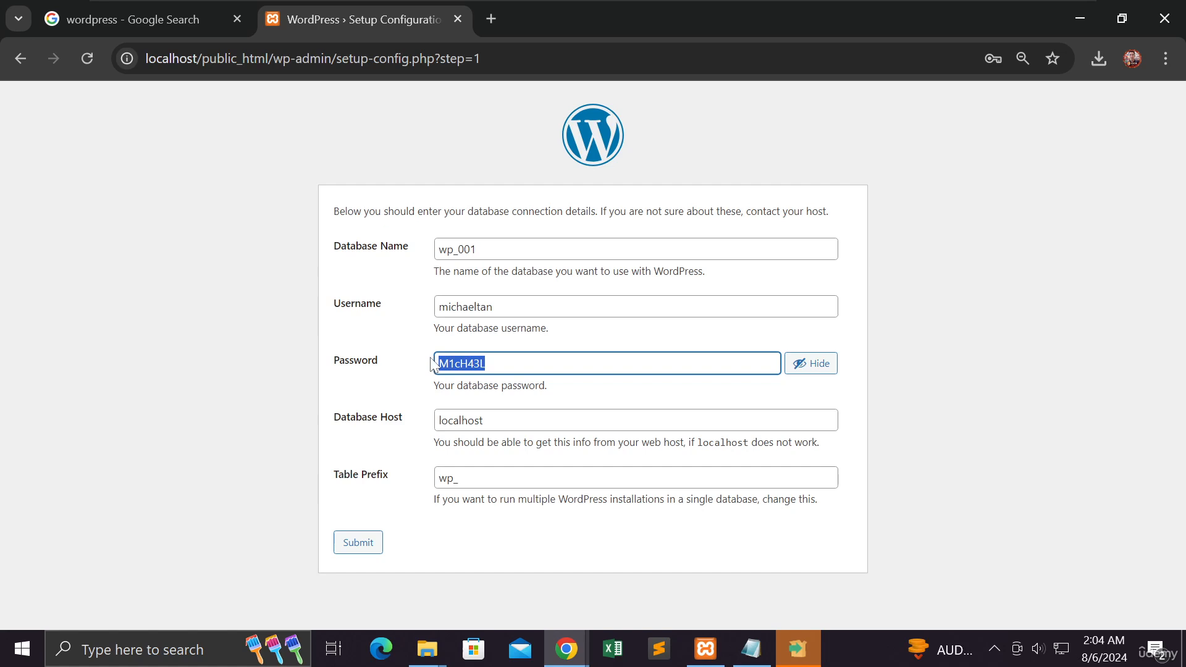
key(BackSpace)
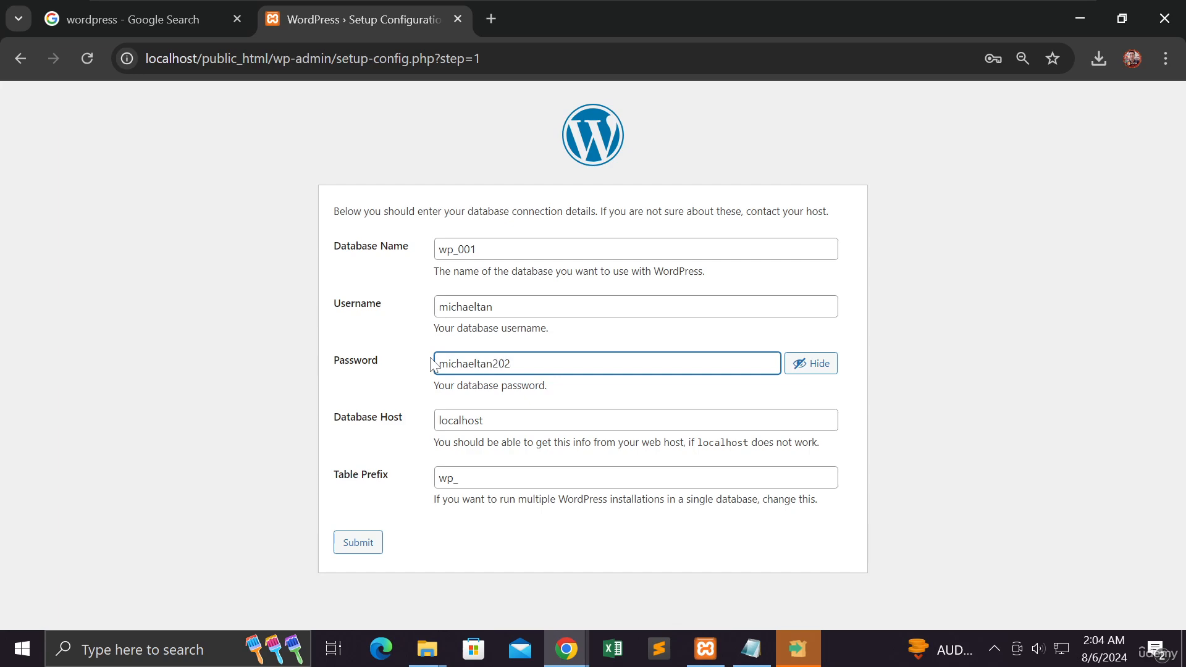
click(488, 420)
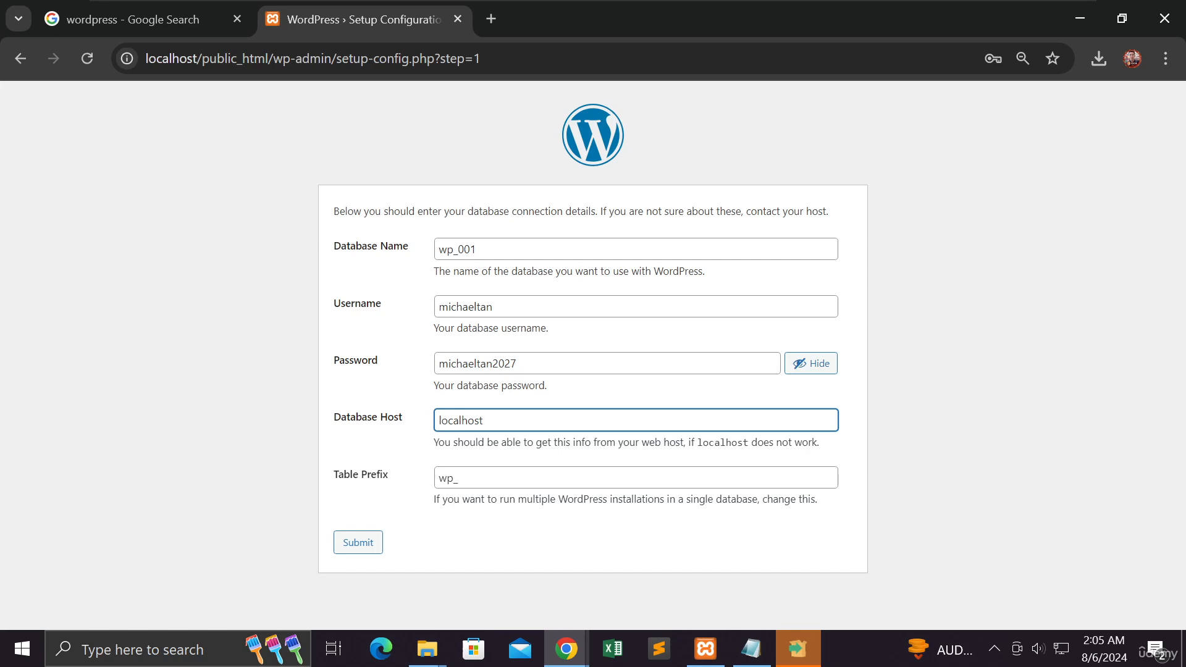
Step: Copy the database password and paste it into a new Notepad document
drag(519, 364, 431, 366)
key(ctrl+c)
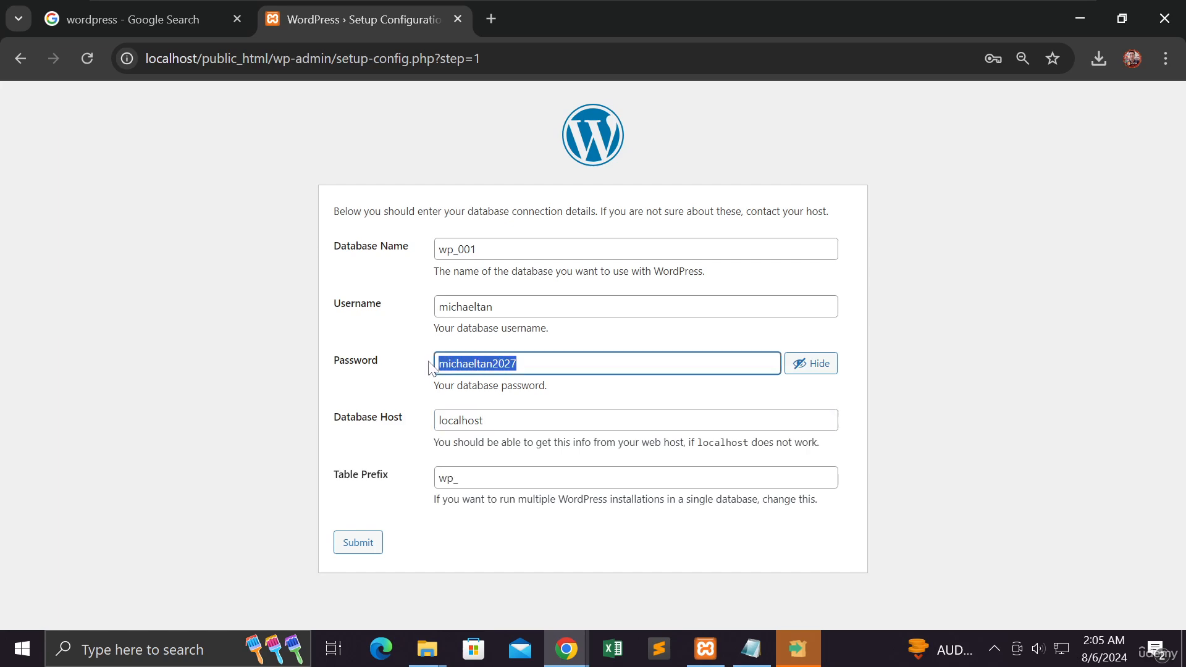
key(super)
key(super)
click(300, 441)
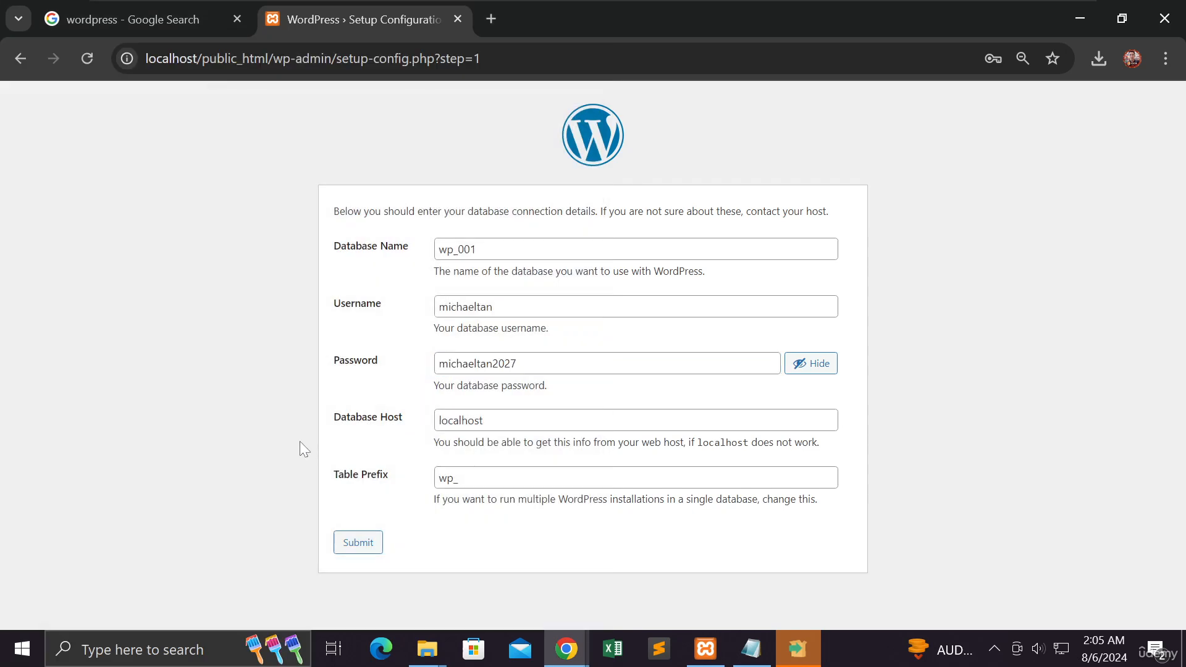
key(super+r)
key(Return)
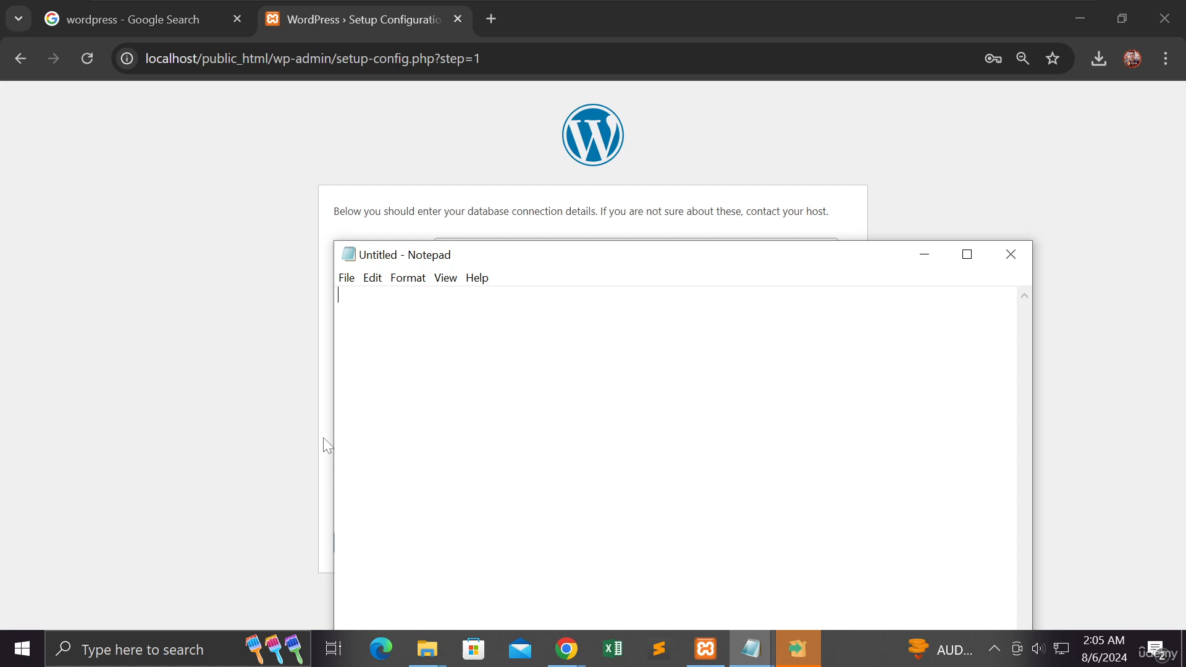
key(ctrl+v)
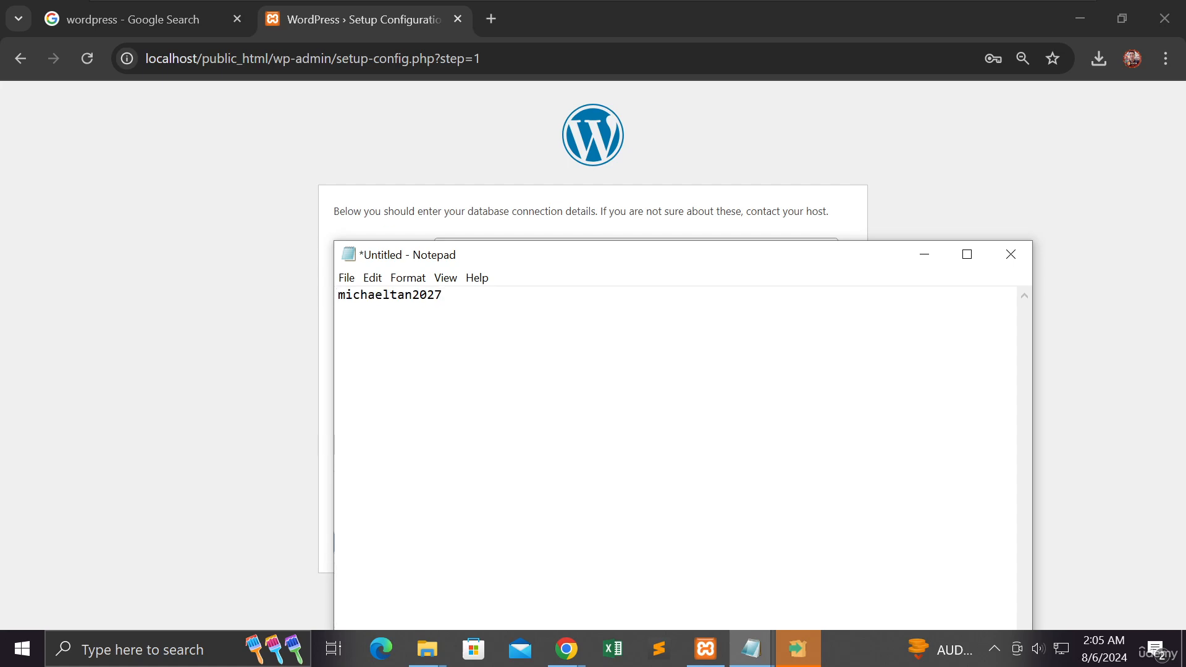
Step: Add the database username on a line above the password in the note
key(Home)
key(Return)
key(Up)
text(michae)
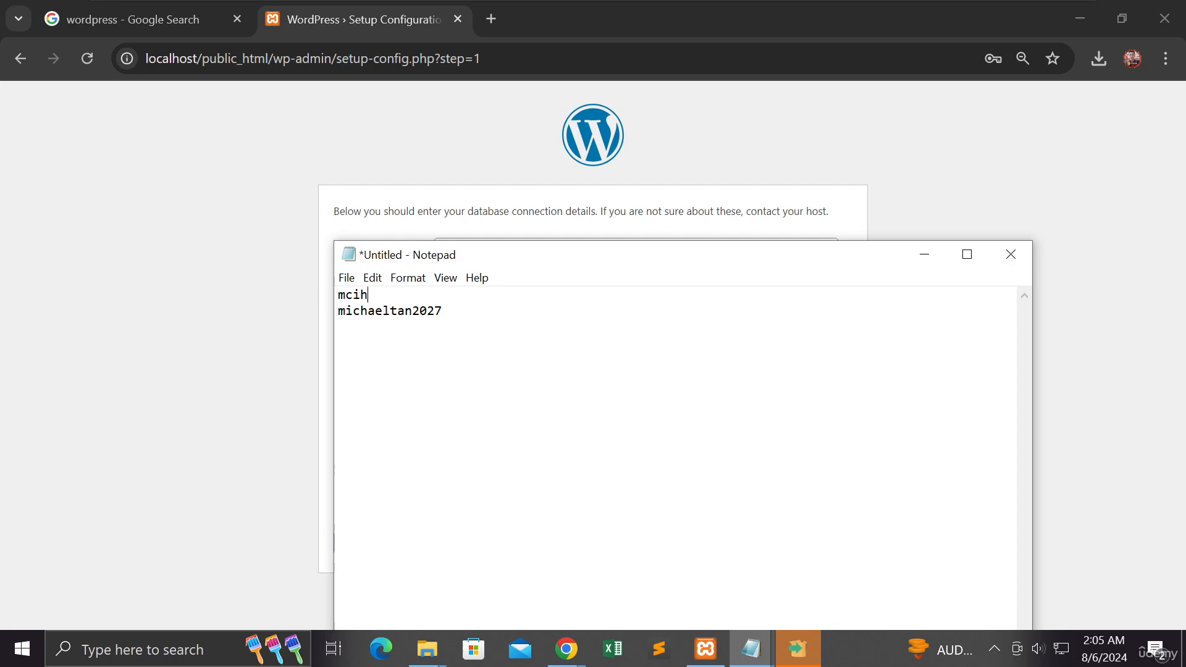
key(BackSpace)
key(BackSpace)
key(BackSpace)
key(BackSpace)
key(BackSpace)
text(ichaeltan)
Step: Save the note as firstprojectwp in the Downloads folder and minimize Notepad
key(ctrl+s)
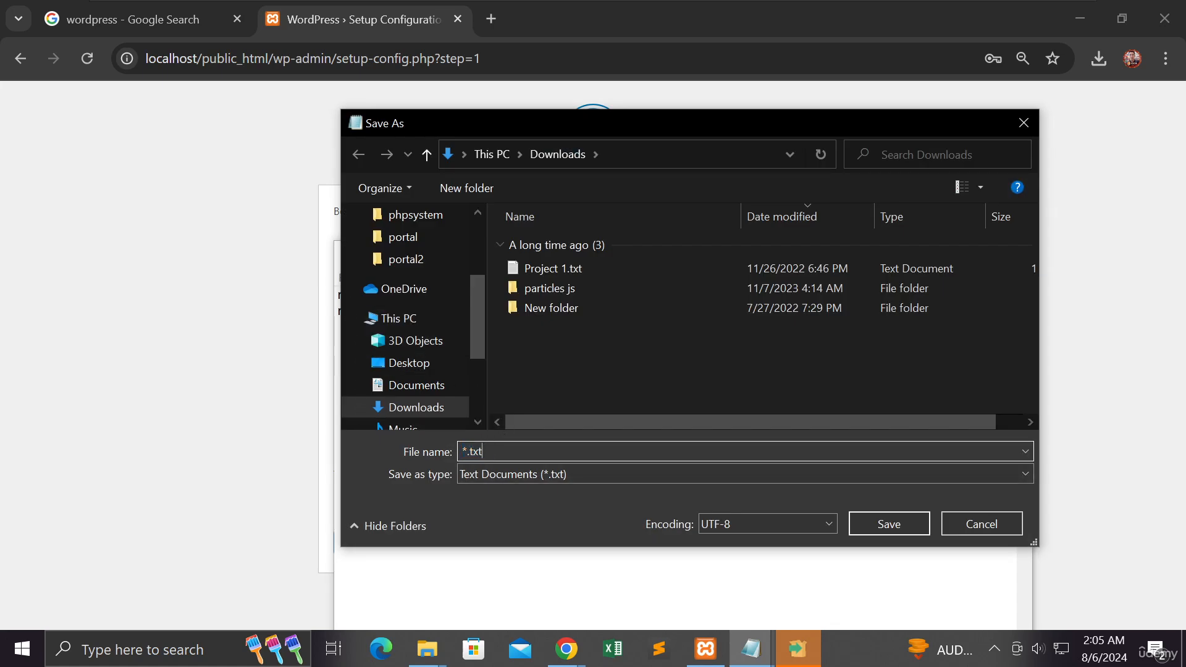
text(firstprojectwp)
key(Return)
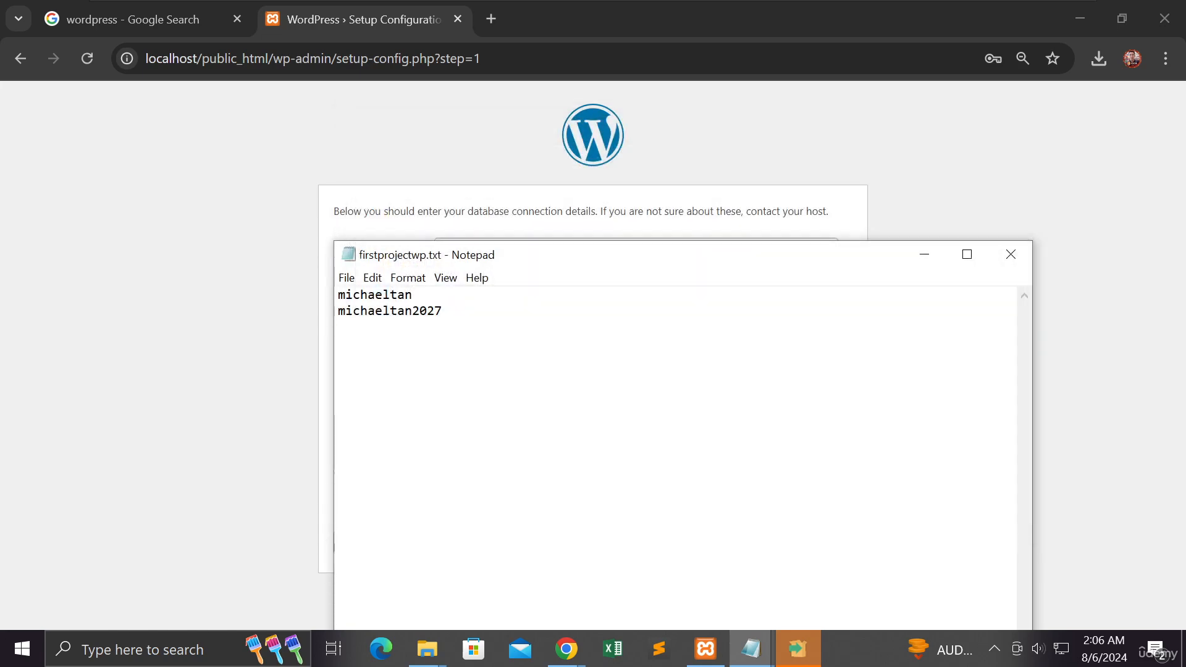
click(926, 254)
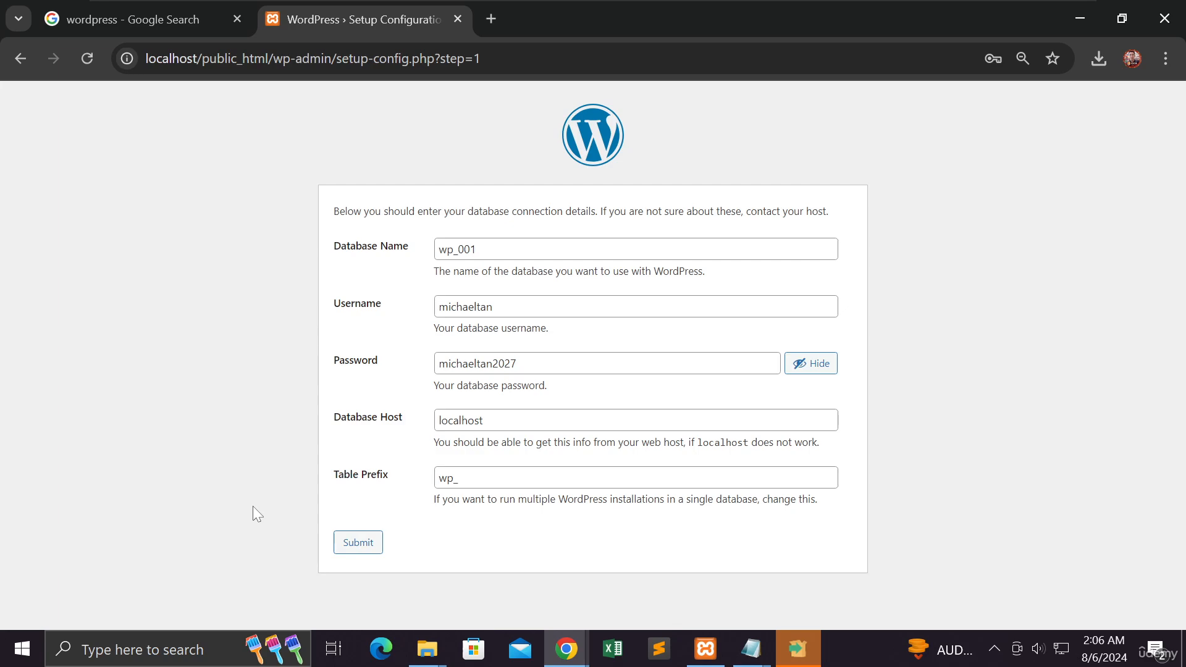
Step: Try to submit the database connection details with database name wp_001, and return to the form
click(353, 549)
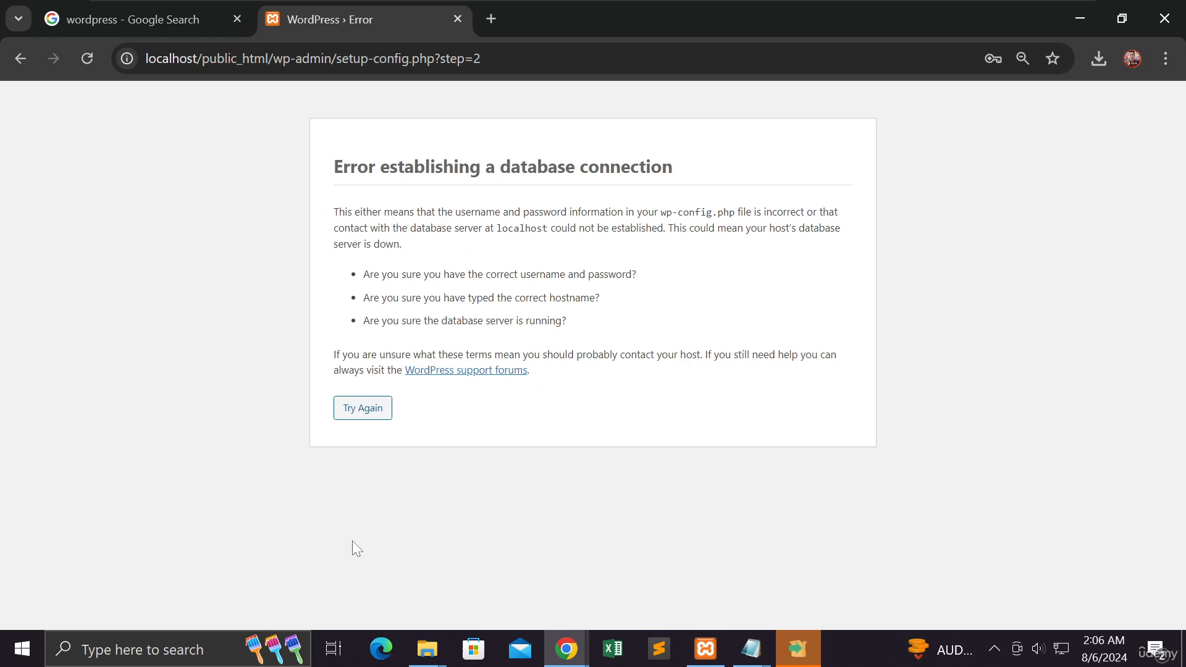
click(372, 407)
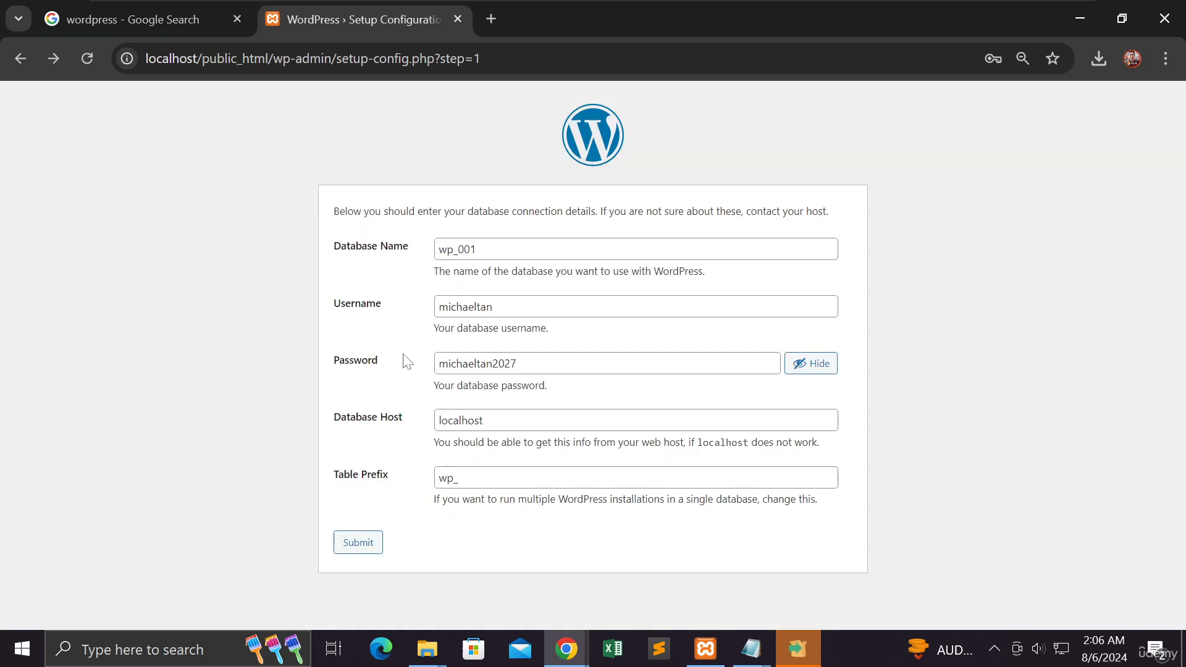
Step: Change the database name to wp001, submit the connection details again, and return to the form
click(458, 249)
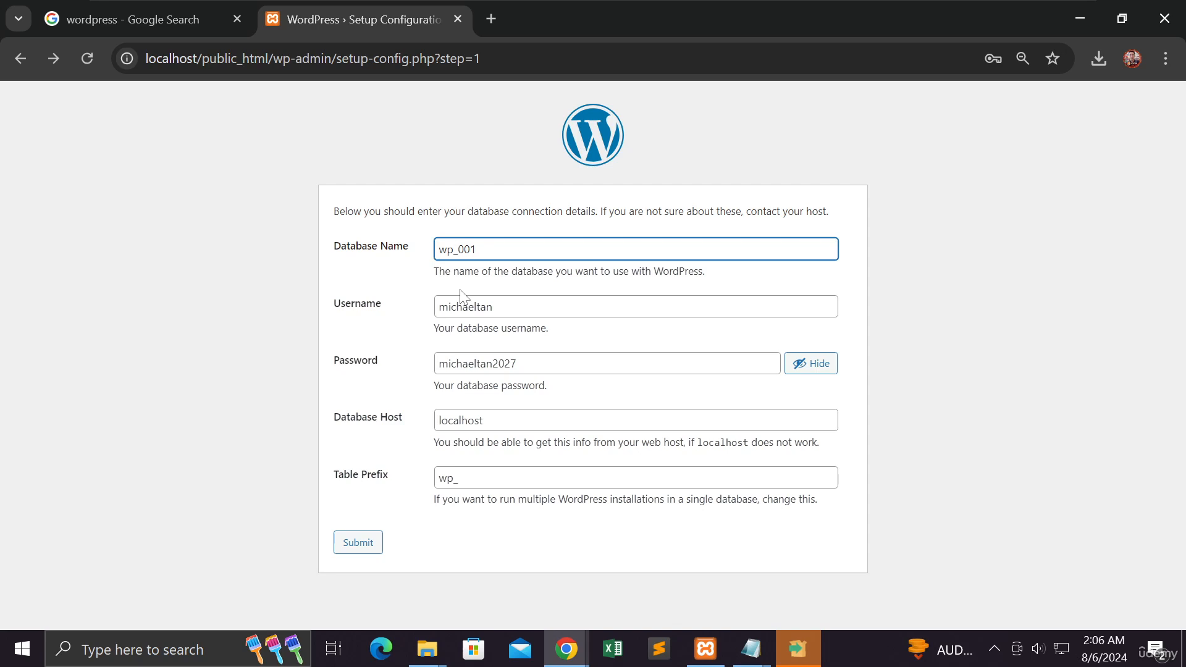
key(BackSpace)
click(525, 478)
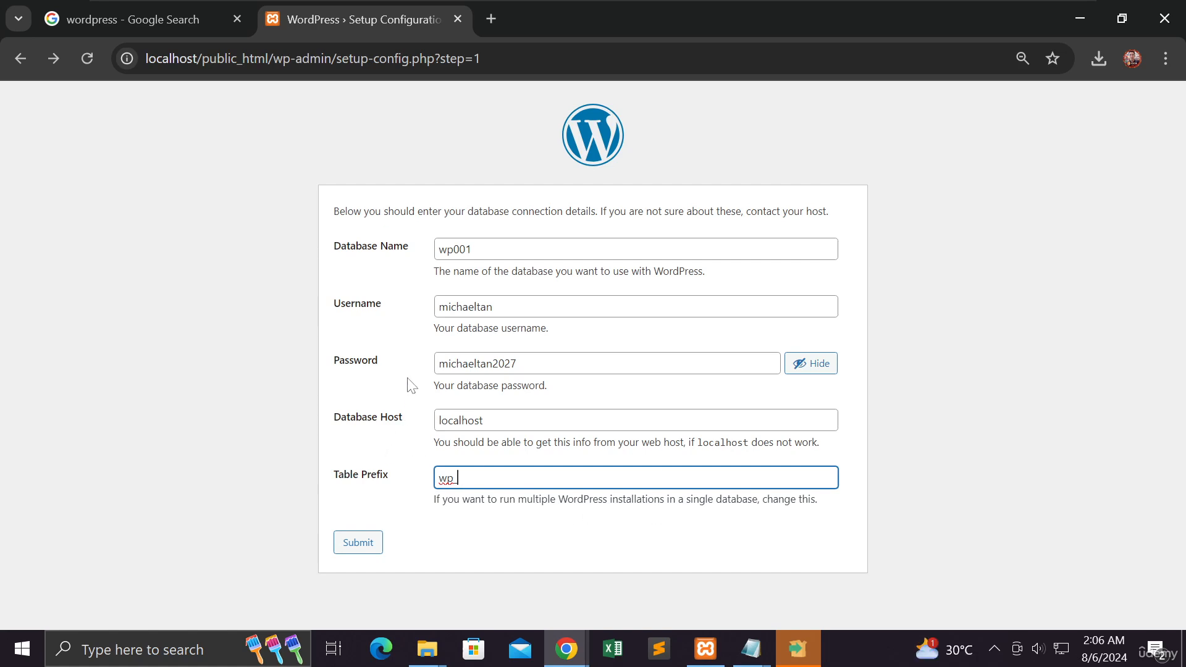
click(453, 249)
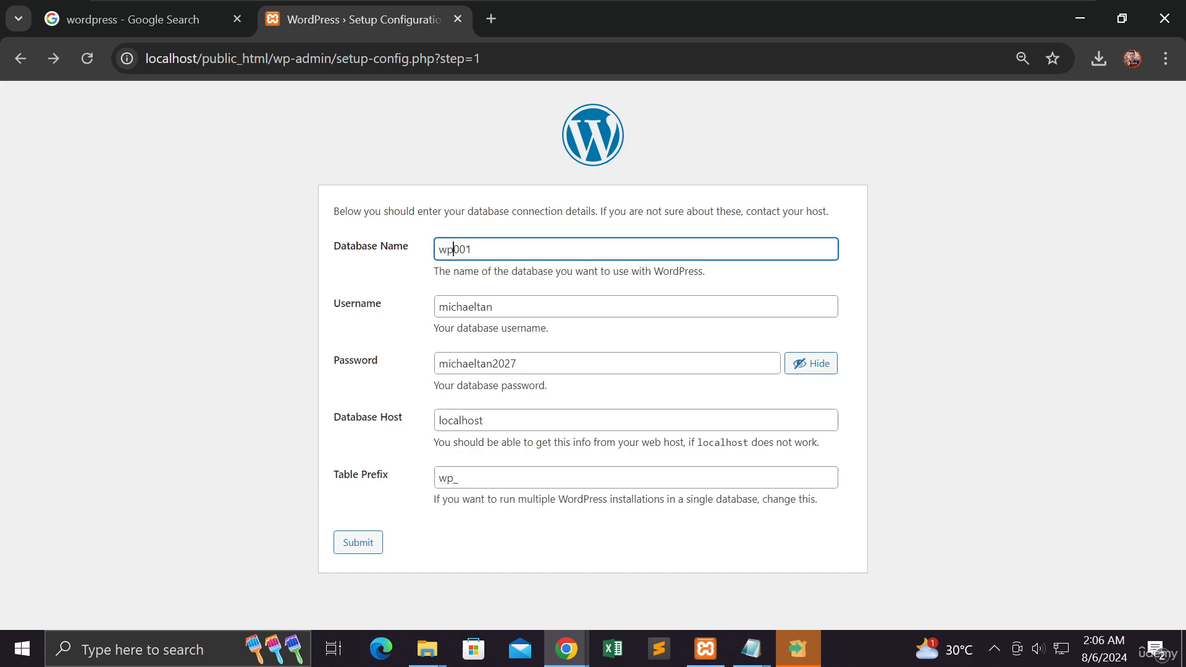
click(361, 543)
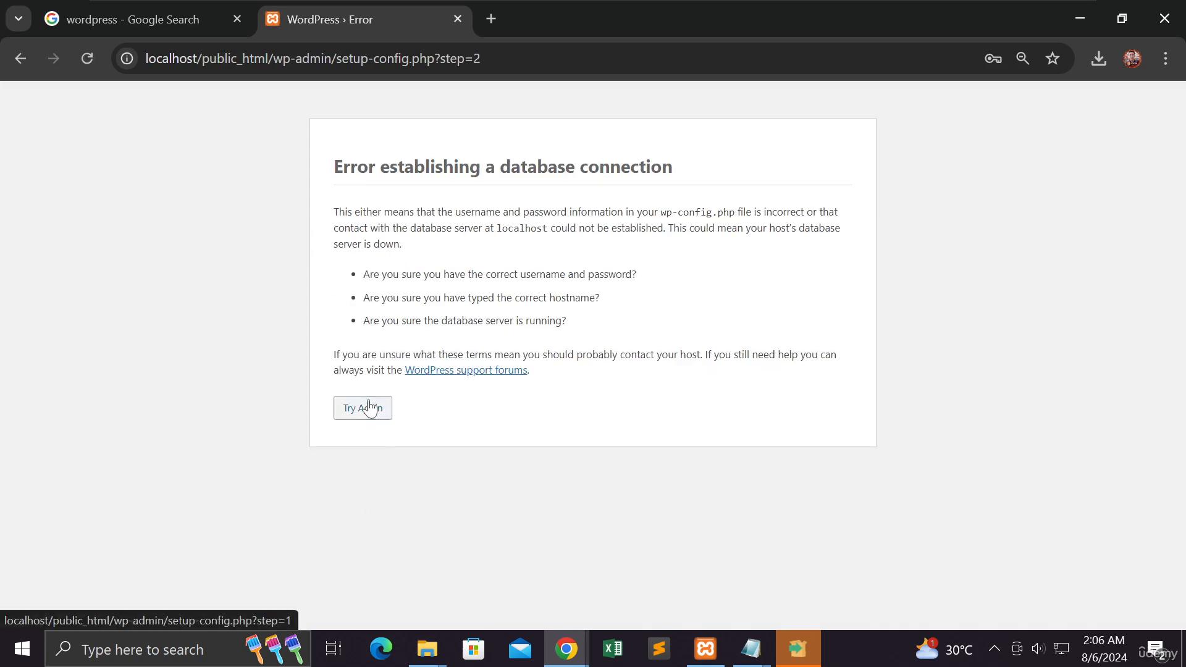
click(369, 408)
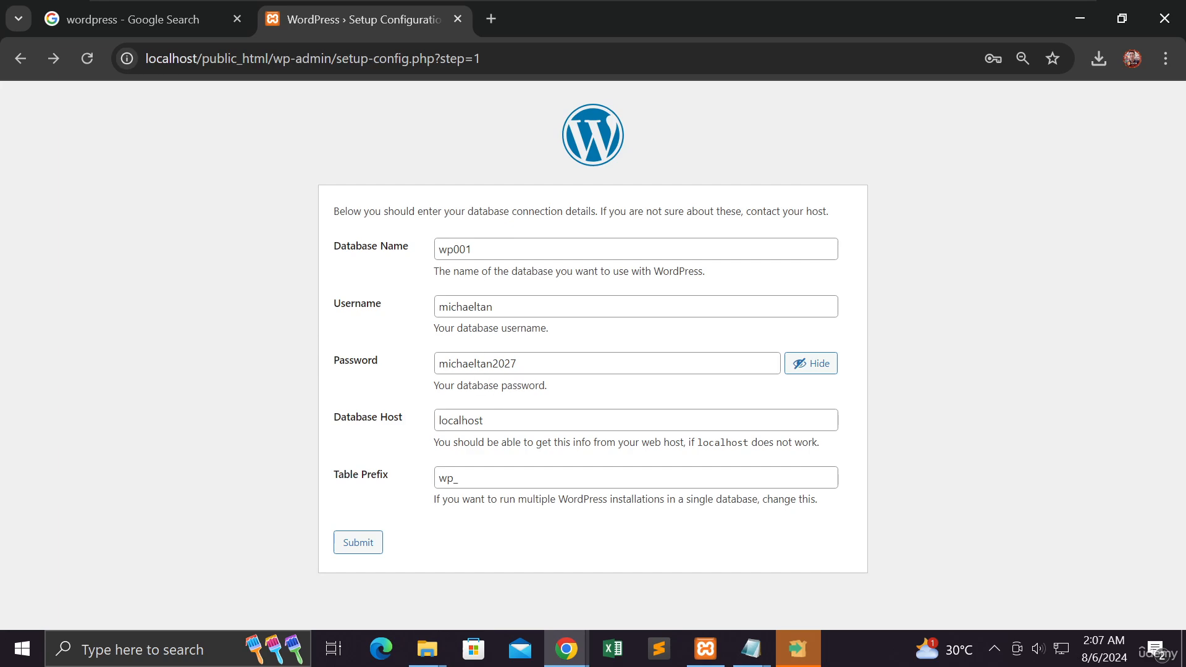
Step: Retry submitting the database connection details with database name wp001, and return to the form
click(374, 543)
click(365, 408)
click(361, 551)
click(355, 544)
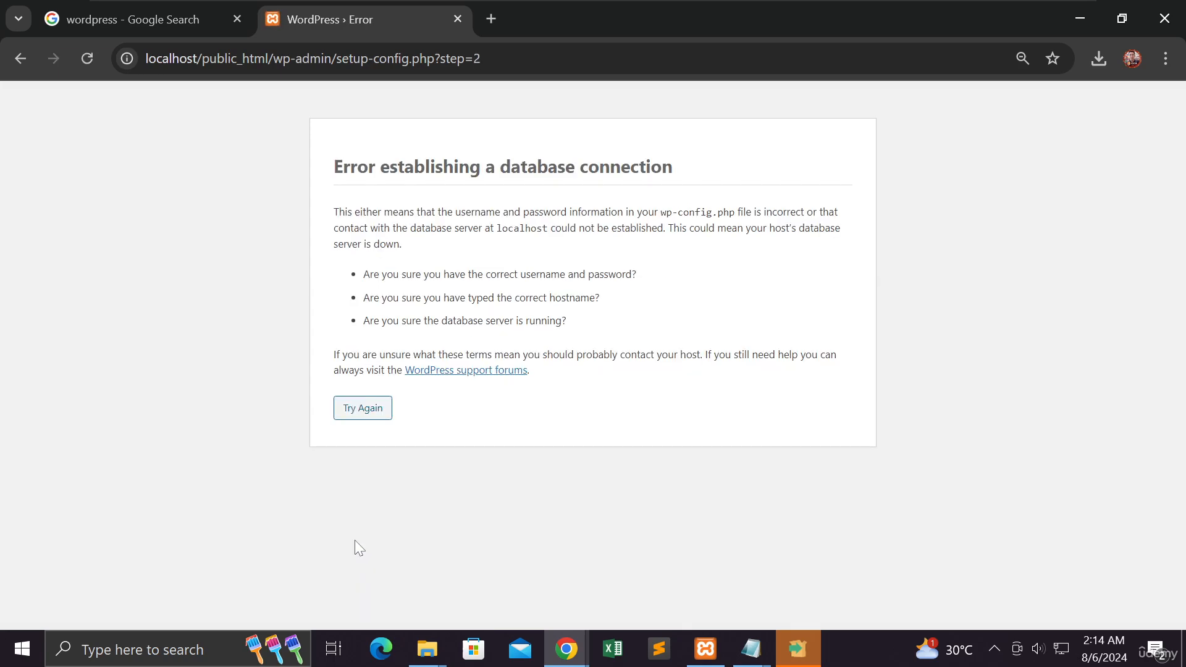
click(364, 417)
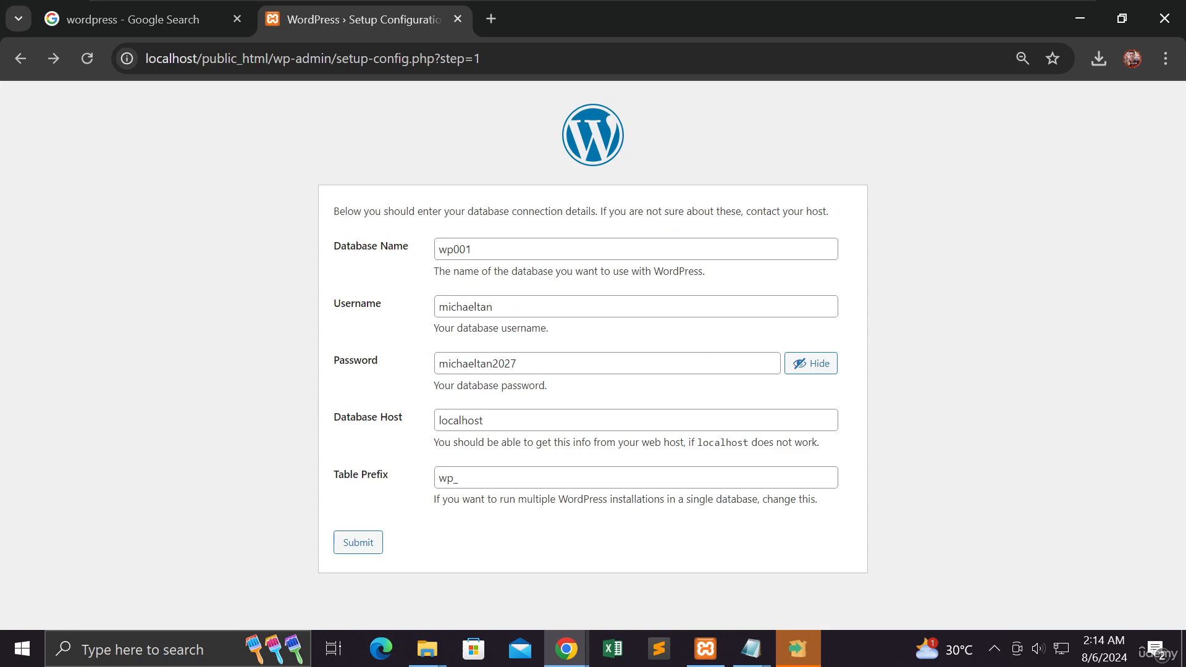
Step: Open phpMyAdmin from the local XAMPP dashboard in a new browser tab
drag(474, 249, 436, 249)
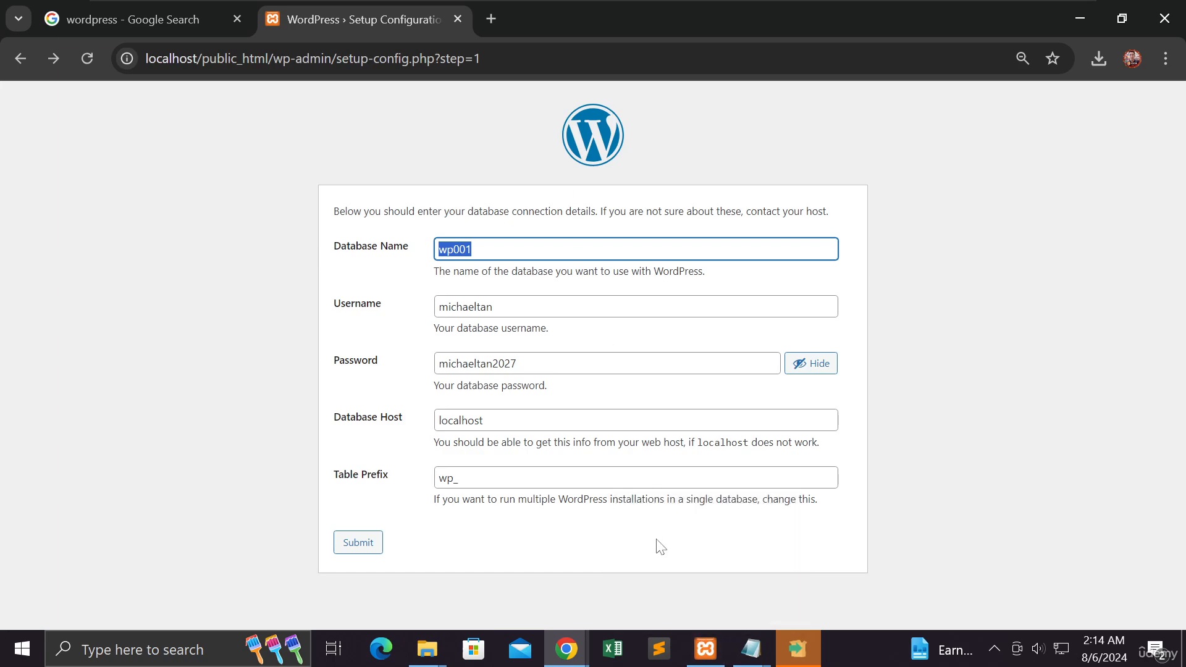
click(493, 19)
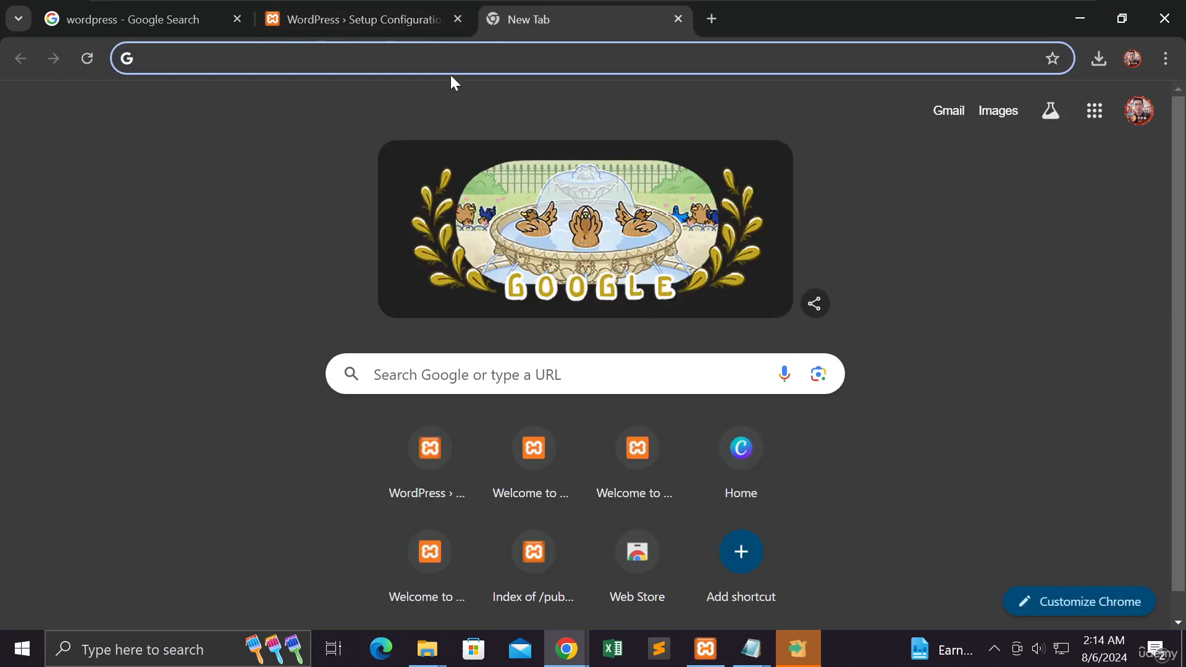
text(localhost/dashboard/)
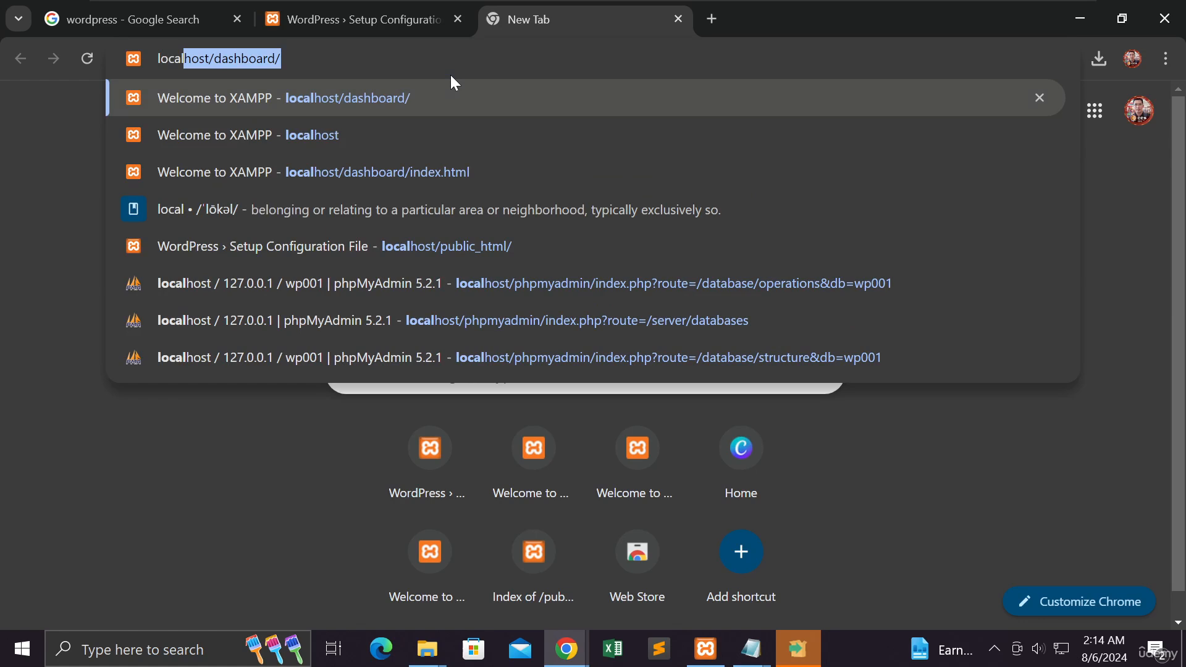
key(Right)
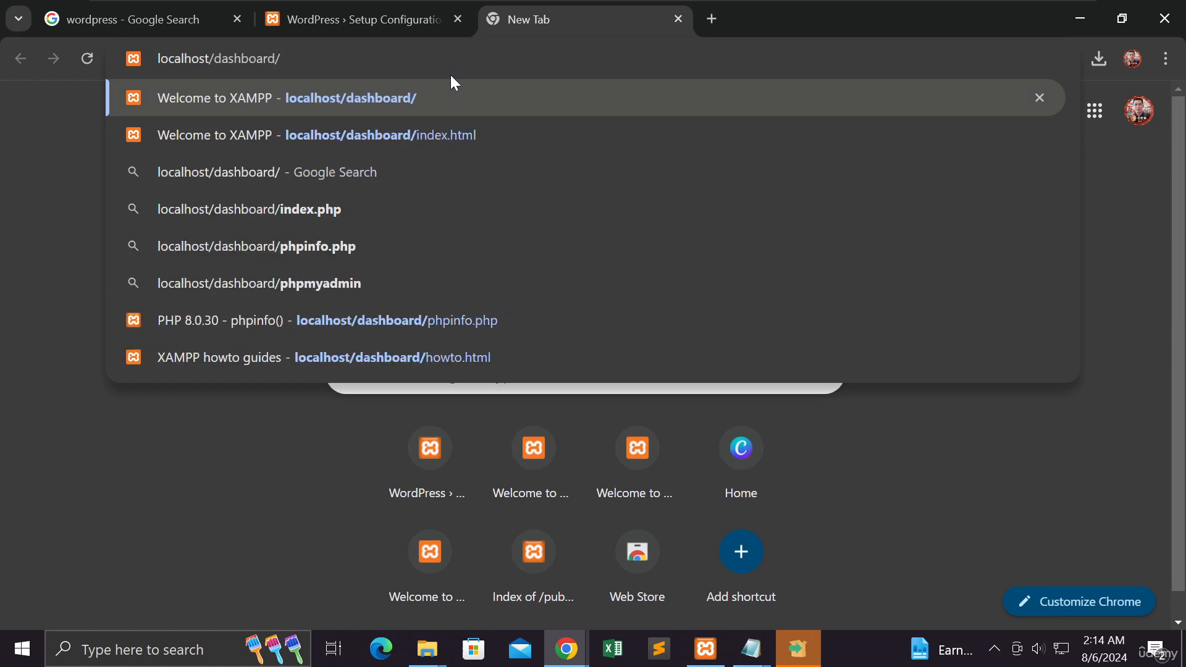
key(BackSpace)
key(BackSpace)
key(BackSpace)
key(BackSpace)
key(BackSpace)
key(BackSpace)
key(BackSpace)
key(BackSpace)
key(BackSpace)
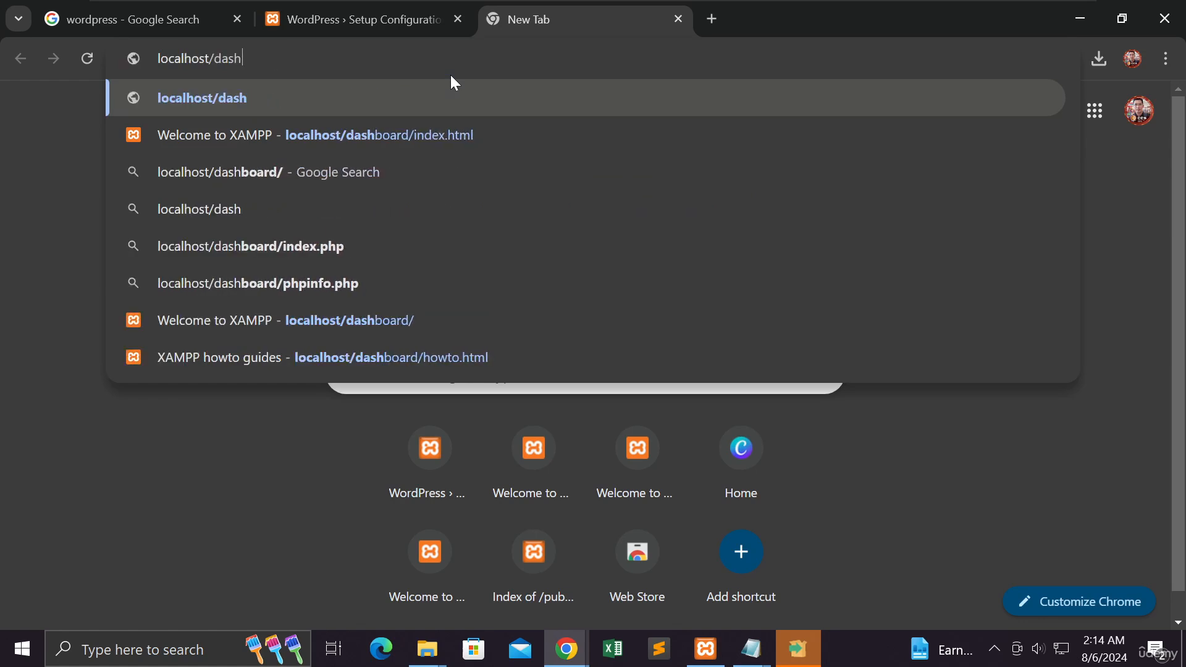
key(BackSpace)
key(Return)
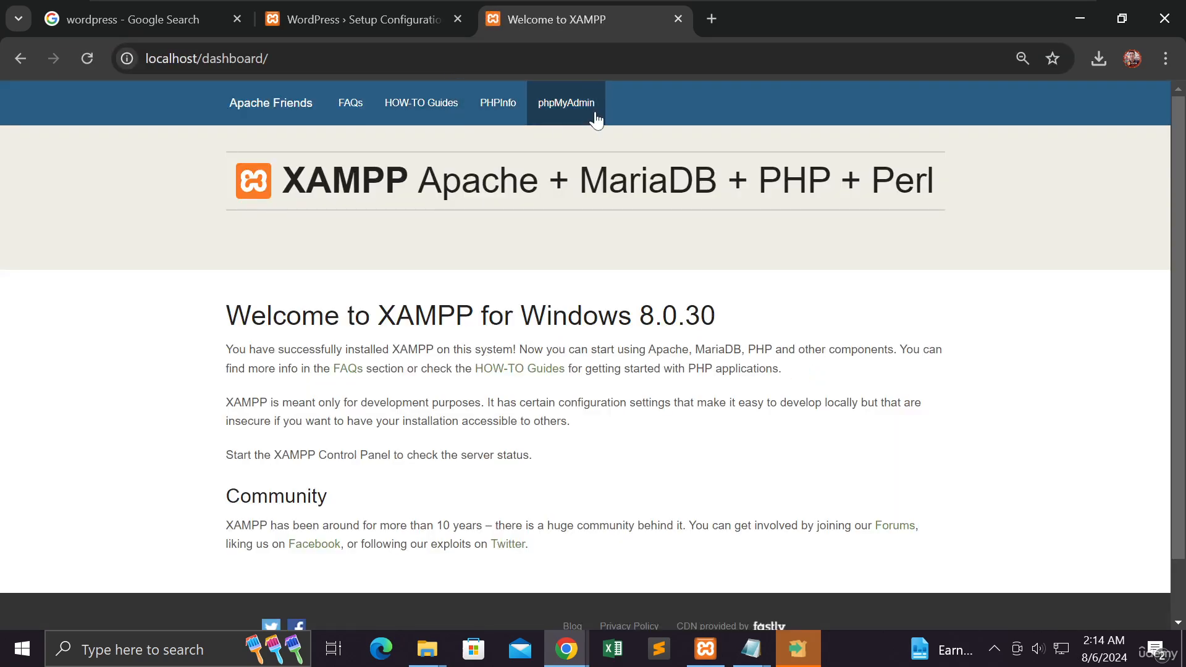
click(591, 117)
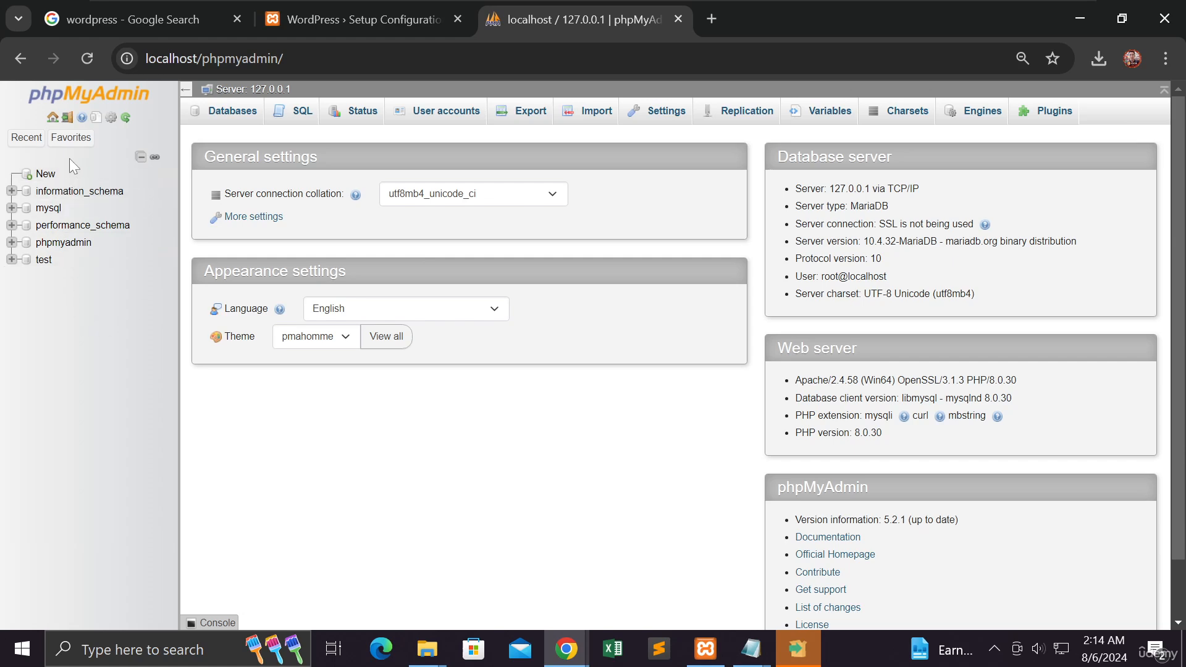
Step: Create a new database named wp001 with the utf8mb4_general_ci collation, matching the database name in the WordPress setup form
click(53, 120)
click(53, 178)
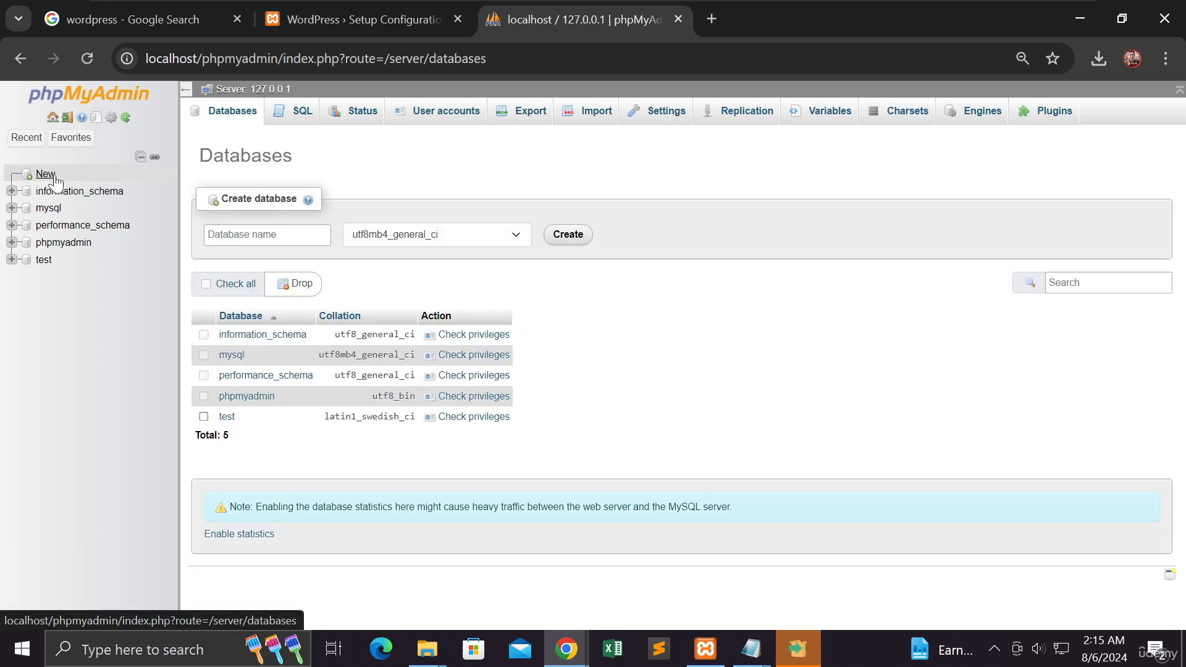
click(259, 235)
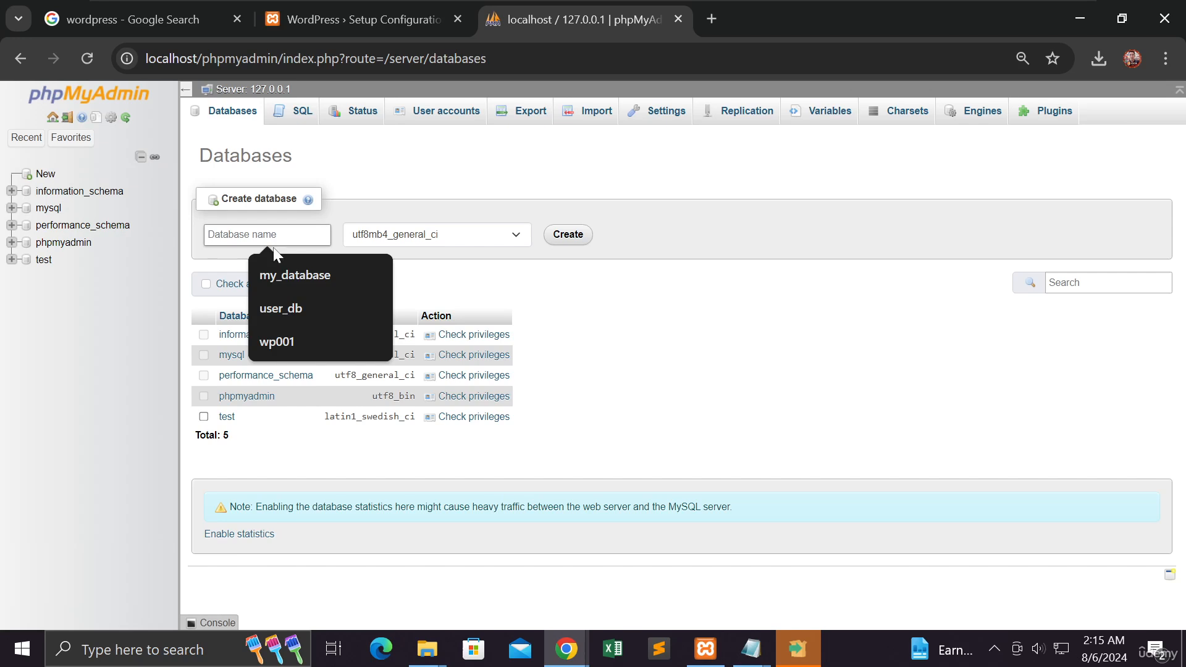
text(wp)
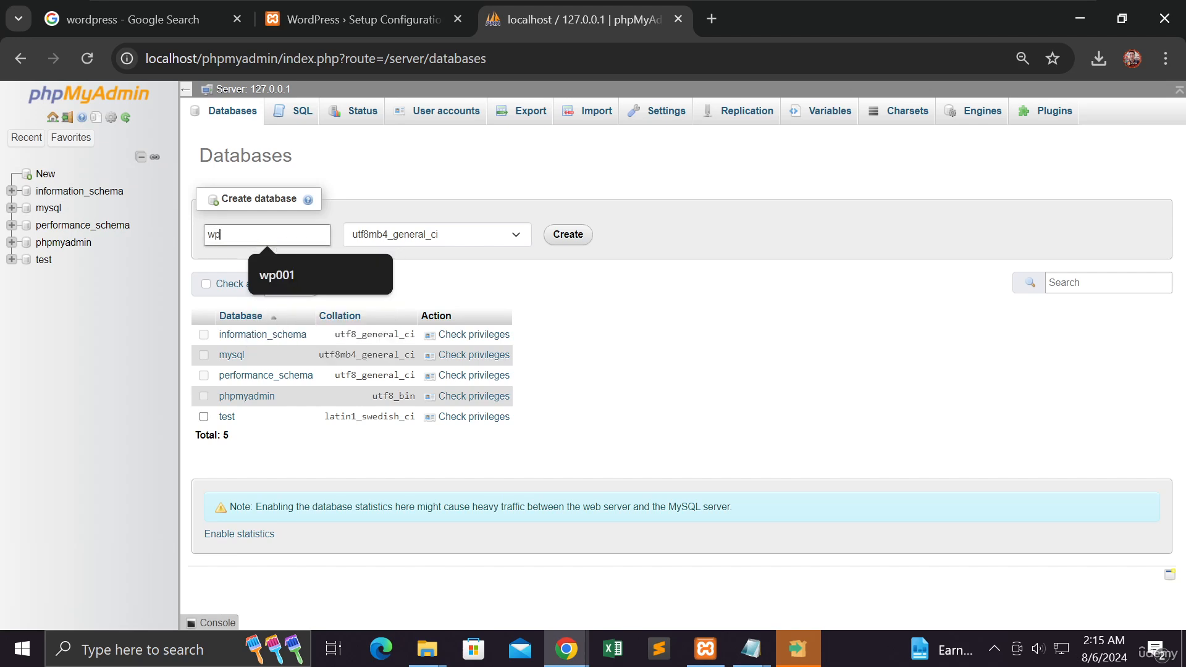
text(001)
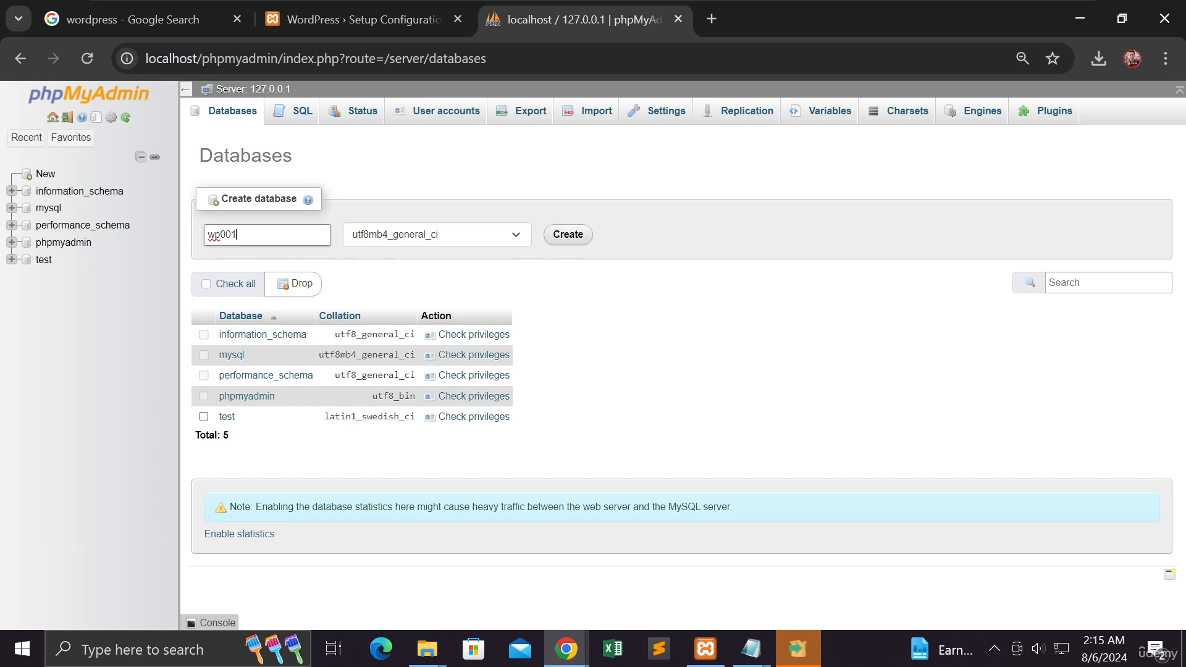
key(ctrl+a)
click(344, 20)
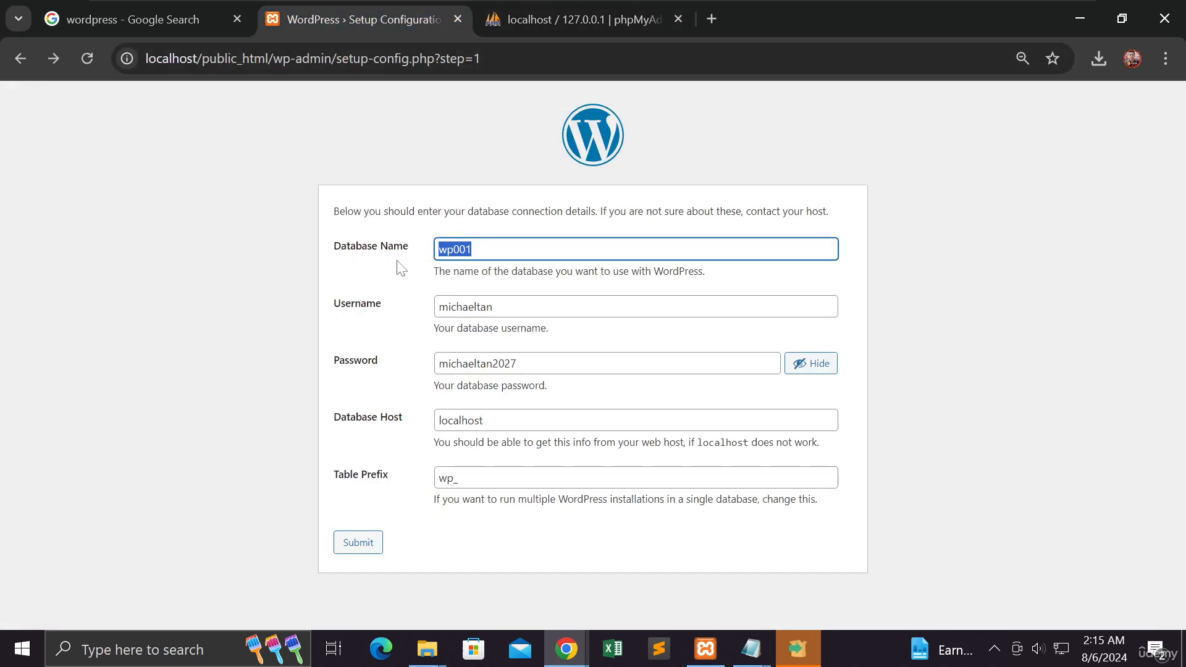
click(535, 22)
click(568, 242)
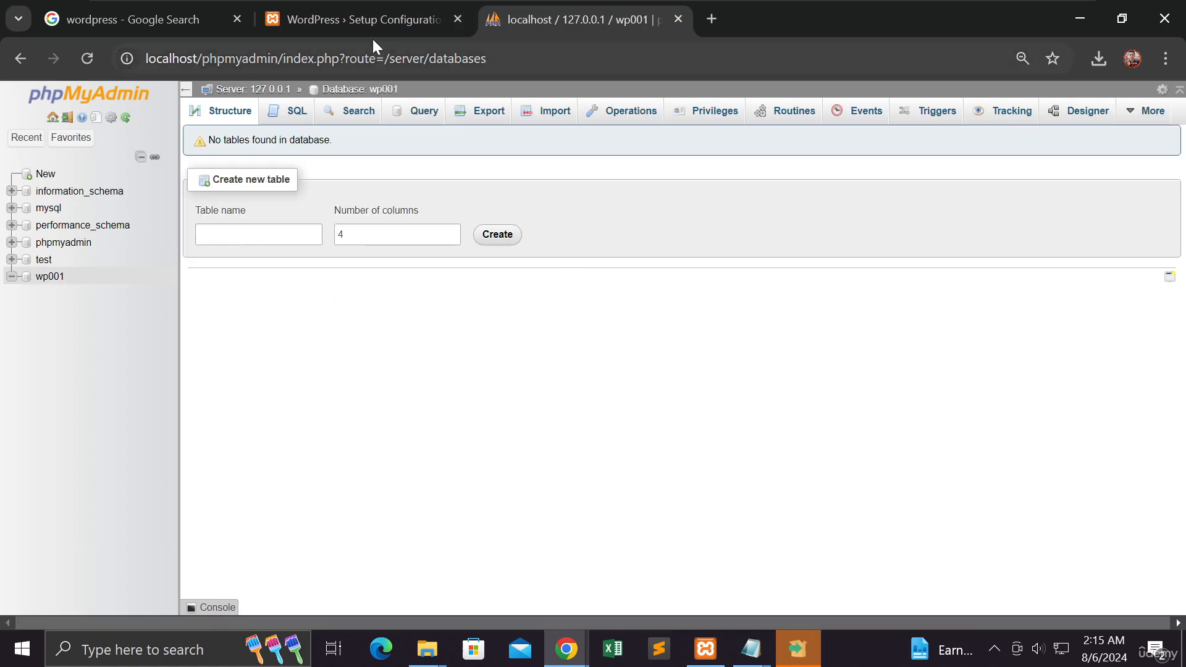
Step: Go back to the WordPress setup form, try submitting the unchanged connection details twice, and return to the form
click(369, 18)
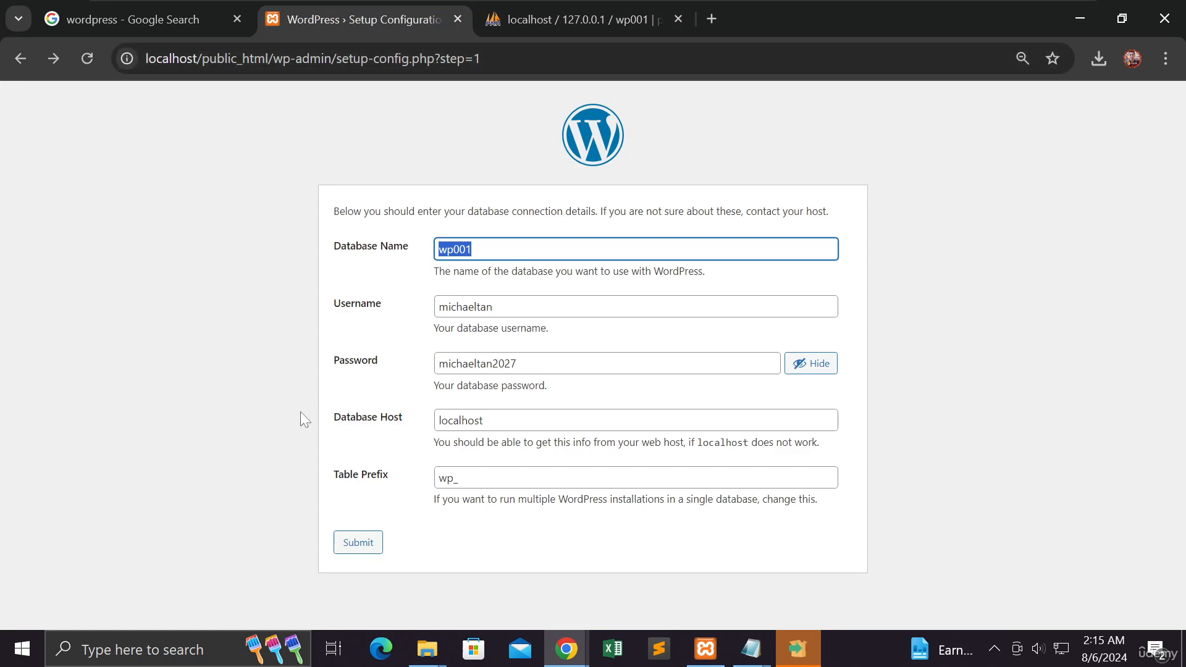
click(350, 544)
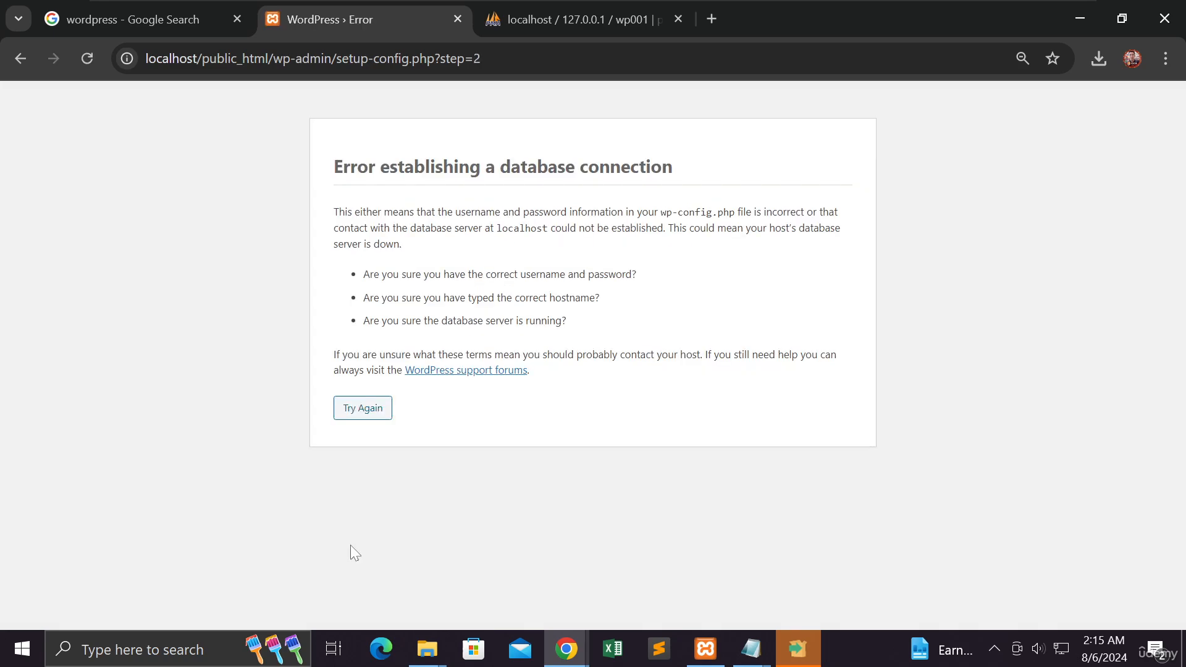
click(370, 413)
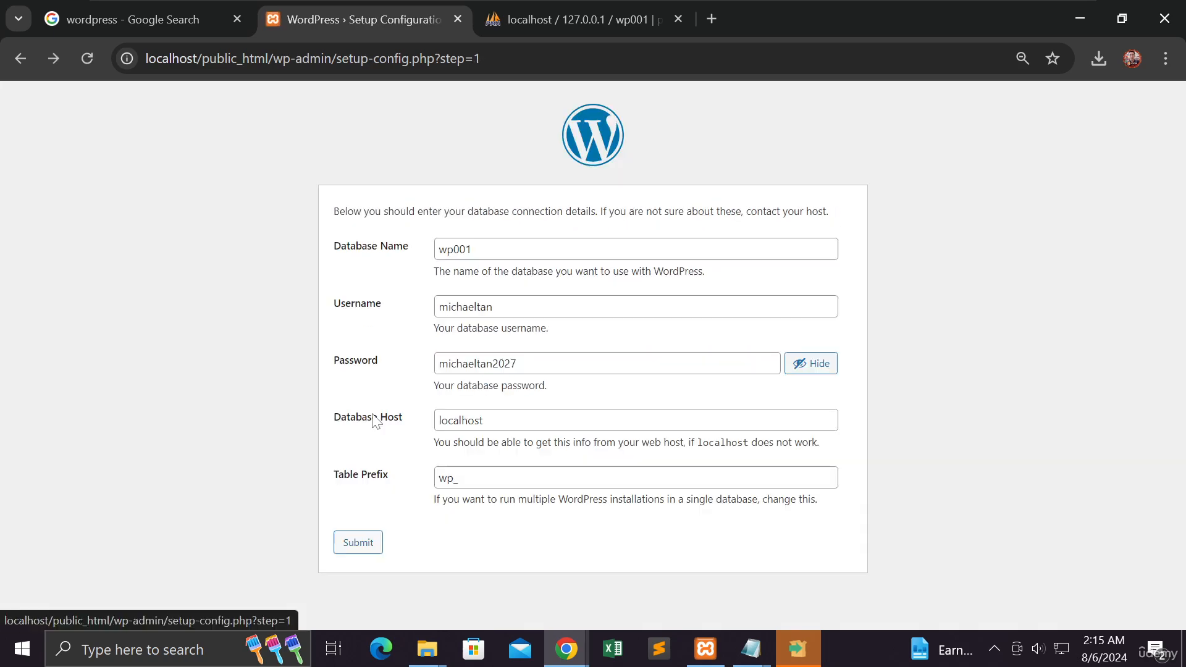
click(354, 544)
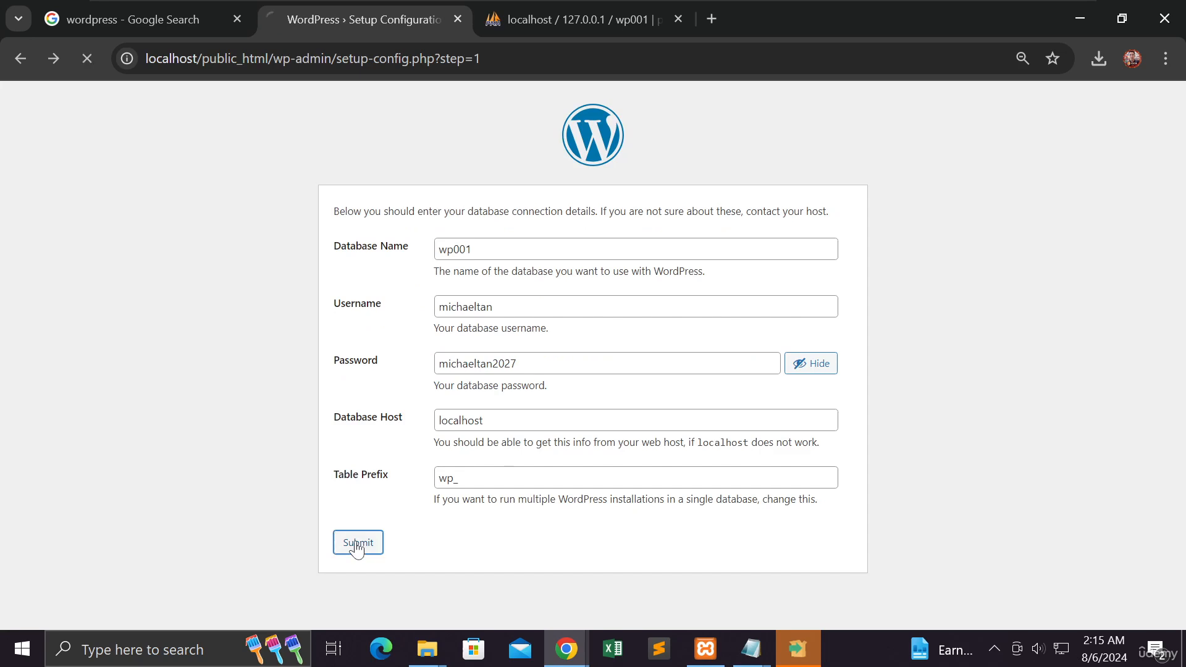
click(364, 411)
Step: Set the database username to root, leave the database password empty, and submit the connection details
drag(493, 307, 430, 307)
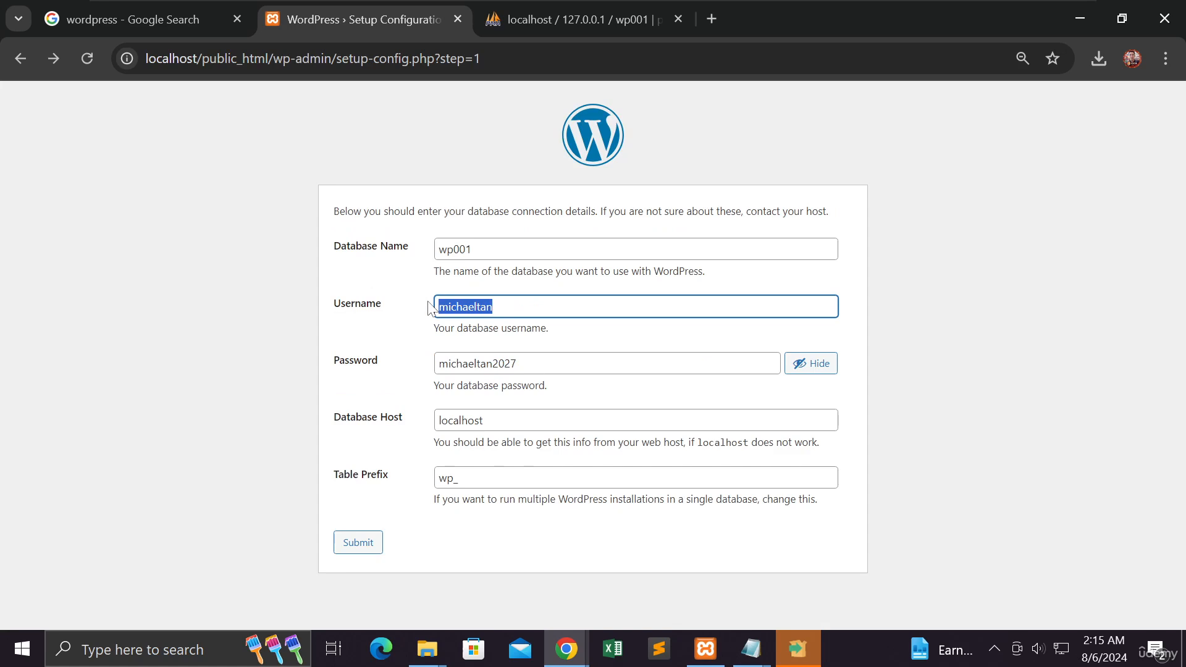
text(root)
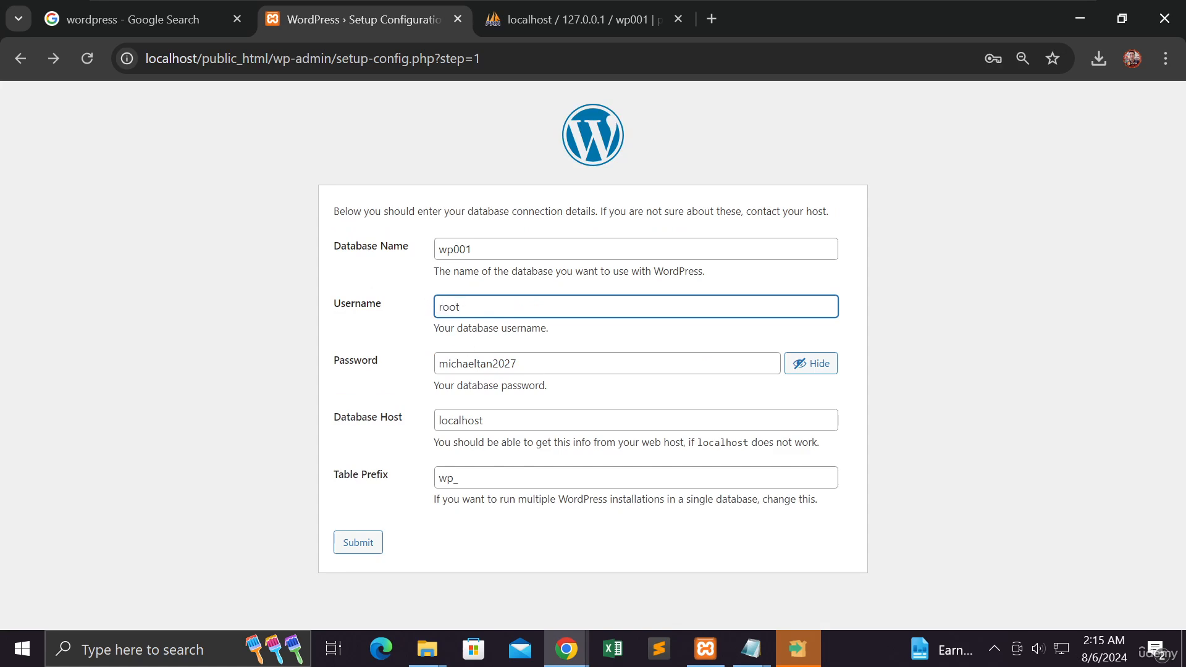
drag(522, 364, 407, 370)
key(BackSpace)
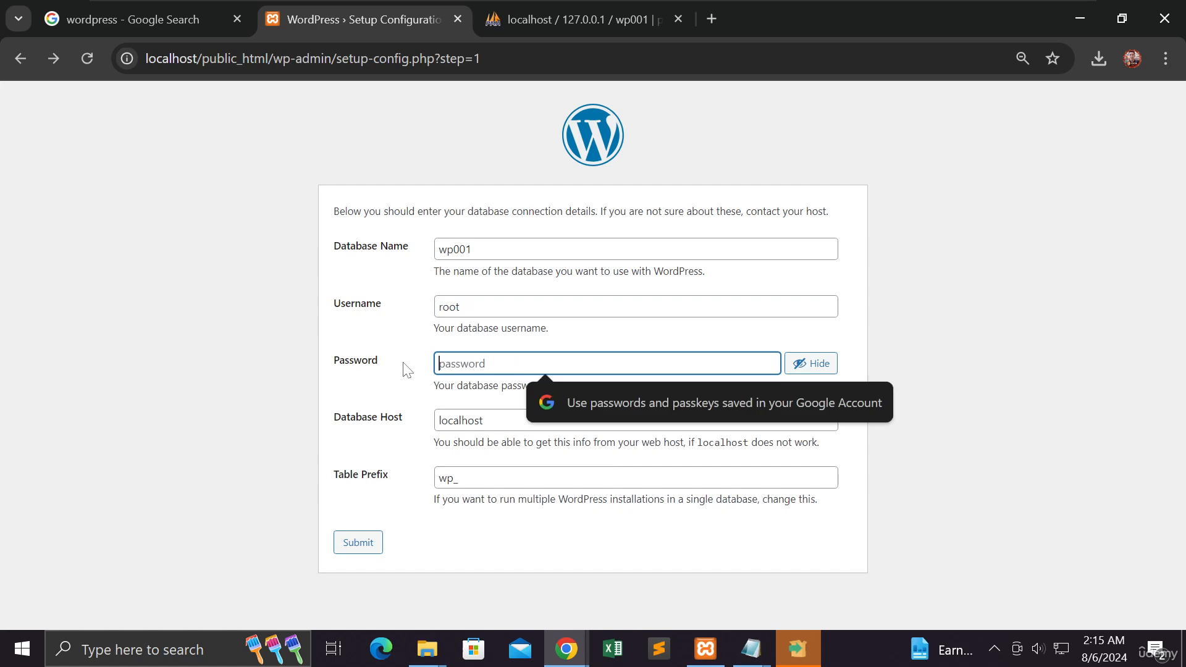
click(299, 353)
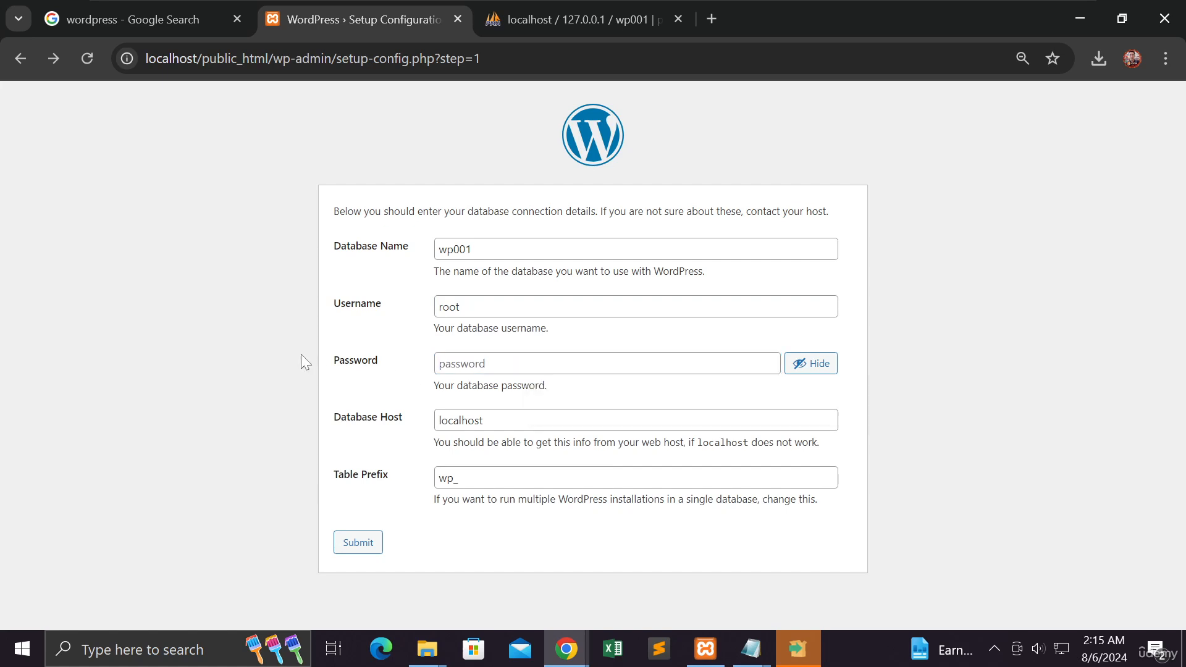
click(358, 543)
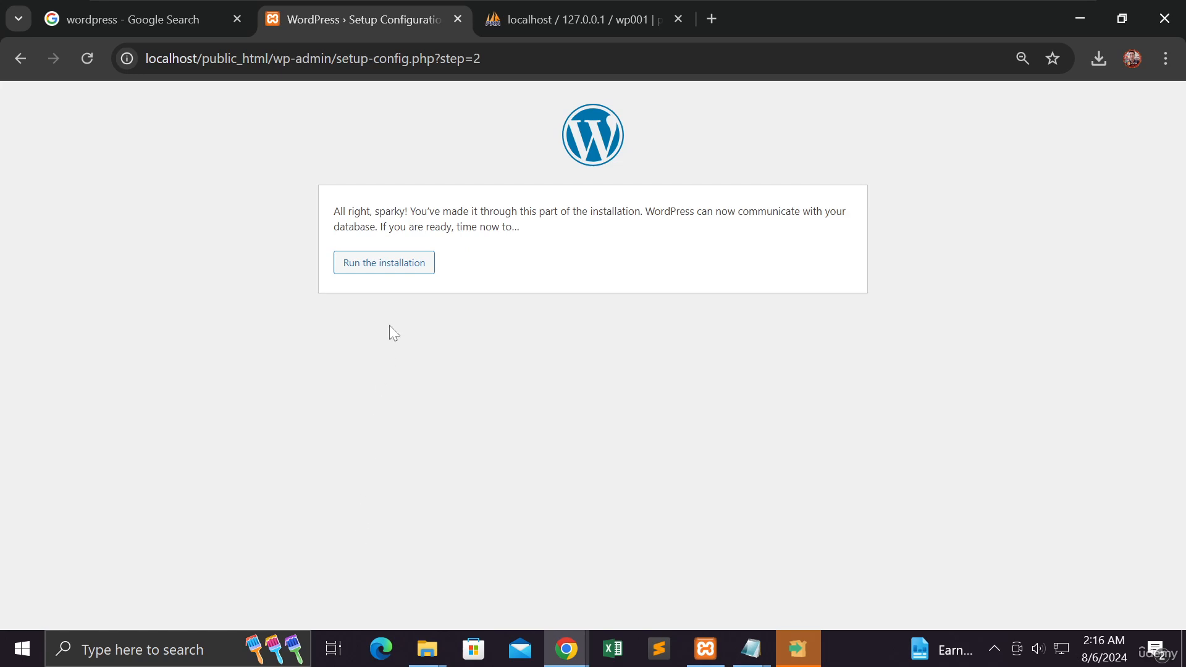
Step: Check the wp001 database in phpMyAdmin, then return to the WordPress setup and run the installation
click(524, 18)
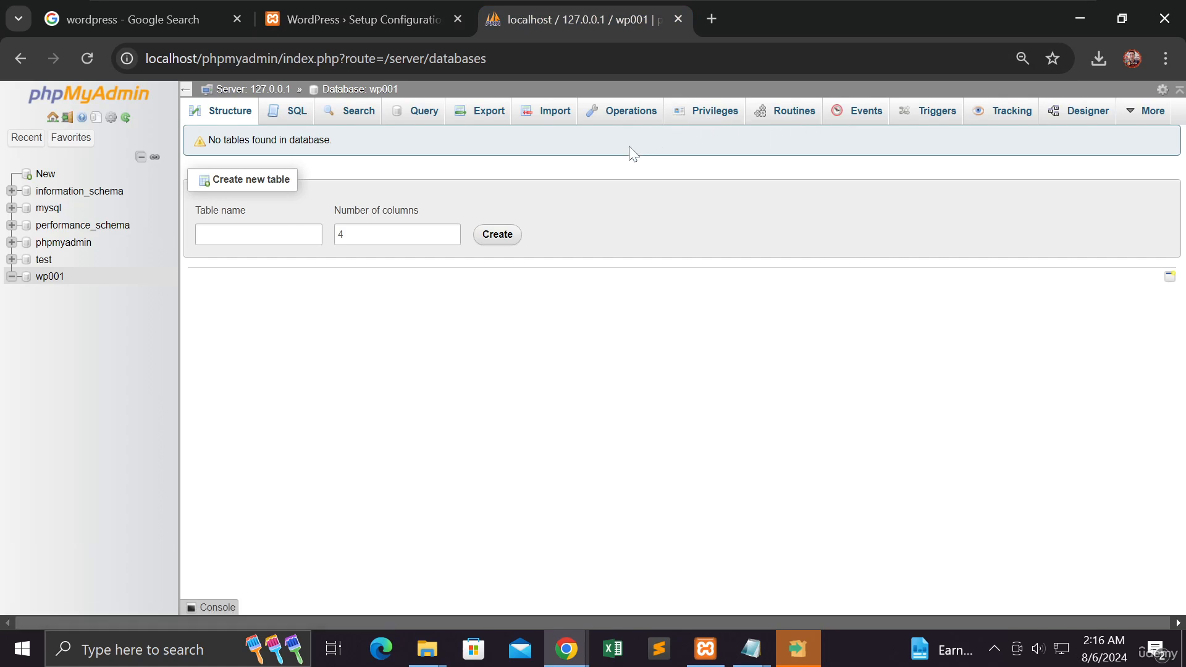
click(390, 25)
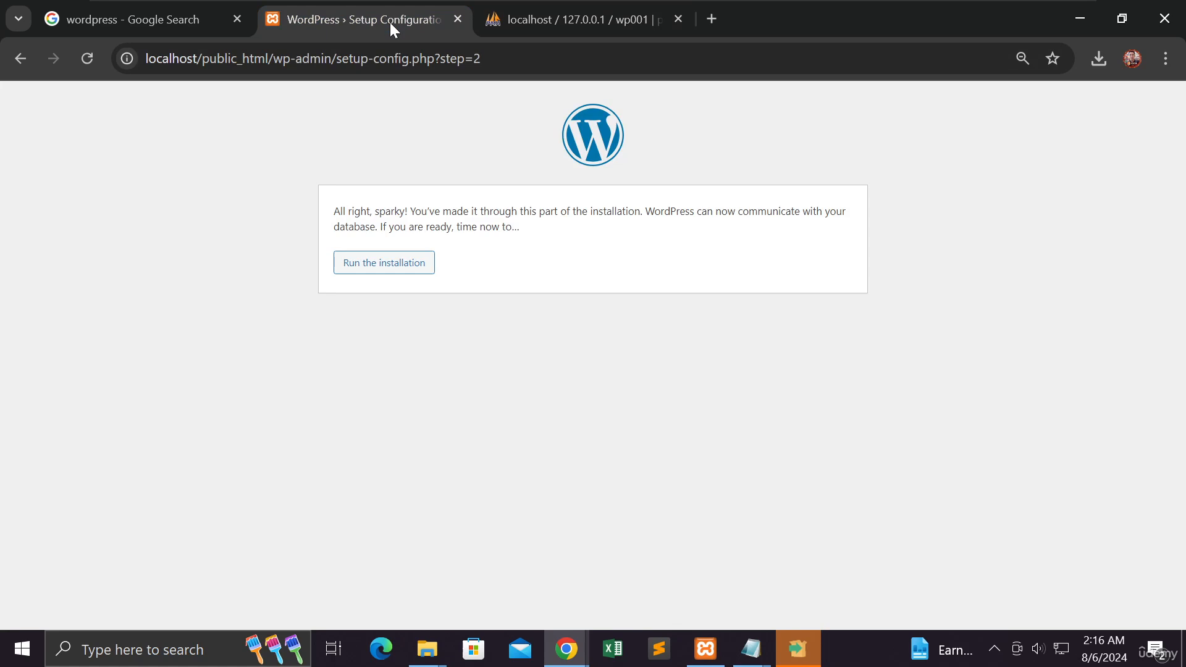
click(369, 265)
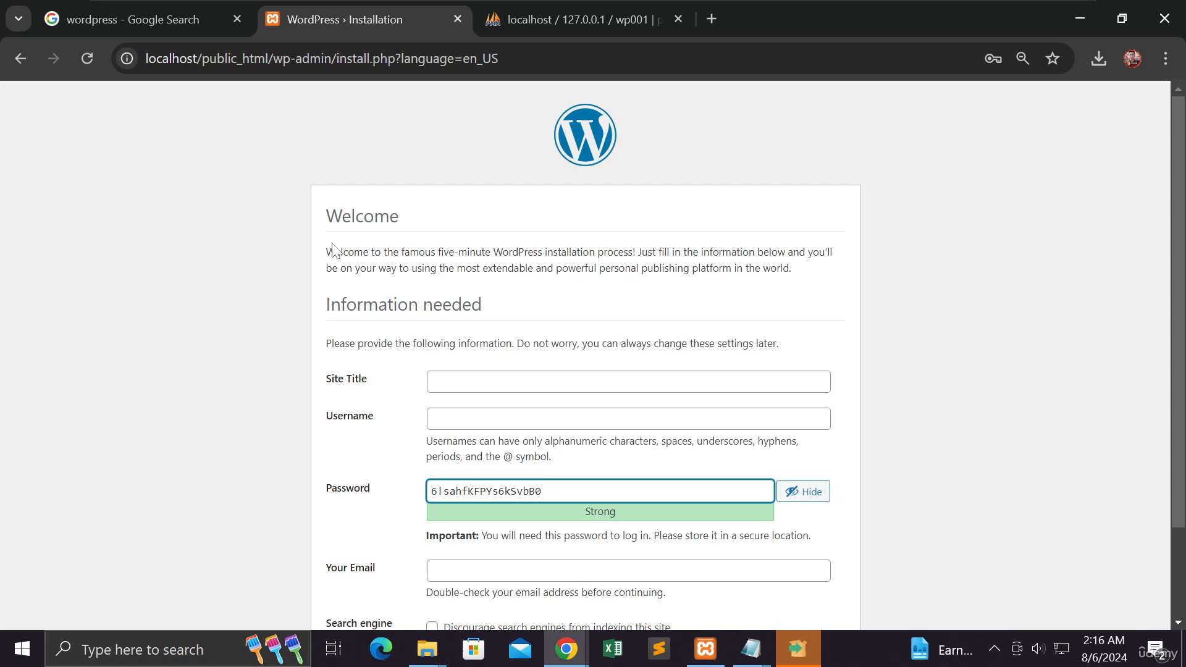
Step: Review the fields of the installation form and set the site title to WordPress Design
scroll(333, 247, down, 2)
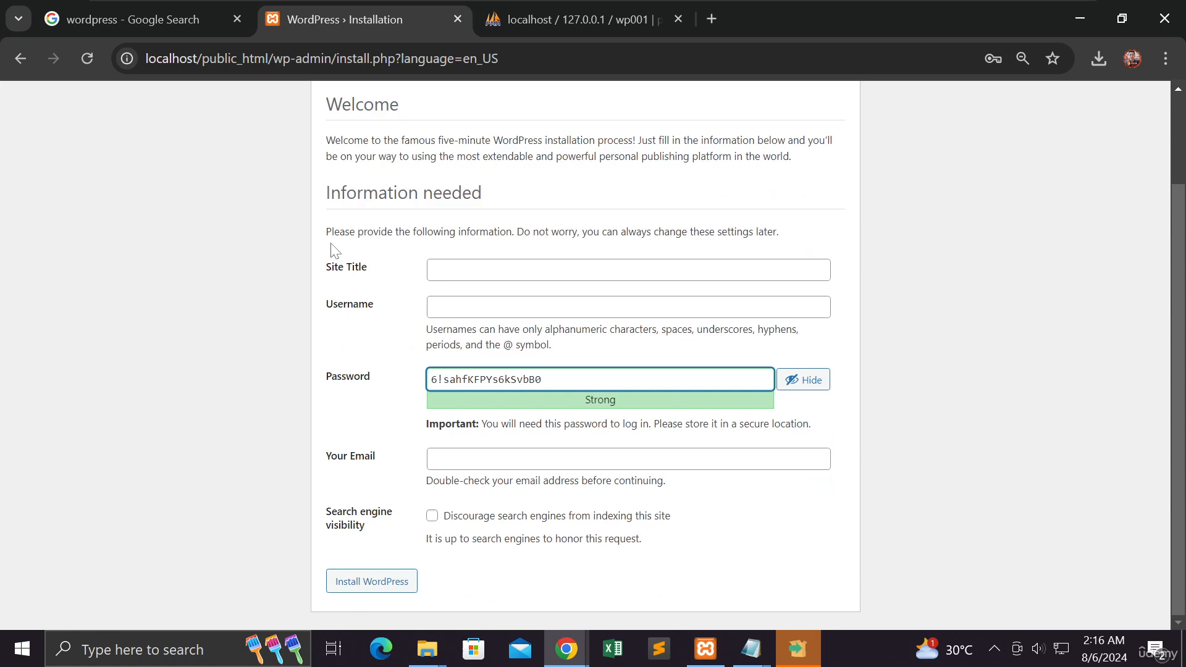
scroll(373, 261, up, 2)
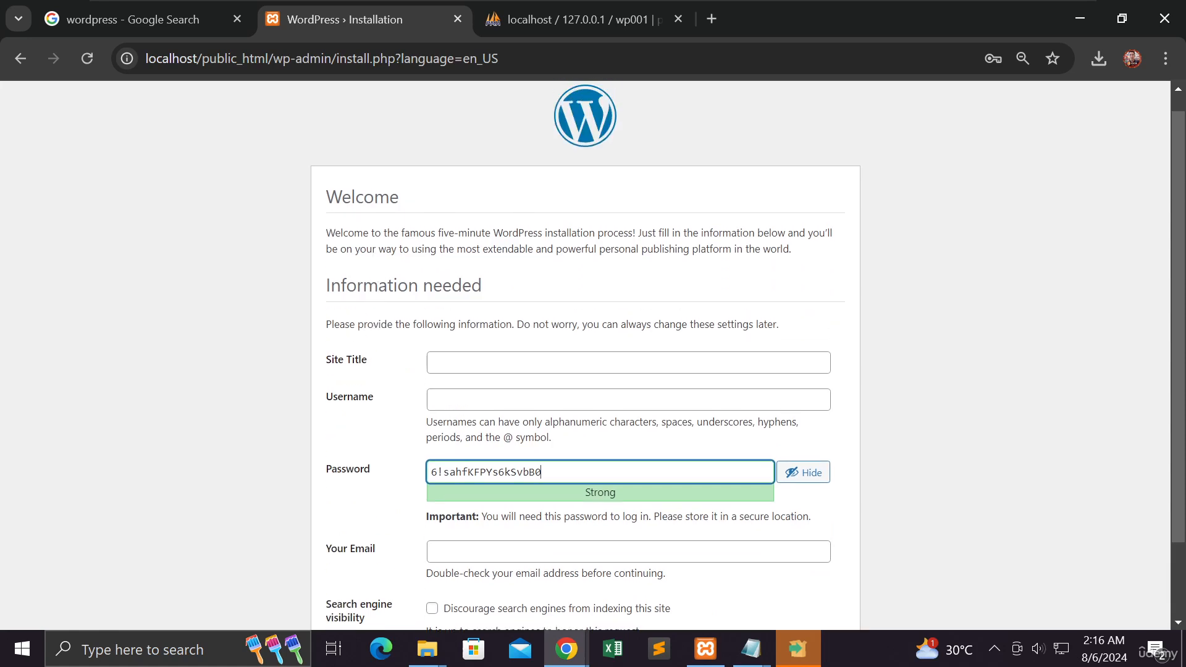
scroll(374, 259, down, 2)
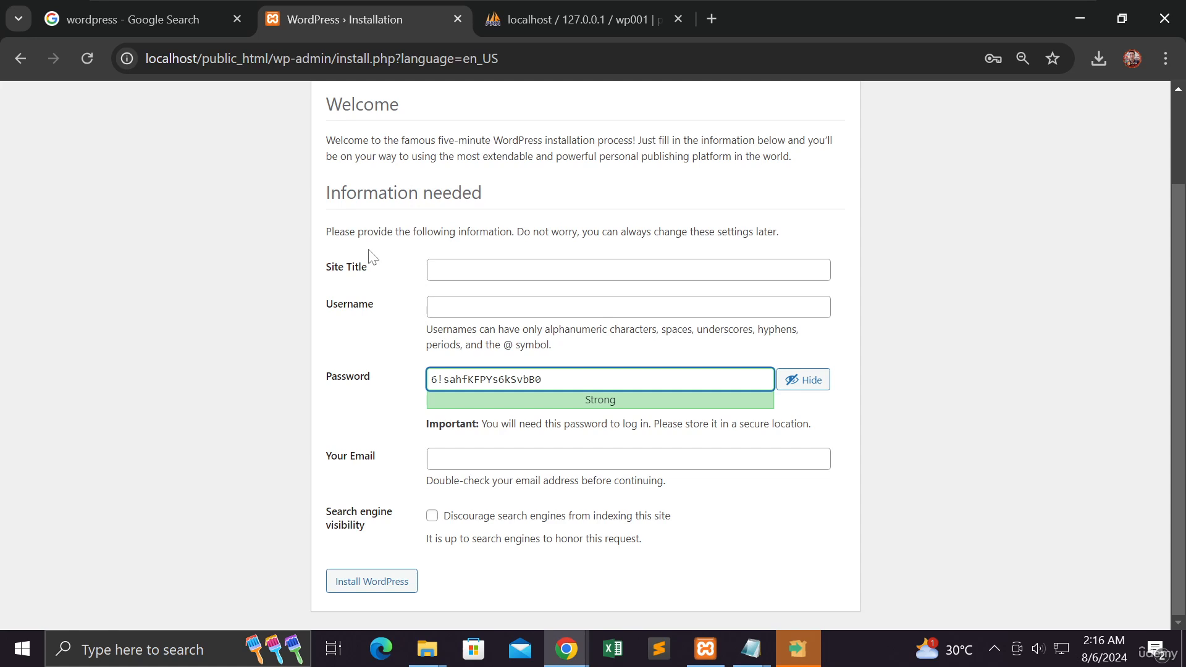
scroll(373, 258, up, 2)
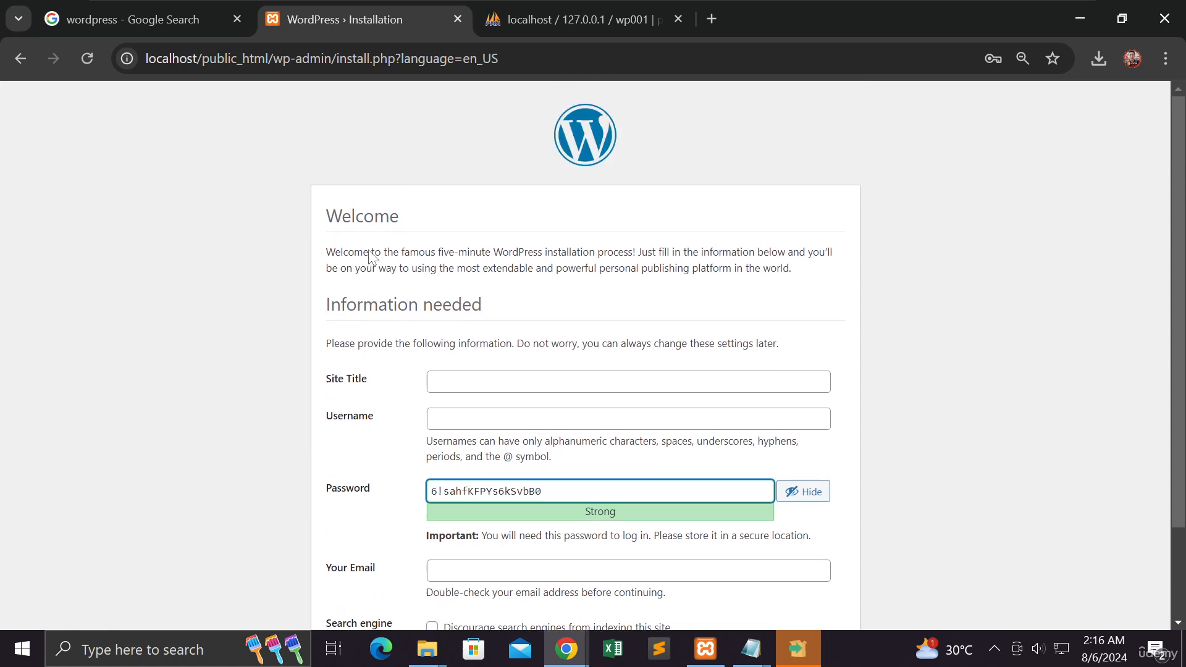
scroll(373, 258, down, 2)
click(488, 270)
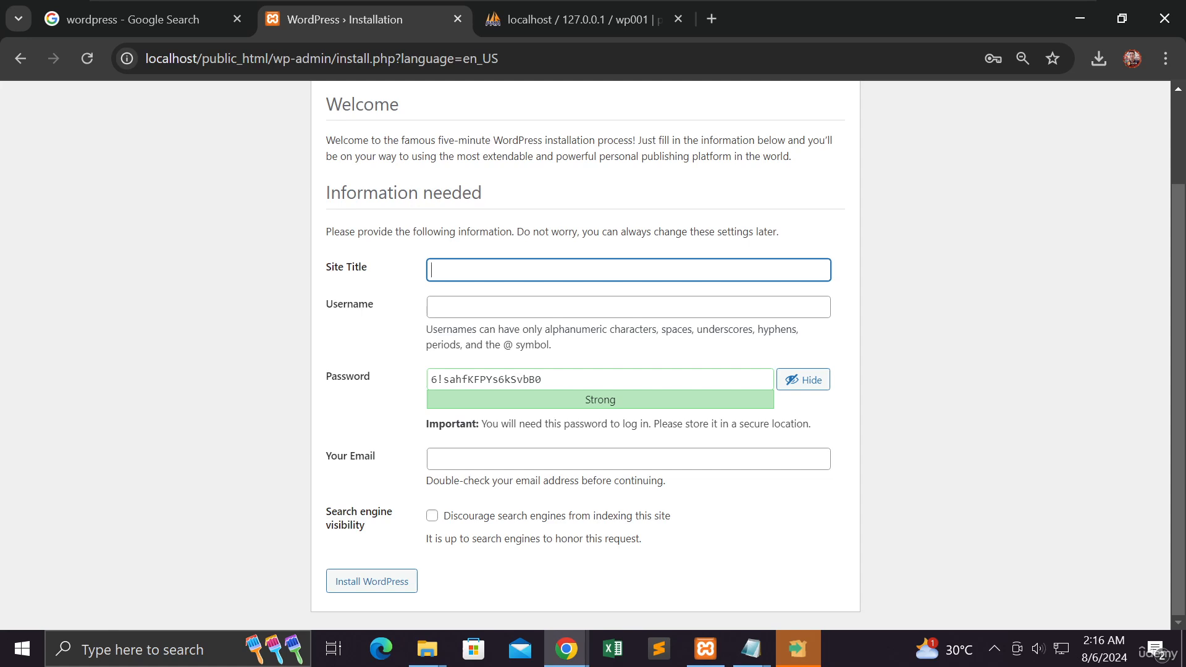
text(WordPress Design)
key(Tab)
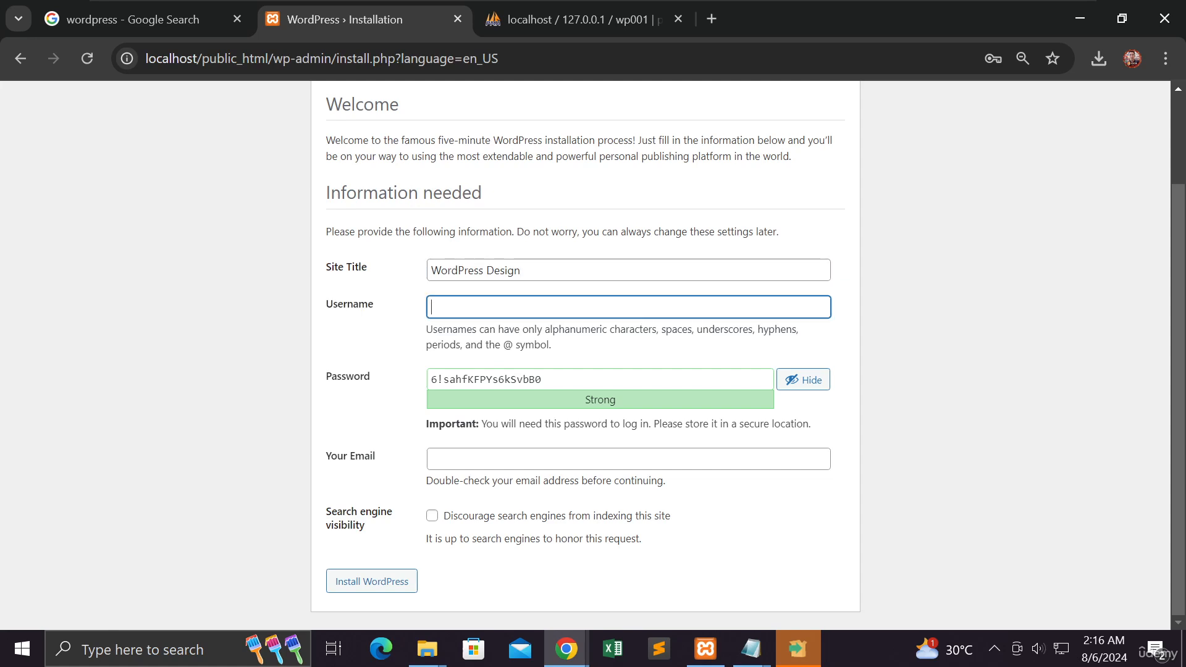
Step: Enter the site administrator's username in the WordPress installation form
text(michael)
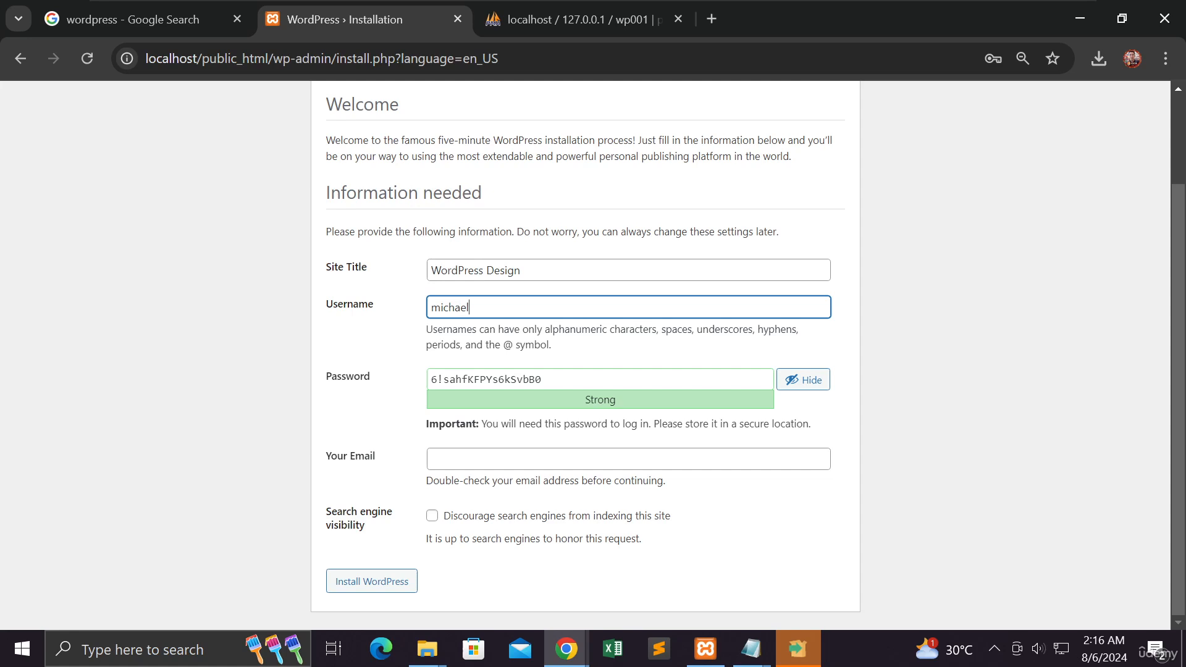
text(tag)
key(BackSpace)
text(n)
Step: Copy the generated administrator password from the installation form and replace the second line of firstprojectwp.txt in Notepad with it
drag(543, 379, 408, 383)
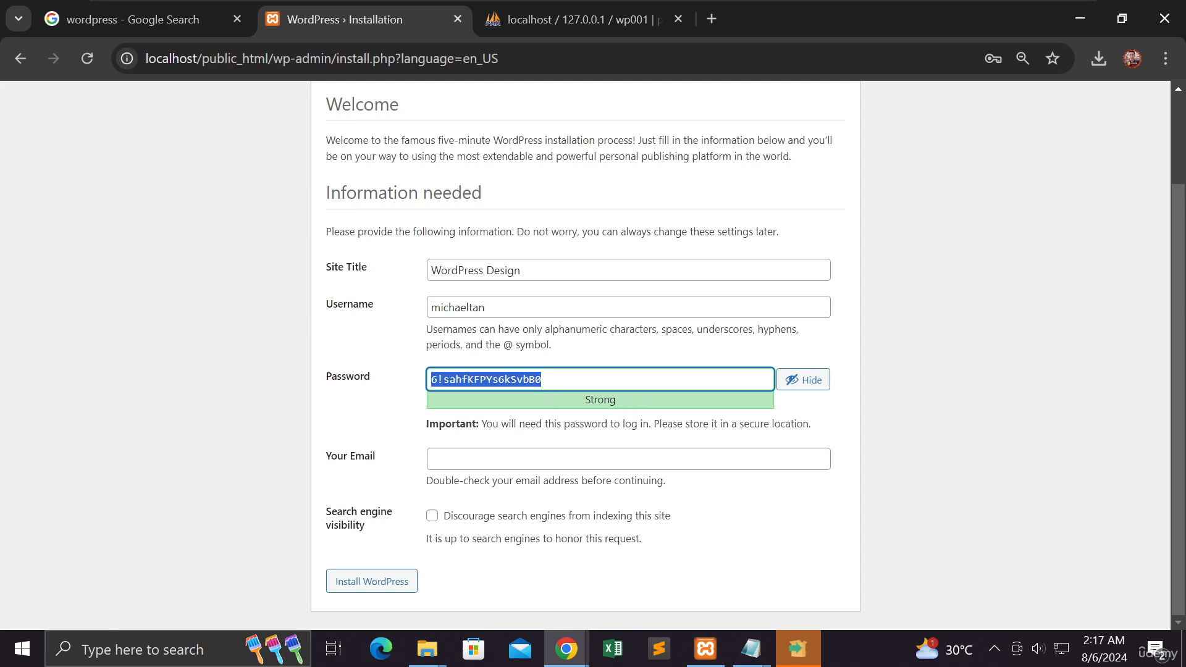
click(511, 380)
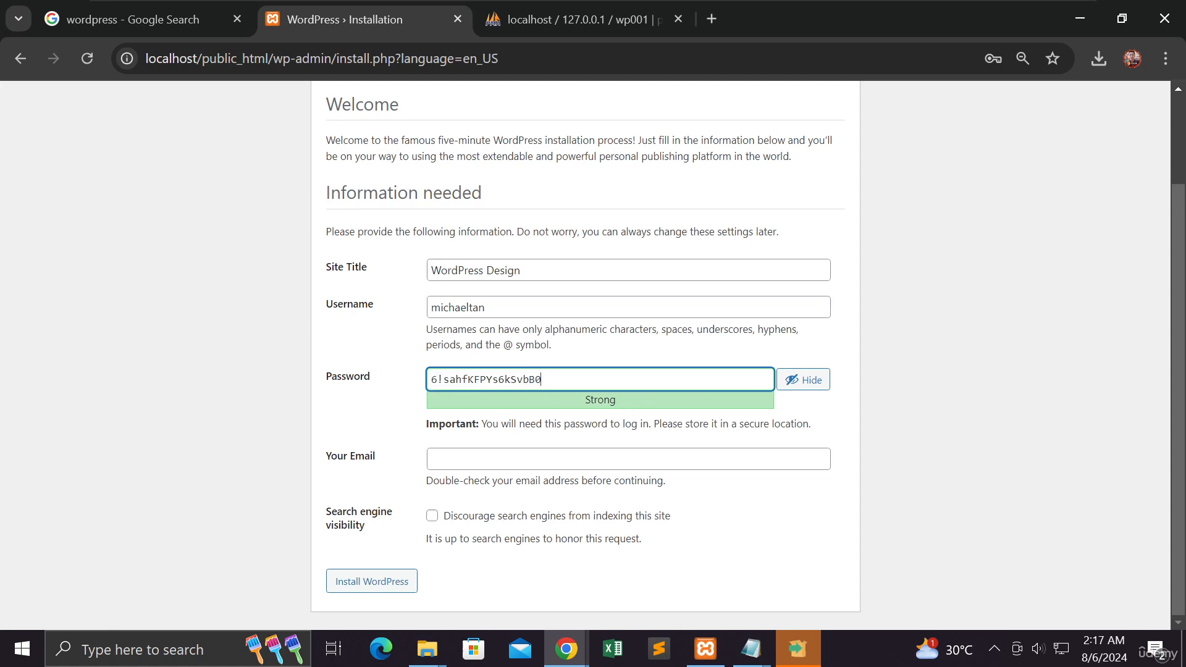
key(ctrl+a)
key(ctrl+c)
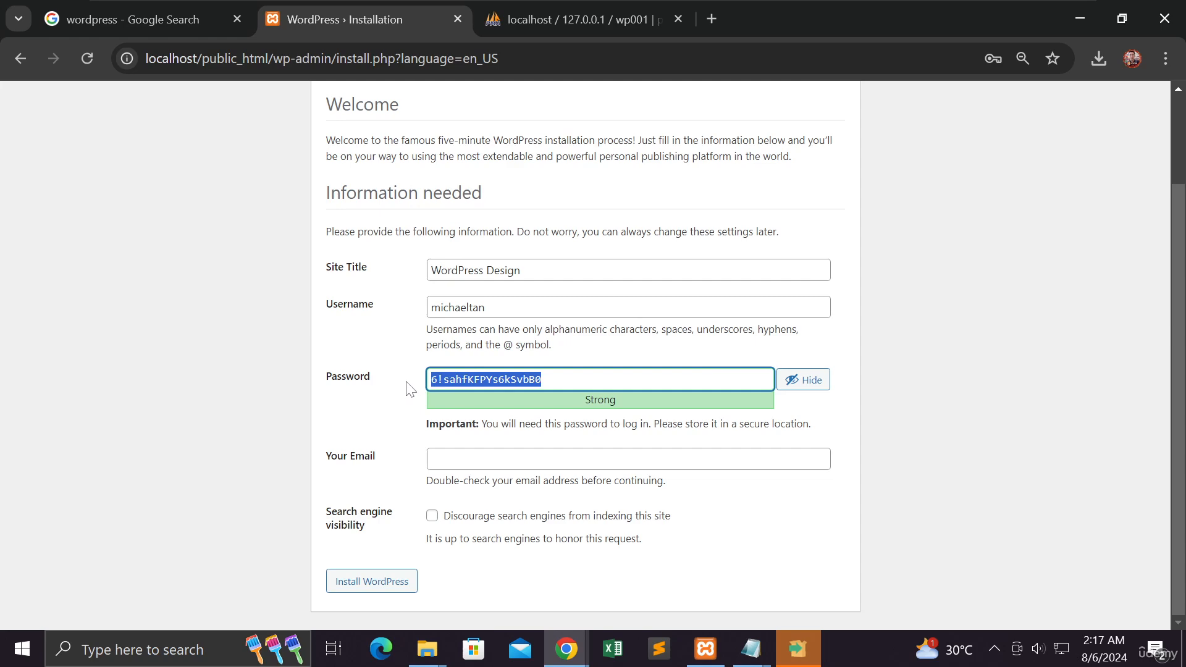
key(alt+Tab)
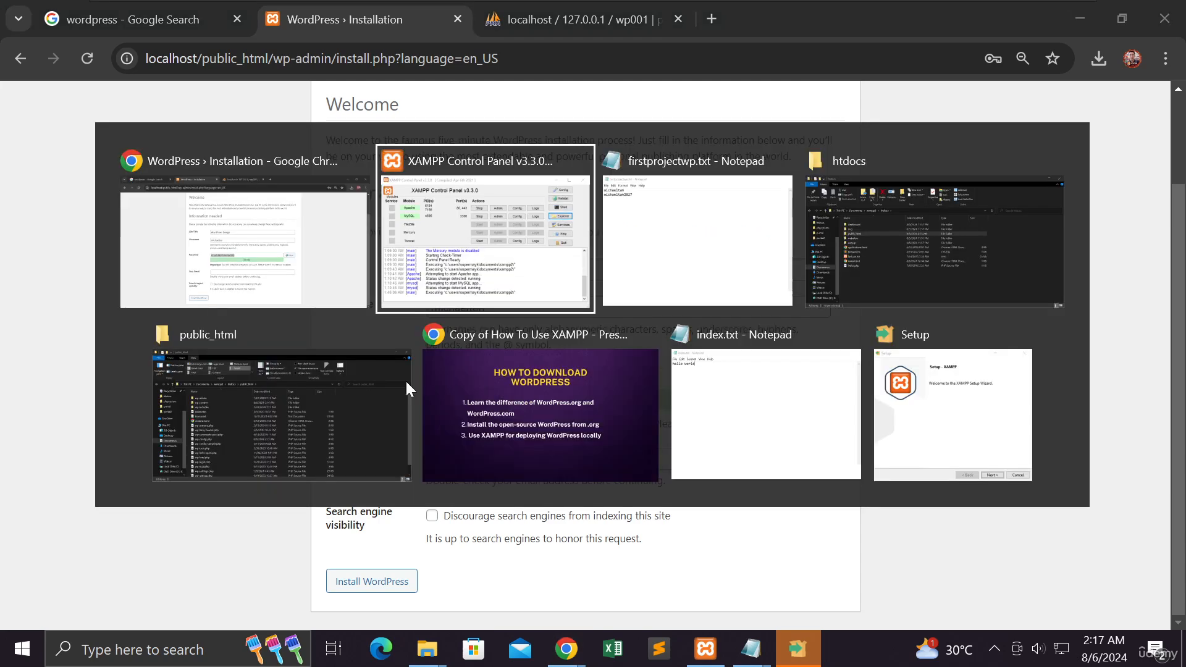
key(alt+Tab)
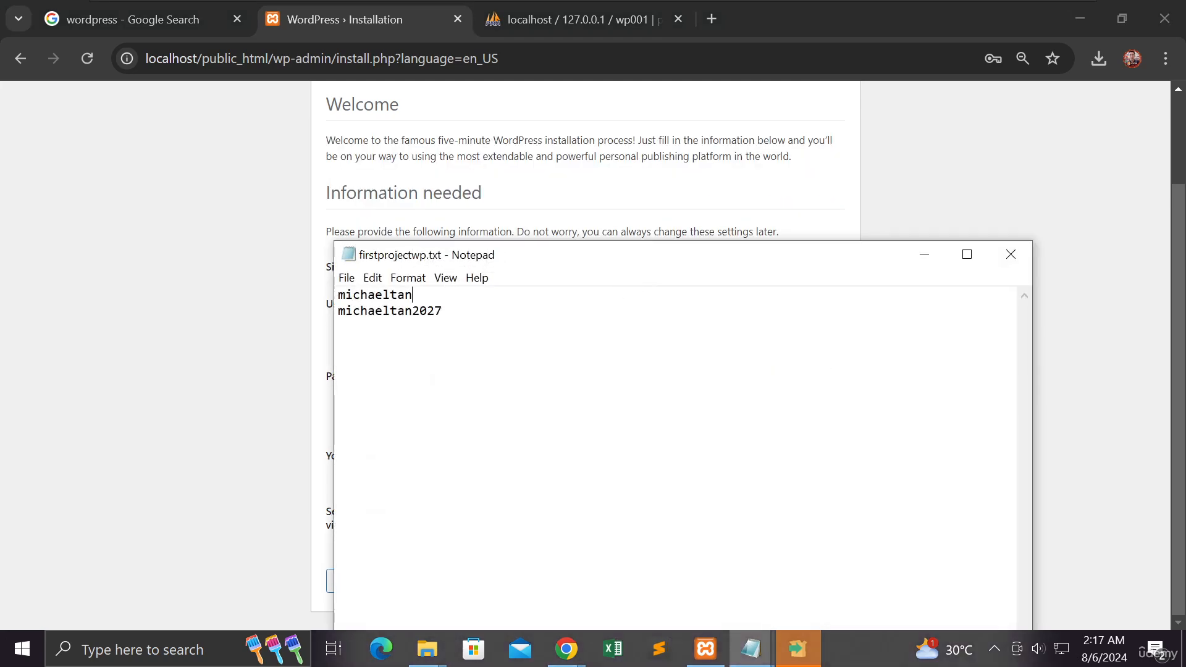
drag(443, 312, 322, 314)
key(ctrl+v)
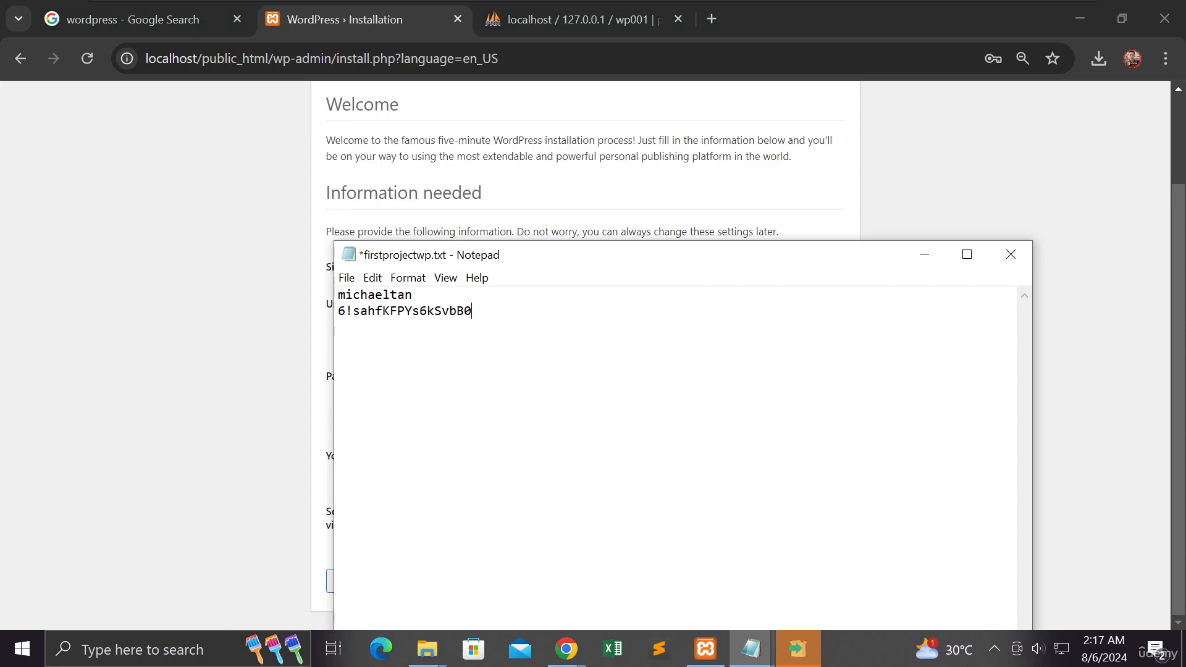
Step: Add the heading "Wordpress Admin Access" above the saved credentials and save the text file
key(Return)
key(Up)
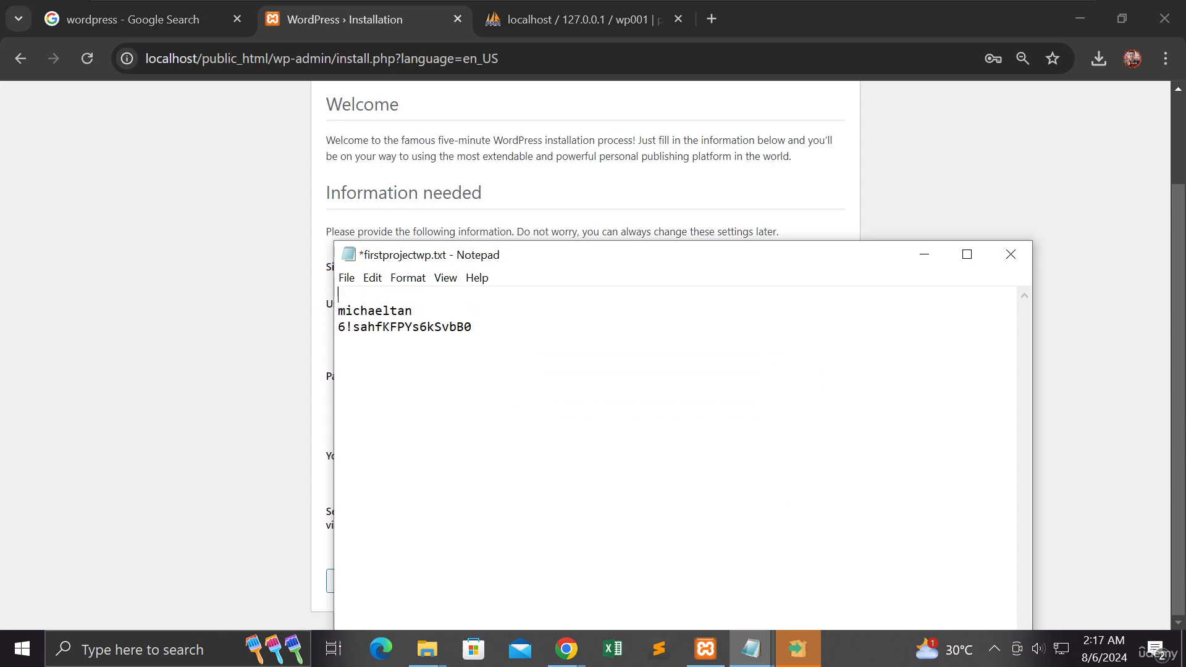
text(Wordprses)
key(BackSpace)
key(BackSpace)
key(BackSpace)
key(BackSpace)
text(ess Admin Acce)
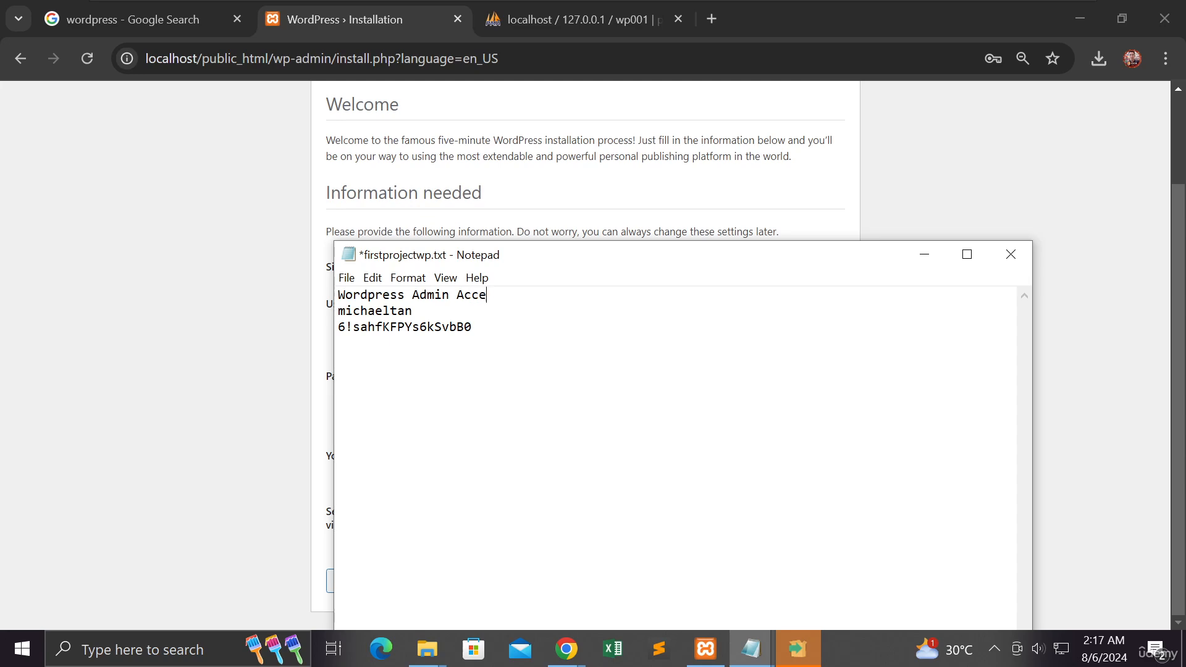
text(ss)
key(ctrl+s)
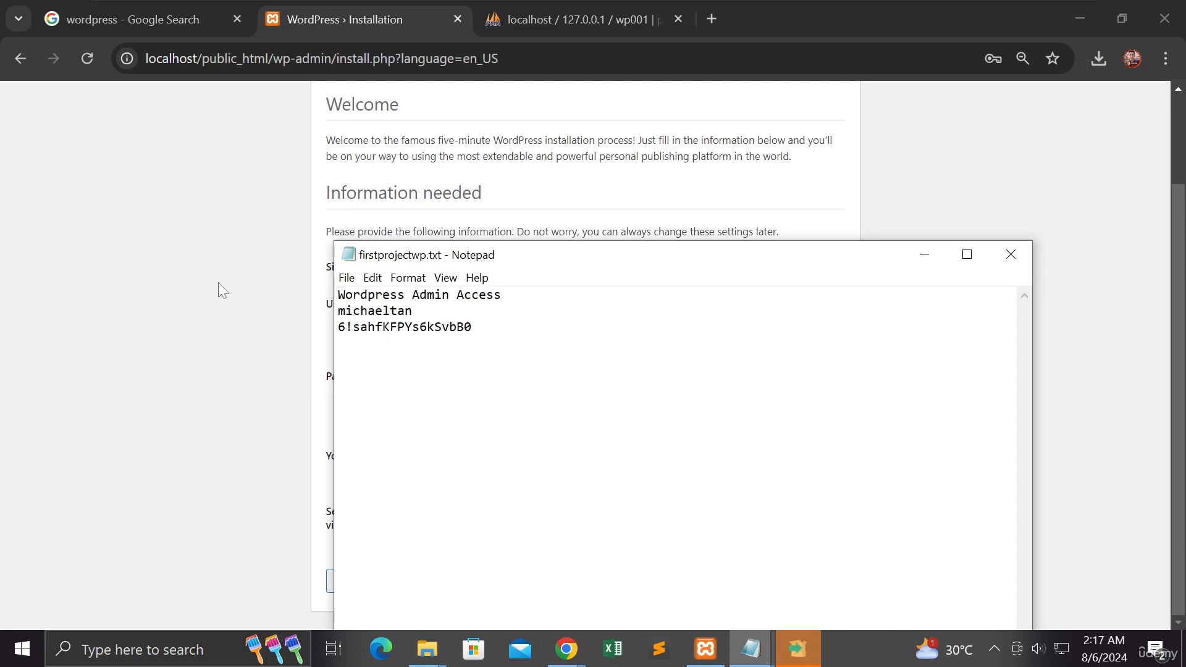
Step: Return to the WordPress installation form in Chrome, fill in the administrator's email address, and install WordPress
click(183, 292)
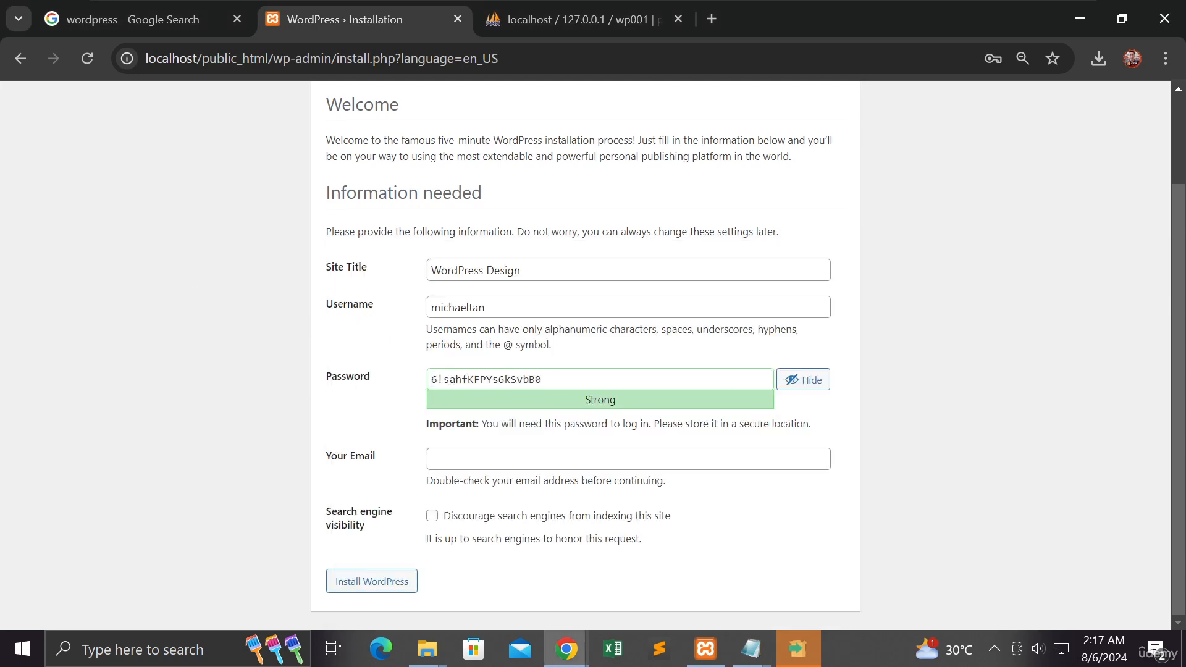
click(458, 460)
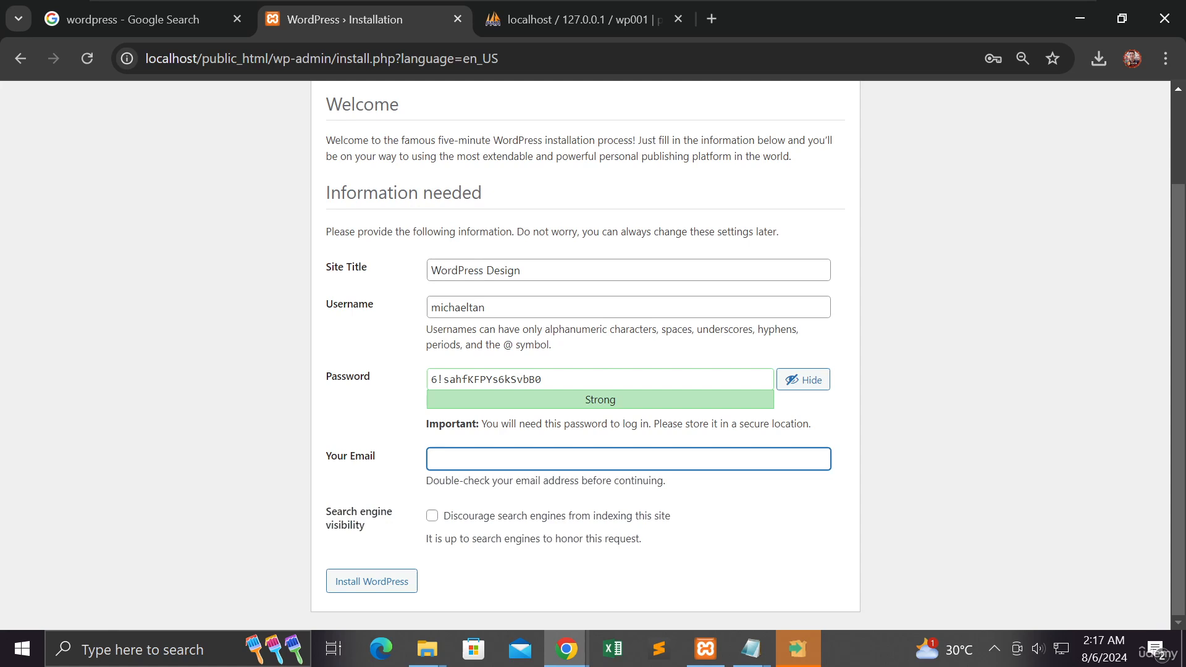
text(admin)
key(BackSpace)
key(BackSpace)
key(BackSpace)
key(BackSpace)
text(theologi)
key(BackSpace)
key(BackSpace)
key(BackSpace)
key(BackSpace)
key(BackSpace)
key(BackSpace)
key(BackSpace)
text(wordpressadmin@lcoa)
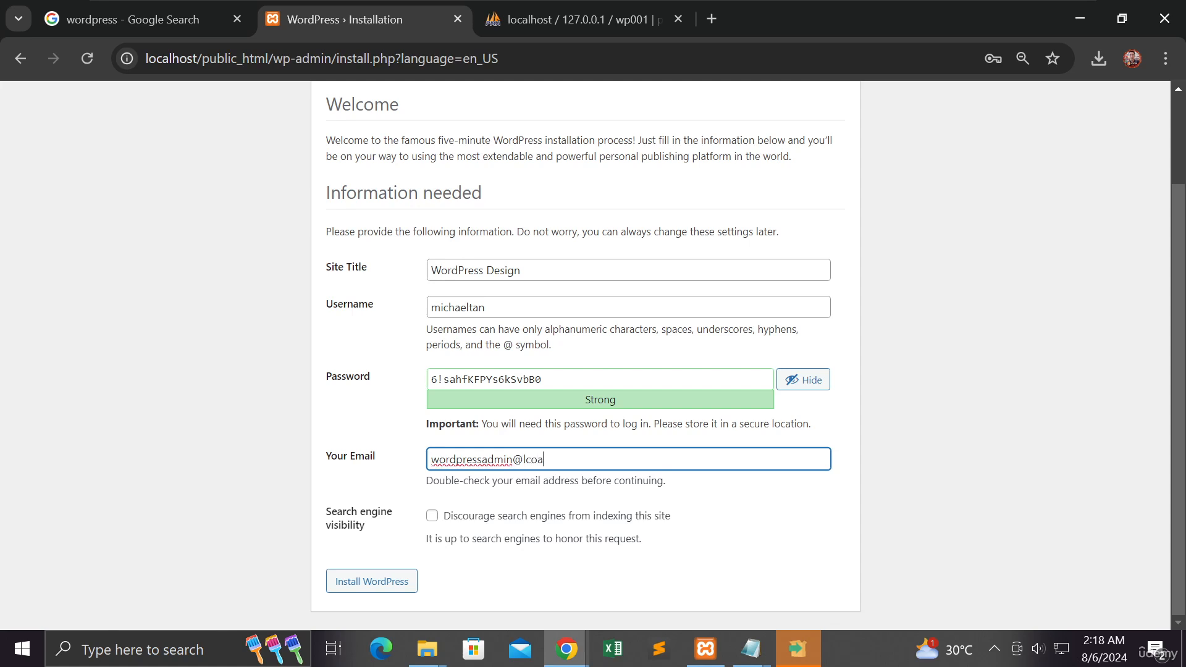
key(BackSpace)
key(BackSpace)
key(BackSpace)
text(ocan)
key(BackSpace)
text(lhost.com)
click(394, 587)
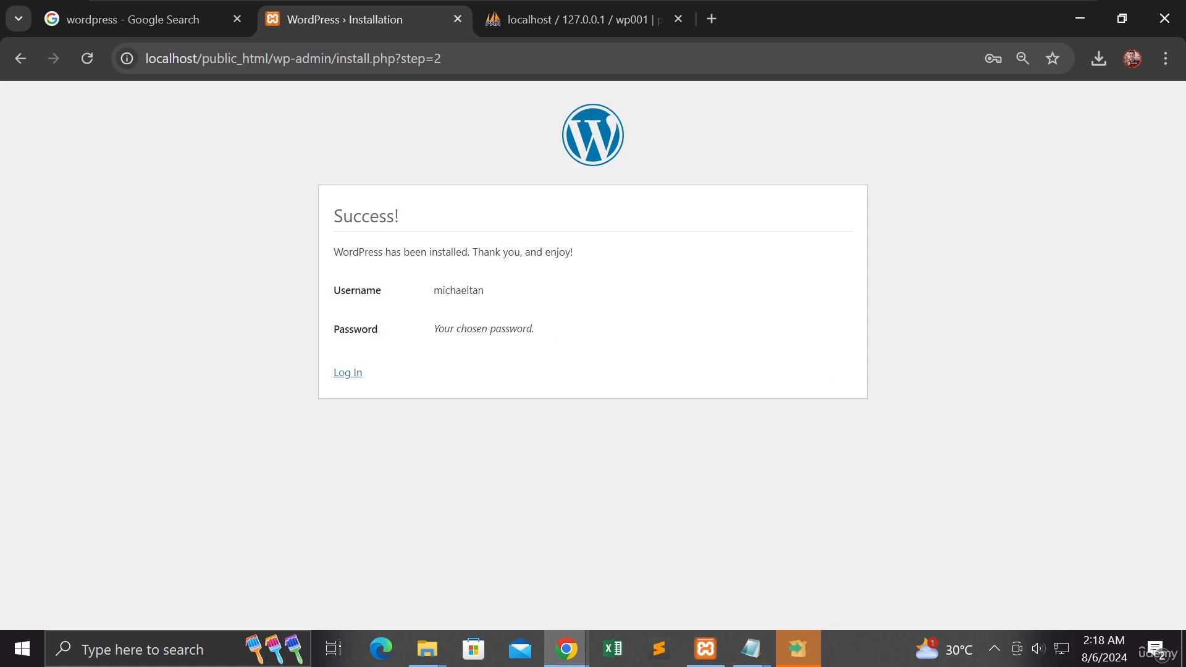
Step: Open the WordPress login page and log in with the administrator's username and the copied password
drag(441, 59, 146, 58)
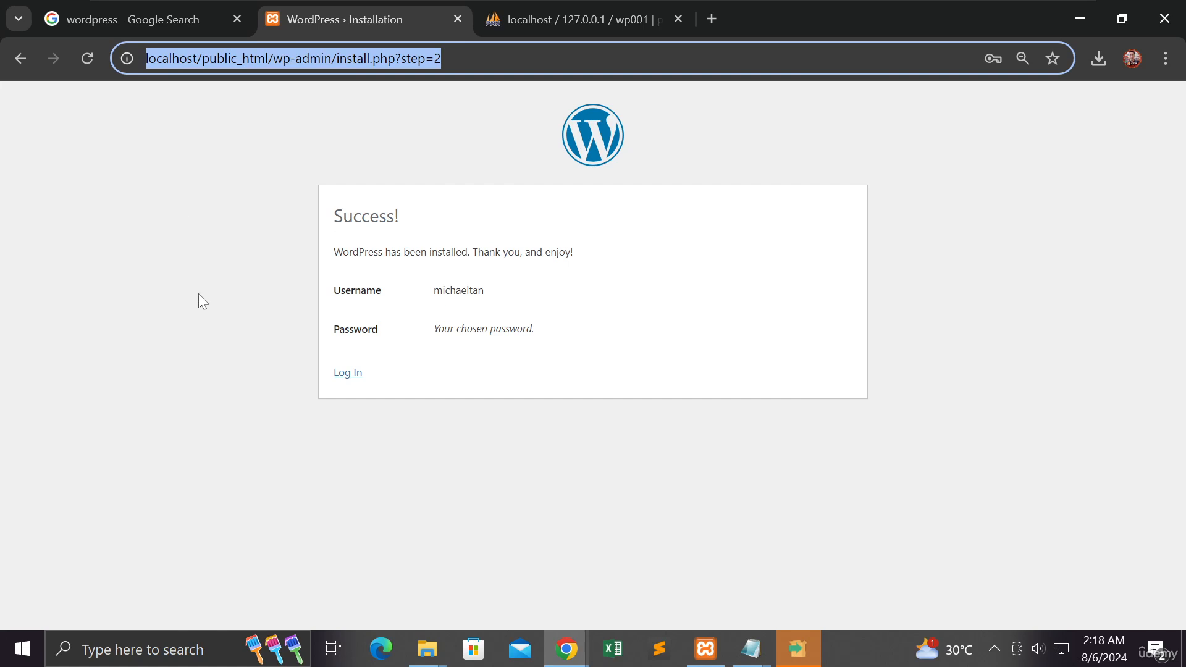
click(344, 375)
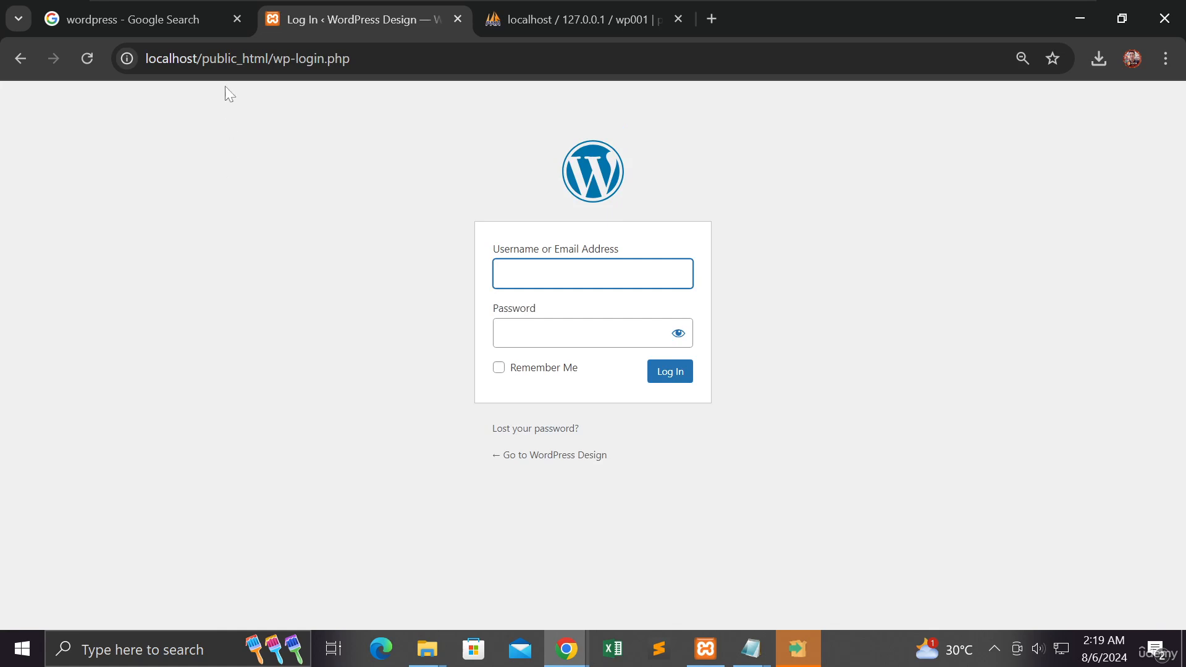
click(150, 58)
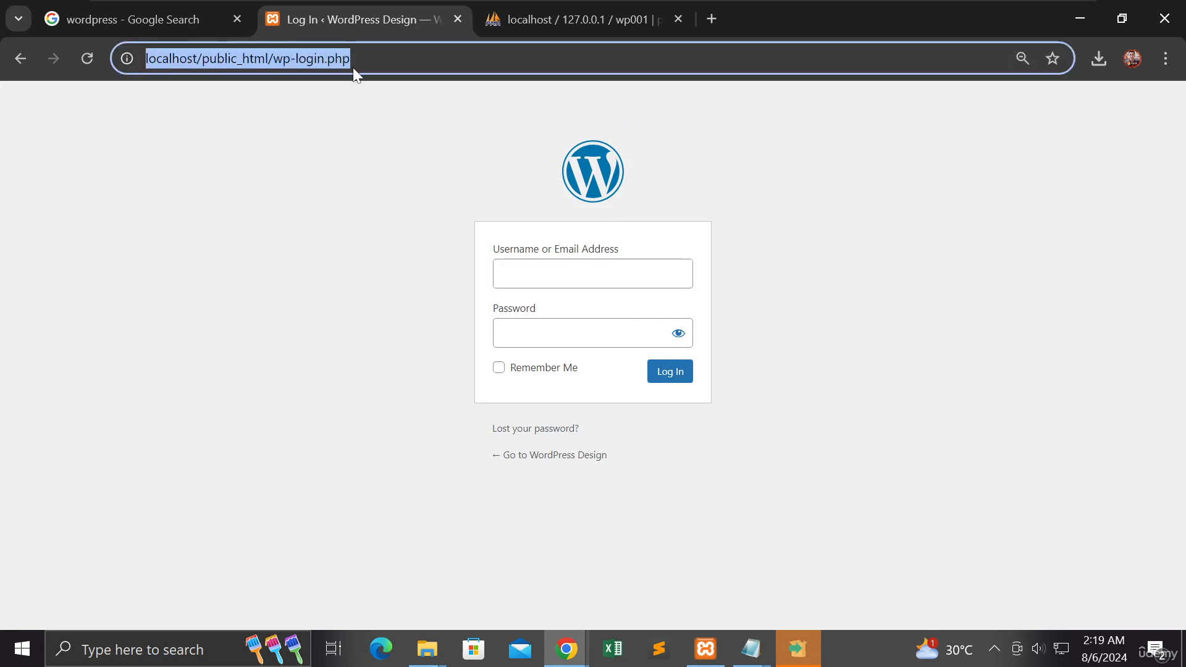
click(498, 272)
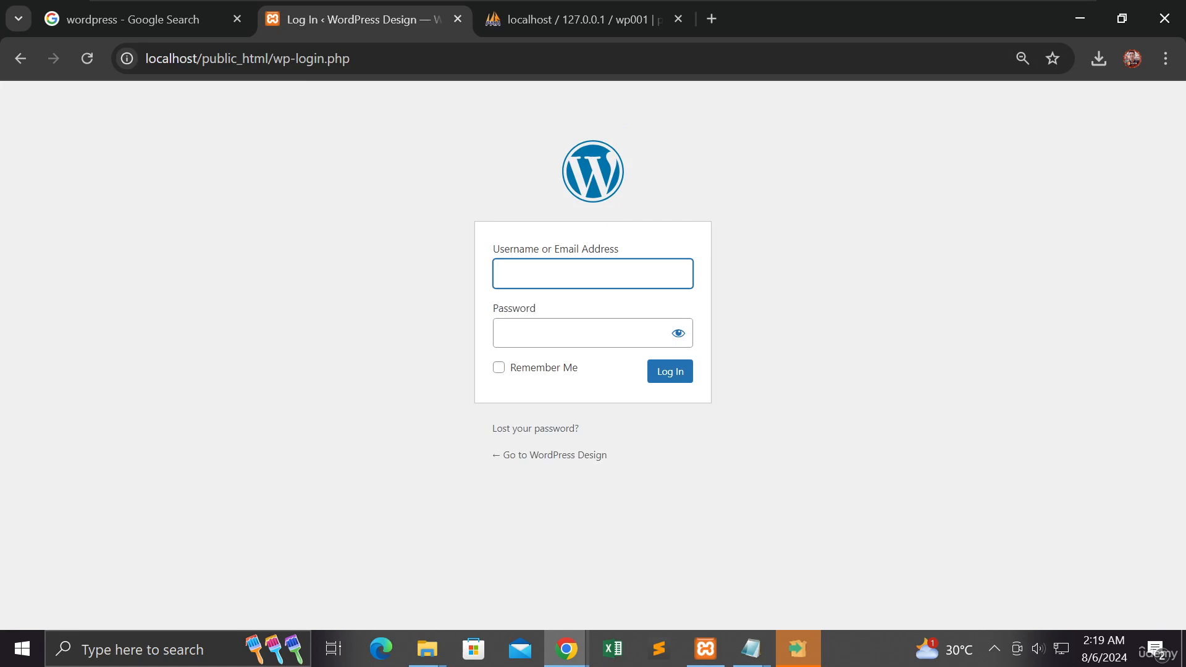
text(michaeltan)
key(Tab)
key(ctrl+v)
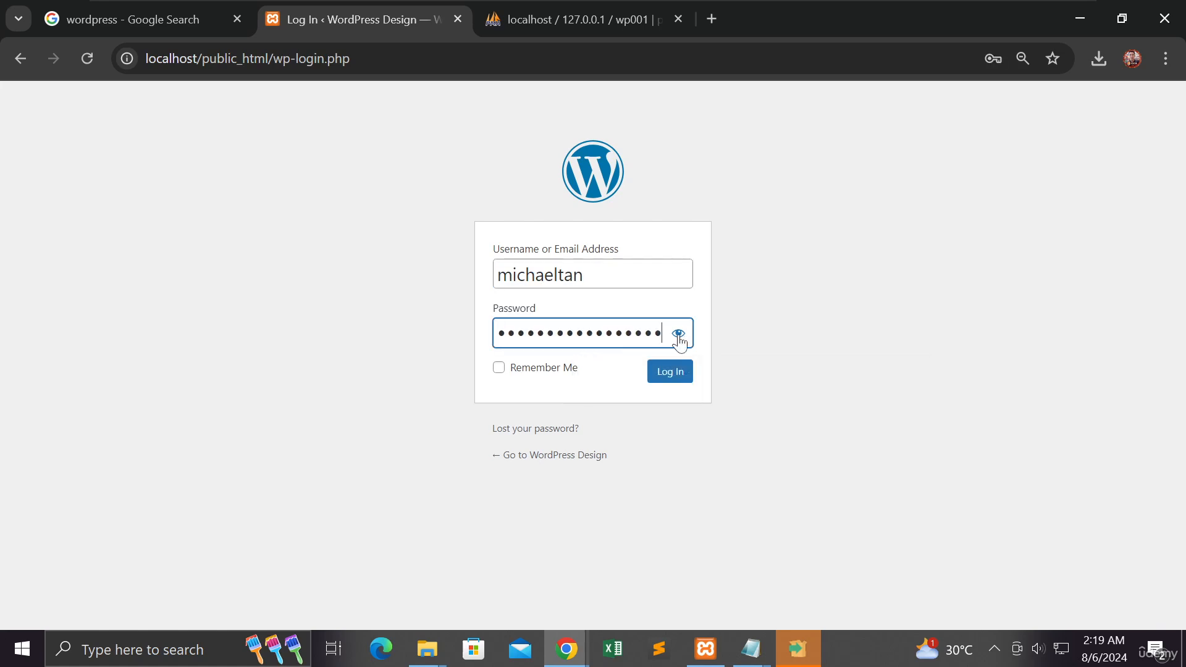
click(679, 336)
click(672, 375)
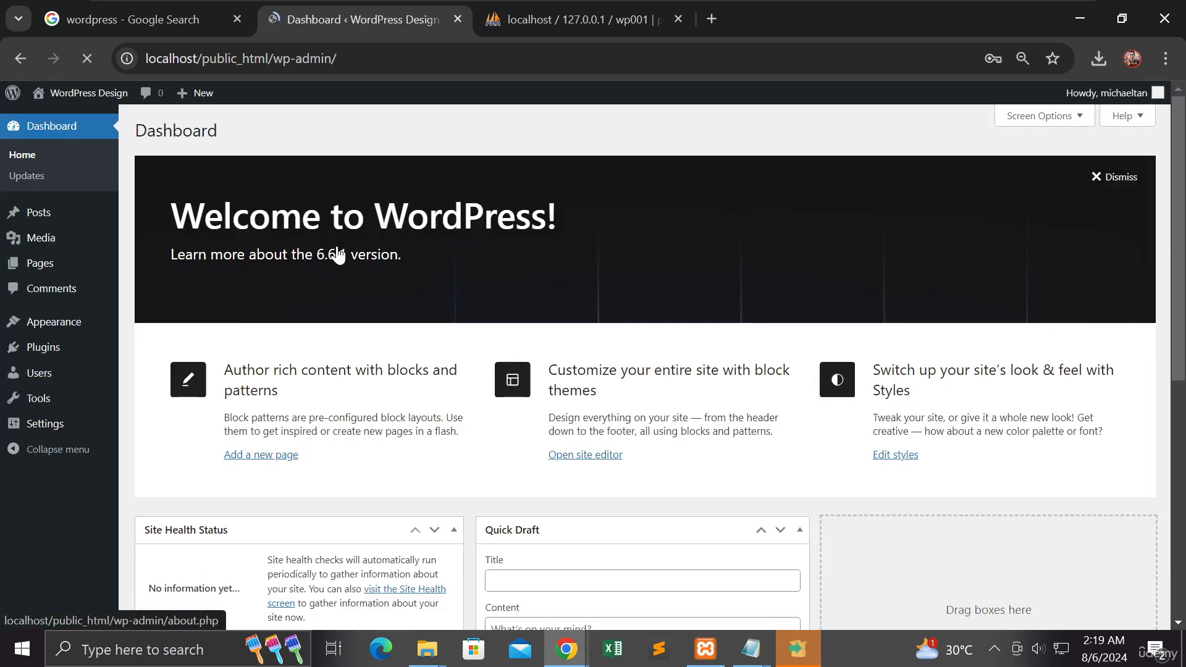
Step: Review the WordPress dashboard's welcome area, site health, activity, quick draft and news widgets
scroll(340, 257, down, 3)
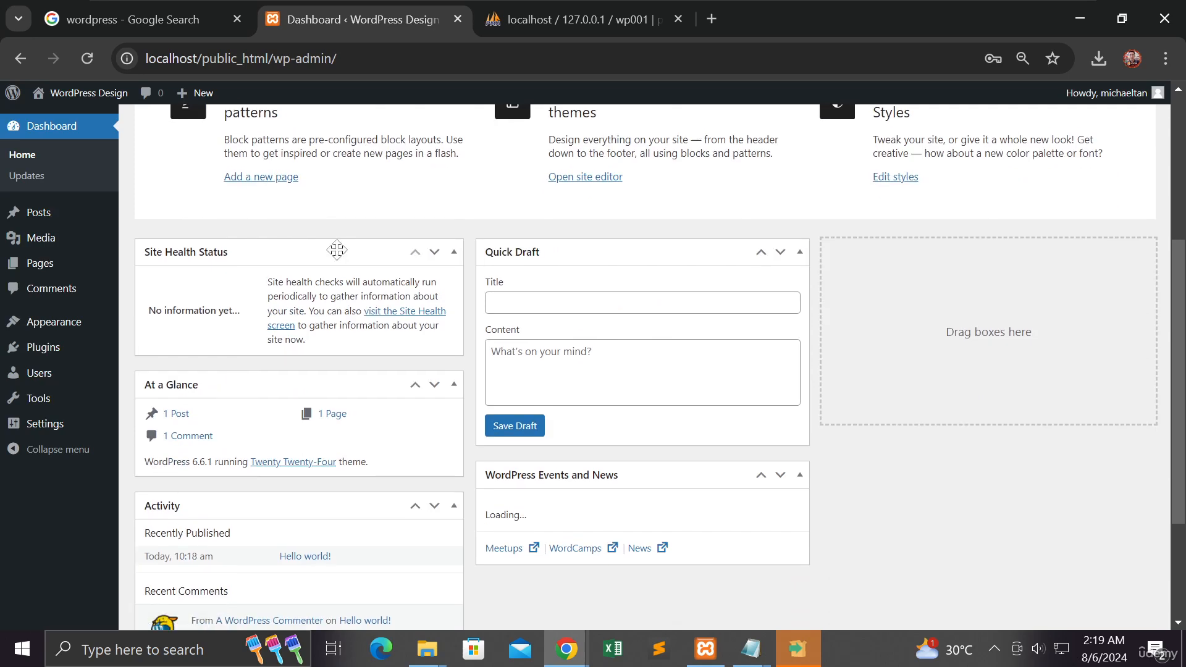
scroll(340, 257, up, 5)
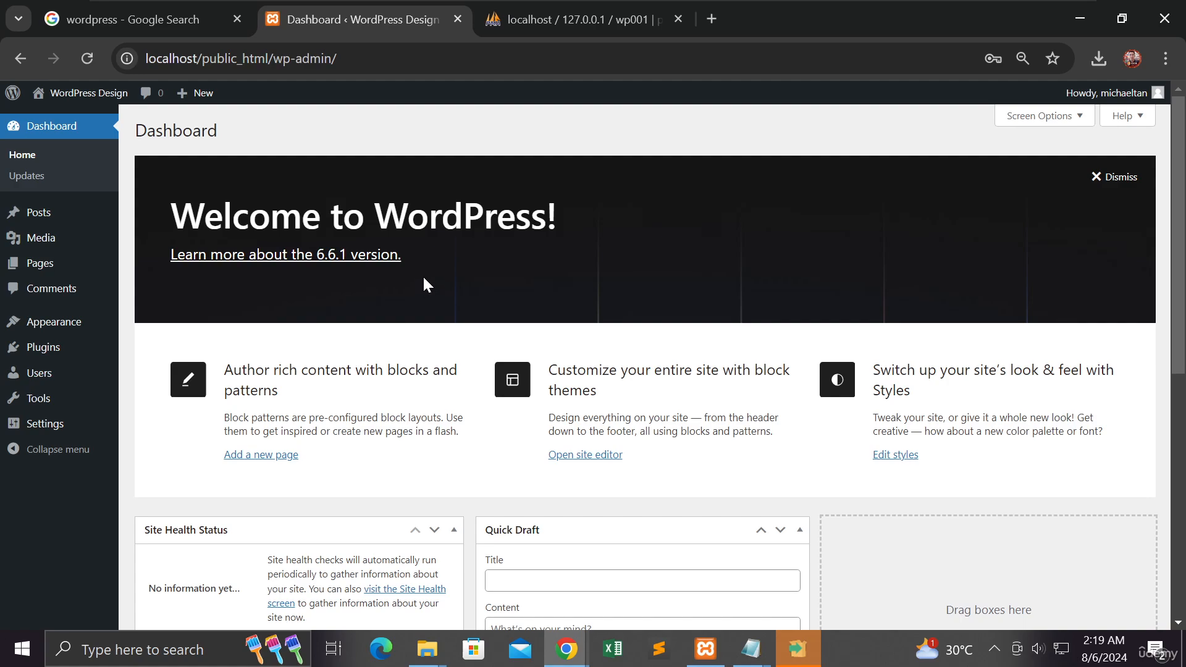
scroll(424, 281, down, 3)
scroll(424, 279, down, 3)
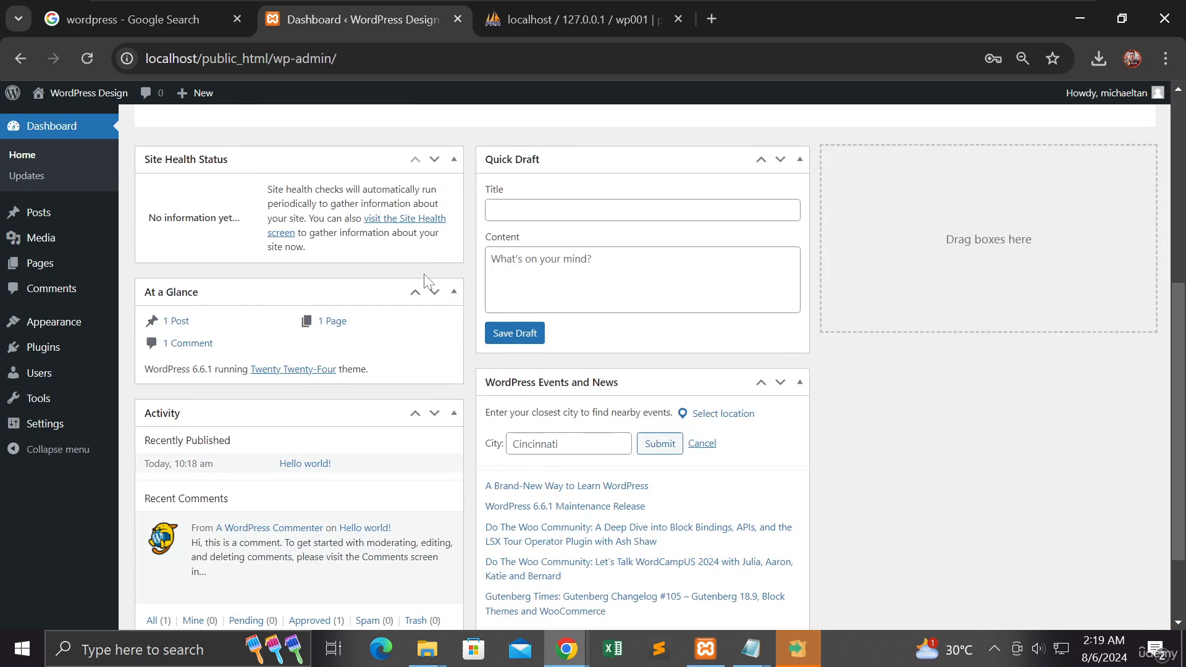
scroll(424, 275, down, 2)
scroll(424, 275, up, 8)
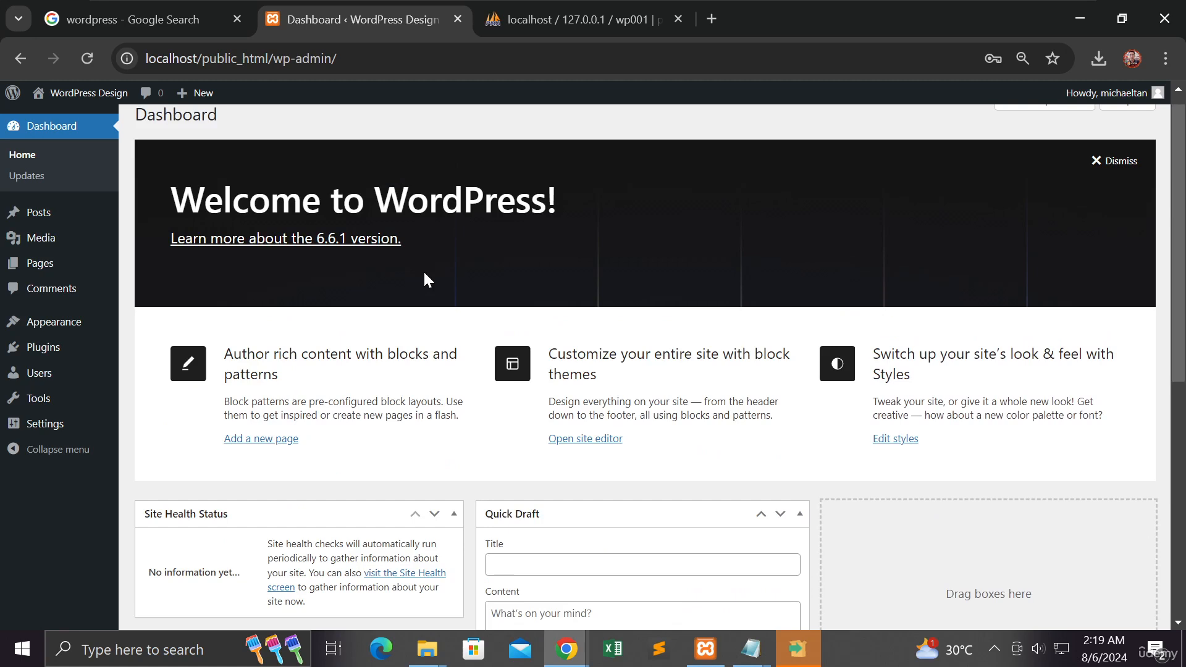
scroll(424, 281, up, 1)
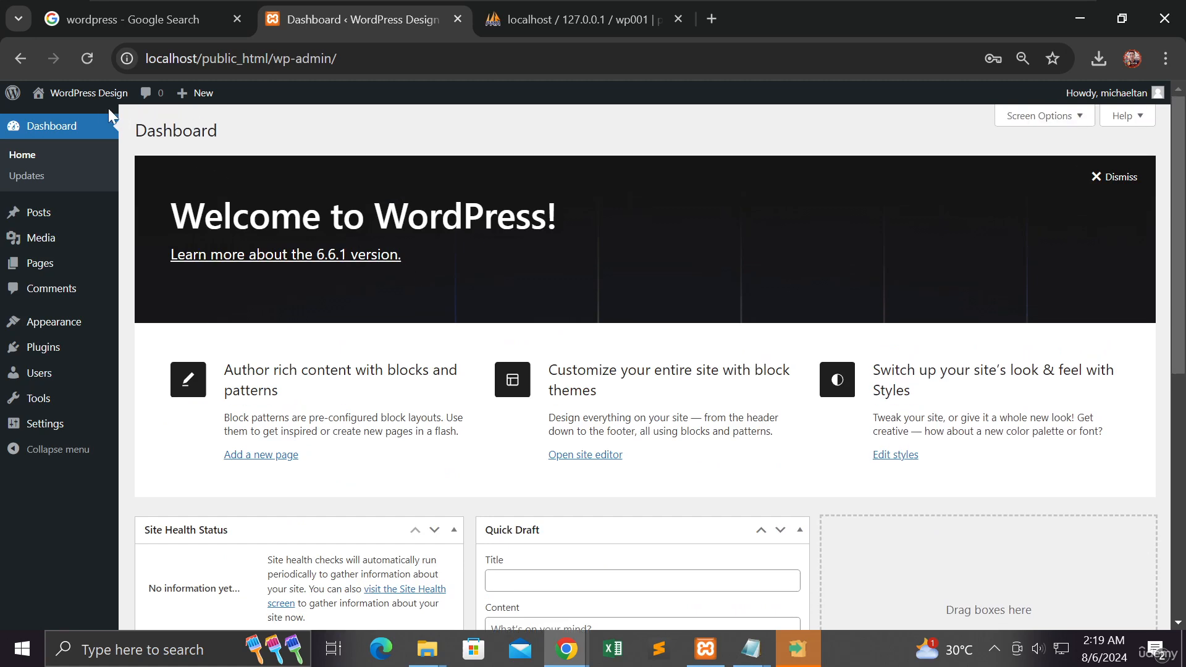
Step: Visit the WordPress Design site from the dashboard and look over its front page and address
mouse_move(92, 97)
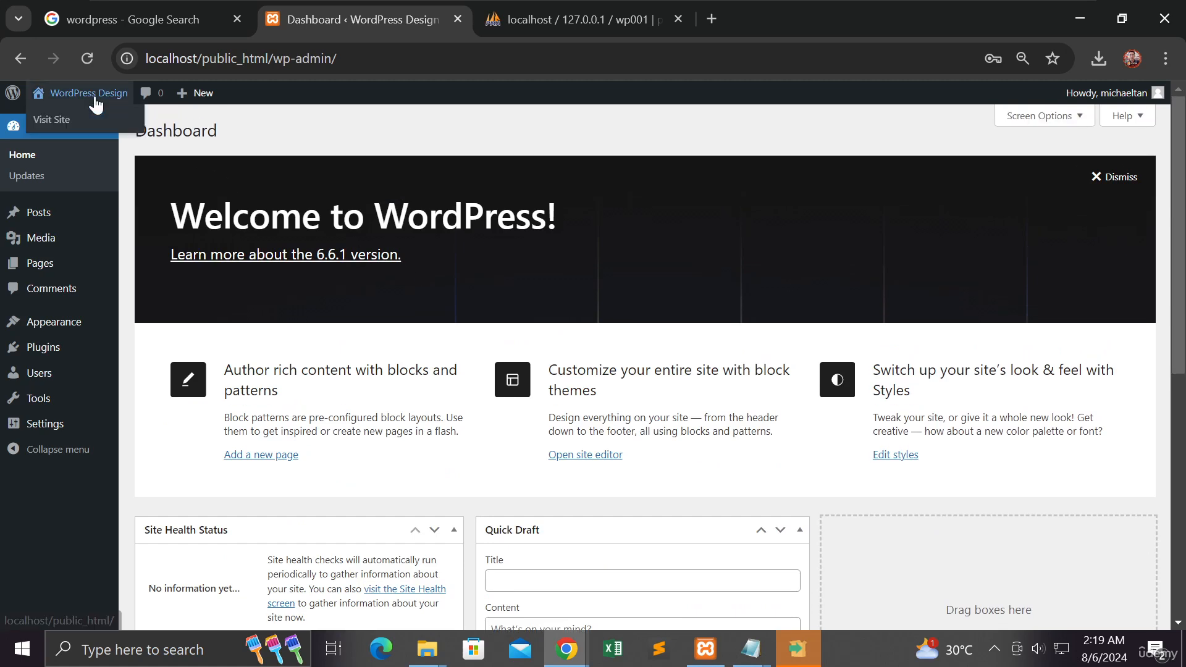
click(61, 124)
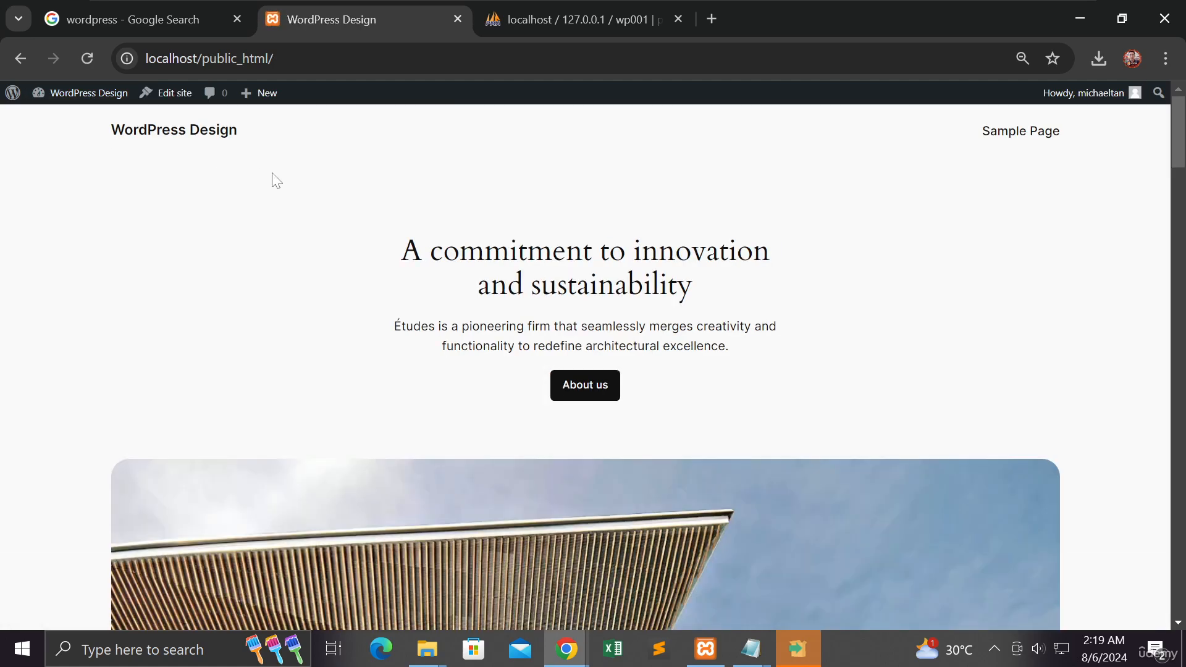
scroll(270, 180, down, 3)
scroll(270, 185, up, 3)
drag(273, 58, 146, 58)
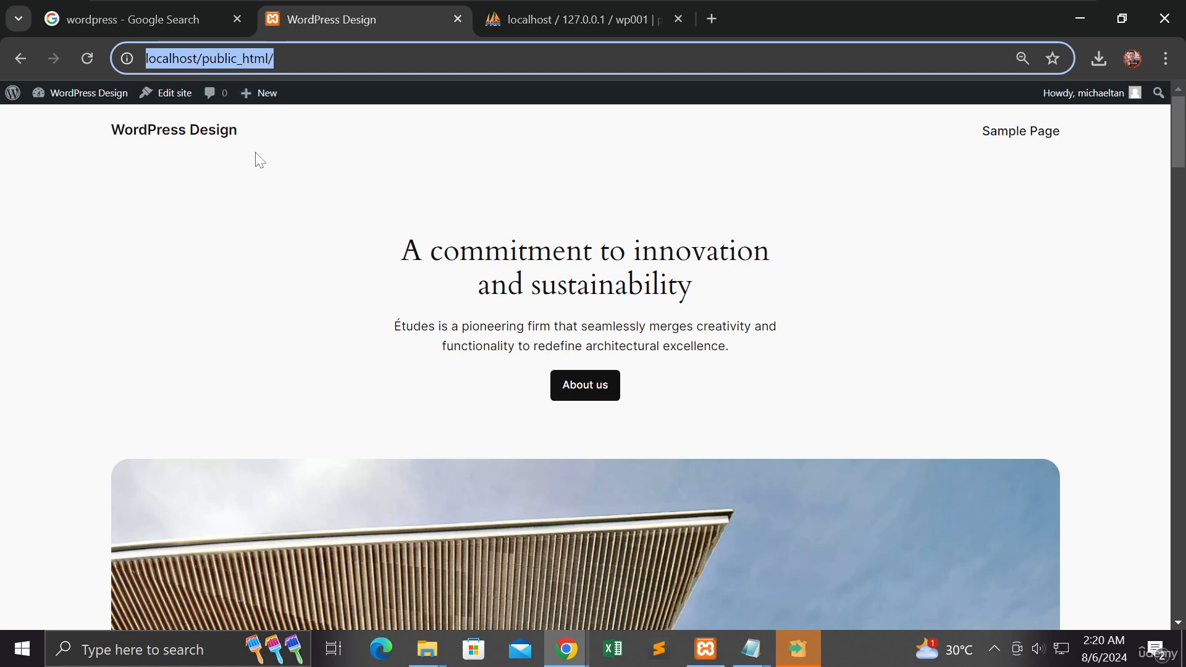
Step: Log out of the administrator account and load localhost/public_html/ to view the public home page as a visitor
mouse_move(1083, 99)
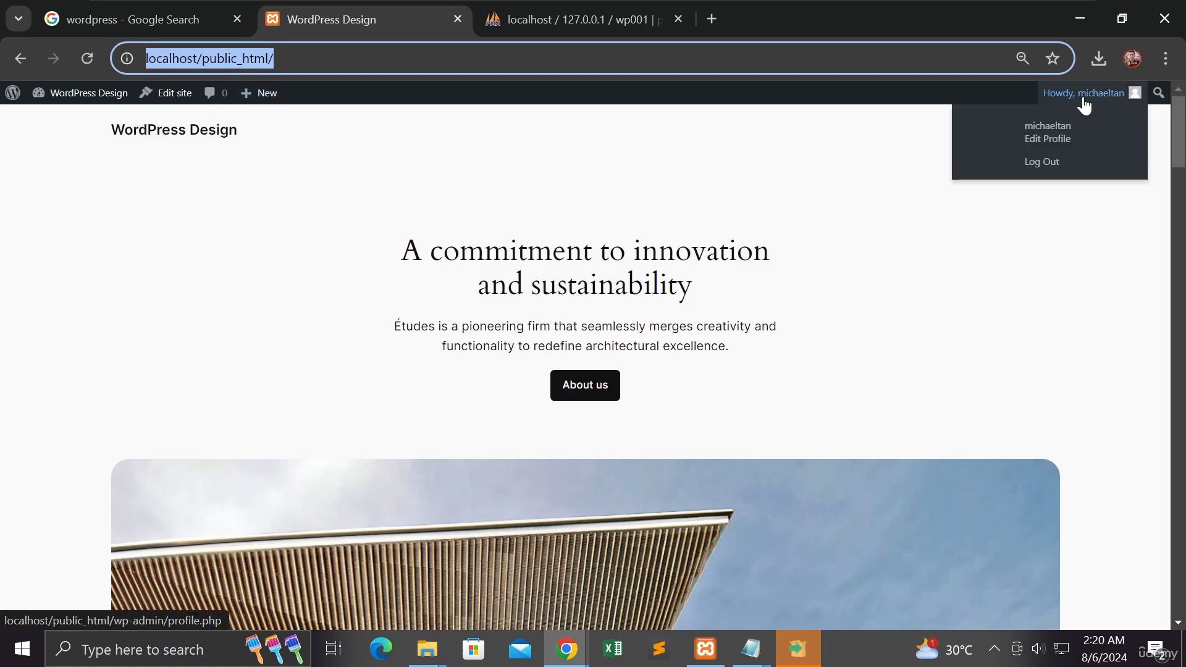
click(1044, 171)
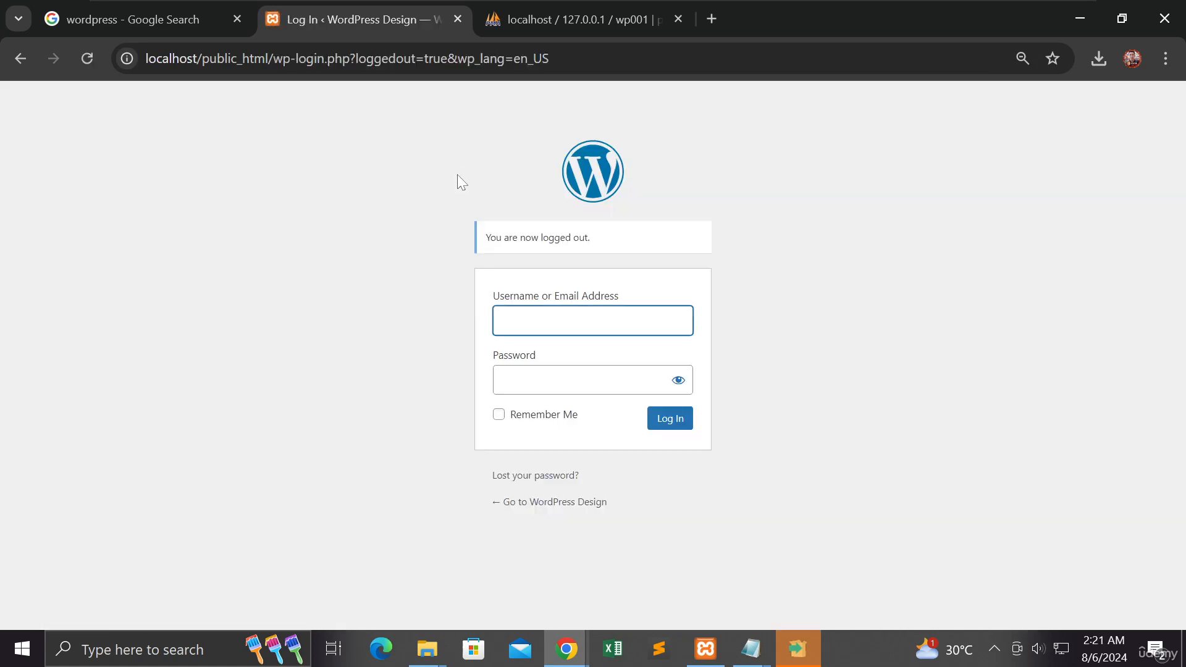
drag(549, 58, 273, 58)
key(BackSpace)
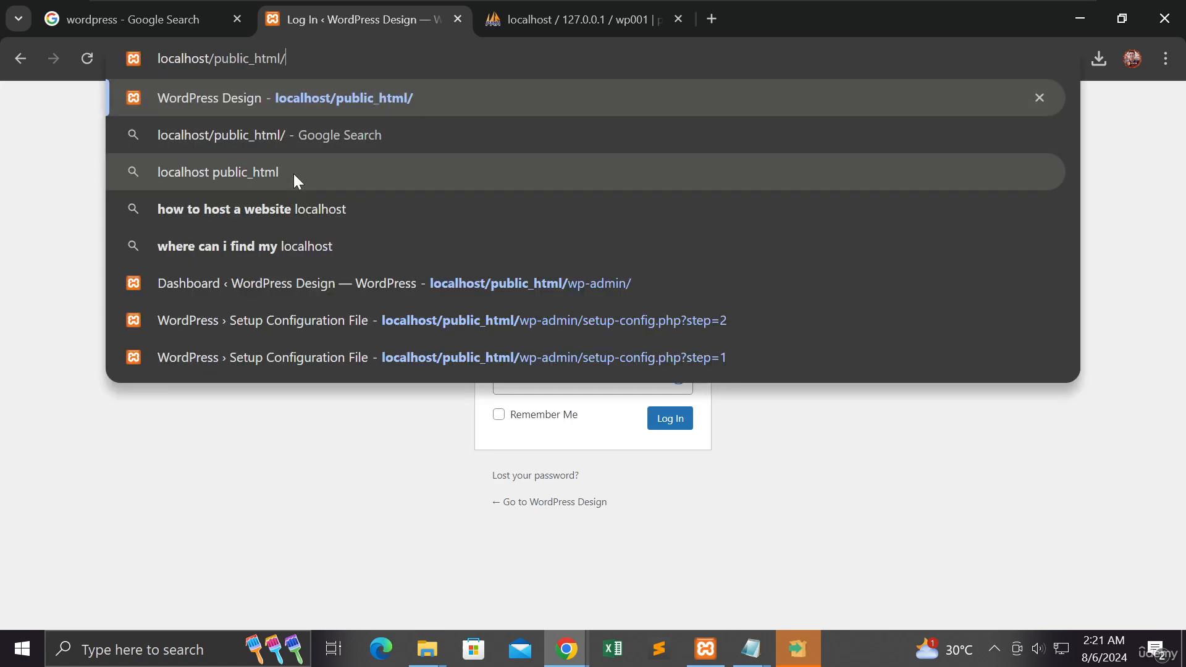
key(Return)
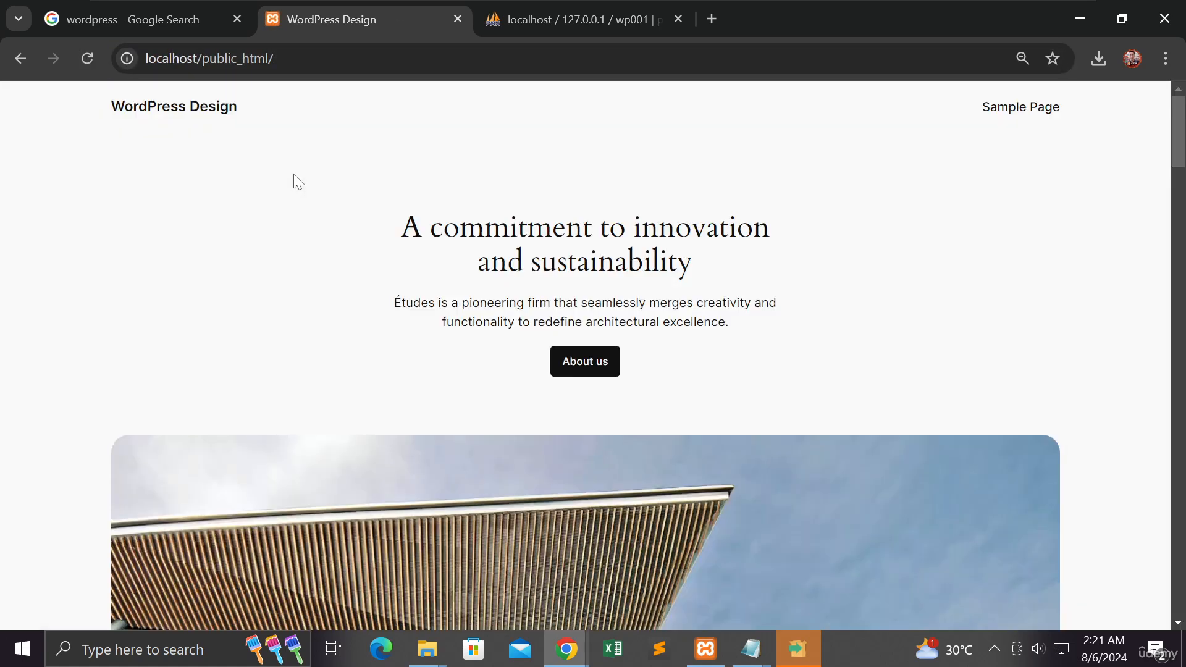
scroll(272, 157, down, 3)
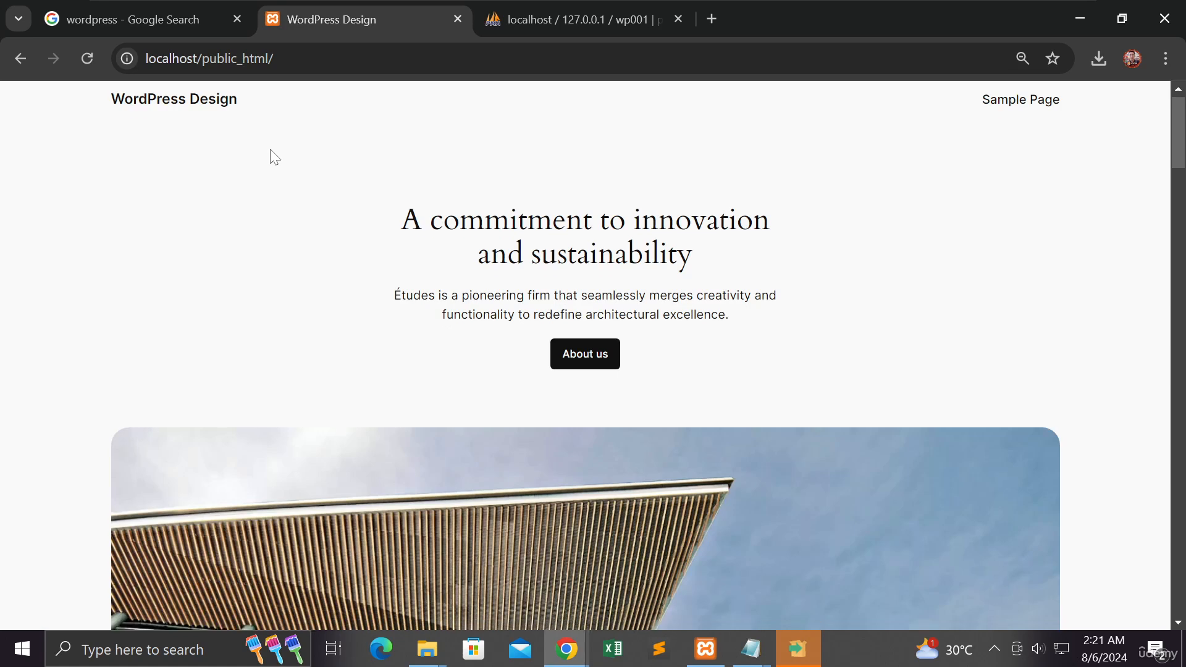
scroll(270, 158, up, 3)
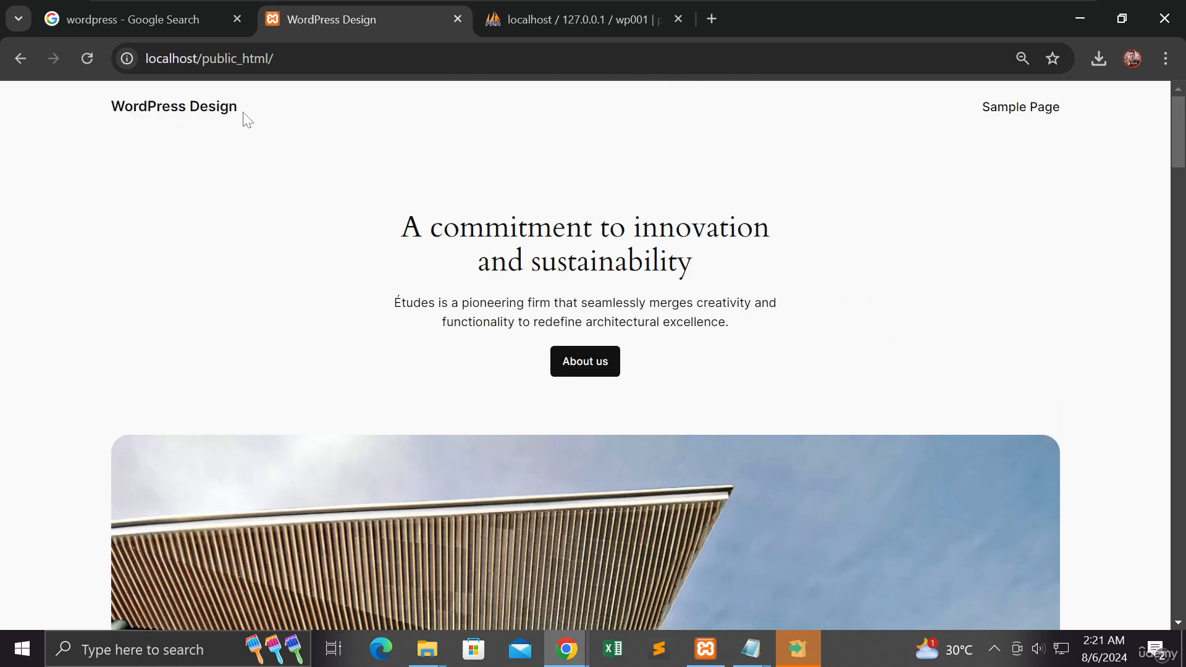
drag(241, 115, 96, 123)
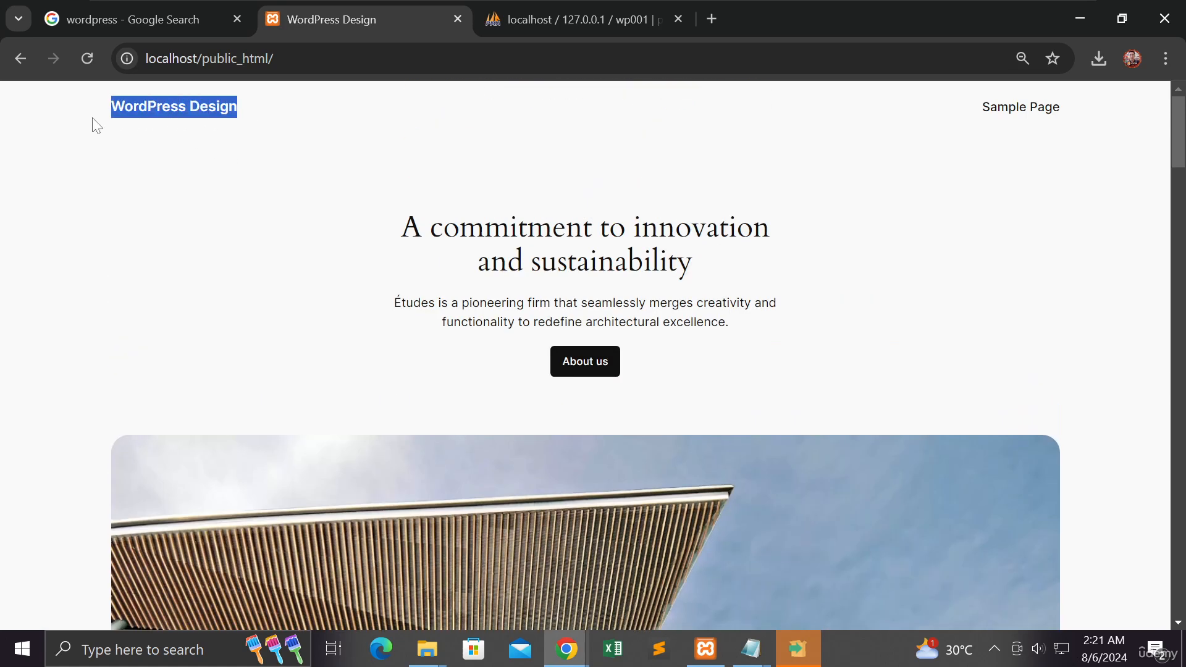
scroll(172, 151, down, 5)
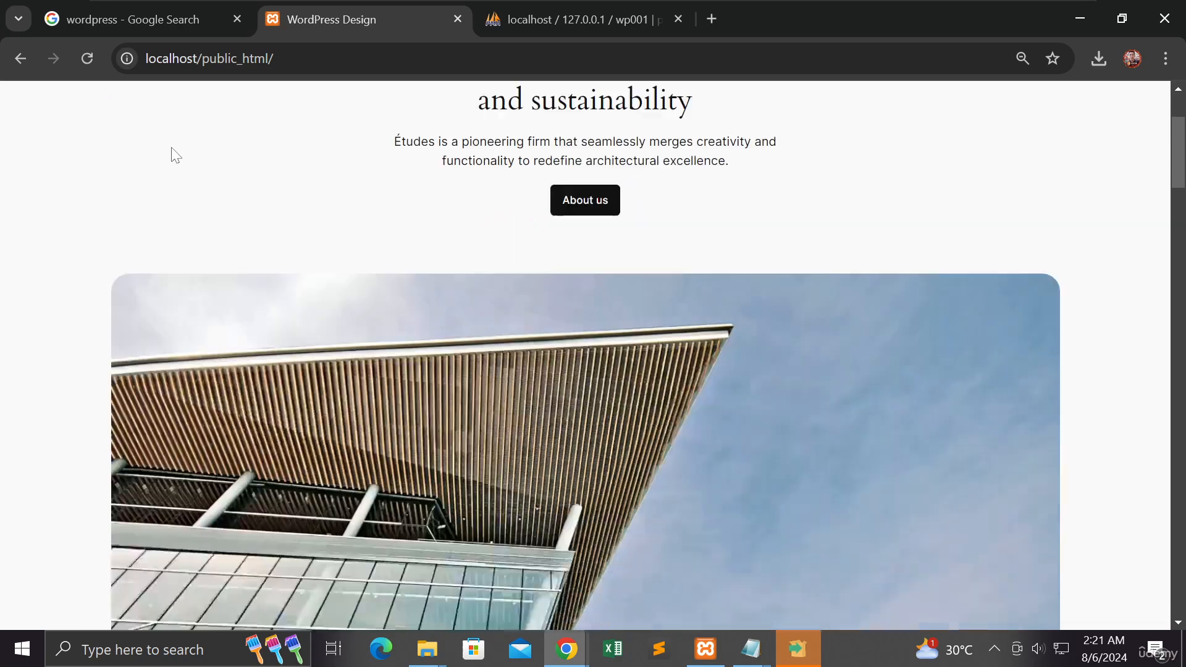
Step: Look over the public home page's services section and return to the WordPress Design site title at its head
scroll(173, 148, down, 15)
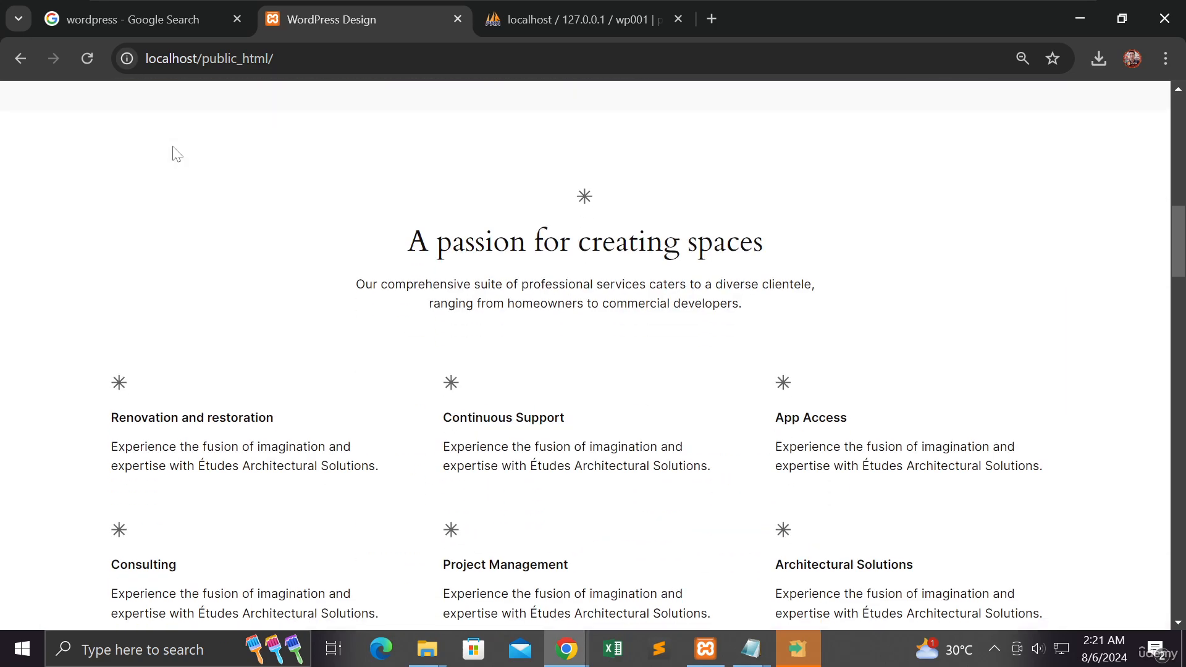
scroll(174, 151, up, 20)
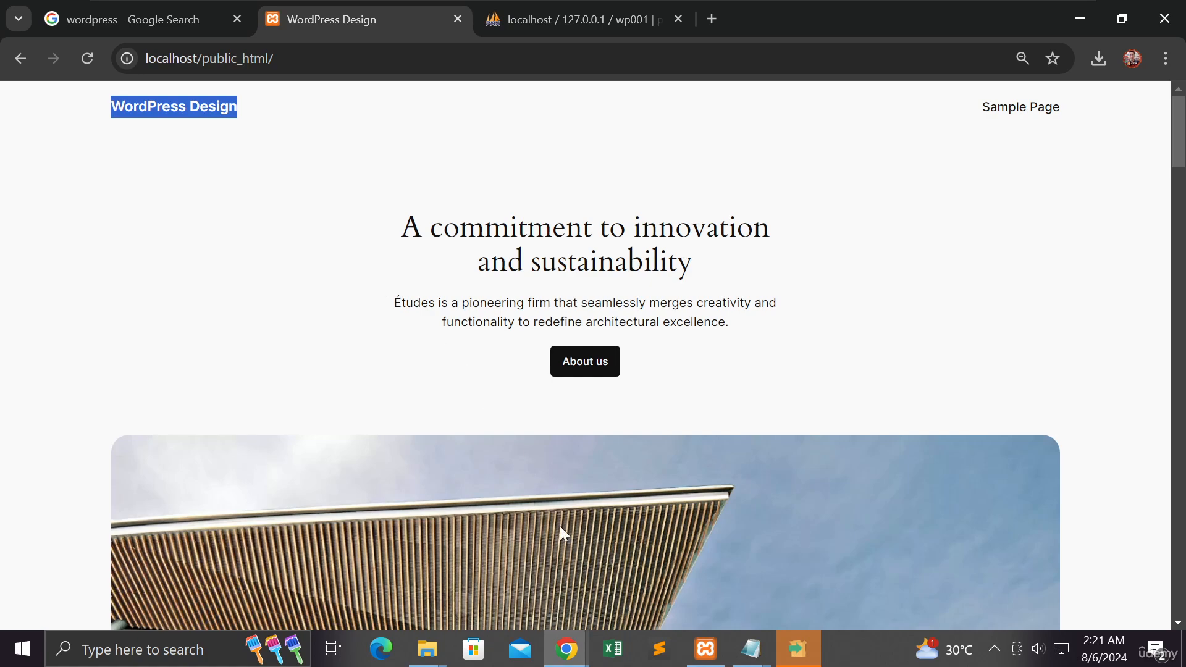
Step: Switch to the XAMPP presentation window and advance from the How To Download WordPress slide to the Learn WordPress Designs with Elementor slide
click(569, 649)
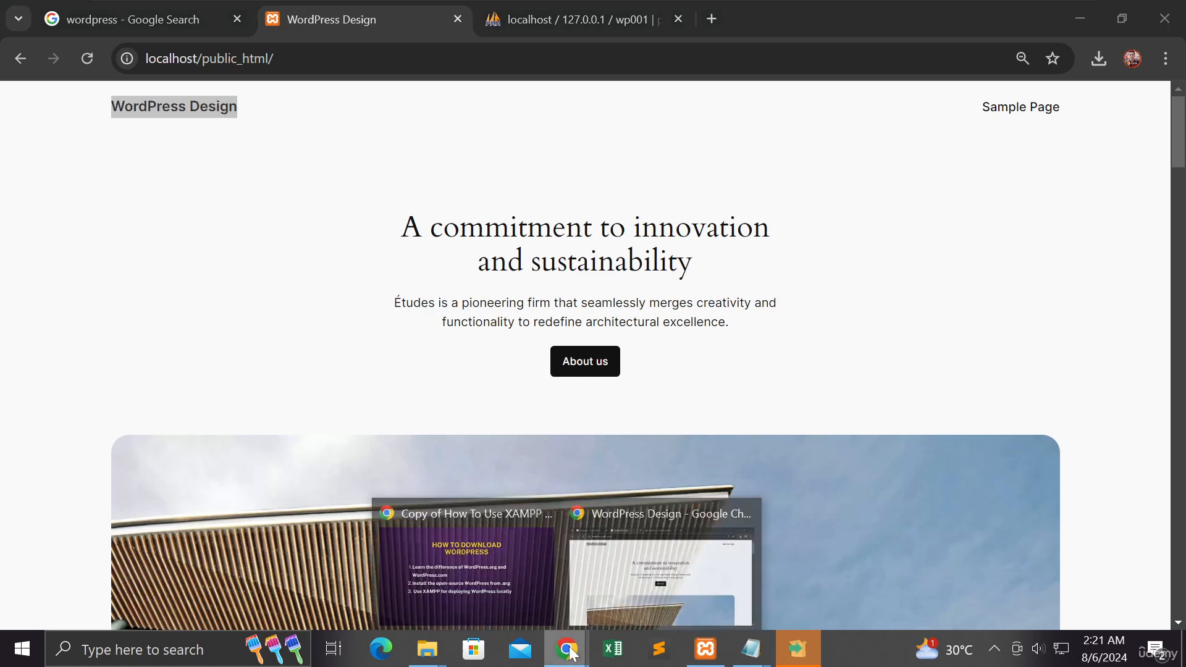
click(495, 561)
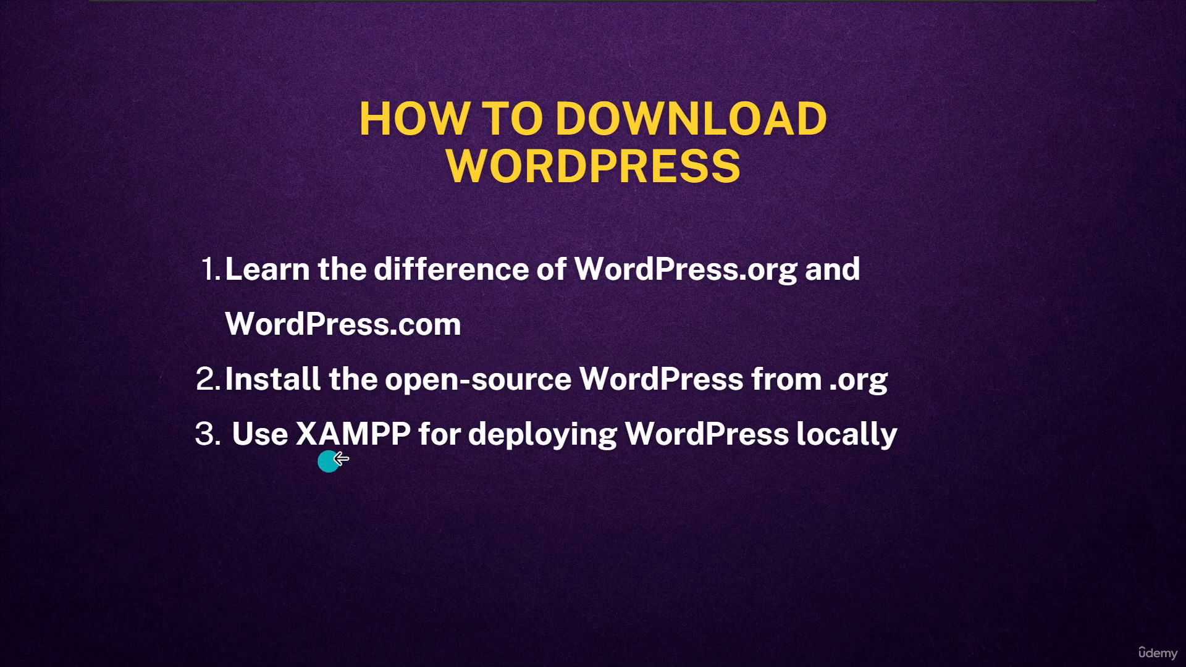
click(916, 341)
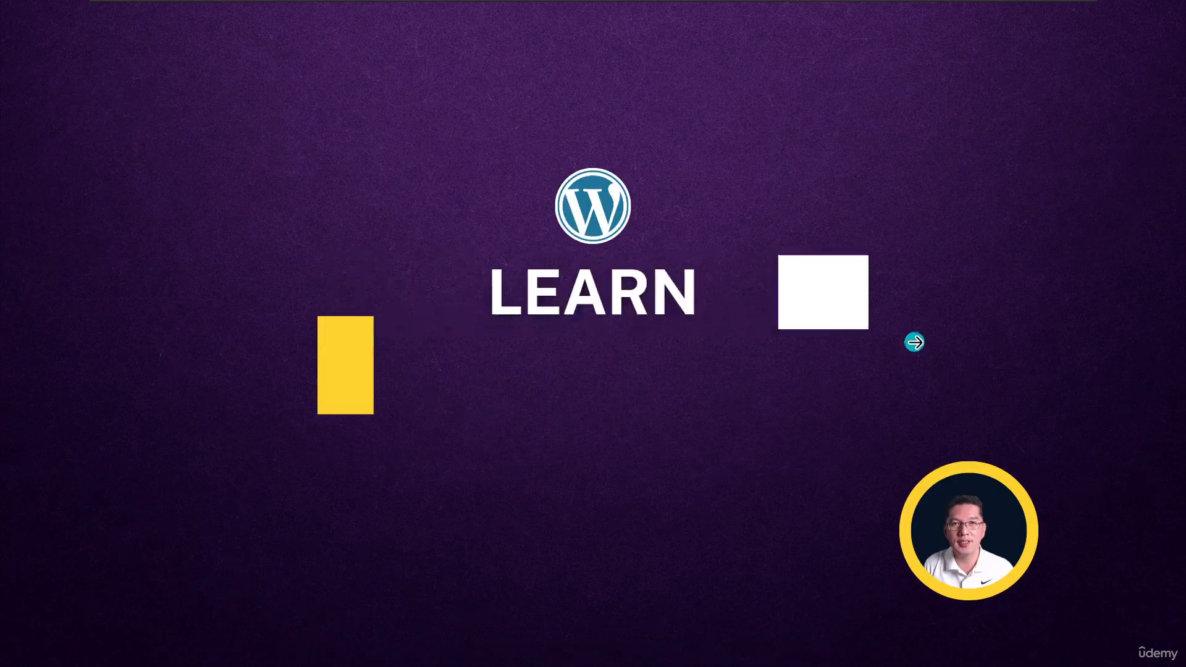
click(915, 342)
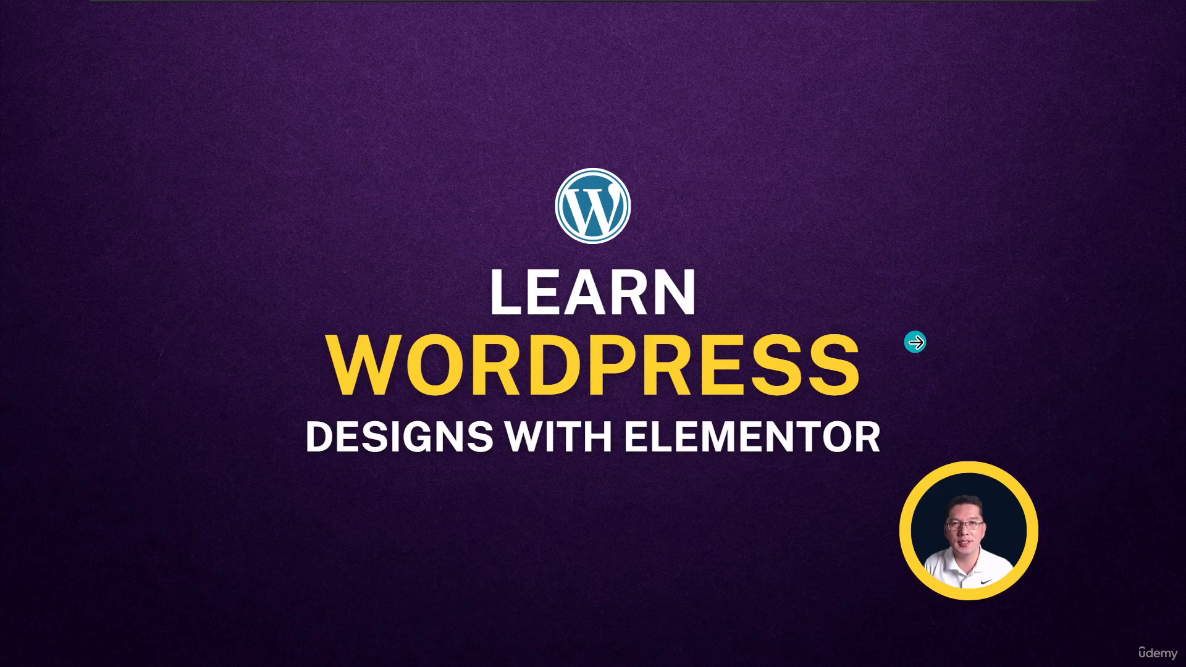